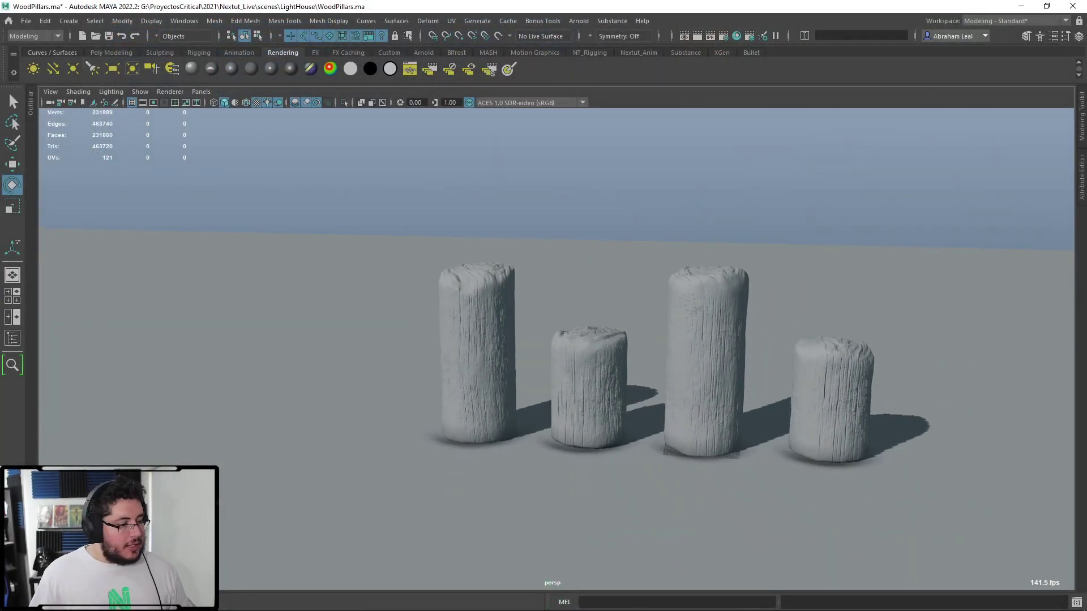
Show the Outliner, hide the LightScene_LightSetup group and turn off shadowed scene lighting in the viewport.
left_click(12, 338)
left_click(85, 297)
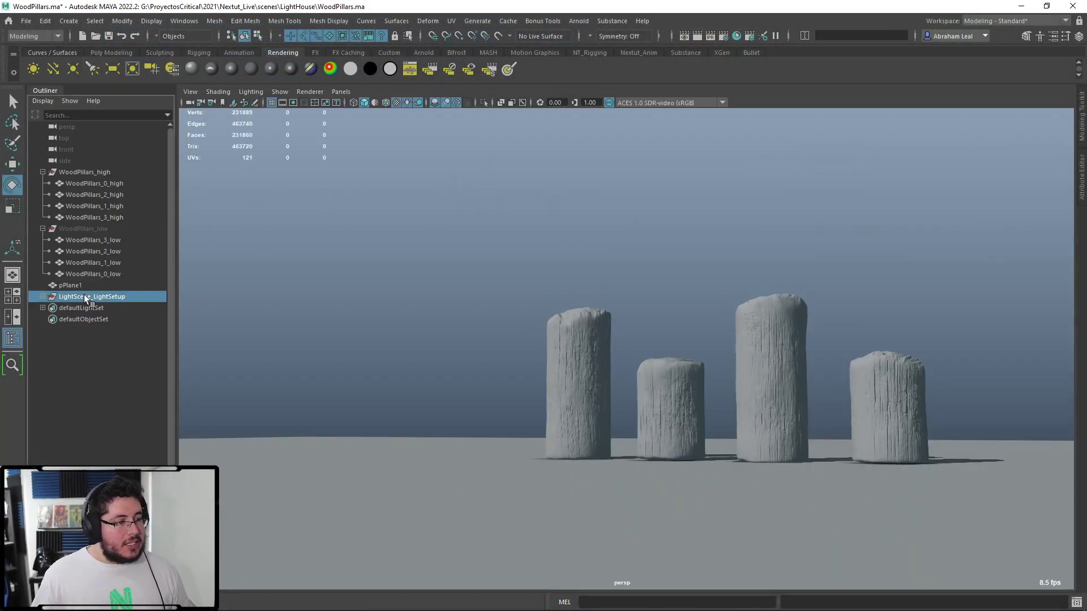
left_click_drag(342, 313, 510, 320, "alt")
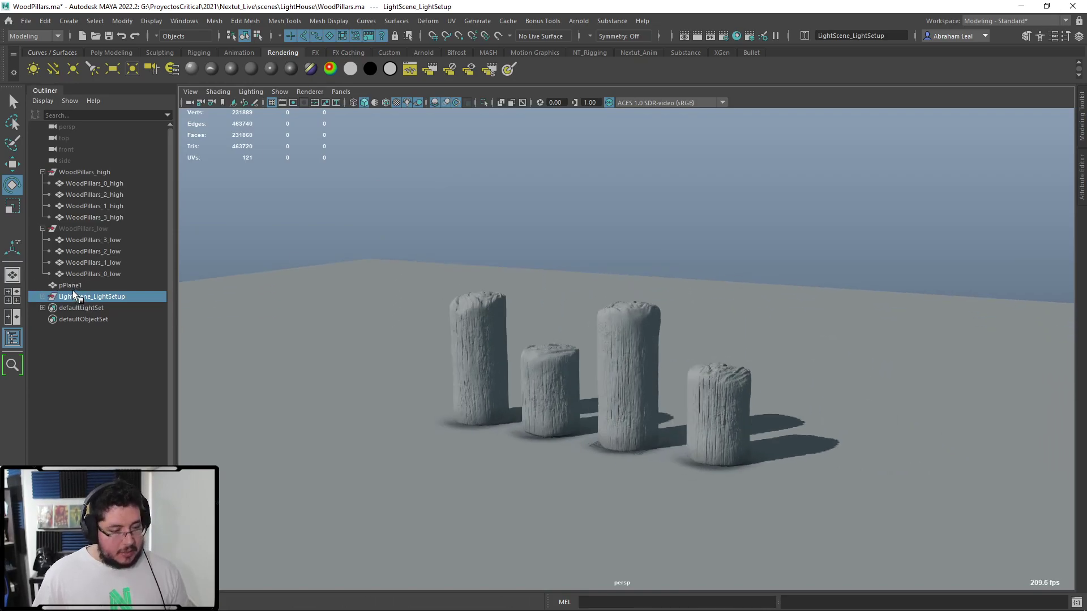
key("h")
left_click(418, 103)
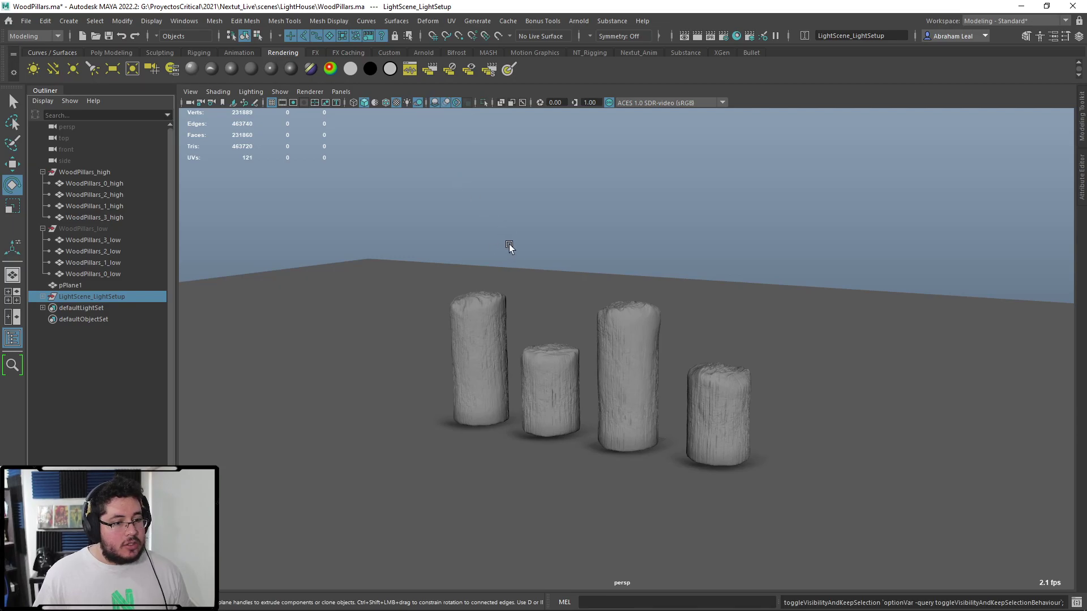
Delete the ground plane beneath the wood pillars.
left_click_drag(505, 241, 534, 241, "alt")
left_click(341, 429)
key("Delete")
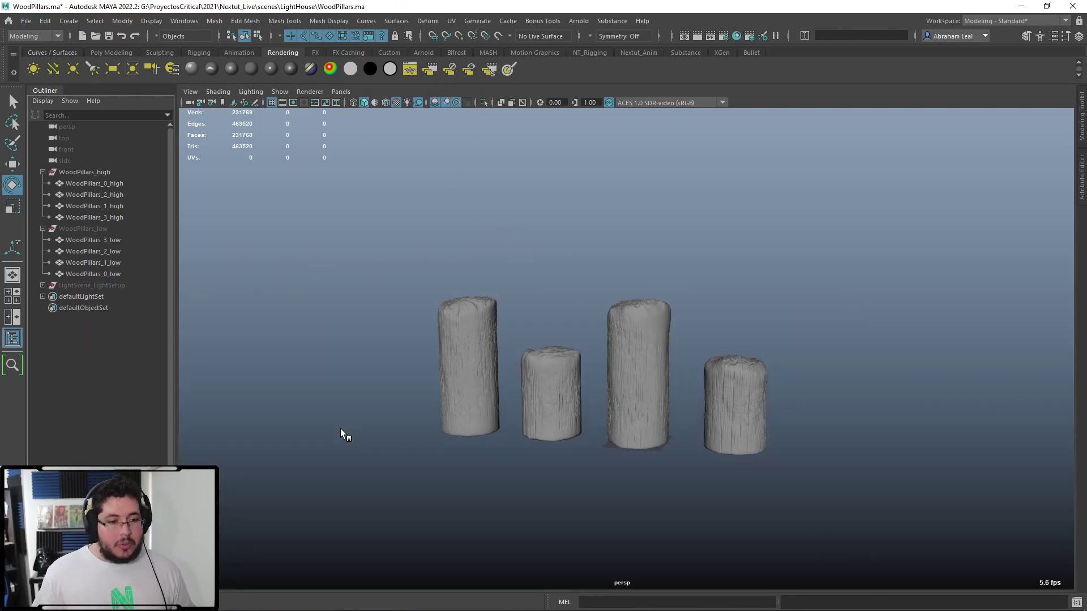
Unhide the WoodPillars_low group and select the WoodPillars_high group.
right_click_drag(511, 365, 572, 388, "alt")
left_click(90, 229)
key("h")
left_click(74, 170)
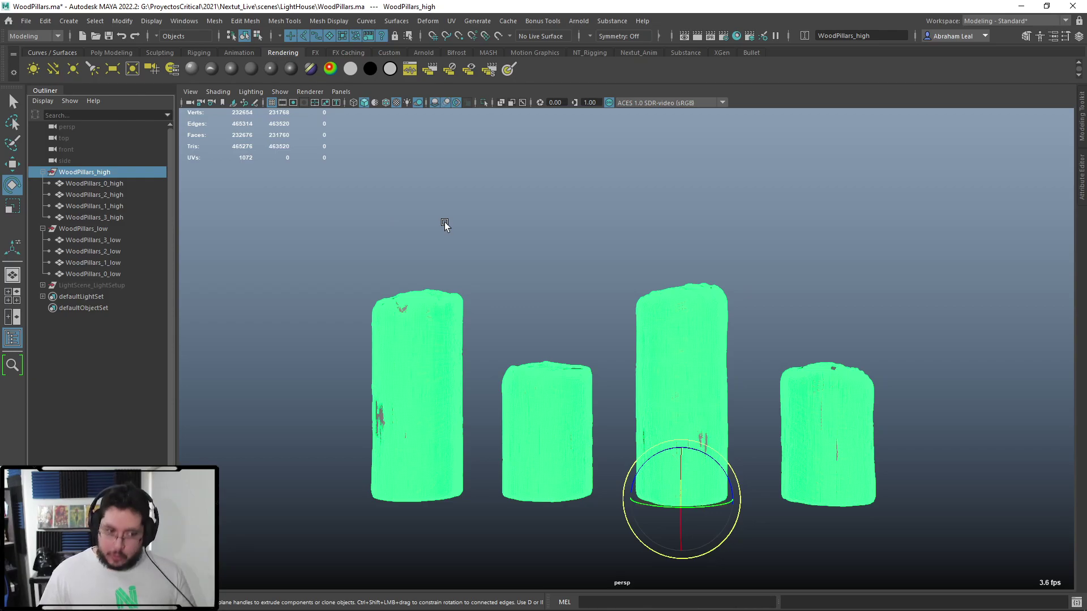
Launch Adobe Substance 3D Painter and dismiss its welcome window.
key("super")
type("painter")
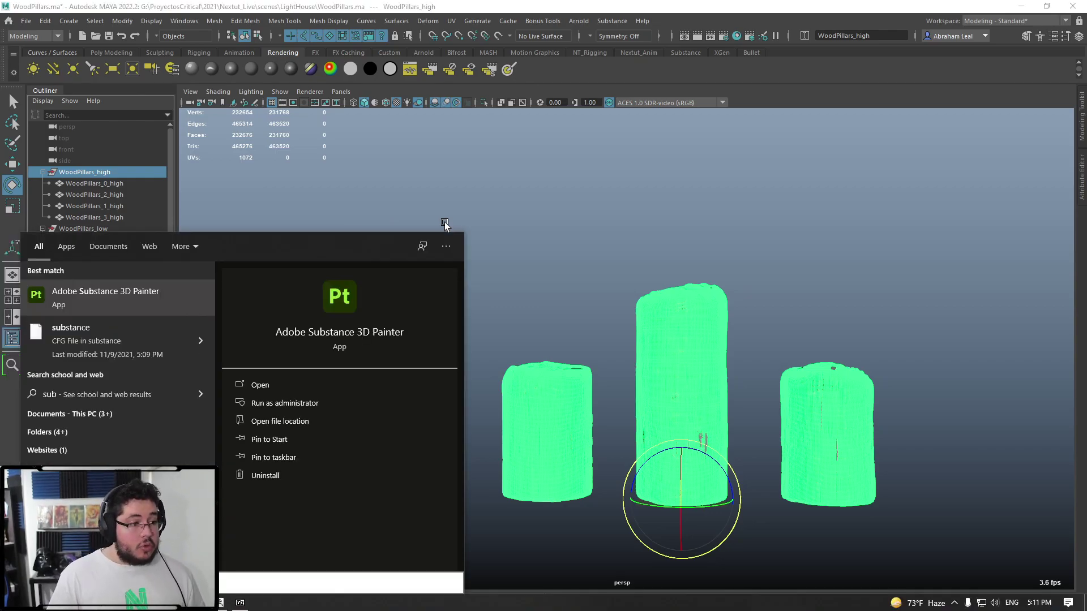
key("Return")
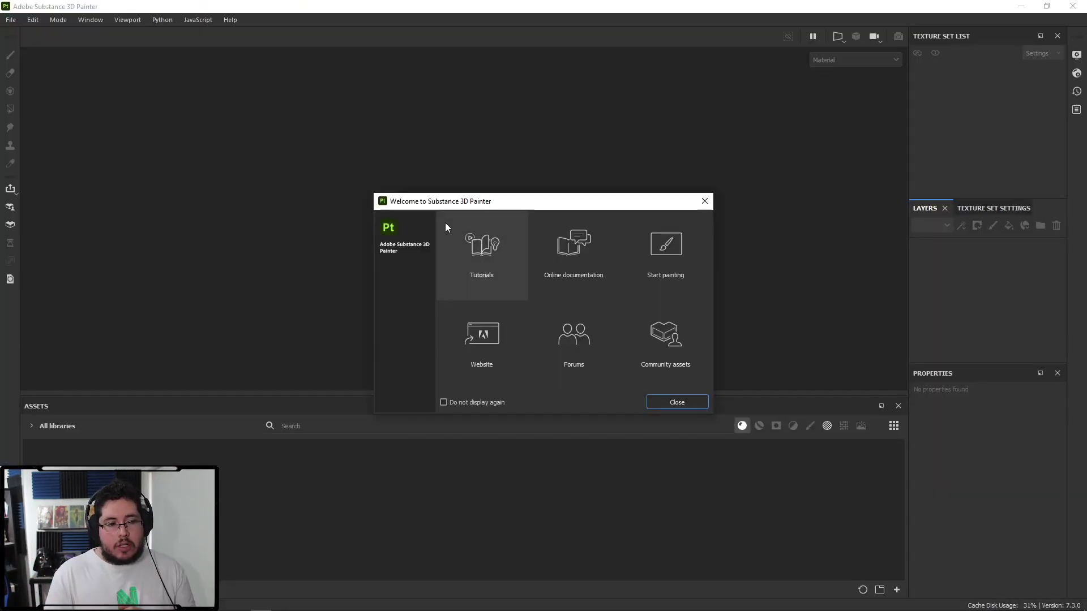
left_click(705, 201)
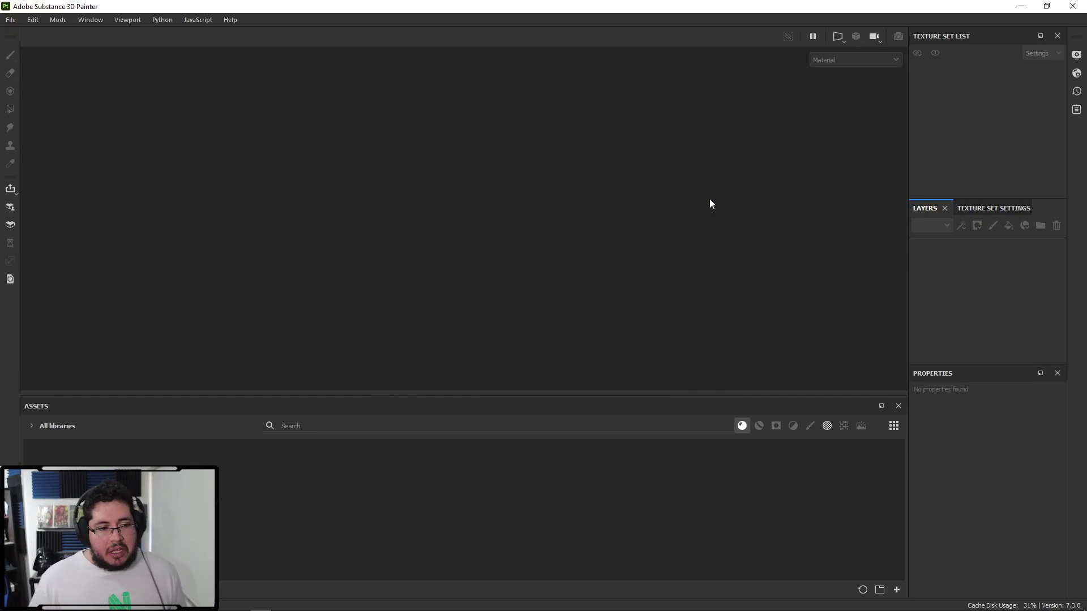
Start a new project and set its document resolution to 2048.
left_click(11, 21)
left_click(34, 33)
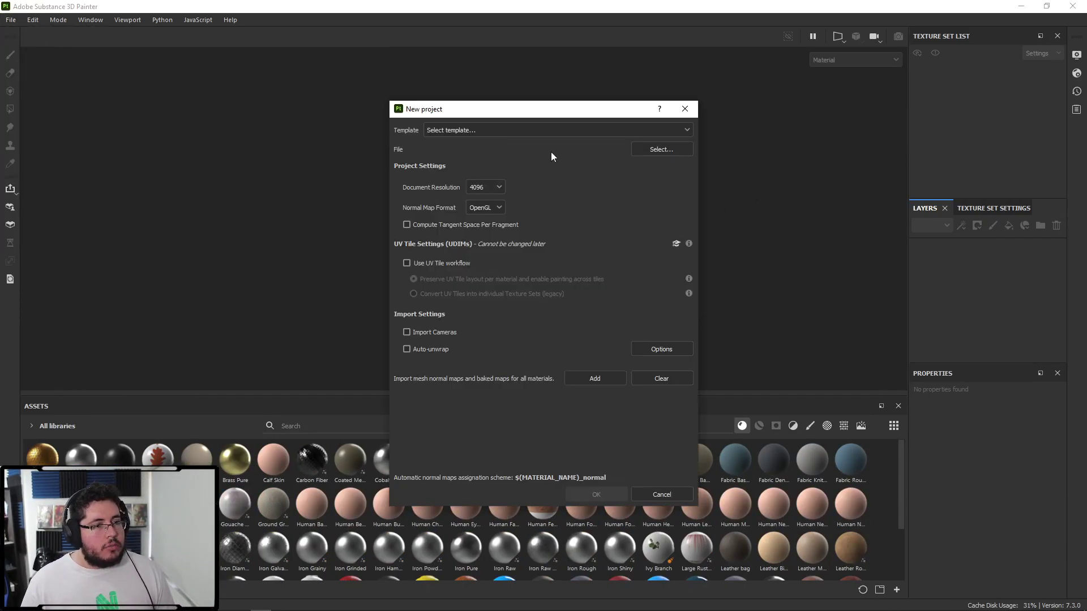
left_click(674, 147)
key("Escape")
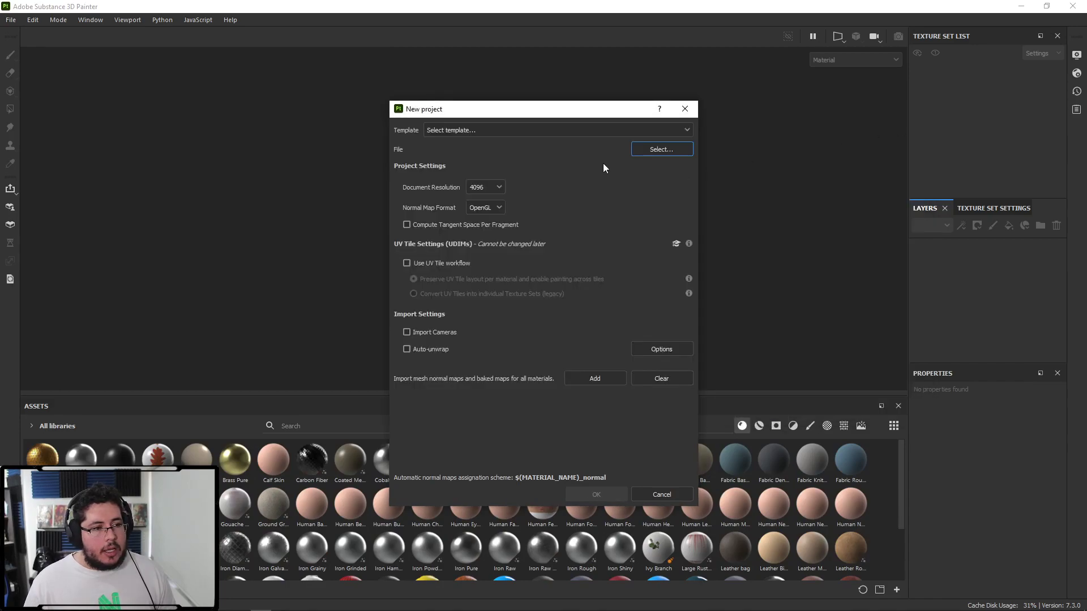
left_click(473, 187)
left_click(486, 240)
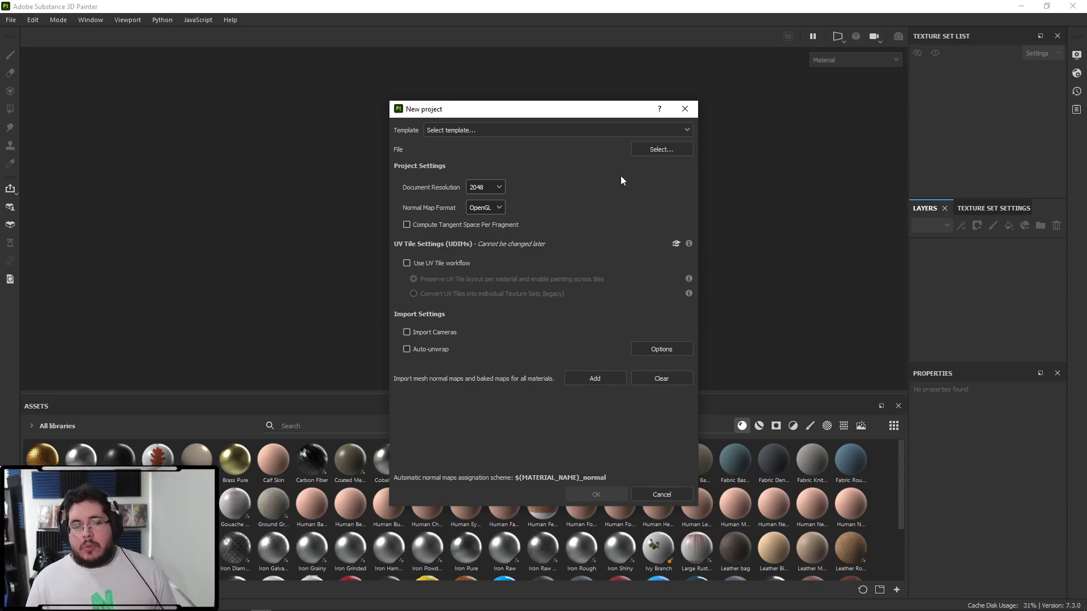
Choose the WoodPillars mesh from the WoodPillars assets folder and create the project with it.
left_click(661, 150)
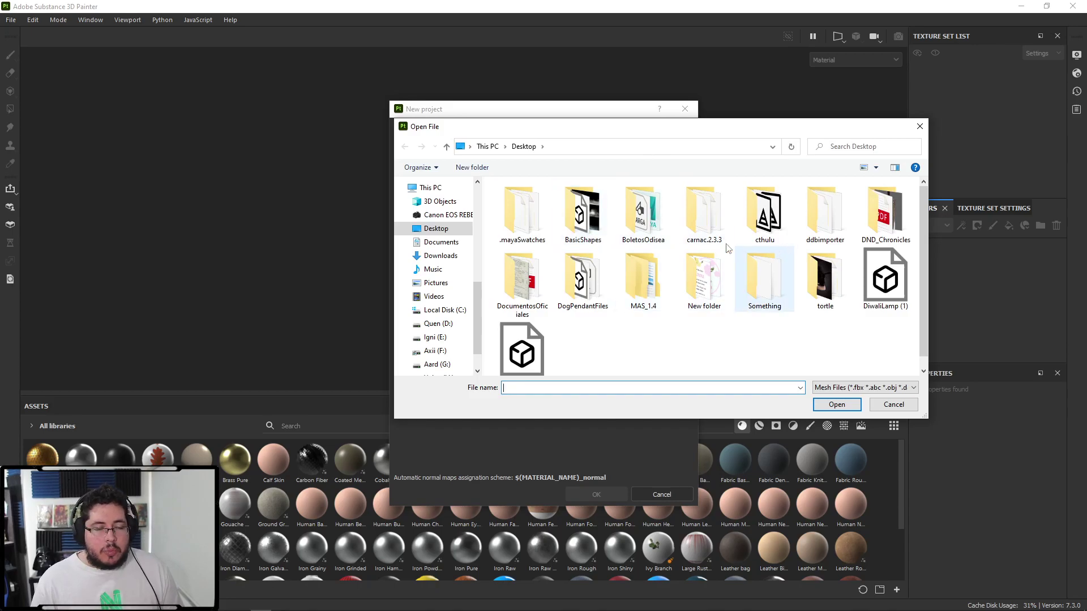
left_click_drag(555, 133, 487, 119)
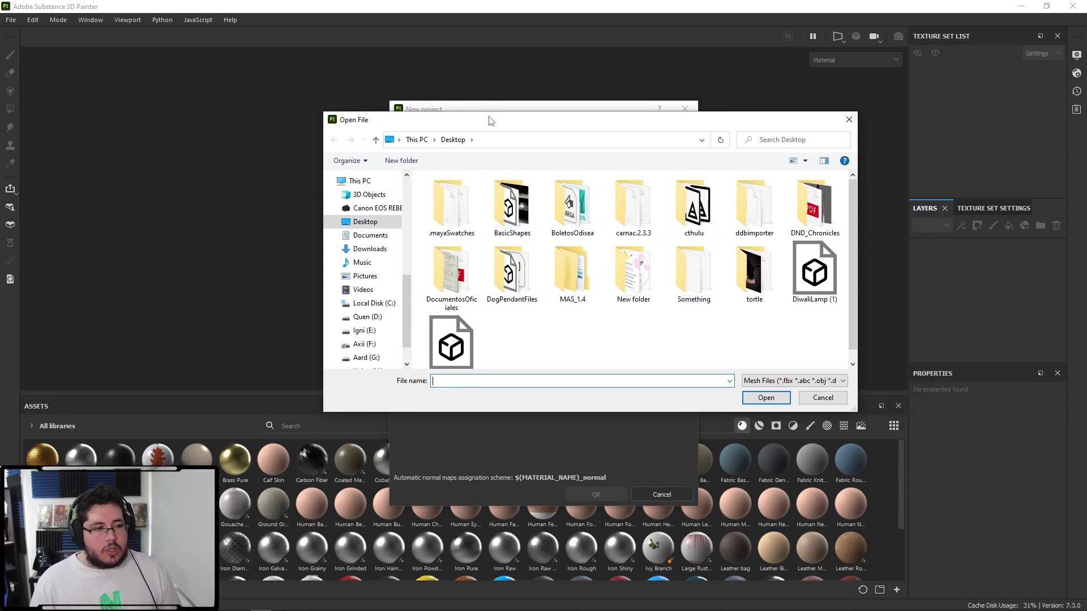
scroll(358, 266, "up", 1)
left_click(373, 272)
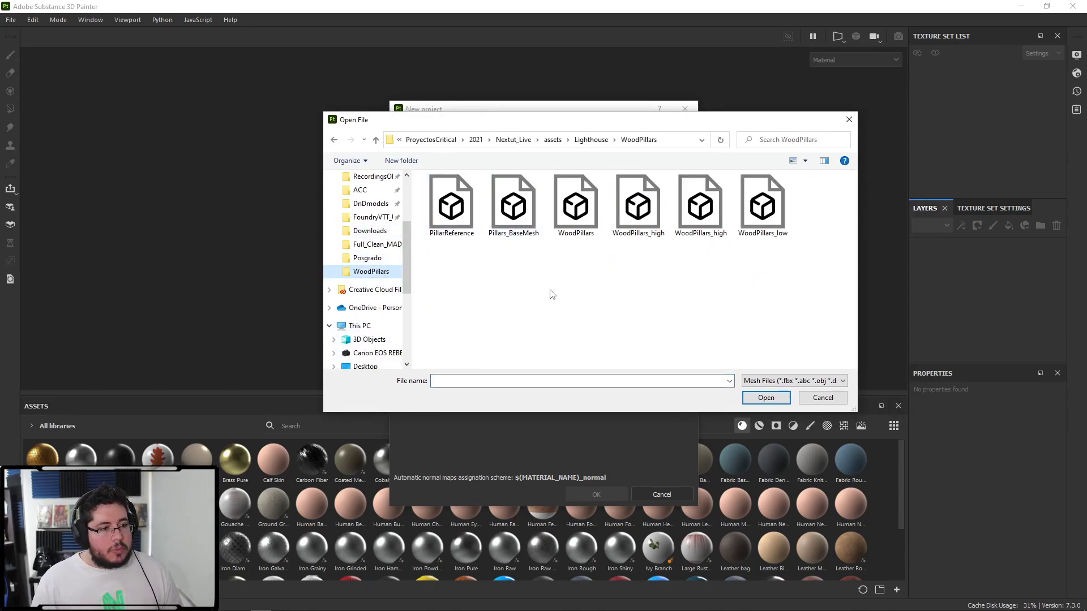
double_click(576, 205)
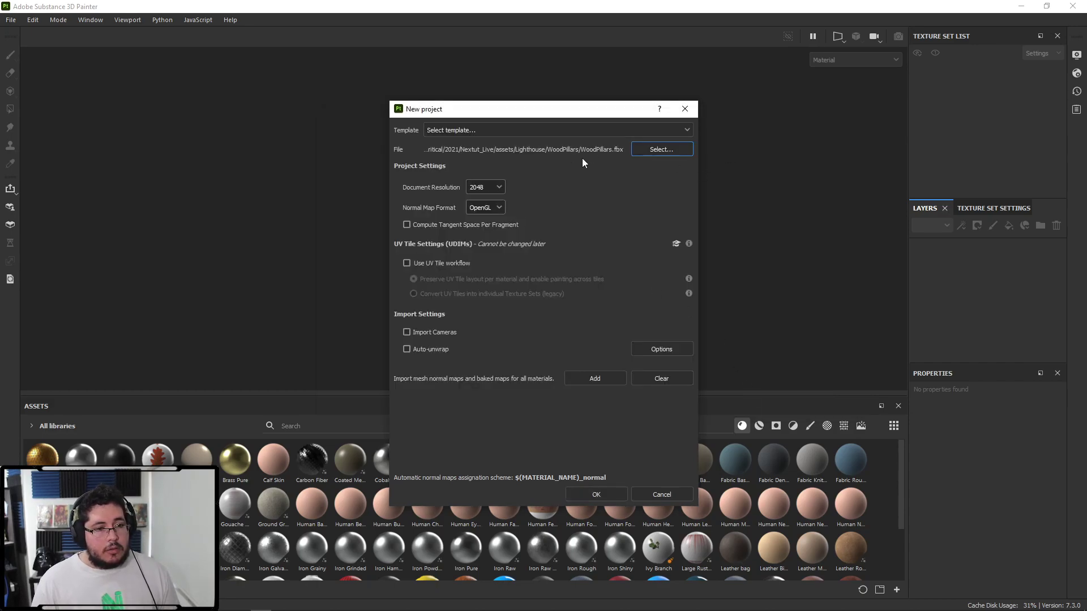
left_click(605, 493)
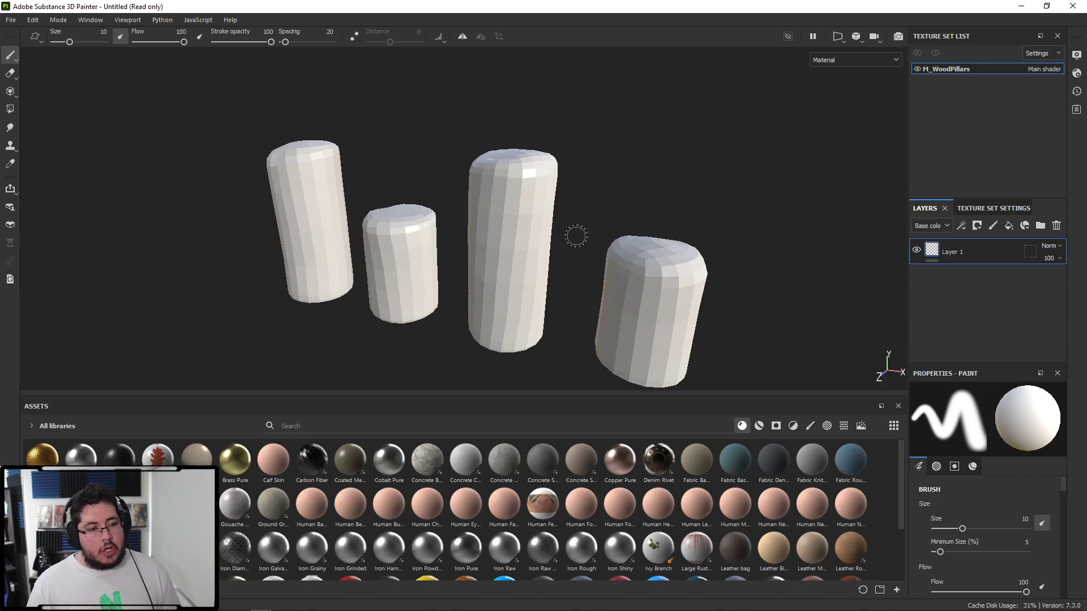
Switch to Maya and isolate the WoodPillars_low group in the viewport.
key("alt+Tab")
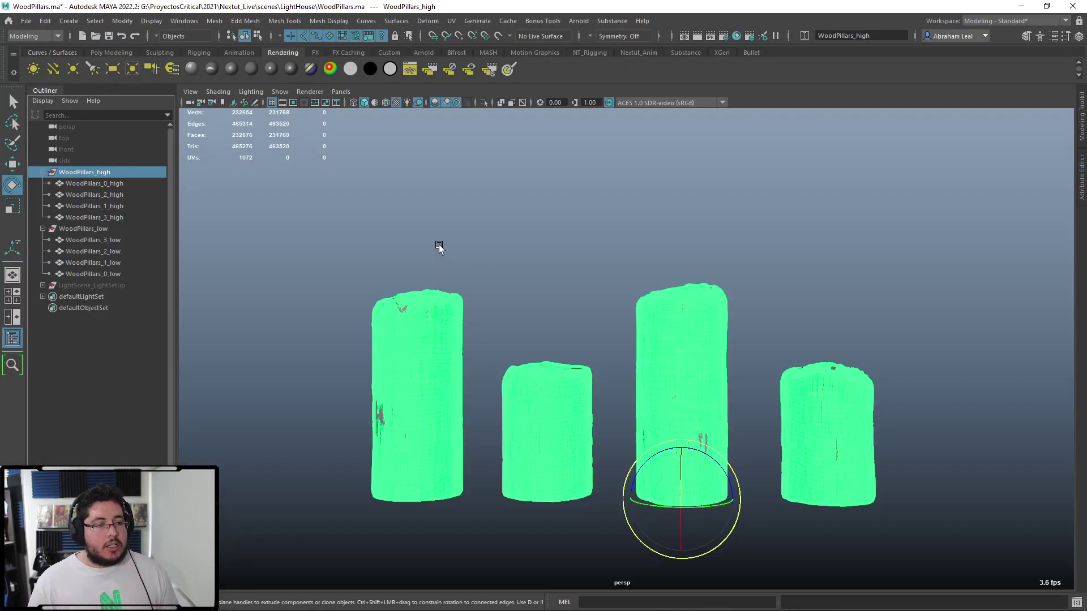
left_click(111, 227)
left_click(484, 103)
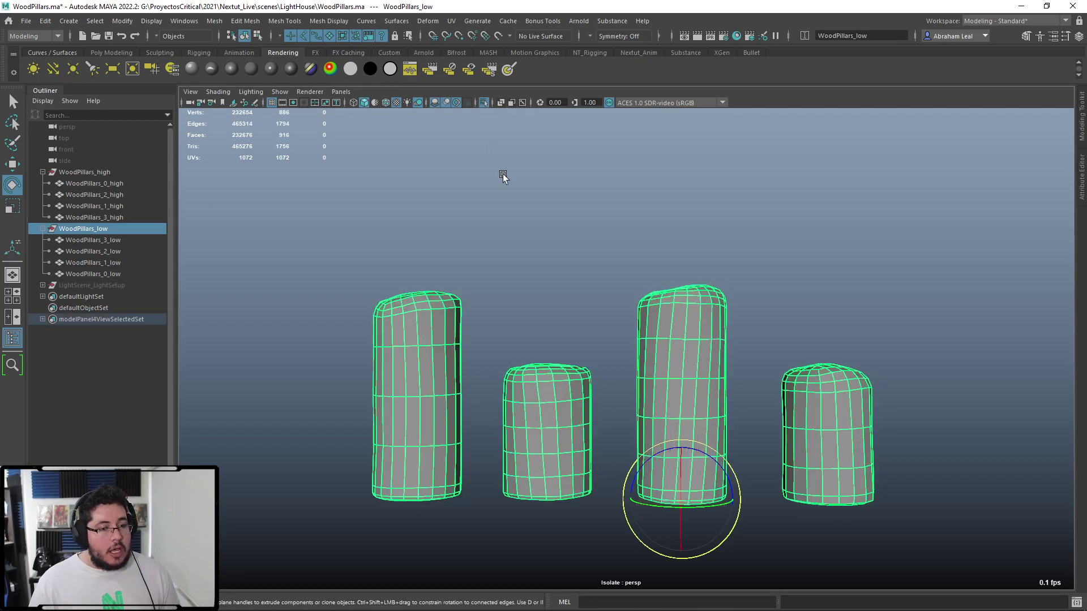
Soften the edges of all four low-poly pillars.
left_click(528, 222)
left_click_drag(853, 283, 419, 473, "alt")
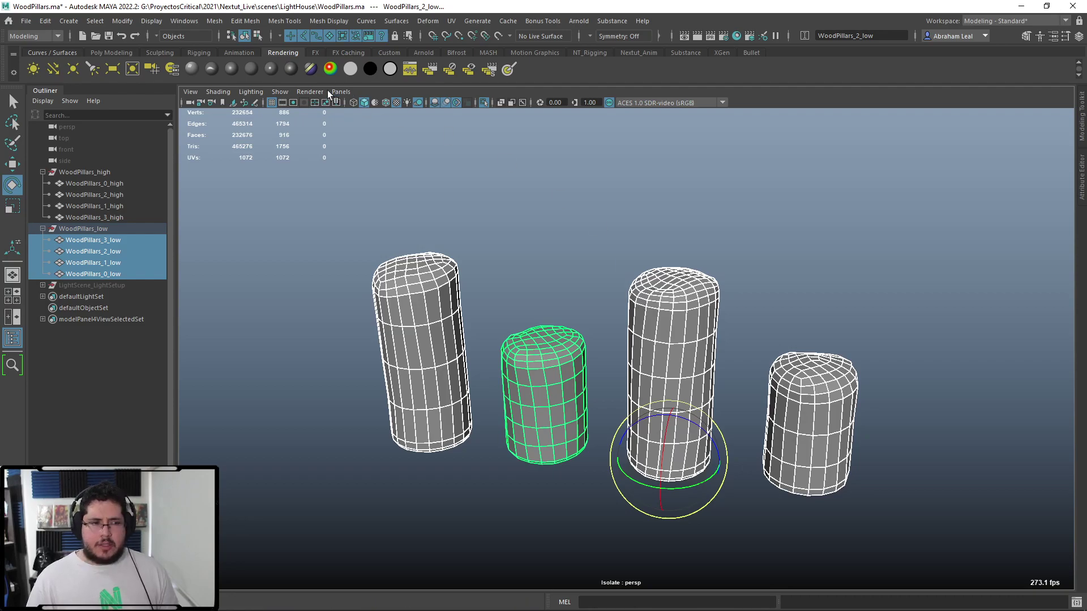
left_click(322, 24)
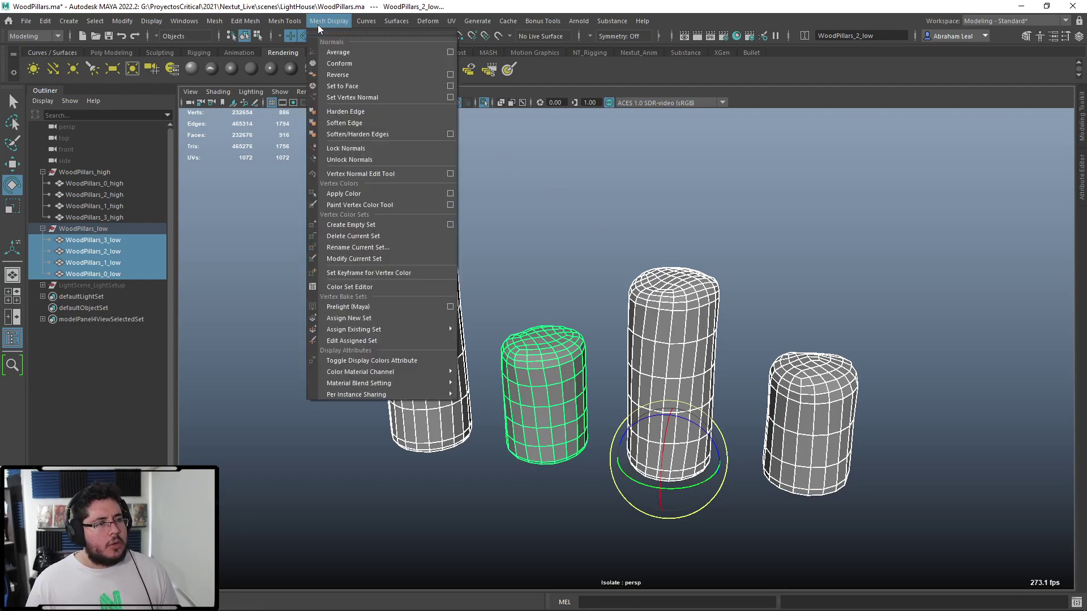
left_click(361, 123)
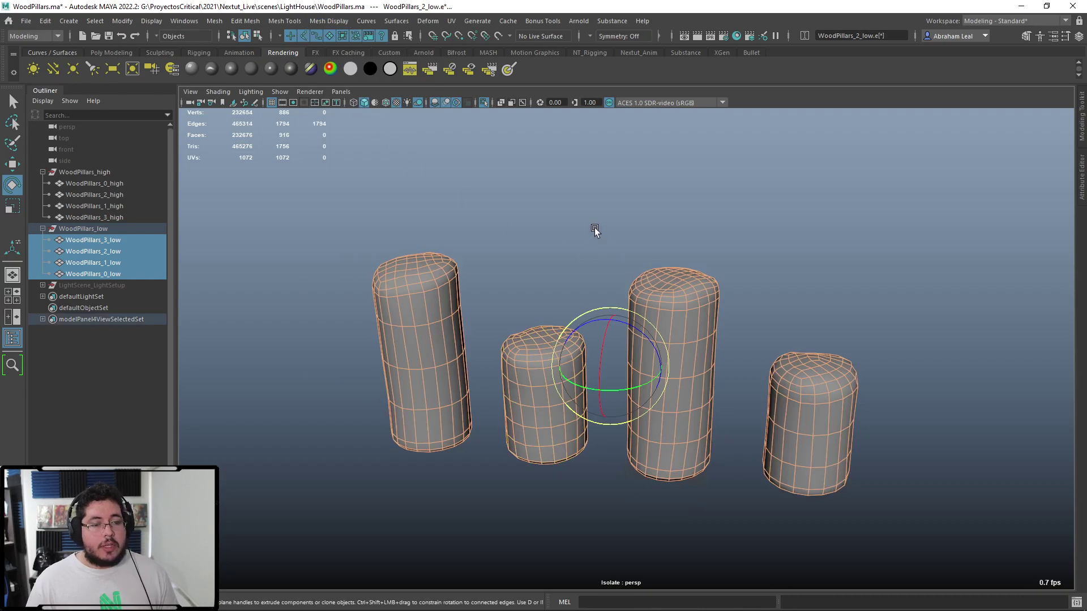
left_click(594, 230)
Export the WoodPillars_low group with its four pillars as FBX, overwriting WoodPillars.fbx.
left_click(84, 229)
left_click(91, 275, "shift")
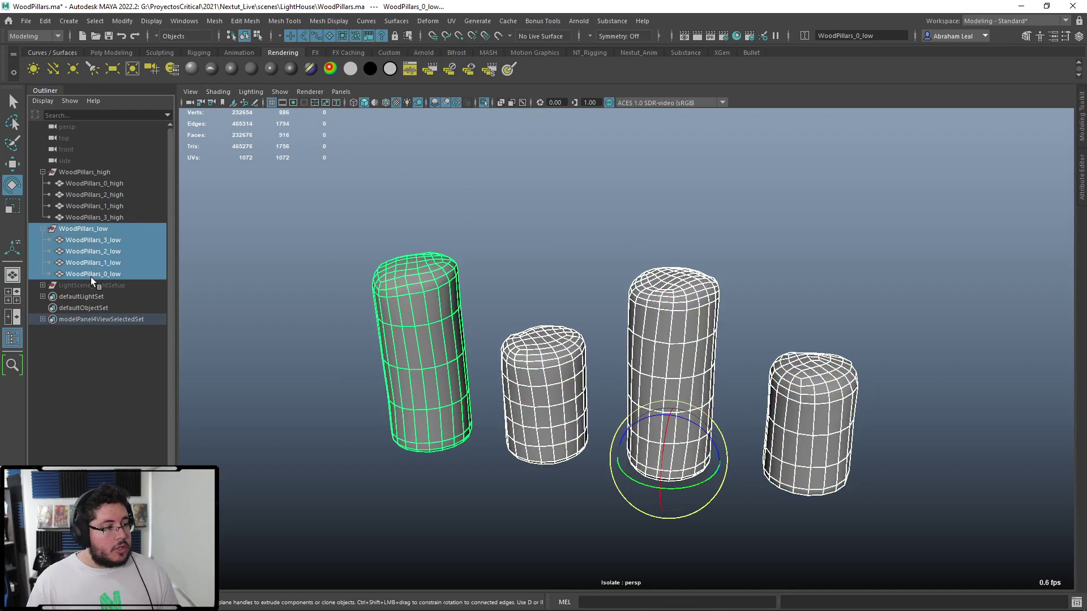
left_click(26, 21)
left_click(82, 170)
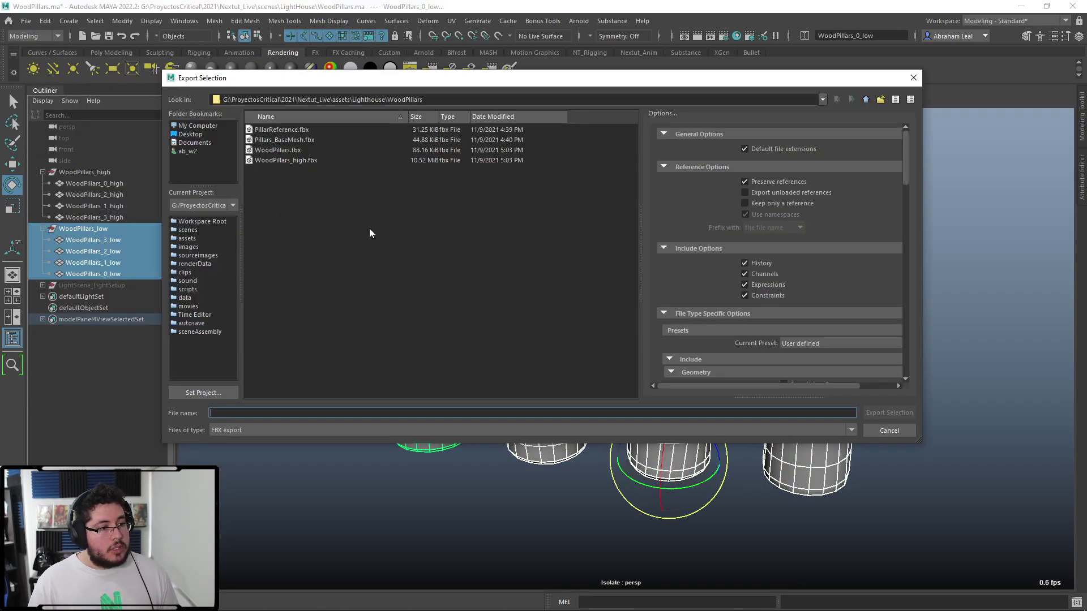
left_click(277, 141)
left_click(279, 150)
left_click(889, 413)
left_click(525, 279)
Switch to Substance 3D Painter and reload the re-exported WoodPillars mesh in the project configuration.
key("alt+Tab")
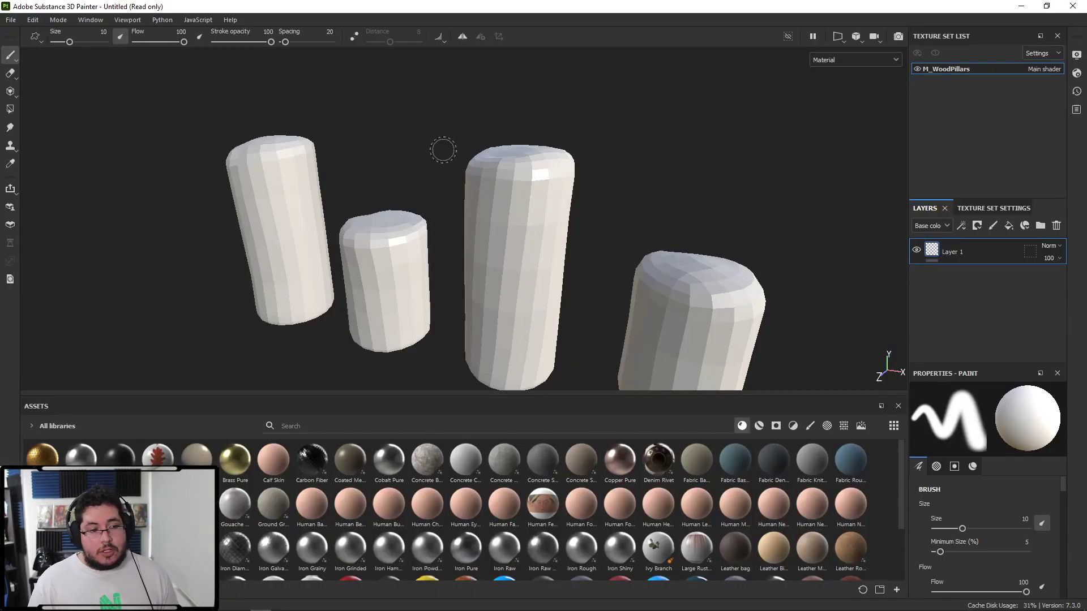
left_click(32, 19)
left_click(105, 61)
left_click(621, 216)
double_click(689, 300)
left_click(555, 408)
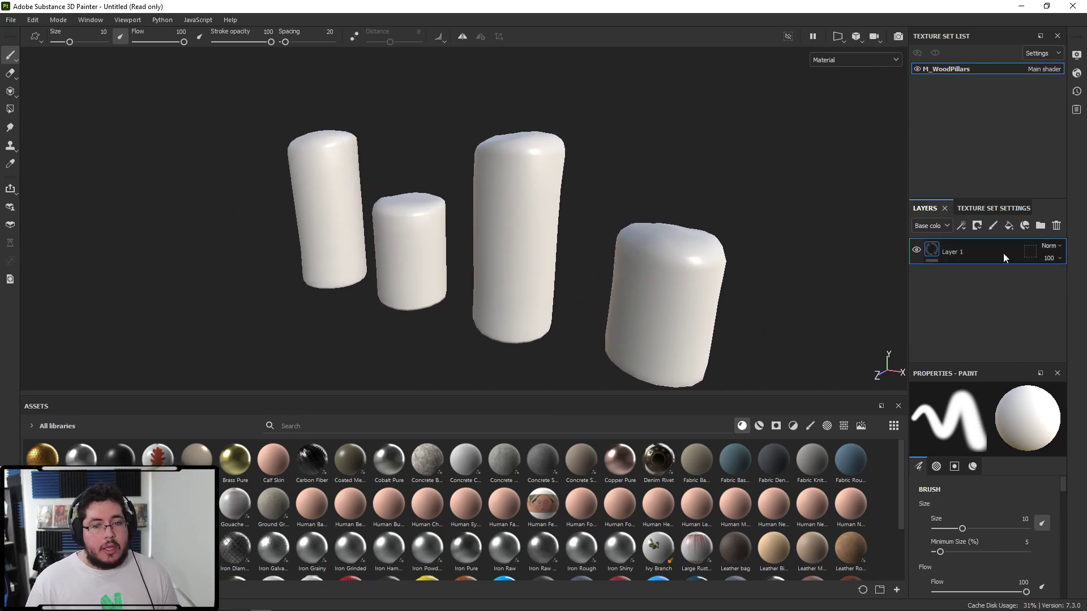
Open the mesh map baking settings for M_WoodPillars and set the output size to 2048.
left_click(994, 209)
scroll(1022, 303, "down", 5)
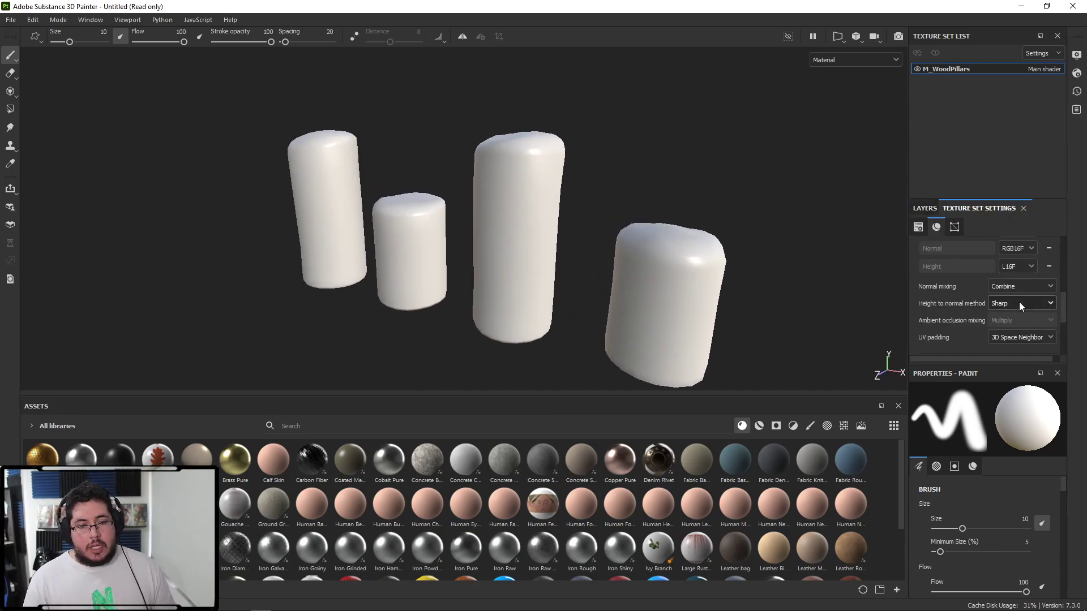
scroll(1027, 336, "down", 3)
left_click(1015, 279)
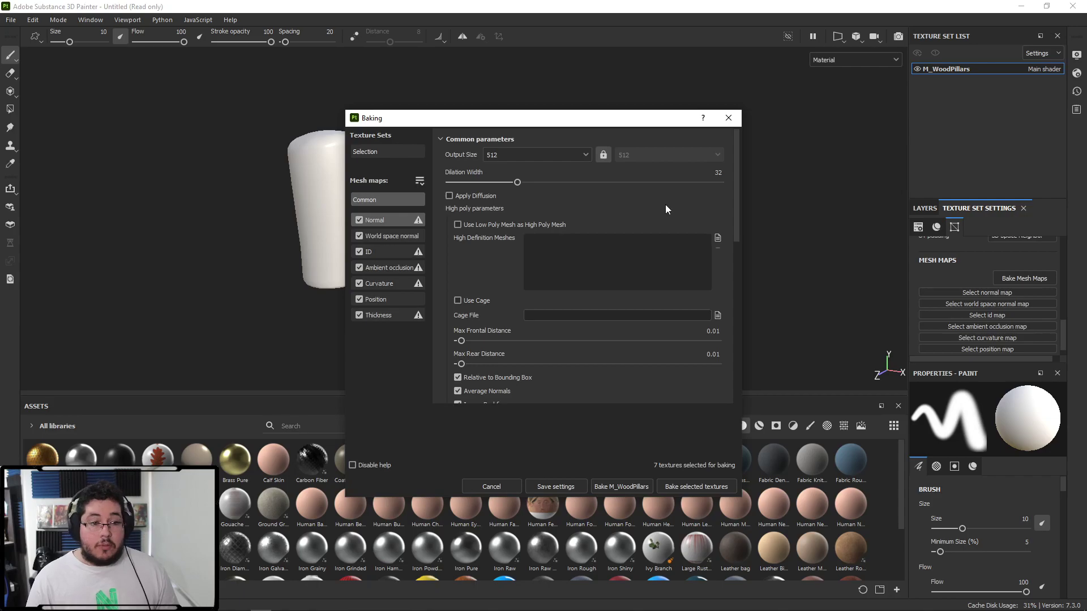
left_click(559, 155)
left_click(509, 241)
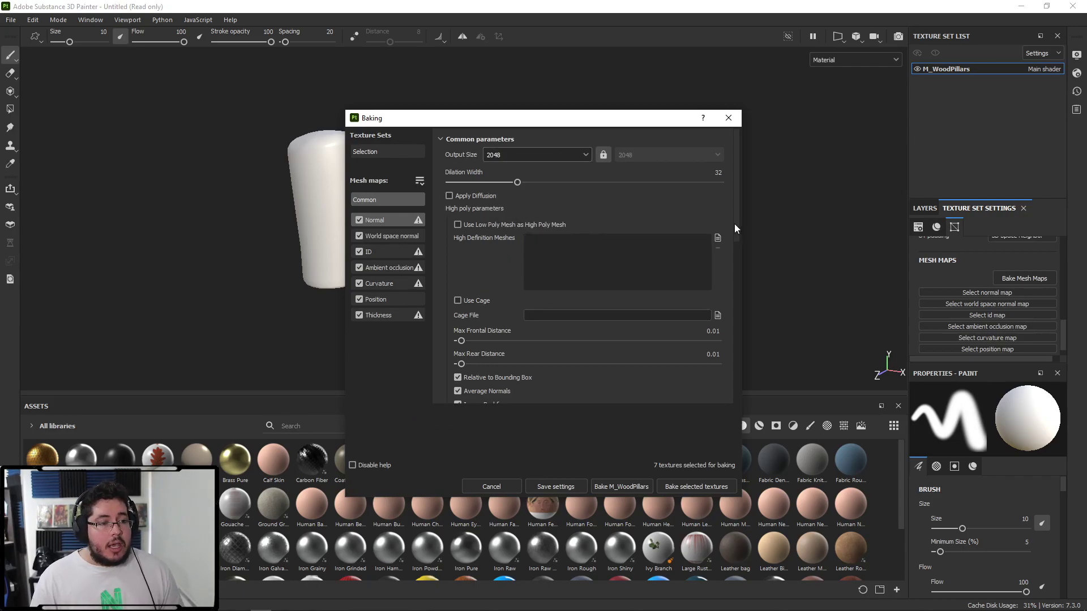
Browse for a high definition mesh and pick the first WoodPillars_high file.
left_click(717, 238)
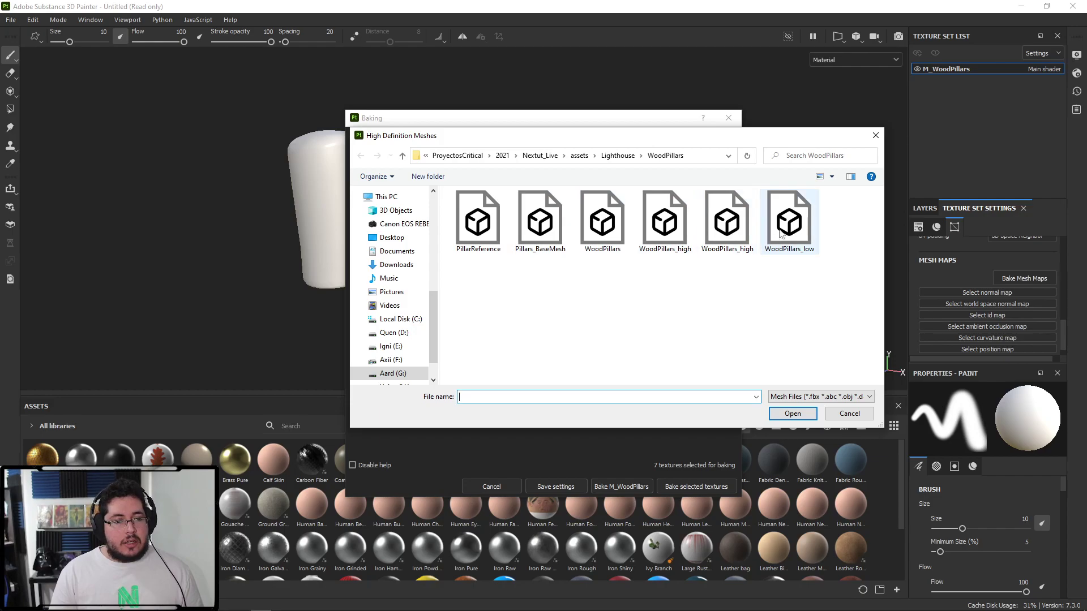
left_click(657, 236)
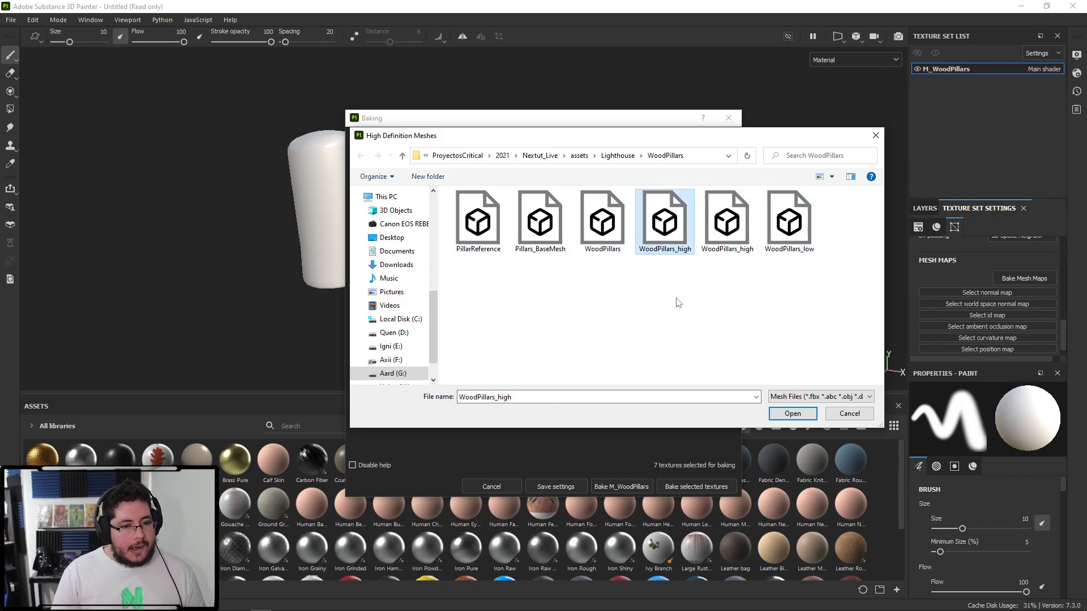
Switch to Maya, select the WoodPillars_high group with its pillars, and check the existing FBX files in the selection export dialog.
key("alt+Tab")
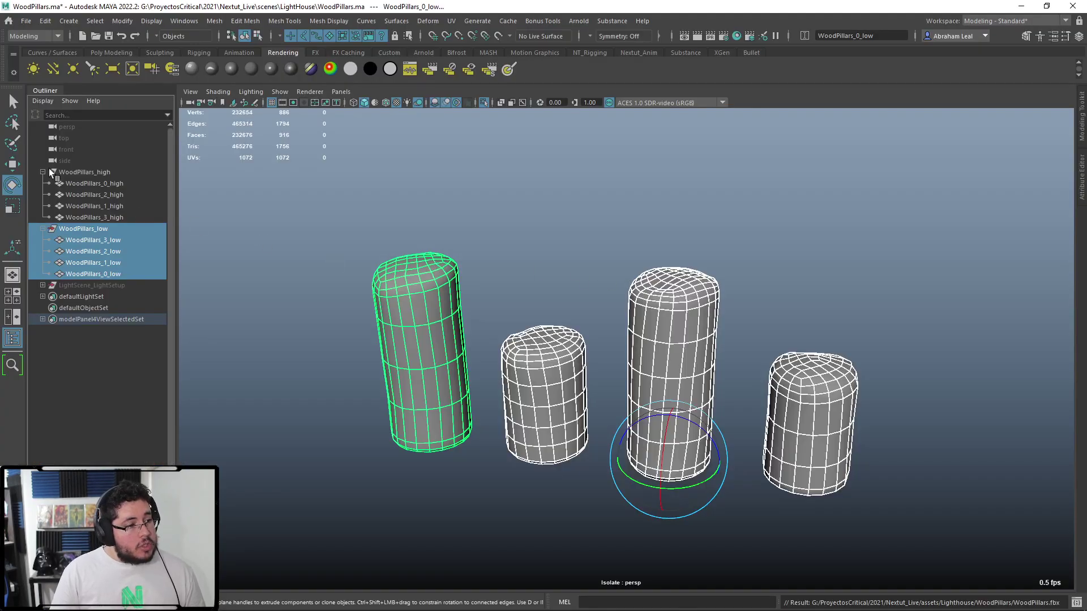
left_click(84, 171)
left_click(93, 218, "shift")
left_click(26, 21)
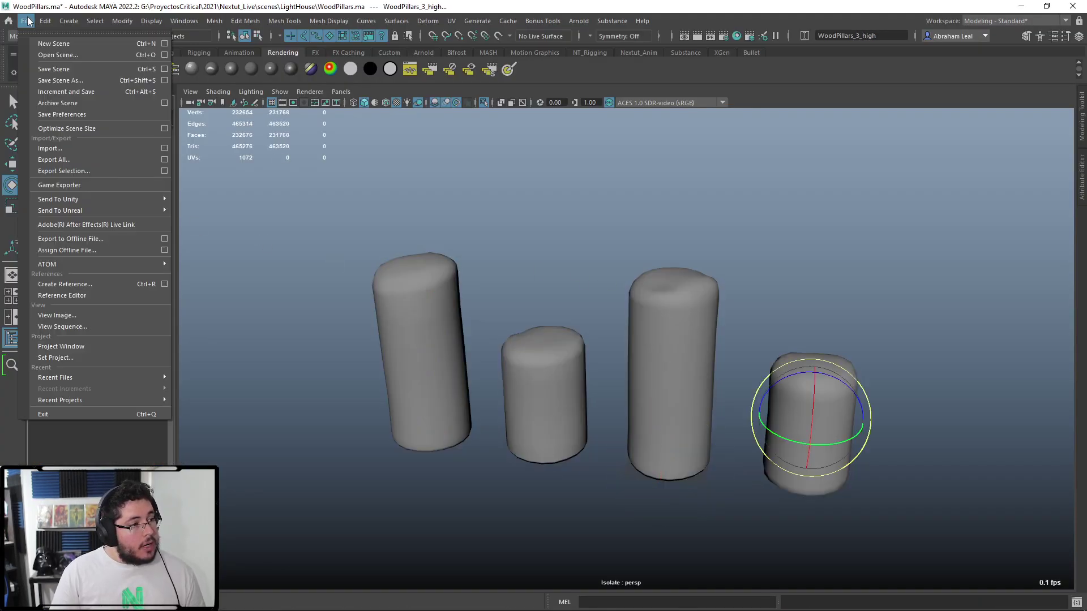
left_click(75, 171)
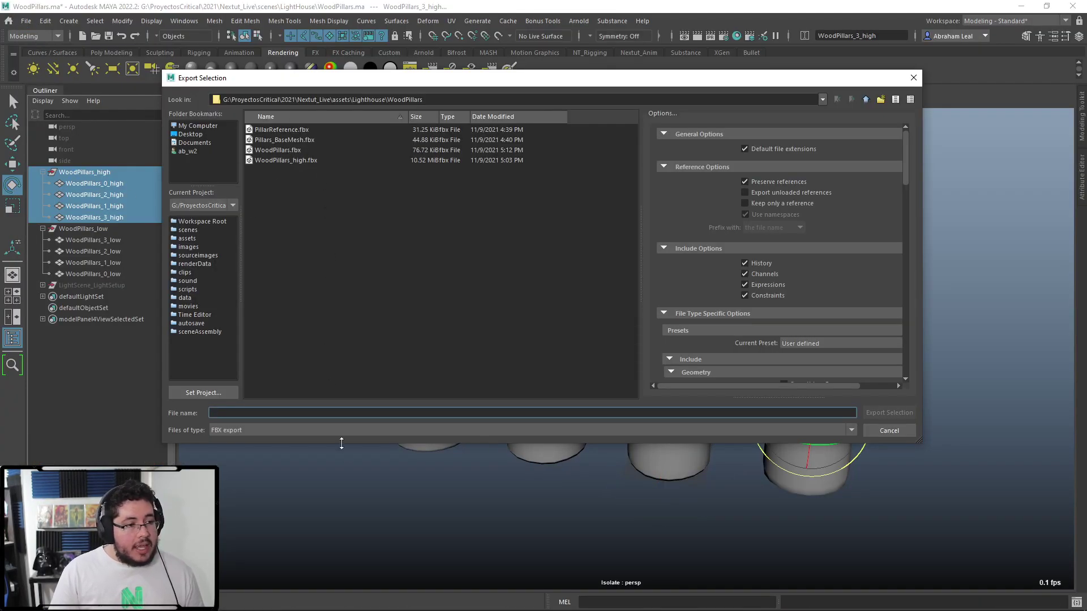
Return to Substance 3D Painter and load WoodPillars_high.fbx as the high definition mesh for baking.
key("alt+Tab")
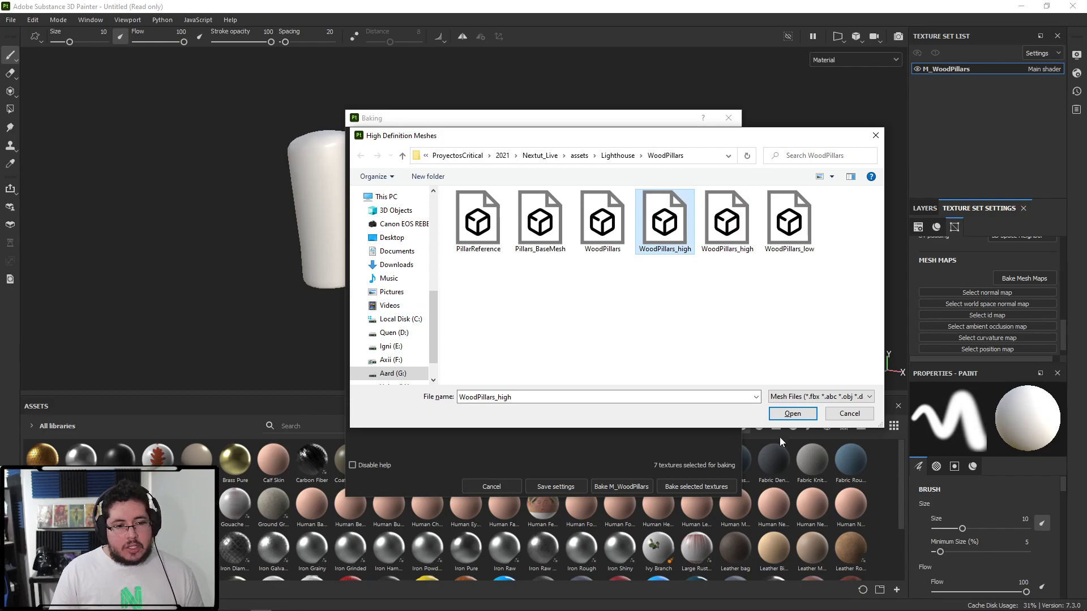
left_click(793, 414)
left_click_drag(634, 288, 707, 289)
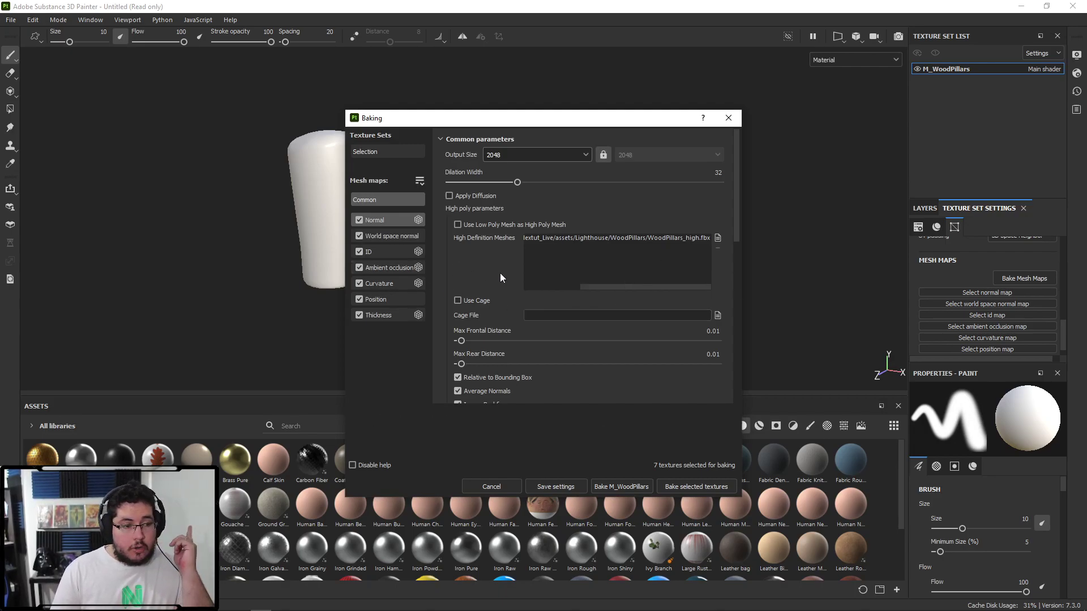
Set the baking match method to By Mesh Name and move the dialog aside to uncover the pillars.
scroll(500, 278, "down", 5)
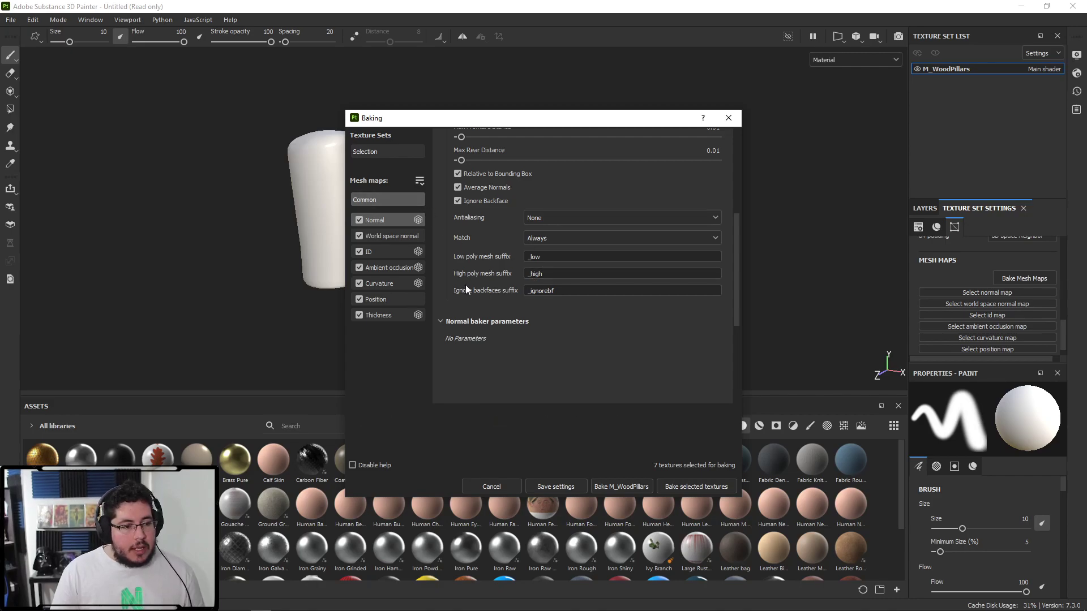
left_click(548, 236)
left_click(564, 261)
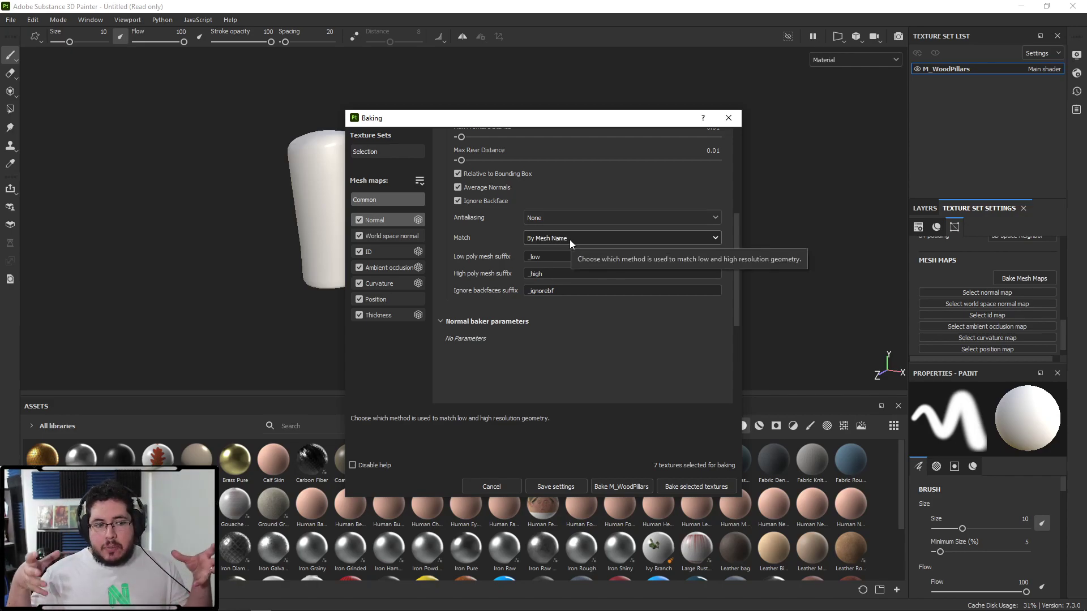
left_click_drag(535, 118, 202, 155)
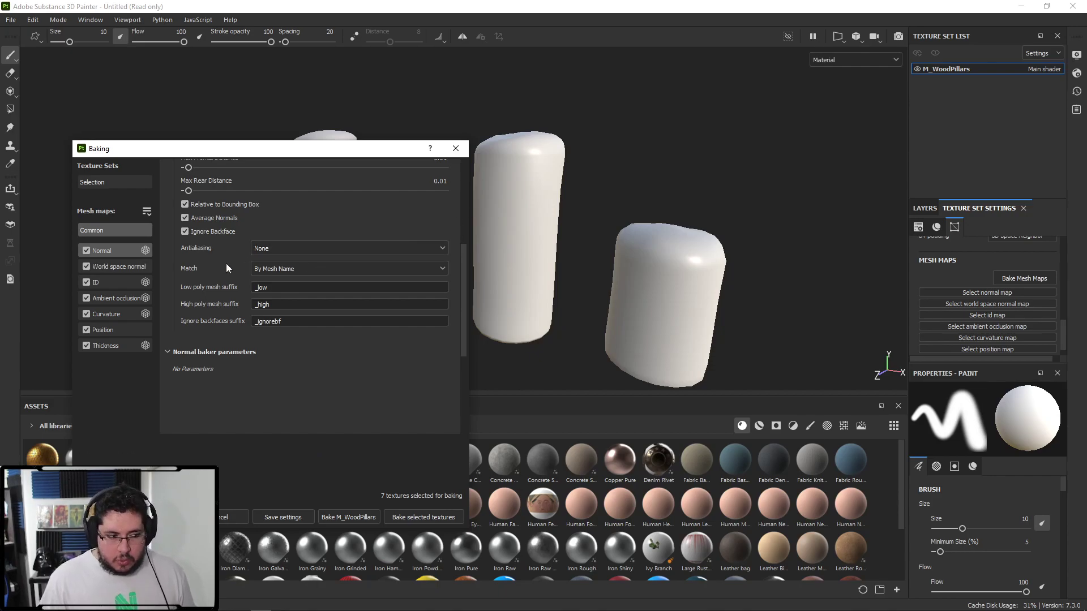
Set the ambient occlusion baker's self occlusion to Only Same Mesh Name.
left_click(119, 299)
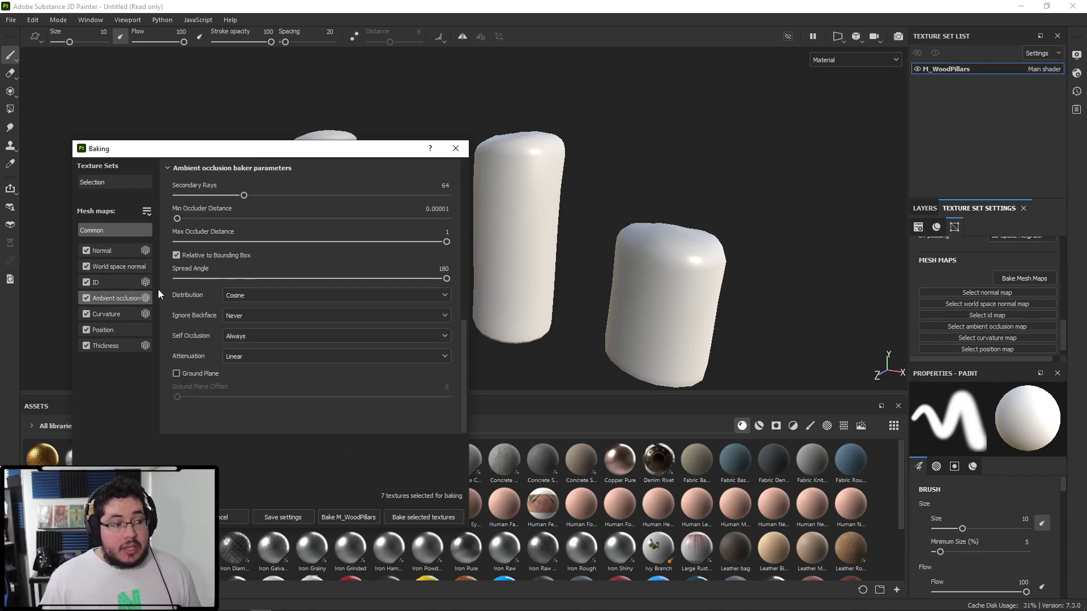
scroll(204, 292, "up", 2)
scroll(201, 291, "down", 2)
left_click(227, 337)
left_click(253, 358)
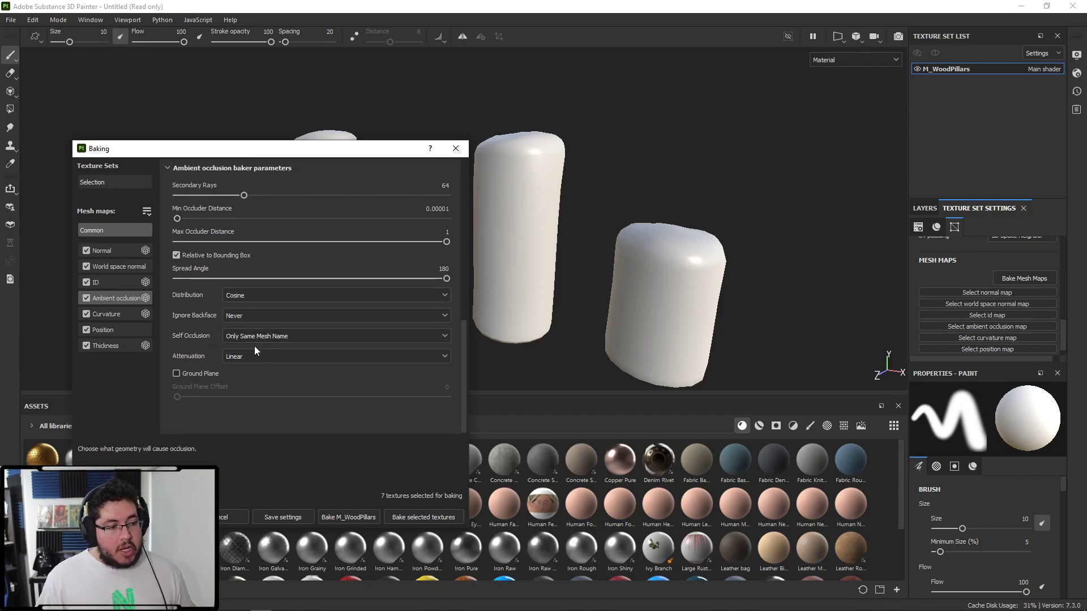
Bake the selected mesh maps and inspect the baked wood detail on the pillars up close.
left_click(394, 519)
left_click_drag(547, 240, 199, 333)
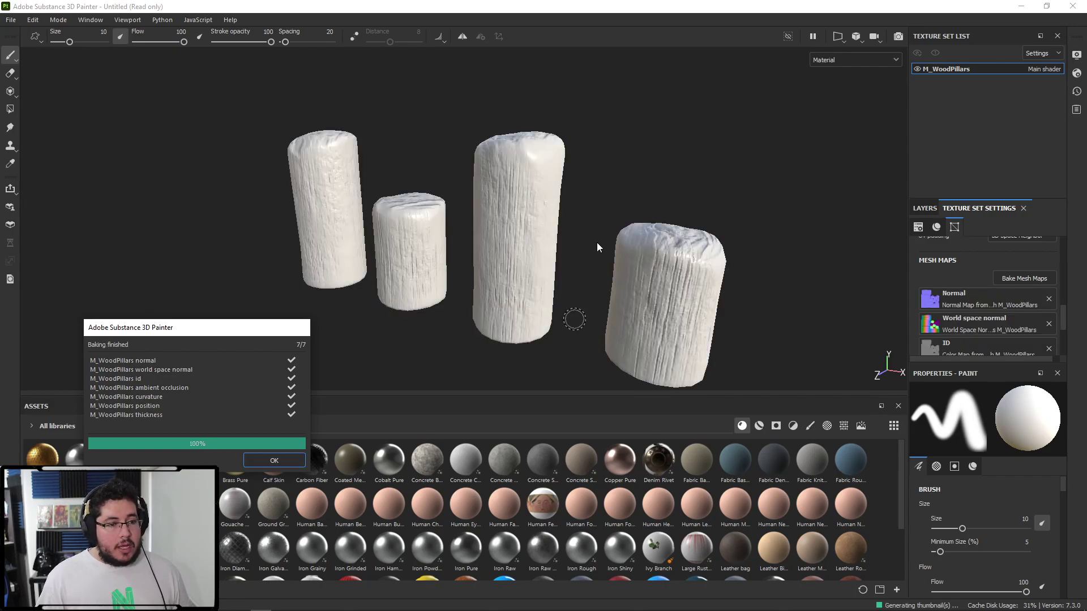
left_click(274, 460)
left_click_drag(527, 260, 544, 259, "alt")
mouse_move(595, 263)
right_mouse_down("alt")
mouse_move(648, 270)
mouse_move(846, 347)
right_mouse_up("alt")
right_click_drag(572, 198, 540, 178, "alt")
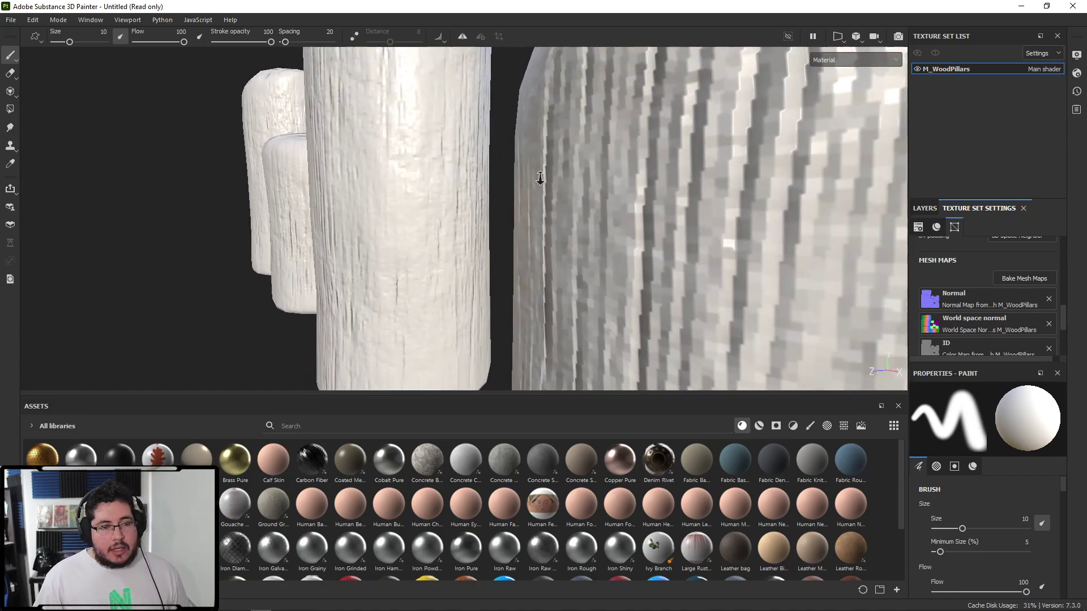
Set the common baking antialiasing to Subsampling 2x2 and rebake the selected mesh maps.
left_click(1010, 279)
left_click_drag(558, 120, 284, 121)
scroll(195, 323, "down", 3)
scroll(194, 323, "down", 3)
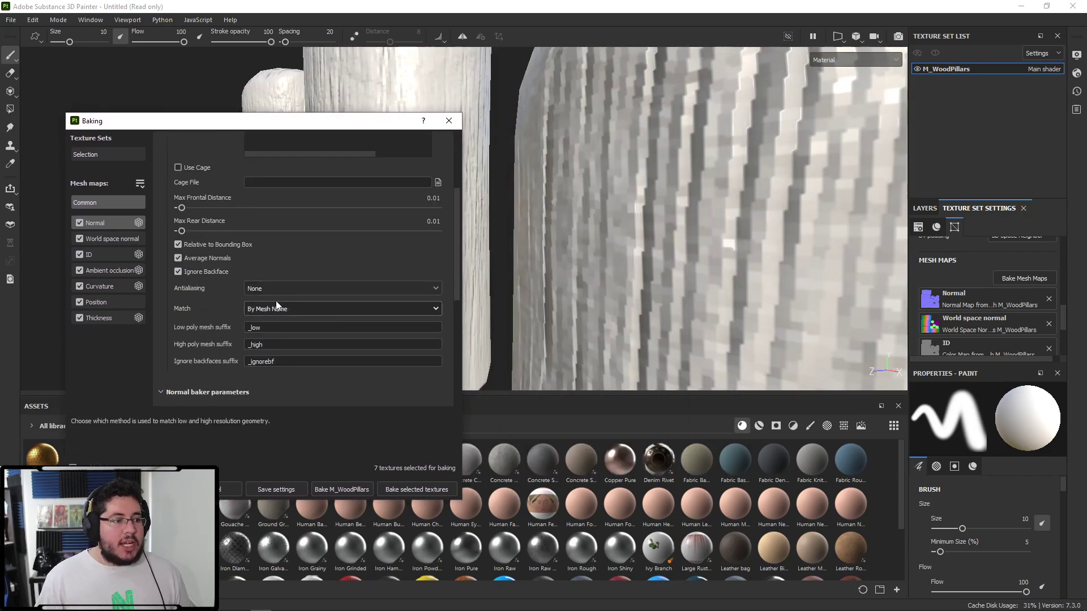
left_click(256, 290)
left_click(290, 315)
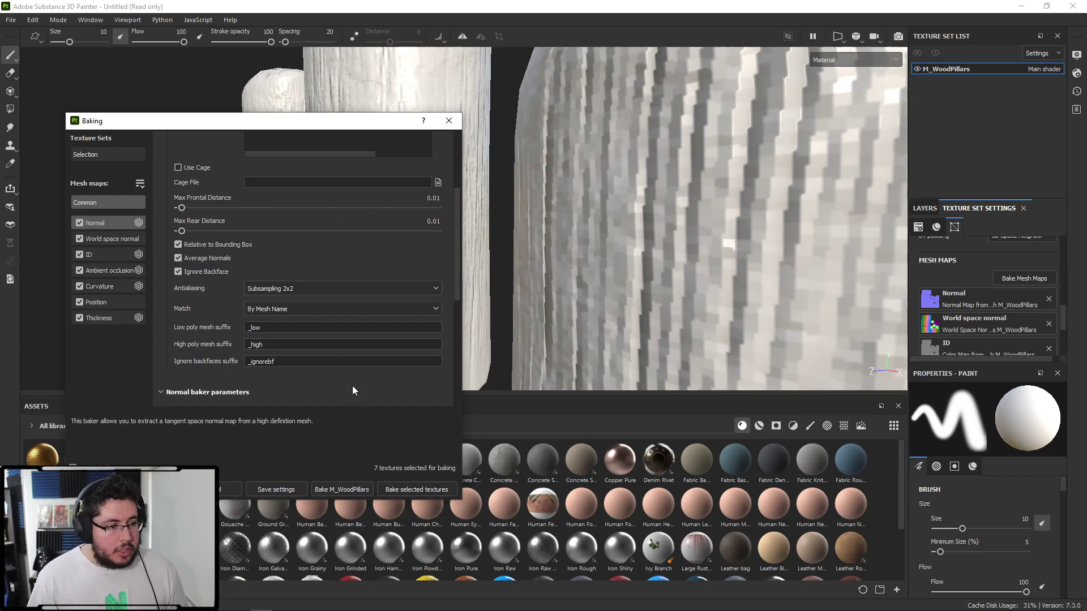
left_click(400, 490)
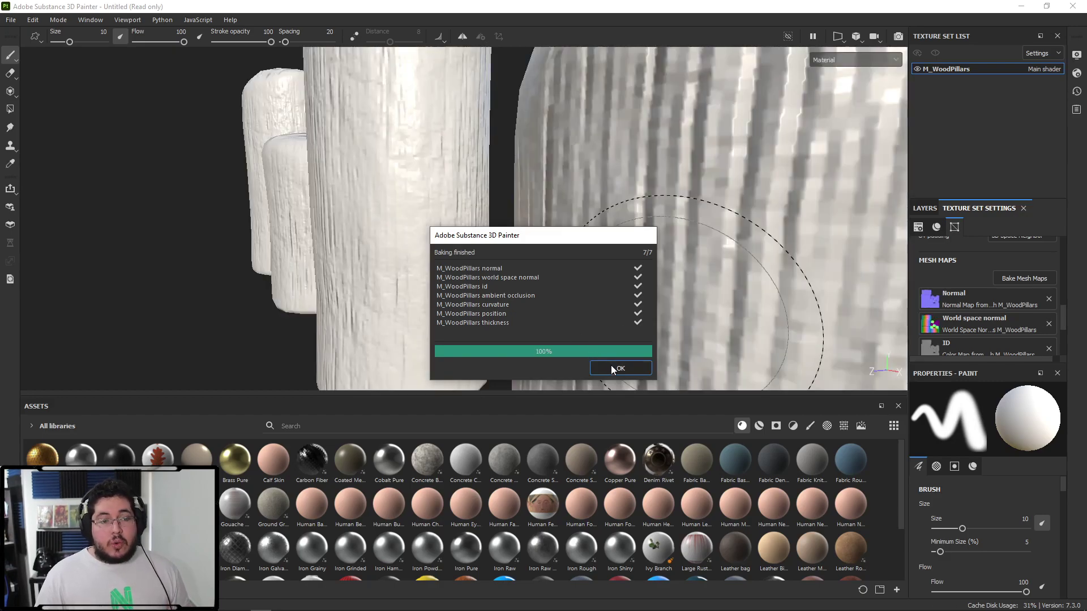
left_click(617, 369)
Check the rebaked pillars, search the assets for "wood" and add the Wood Rough material as a layer above Layer 1.
key("f")
middle_click_drag(558, 258, 502, 209, "alt")
mouse_move(503, 208)
right_mouse_down("alt")
mouse_move(476, 271)
mouse_move(537, 263)
right_mouse_up("alt")
scroll(536, 263, "up", 5)
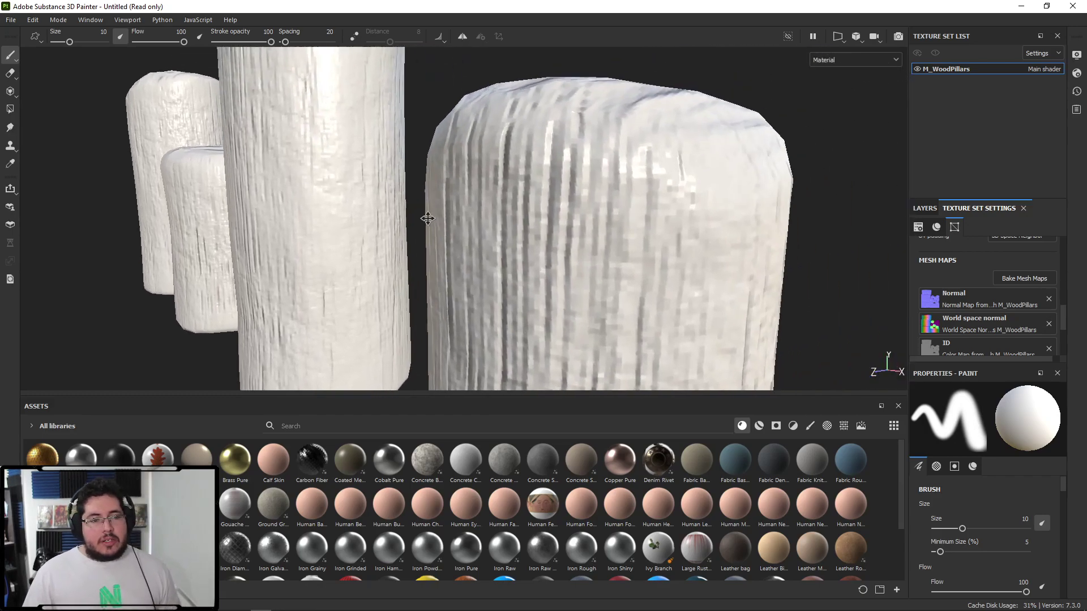
scroll(657, 294, "down", 10)
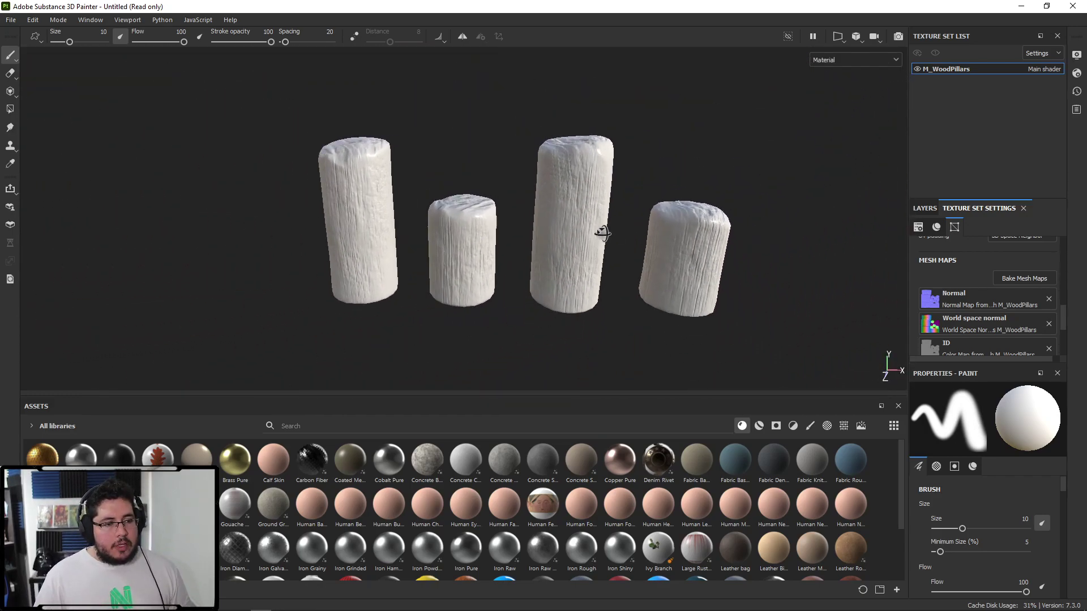
left_click_drag(602, 233, 504, 234, "alt")
left_click(405, 419)
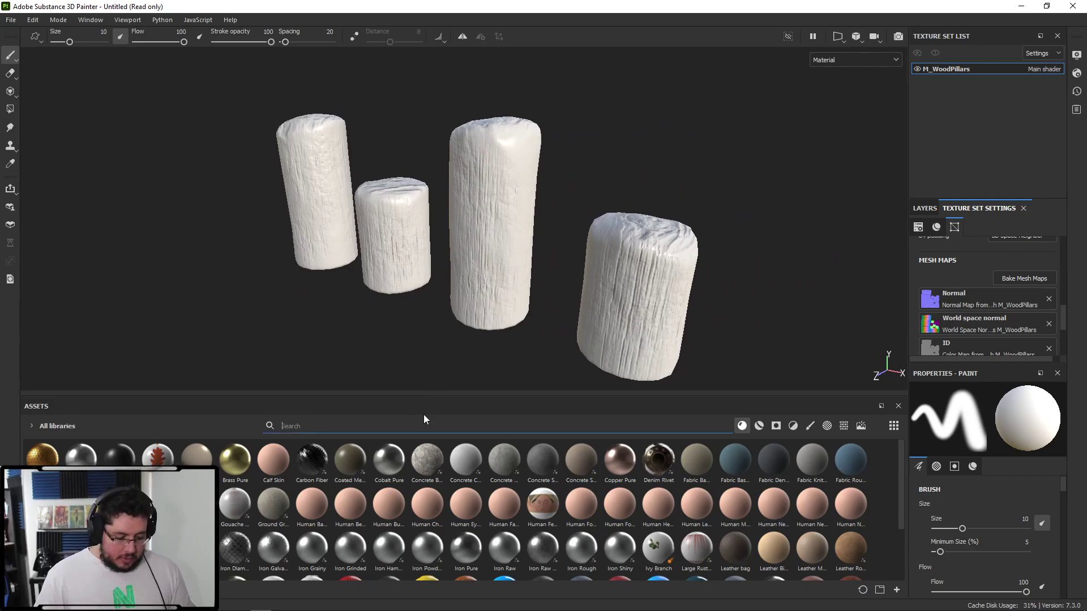
type("wood")
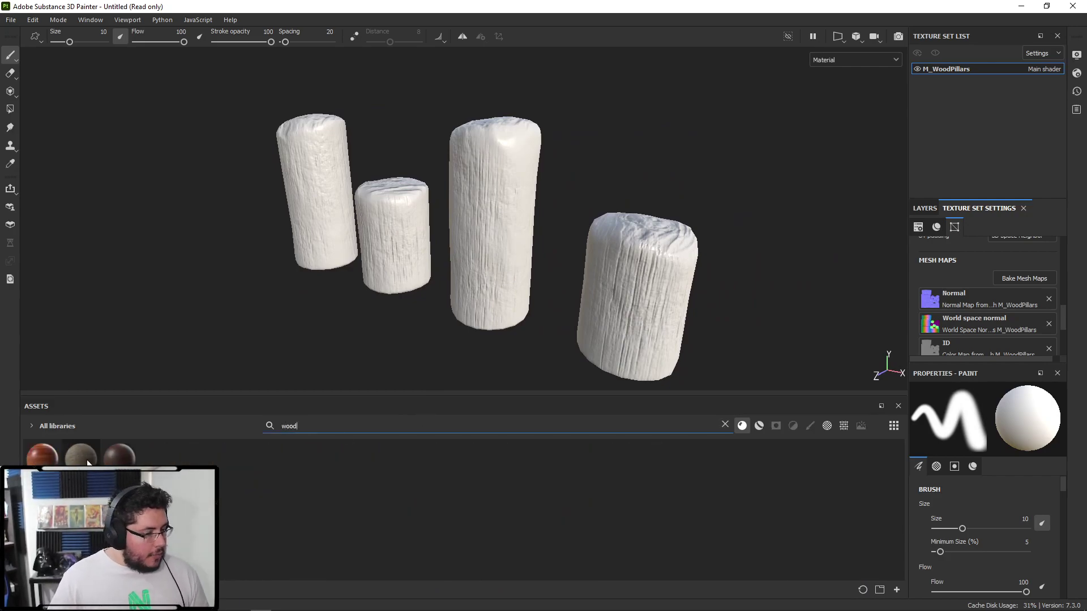
mouse_move(83, 463)
left_click_drag(83, 462, 960, 239)
Set the Wood Rough layer's UV rotation to 90 so its grain runs along the pillars.
right_click_drag(602, 199, 616, 171, "alt")
left_click_drag(616, 171, 505, 99, "alt")
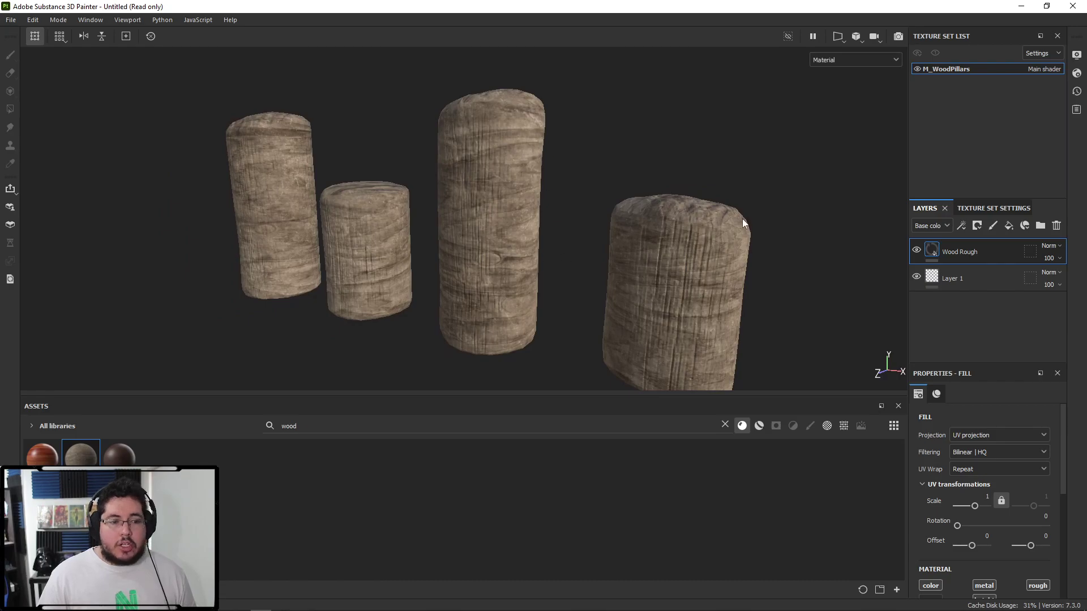
left_click_drag(959, 524, 977, 526)
left_click(1040, 517)
left_click(1039, 517)
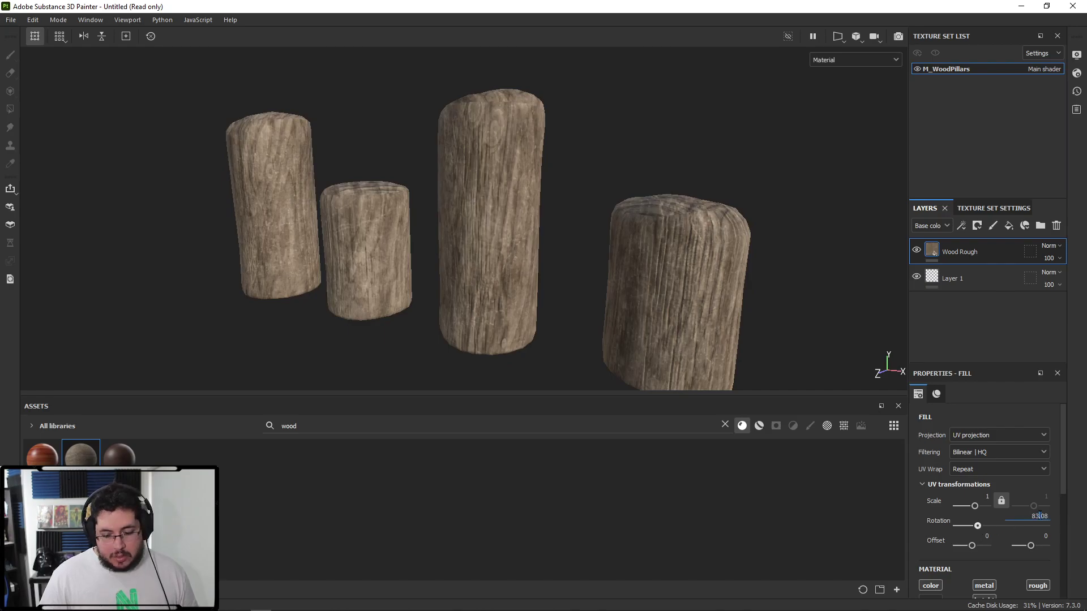
type("90")
key("Return")
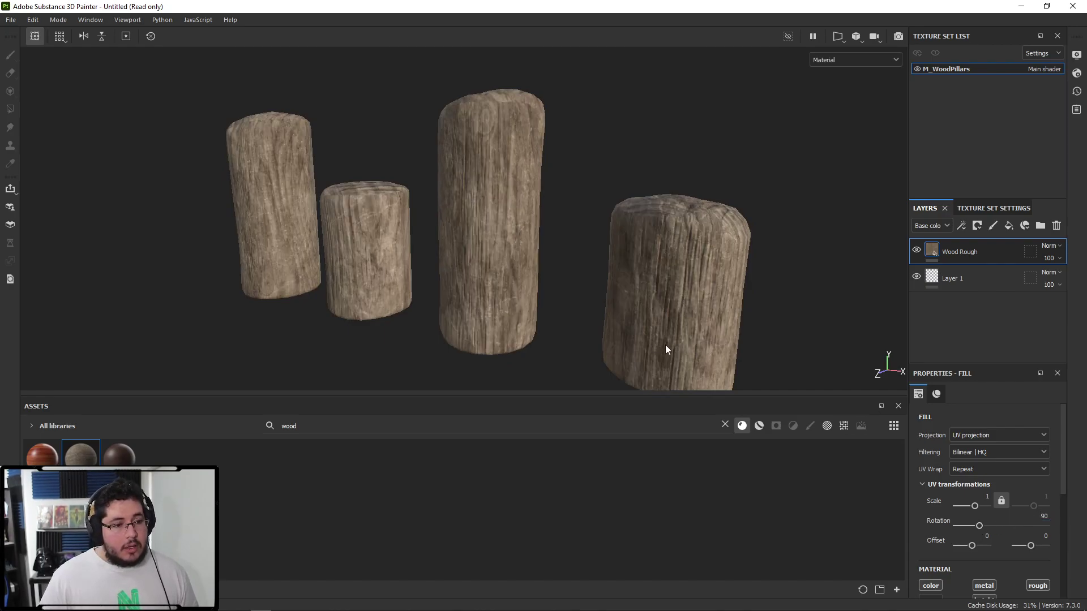
Turn off the height channel of the Wood Rough layer after checking the grain on the pillars.
right_click_drag(685, 352, 415, 192, "alt")
left_click_drag(415, 191, 667, 332, "alt")
right_click_drag(667, 332, 756, 306, "alt")
middle_click_drag(756, 305, 603, 274, "alt")
right_click_drag(603, 274, 701, 263, "alt")
left_click_drag(701, 268, 749, 309, "alt")
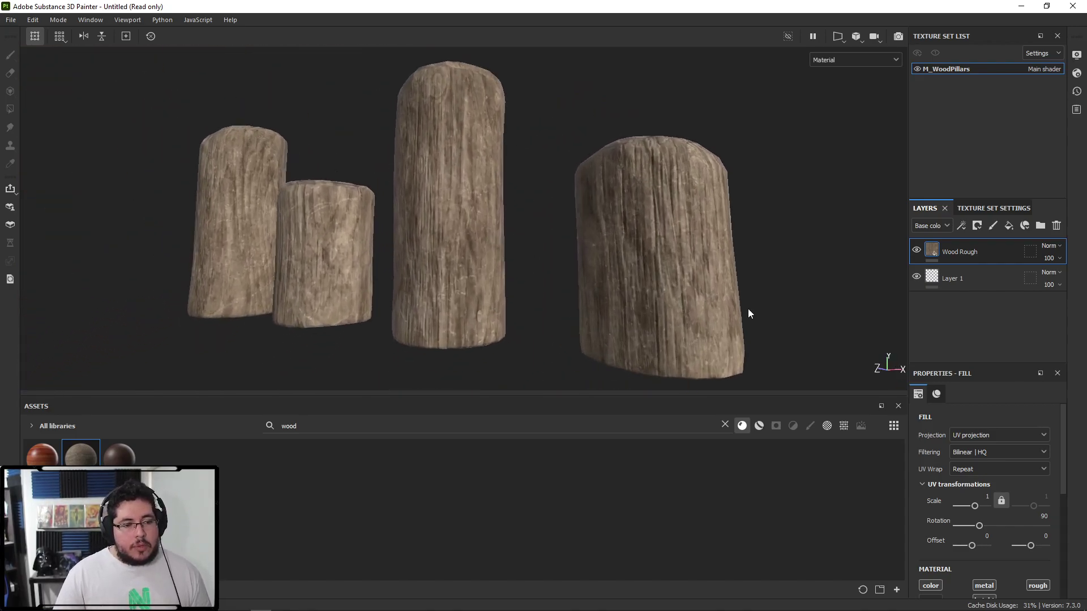
scroll(986, 532, "down", 2)
left_click(988, 532)
left_click(989, 534)
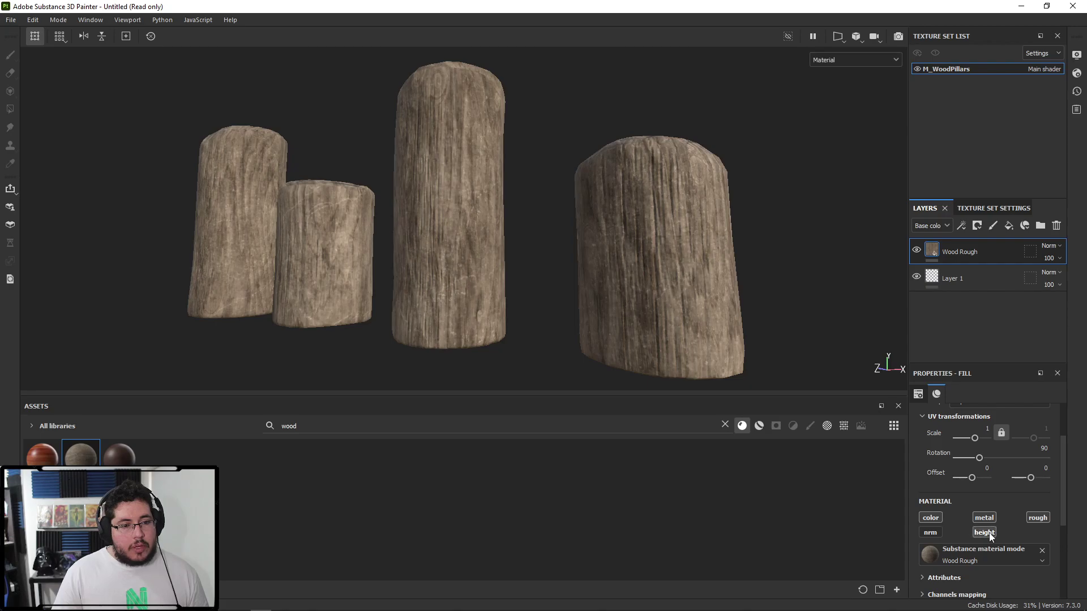
Examine the pillar tops and switch to Chrome to compare them with the "wood pillar dock" and stylized wood reference images.
left_click_drag(575, 236, 511, 283, "alt")
scroll(655, 243, "up", 3)
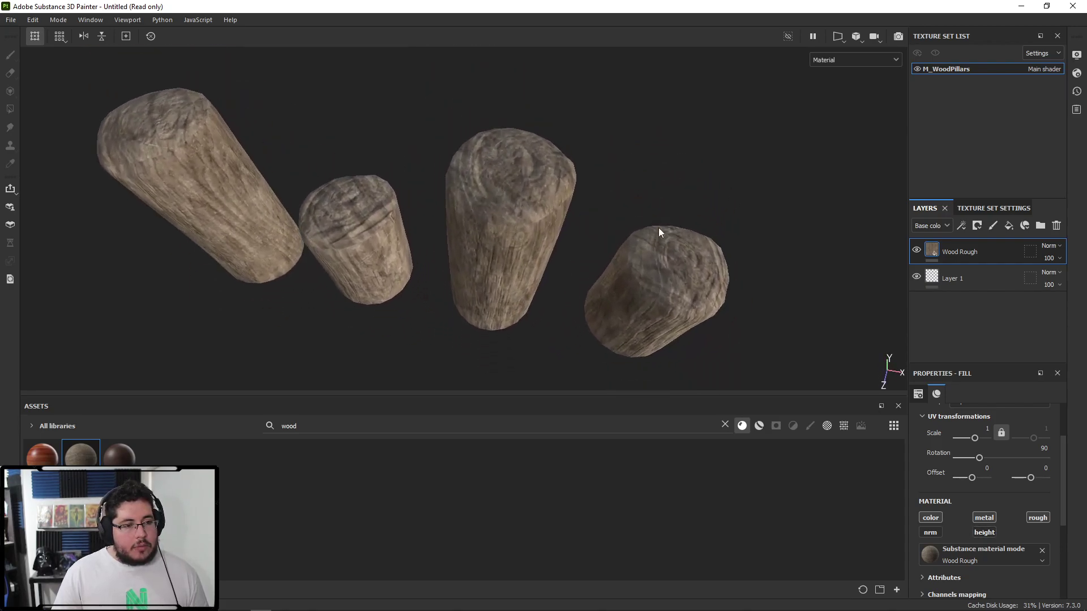
middle_click_drag(655, 243, 640, 301, "alt")
scroll(594, 244, "up", 1)
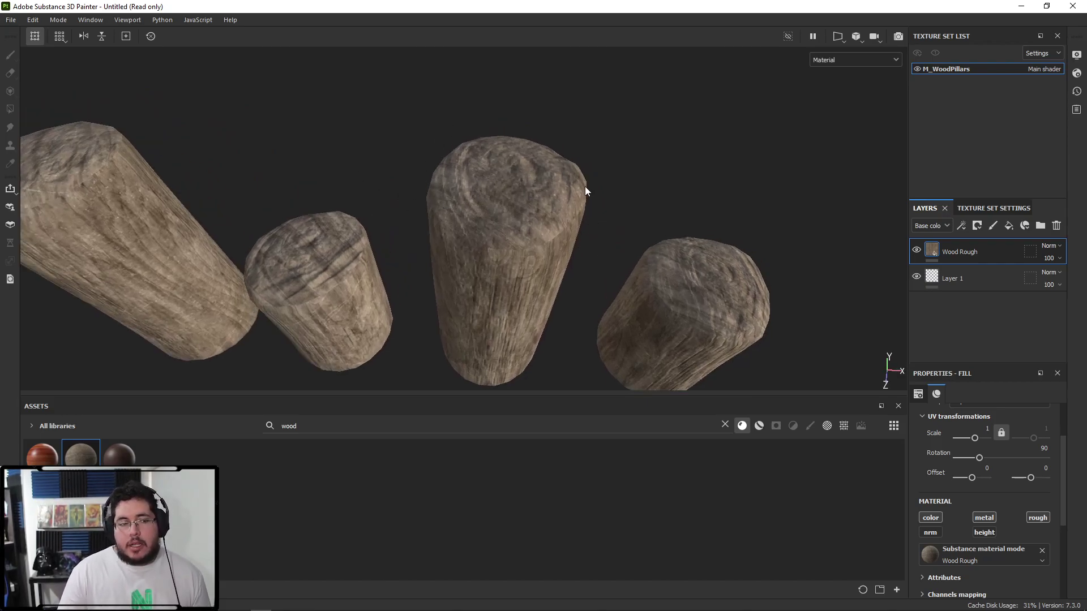
key("alt+Tab")
key("alt+Tab")
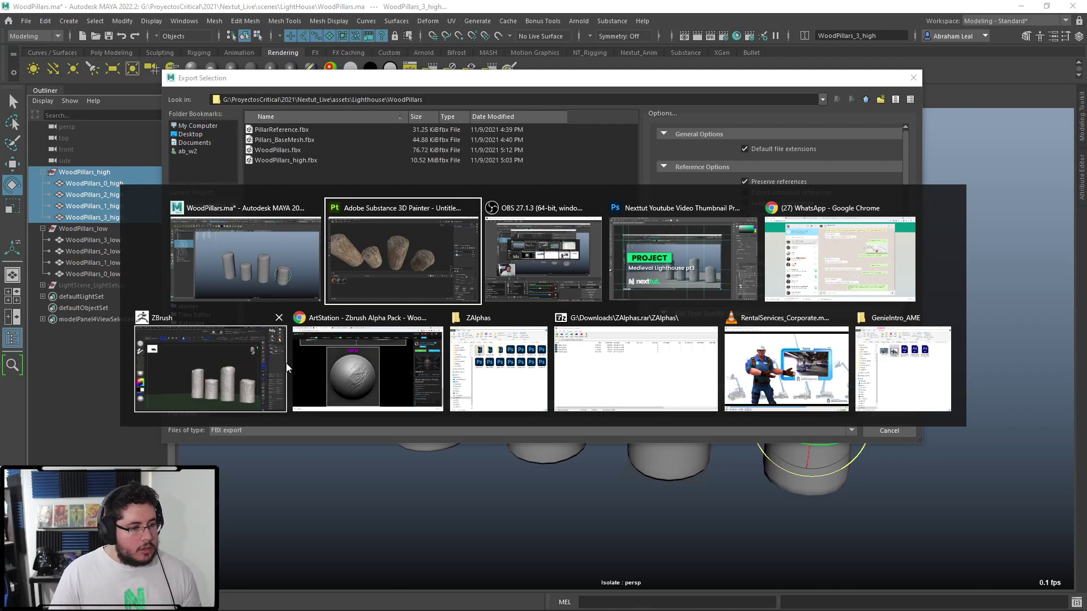
left_click(362, 356)
left_click(71, 9)
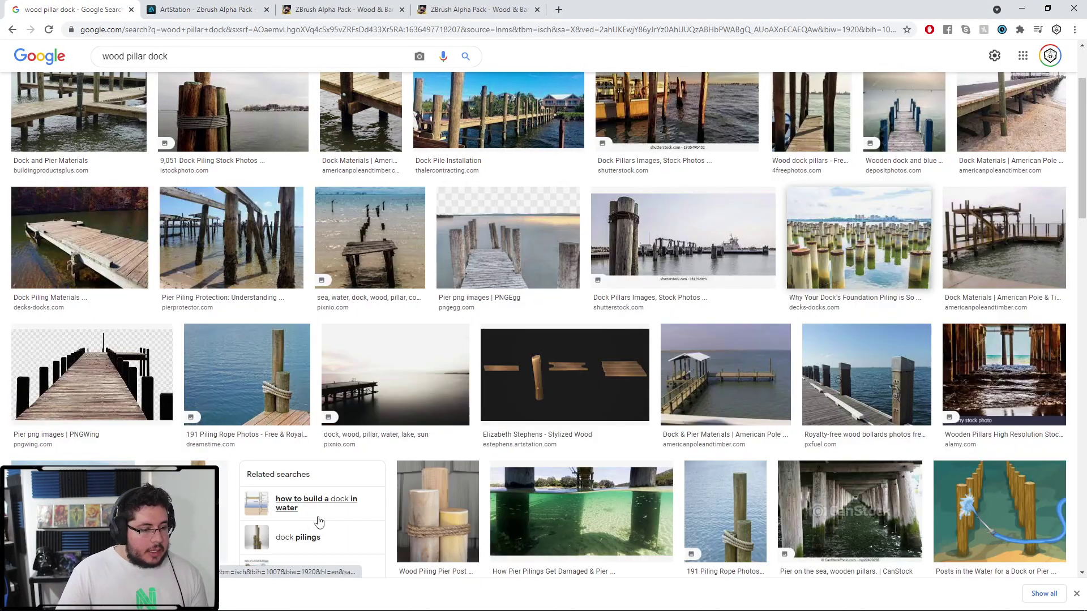
left_click(310, 525)
left_click(436, 512)
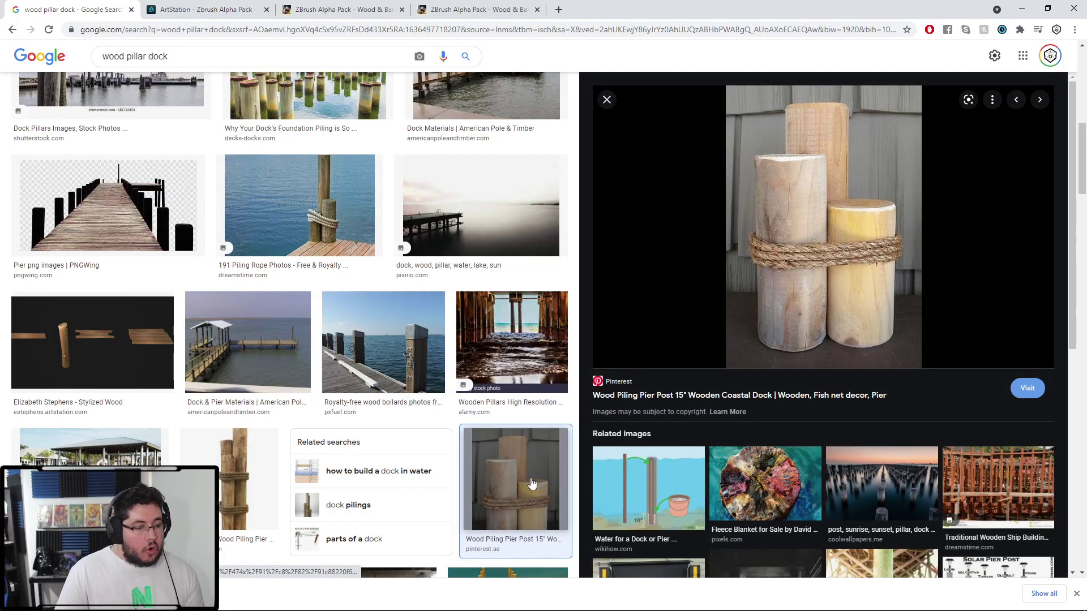
left_click(72, 336)
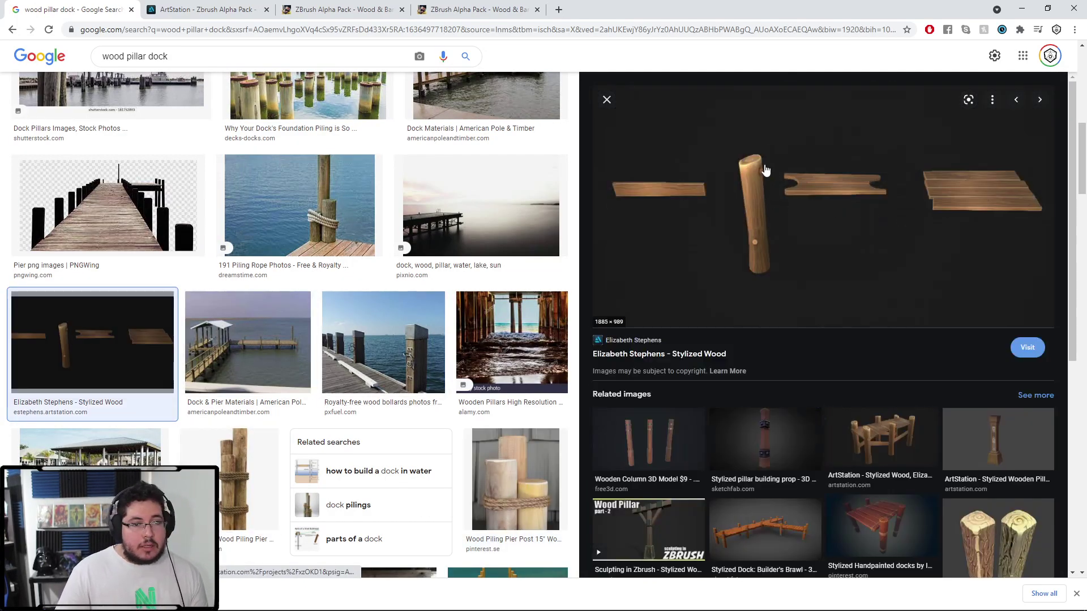
left_click(992, 526)
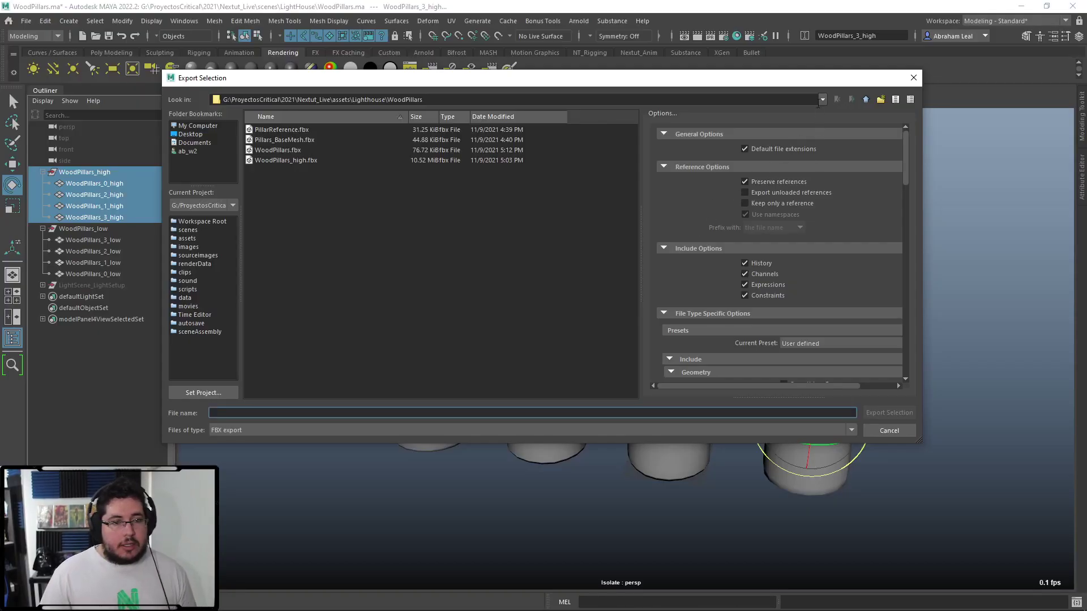
Return to Substance 3D Painter and set the Wood Rough layer's projection to Tri-planar projection to hide the seams around the tops.
key("alt+Tab")
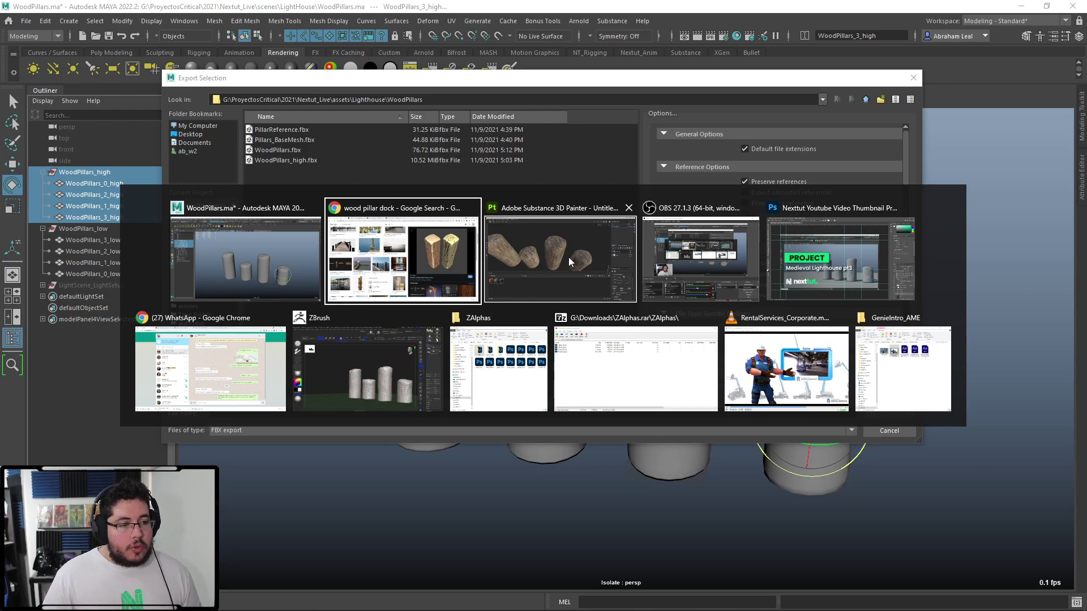
left_click(568, 257)
left_click_drag(598, 237, 532, 190, "alt")
right_click_drag(598, 235, 564, 211, "alt")
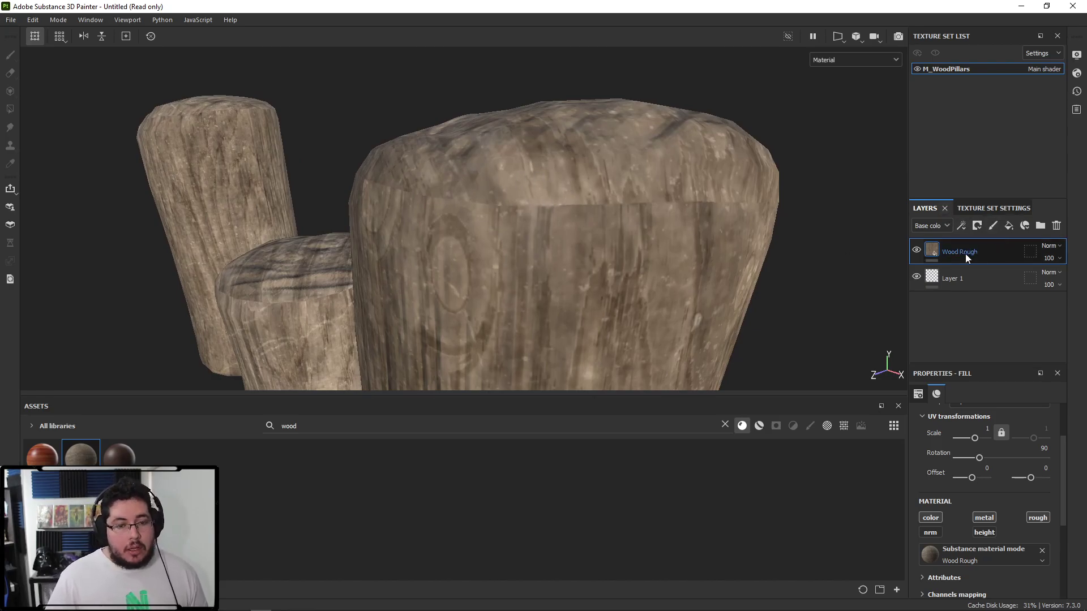
scroll(973, 538, "up", 2)
left_click(977, 436)
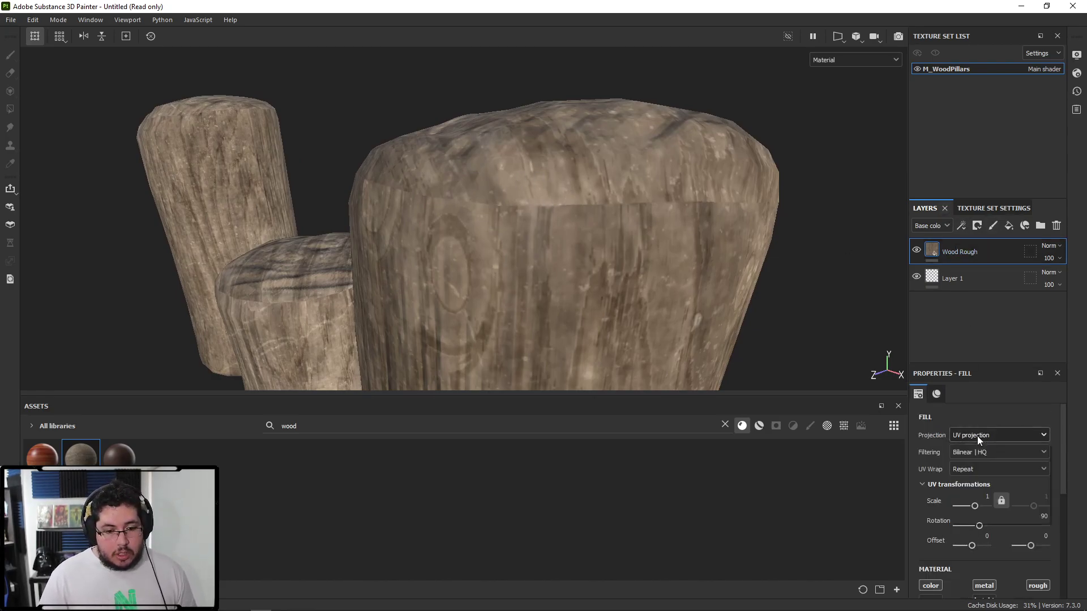
left_click(976, 467)
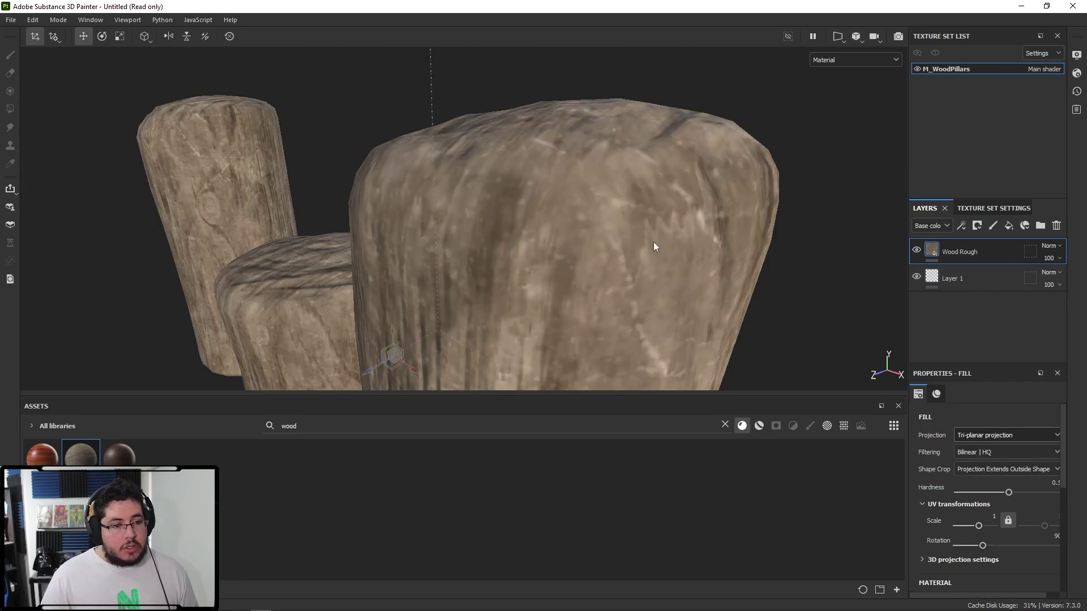
Inspect the tri-planar wood on all pillars and set the Wood Rough layer's UV scale to 2.
right_click_drag(611, 236, 667, 189, "alt")
left_click_drag(668, 190, 708, 266, "alt")
right_click_drag(308, 158, 371, 218, "alt")
left_click_drag(371, 217, 522, 137, "alt")
scroll(956, 510, "down", 1)
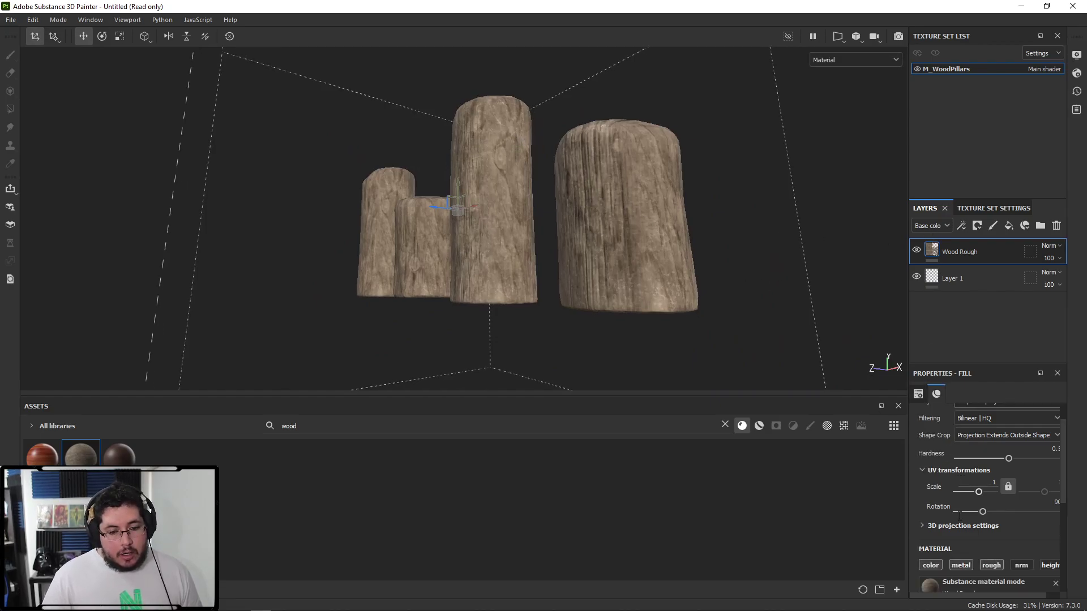
mouse_move(978, 496)
left_mouse_down()
mouse_move(969, 493)
mouse_move(981, 490)
left_mouse_up()
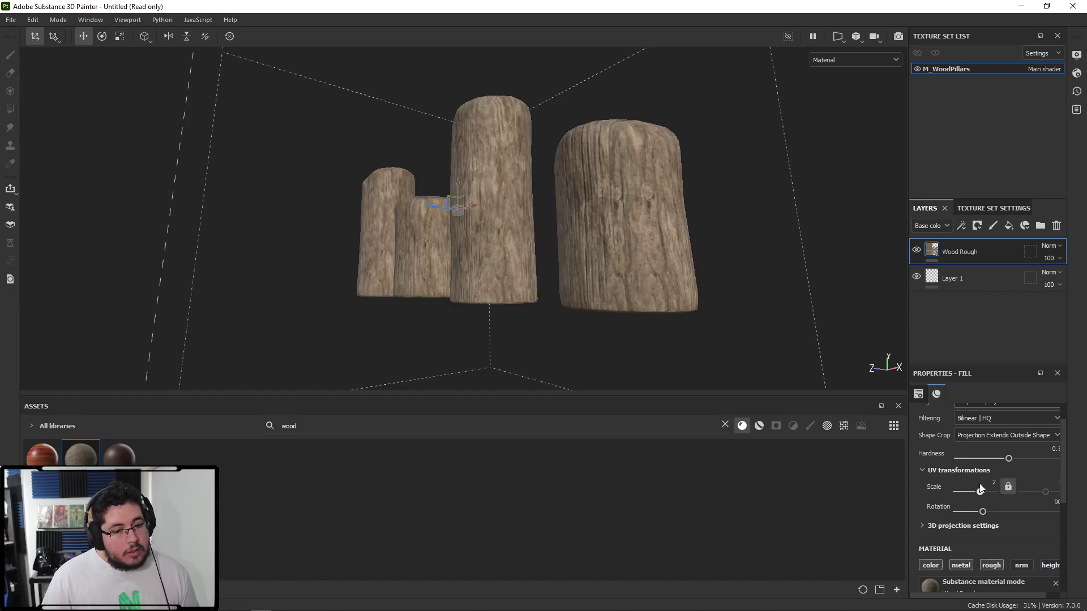
Add a fill layer above Wood Rough and set its base color to the light beige A29586.
left_click_drag(821, 339, 499, 181, "alt")
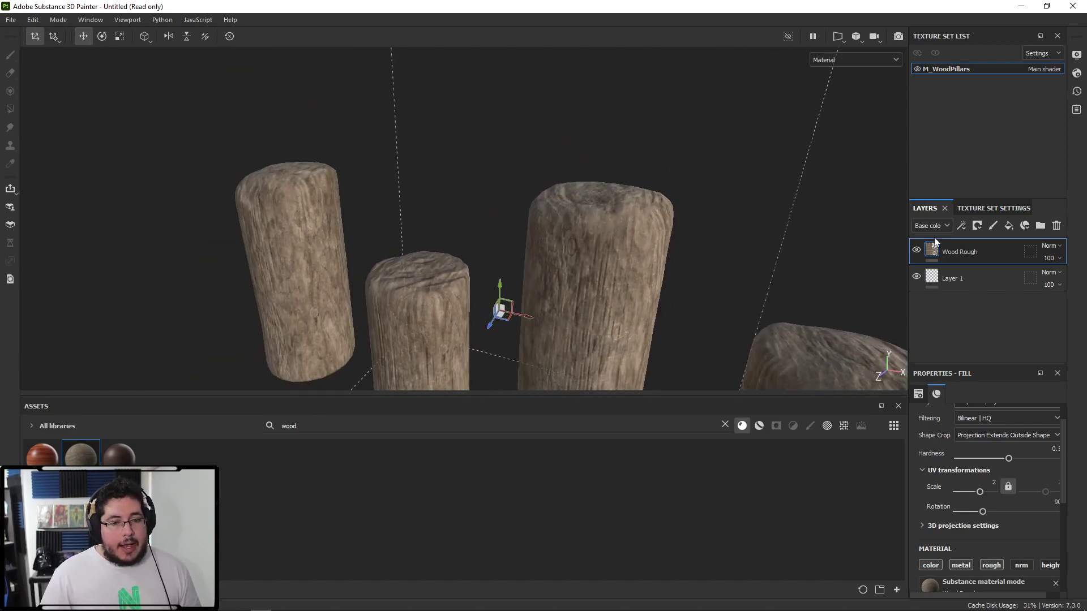
left_click(1004, 223)
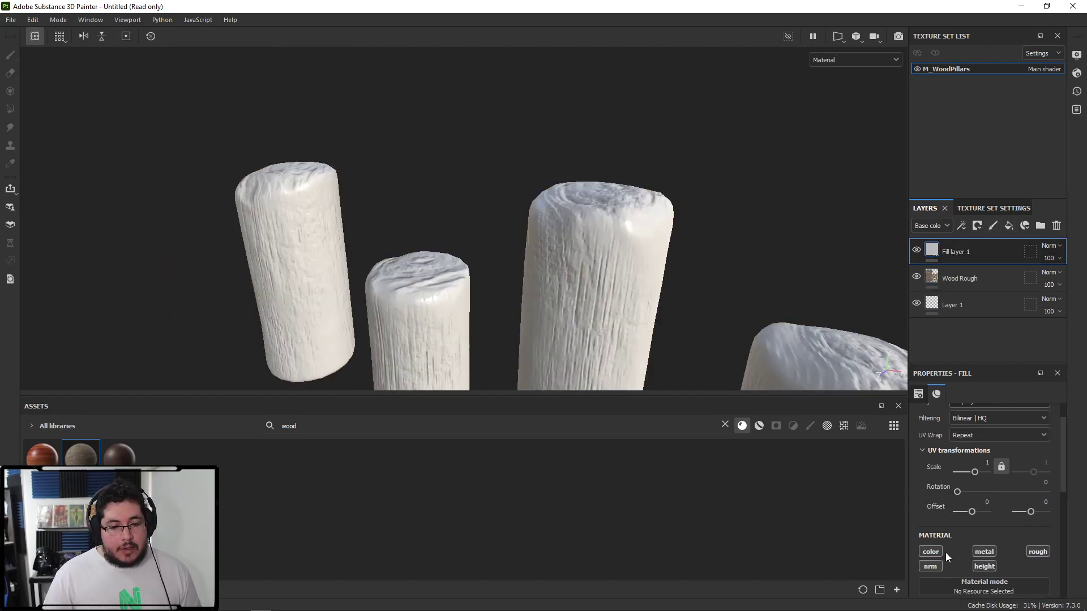
scroll(946, 555, "down", 3)
left_click(971, 510)
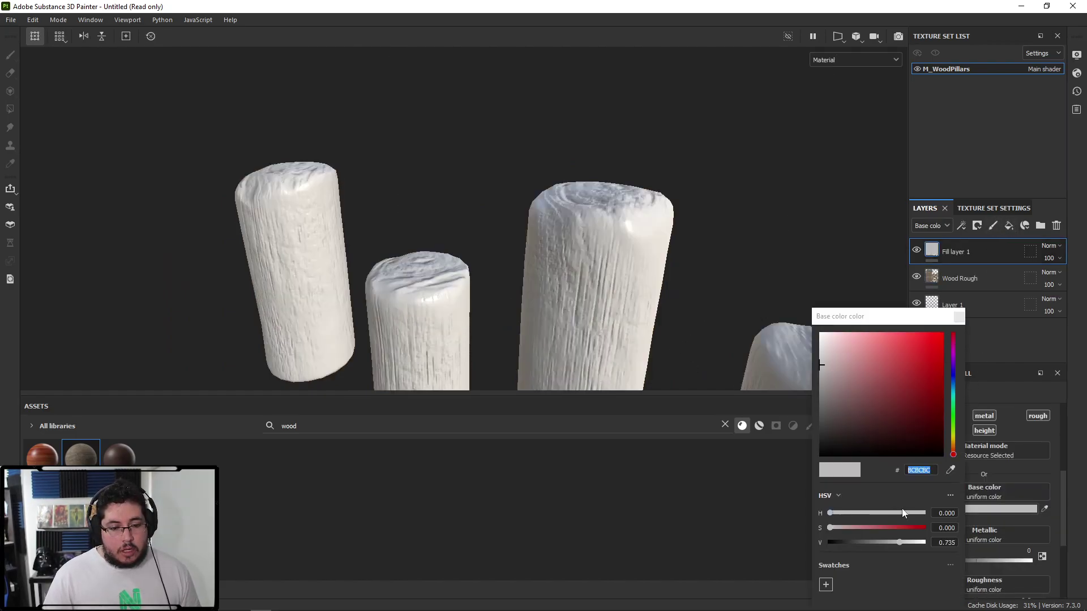
type("6E6356")
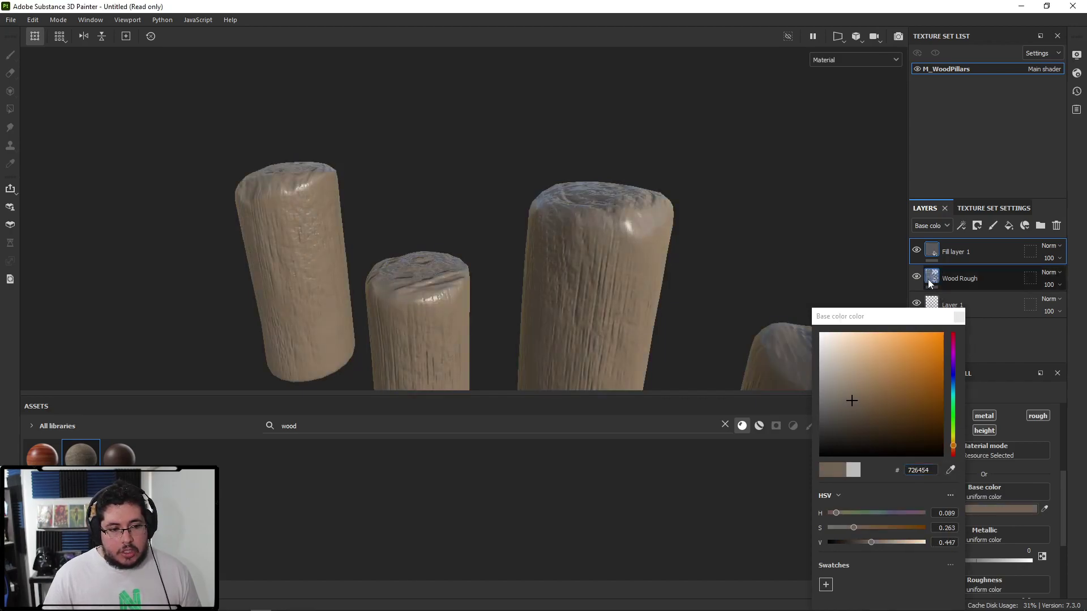
mouse_move(849, 407)
left_mouse_down()
mouse_move(855, 376)
mouse_move(840, 377)
left_mouse_up()
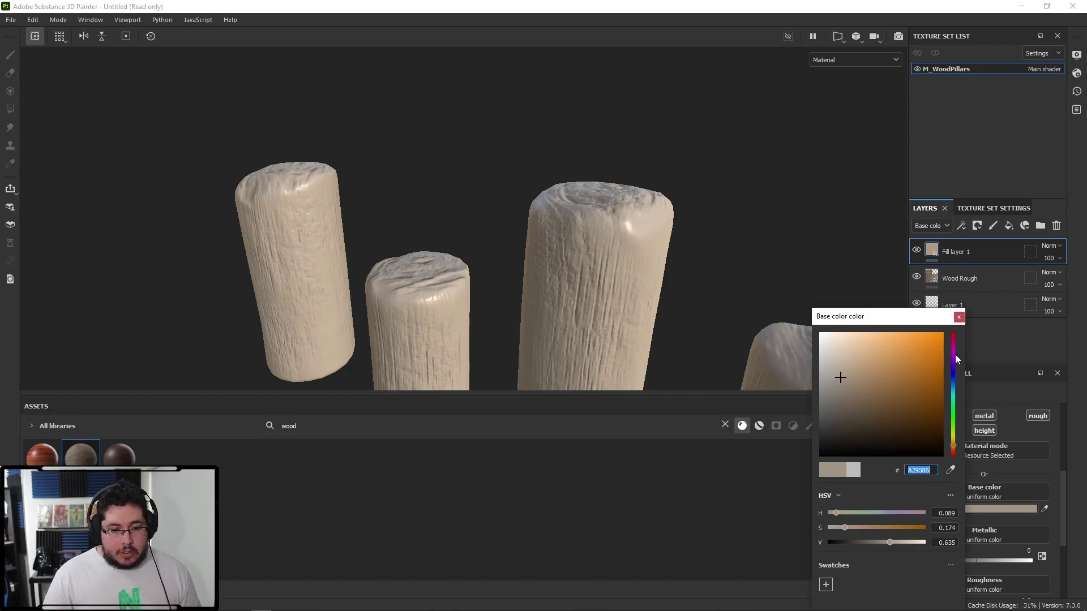
left_click(959, 317)
Set the beige fill layer's roughness to about 0.77 and hide the layer with a black mask.
scroll(996, 581, "down", 2)
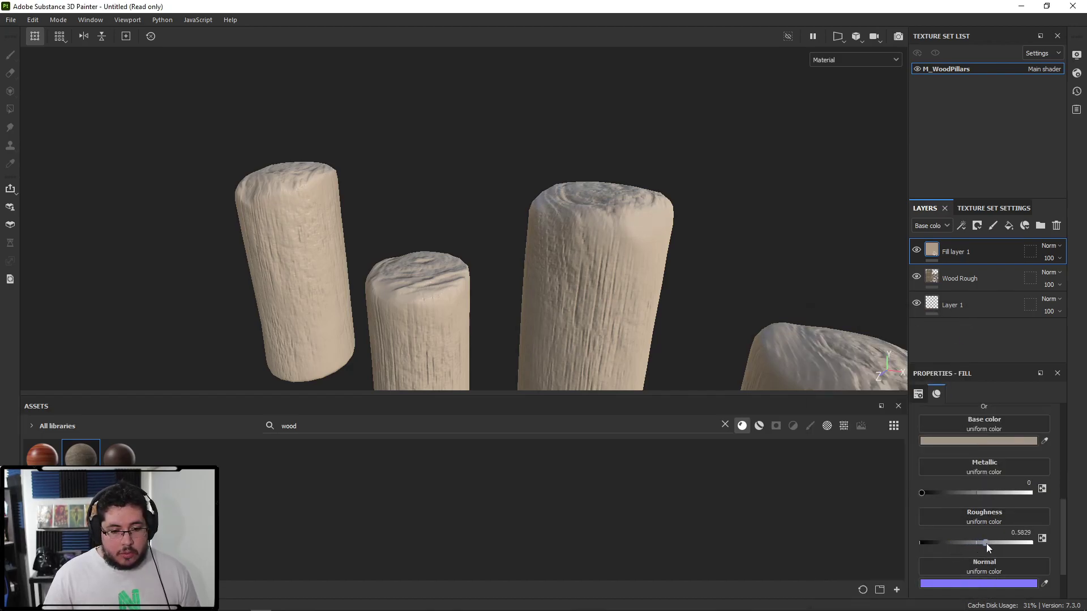
right_click(964, 250)
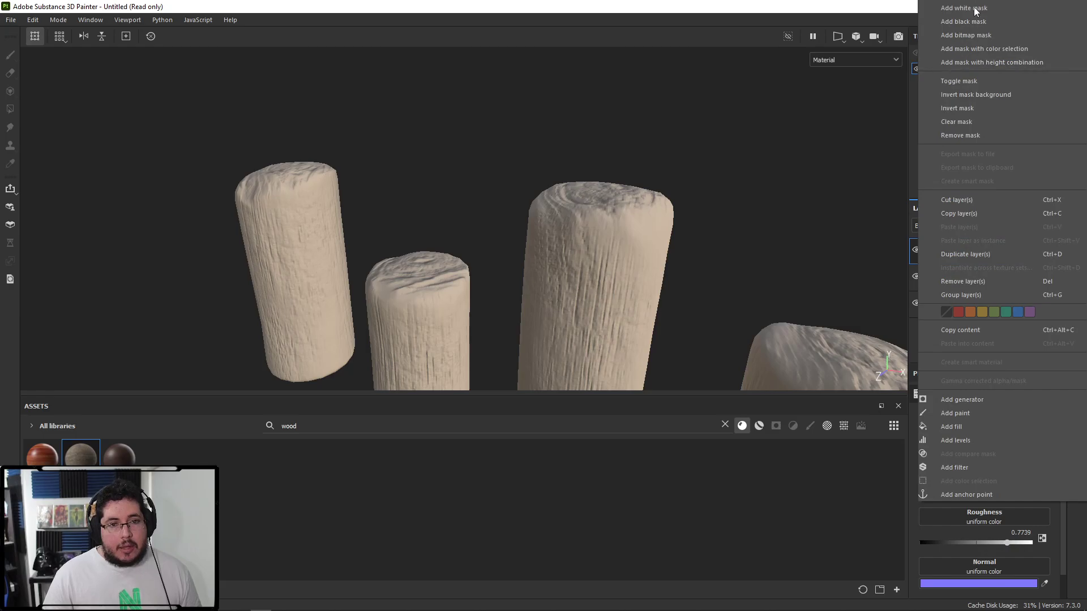
left_click(969, 22)
Browse the brush library and choose a ragged-edged Kyle's concept brush for painting the fill layer's mask.
middle_click_drag(656, 182, 609, 197, "alt")
left_click_drag(320, 324, 317, 362, "alt")
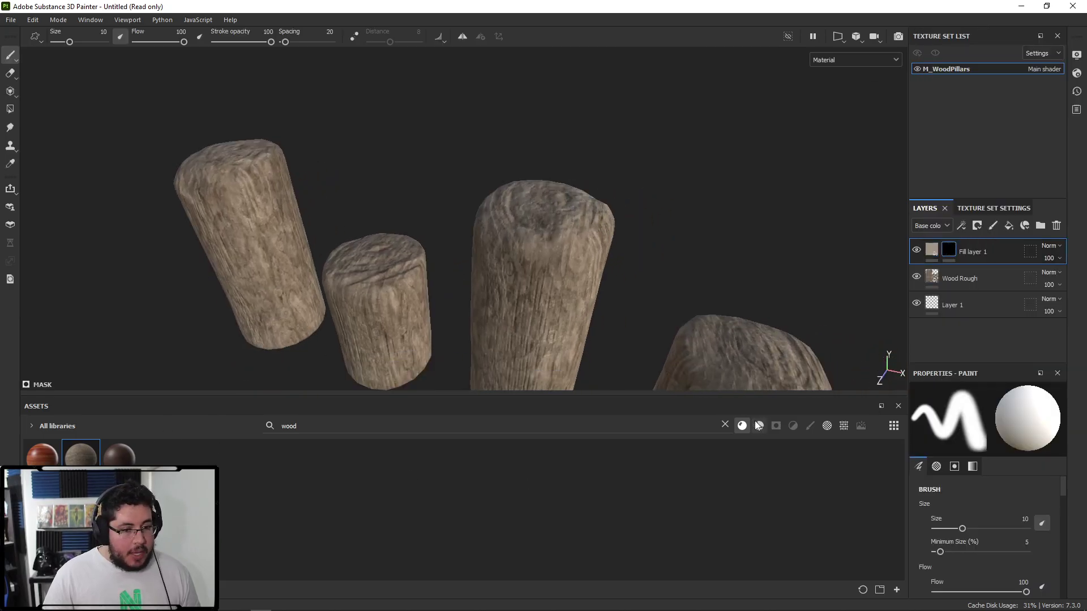
left_click(725, 425)
left_click(810, 425)
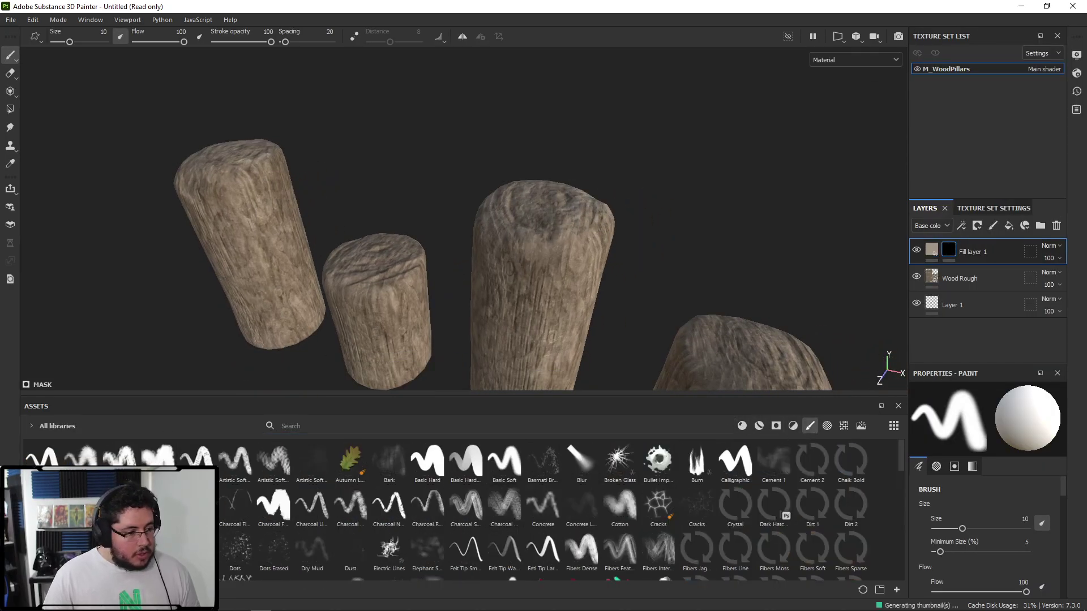
scroll(725, 523, "down", 3)
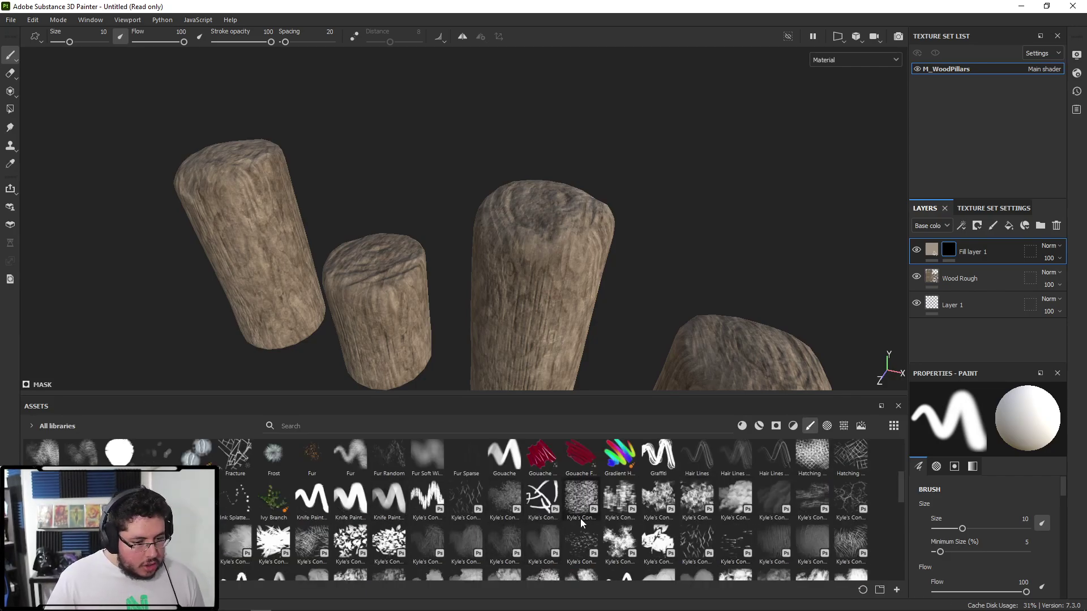
left_click(665, 546)
scroll(513, 258, "up", 3)
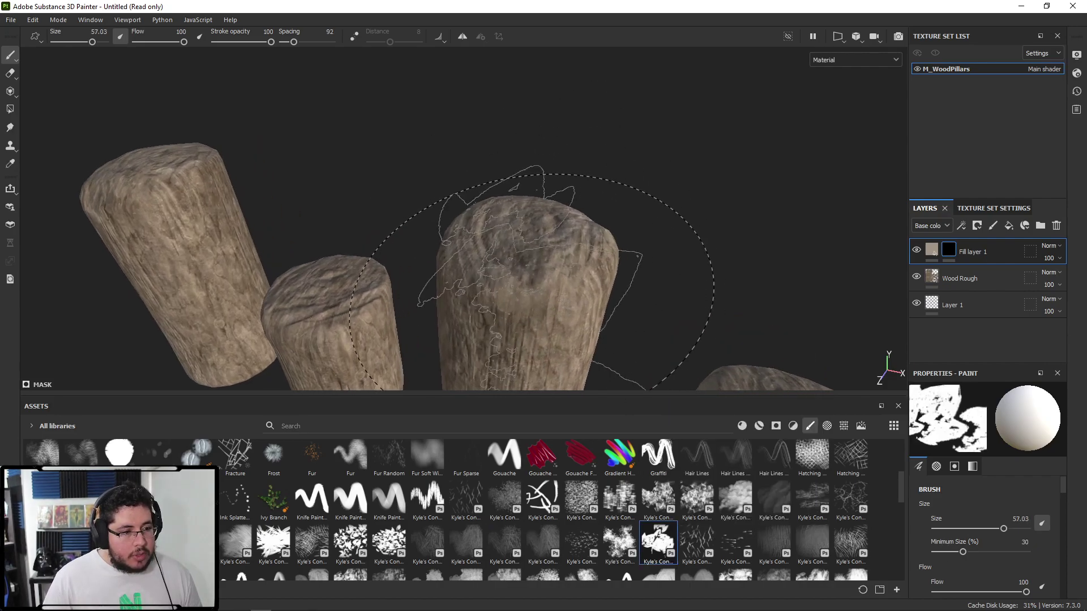
Reduce the brush size to 13.64 and paint the beige fill over the large tall pillar's top with jagged edges.
mouse_move(506, 228)
left_mouse_down()
mouse_move(478, 230)
mouse_move(527, 283)
mouse_move(496, 287)
mouse_move(564, 249)
mouse_move(476, 288)
mouse_move(504, 312)
mouse_move(557, 280)
mouse_move(530, 232)
mouse_move(499, 232)
left_mouse_up()
left_click_drag(499, 232, 283, 228, "alt")
mouse_move(504, 266)
left_mouse_down()
mouse_move(564, 249)
mouse_move(546, 247)
left_mouse_up()
mouse_move(583, 256)
left_mouse_down("alt")
mouse_move(524, 249)
mouse_move(586, 278)
mouse_move(622, 256)
left_mouse_up("alt")
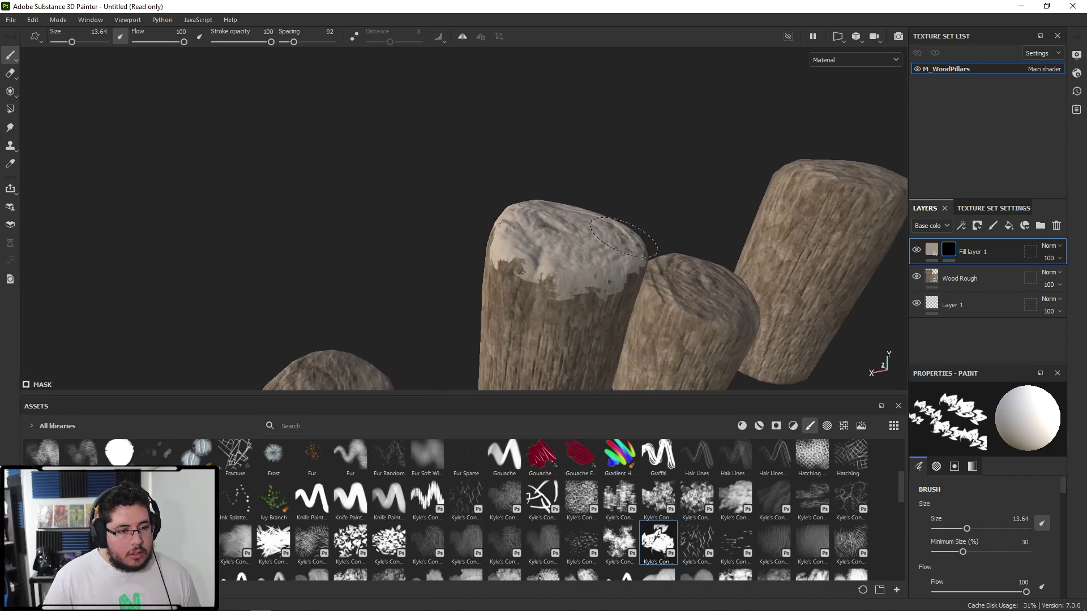
Paint the beige fill into the mask across the wide short pillar's ringed top and its rim.
left_click_drag(541, 252, 535, 275, "alt")
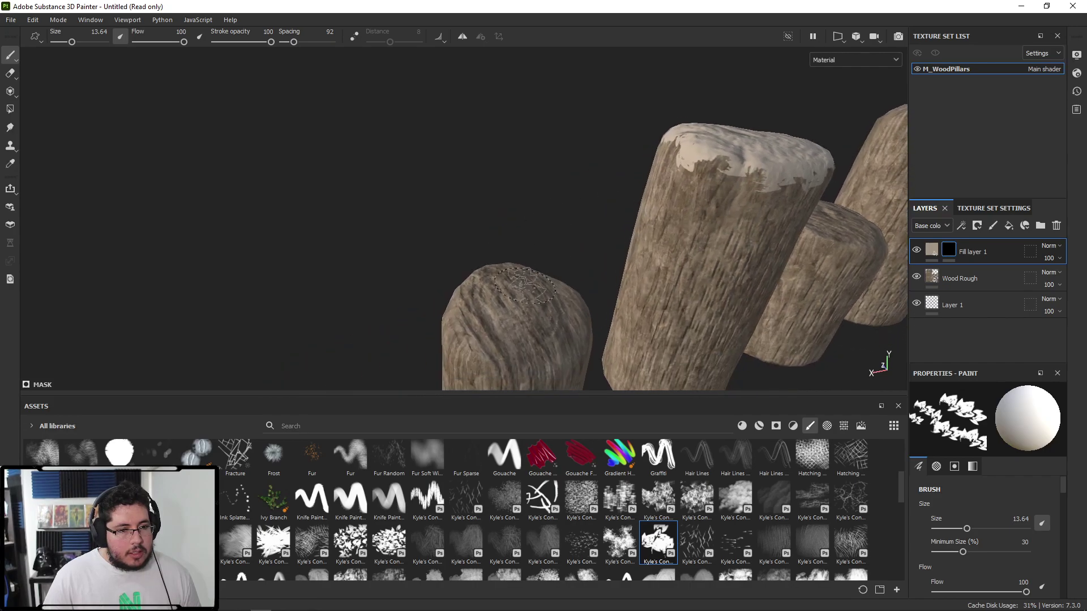
mouse_move(484, 338)
left_mouse_down()
mouse_move(524, 362)
mouse_move(566, 325)
left_mouse_up()
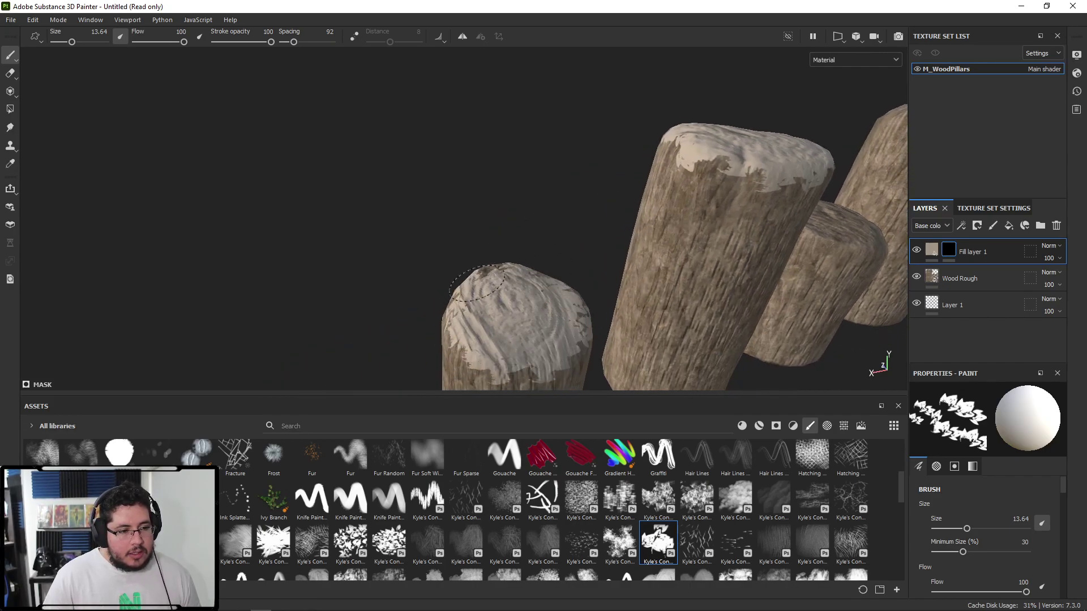
left_click_drag(477, 276, 499, 275, "alt")
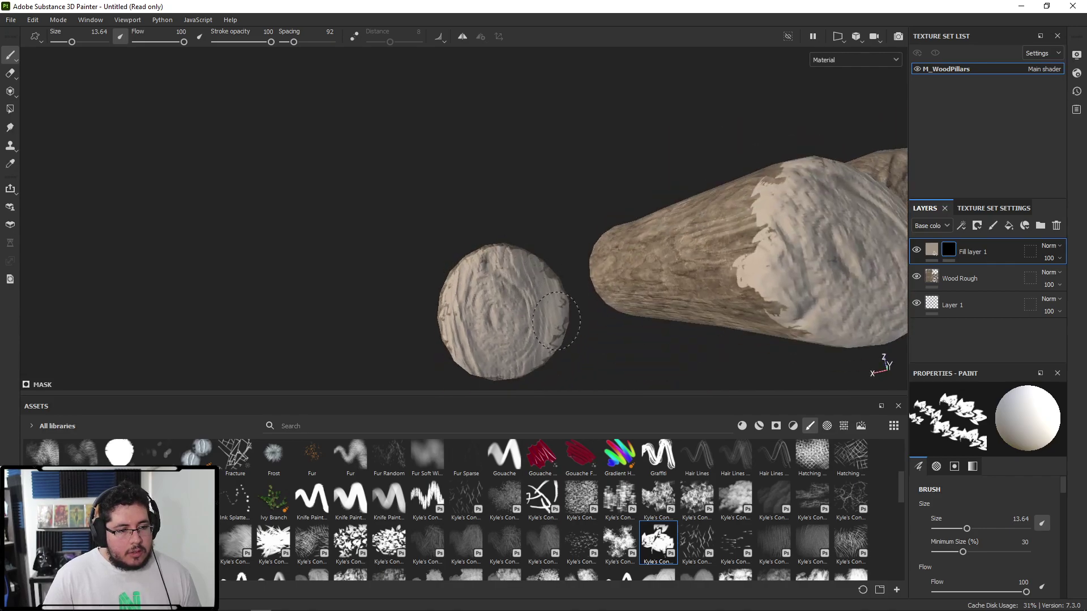
Paint the beige fill over the tops of the remaining short and tall pillars, including their rims.
mouse_move(468, 314)
left_mouse_down("alt")
mouse_move(572, 272)
mouse_move(470, 302)
left_mouse_up("alt")
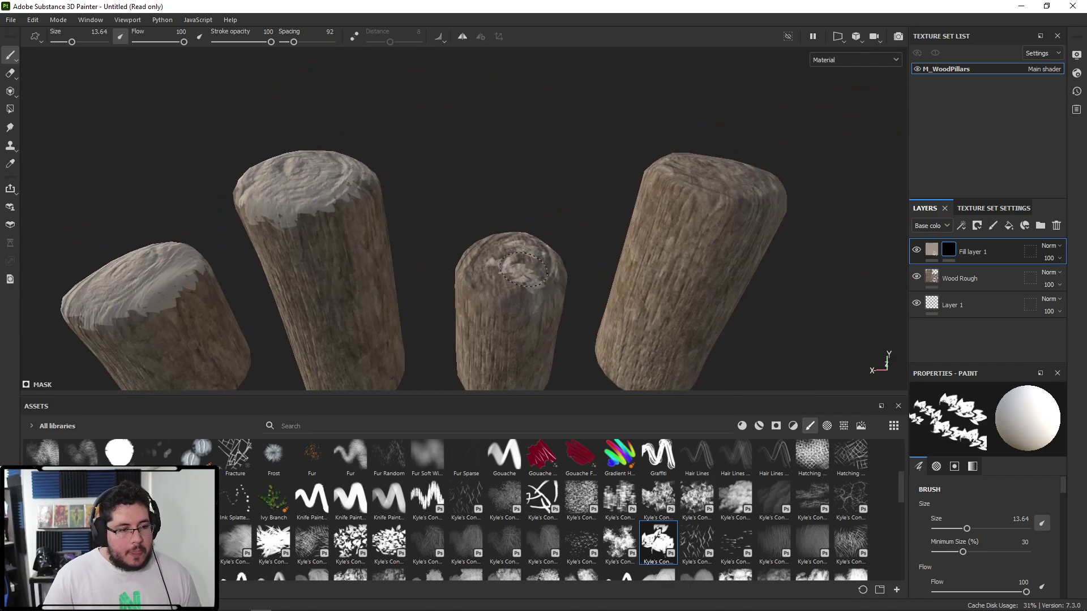
left_click_drag(520, 274, 520, 253, "alt")
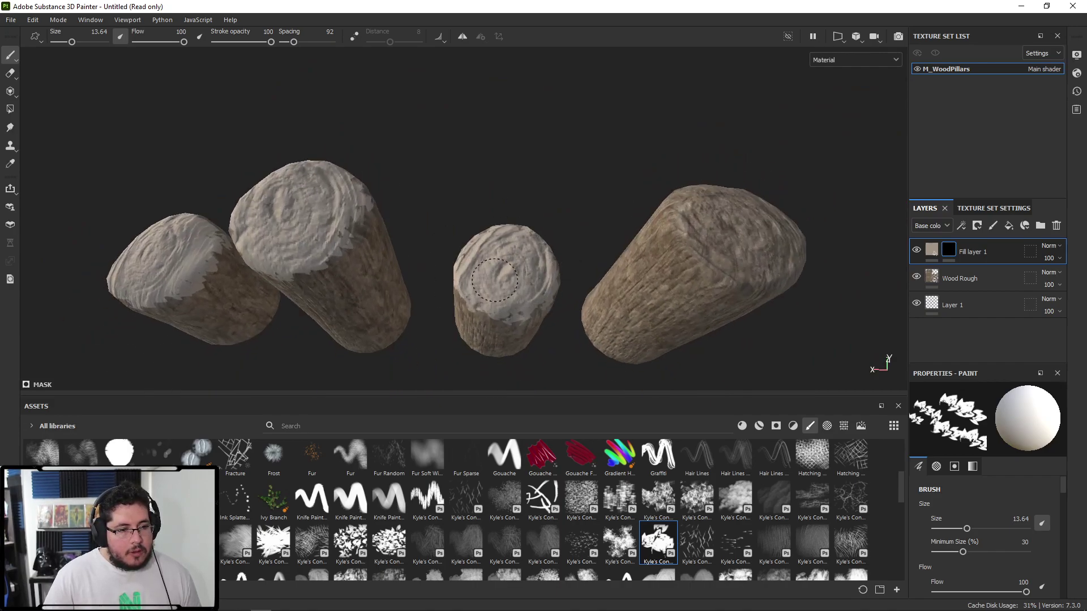
mouse_move(644, 235)
left_mouse_down("alt")
mouse_move(572, 259)
mouse_move(538, 295)
mouse_move(511, 277)
mouse_move(591, 326)
mouse_move(616, 276)
left_mouse_up("alt")
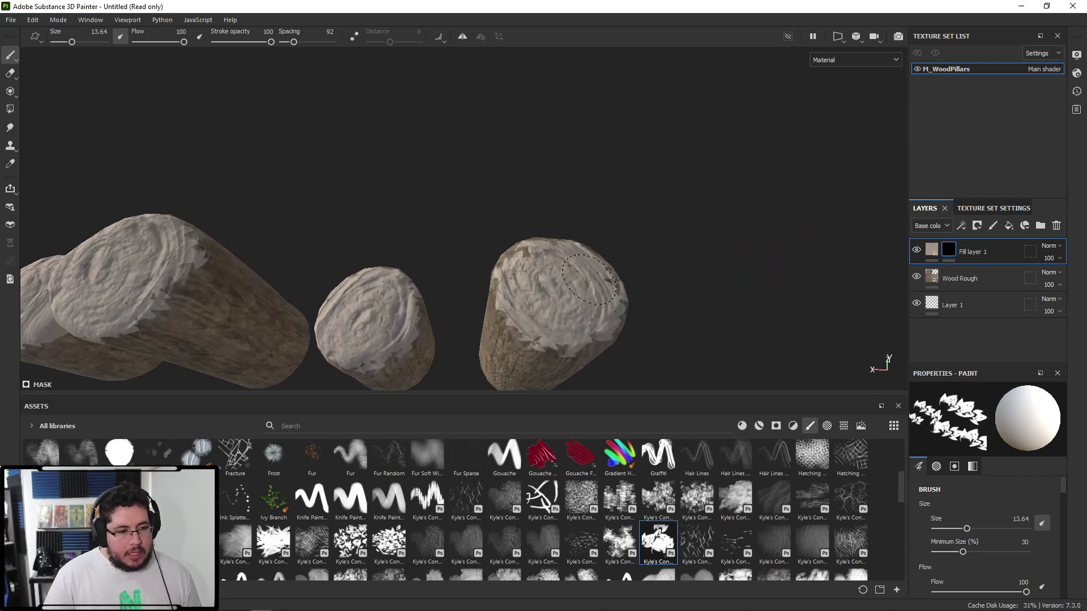
mouse_move(536, 247)
left_mouse_down("alt")
mouse_move(614, 235)
mouse_move(583, 263)
mouse_move(463, 248)
mouse_move(501, 227)
left_mouse_up("alt")
left_click_drag(441, 259, 409, 235)
left_click_drag(442, 241, 594, 241, "alt")
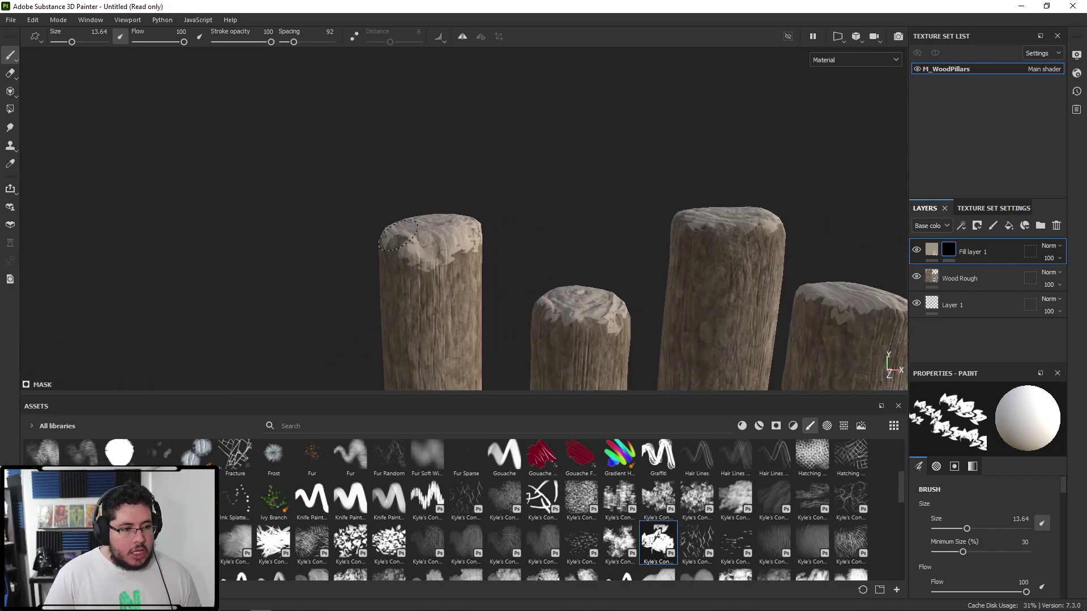
Set the beige fill layer's blending mode to Linear dodge and lower its opacity to 37.
left_click(1050, 246)
left_click(1040, 355)
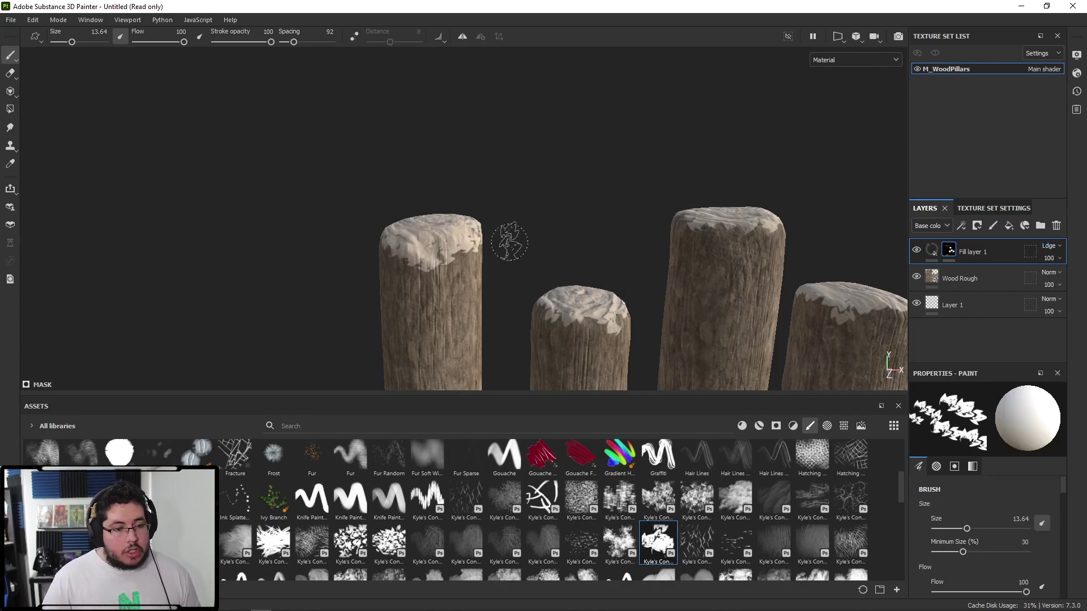
right_click_drag(511, 244, 680, 245, "alt")
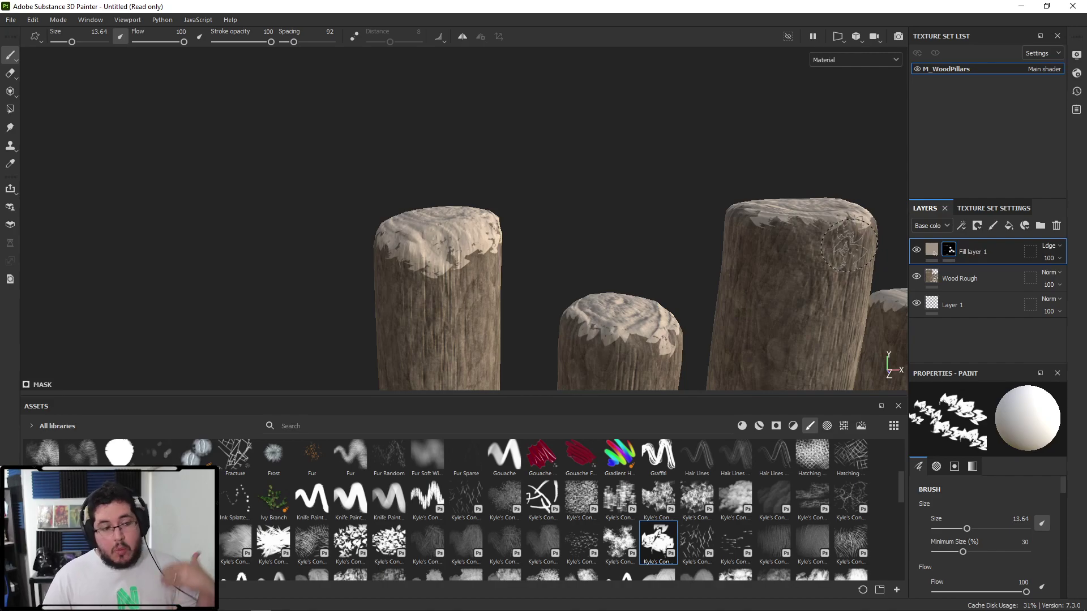
mouse_move(1064, 284)
left_mouse_down()
mouse_move(1039, 278)
mouse_move(1050, 279)
left_mouse_up()
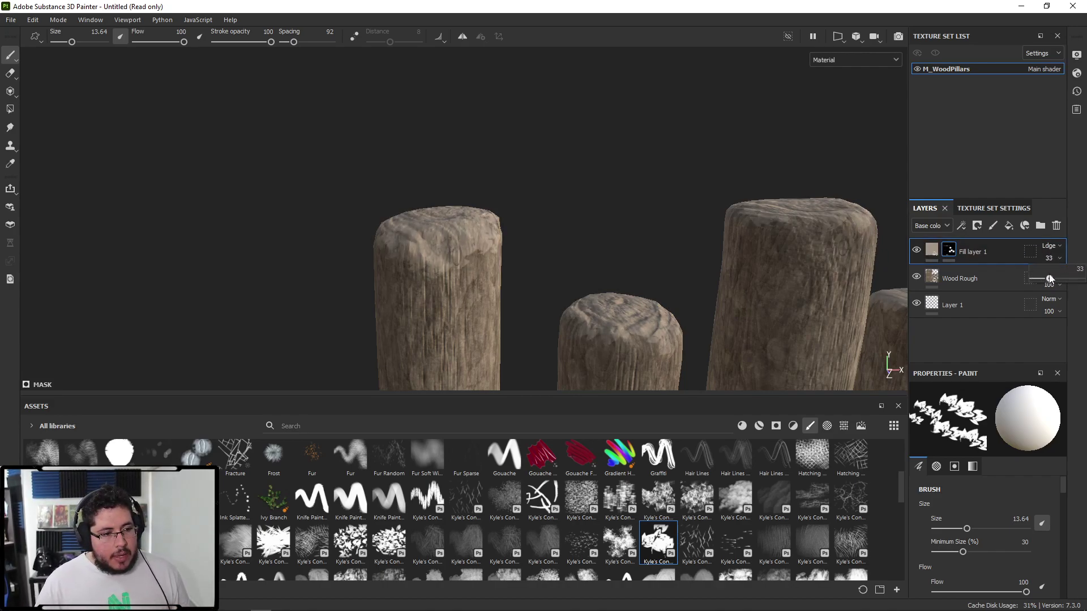
Choose a soft speckled brush from the brush library and set its size to 7.8 for touching up the mask.
left_click_drag(699, 271, 493, 255, "alt")
right_click_drag(493, 255, 636, 294, "alt")
left_click_drag(634, 294, 474, 262, "alt")
scroll(498, 273, "up", 5)
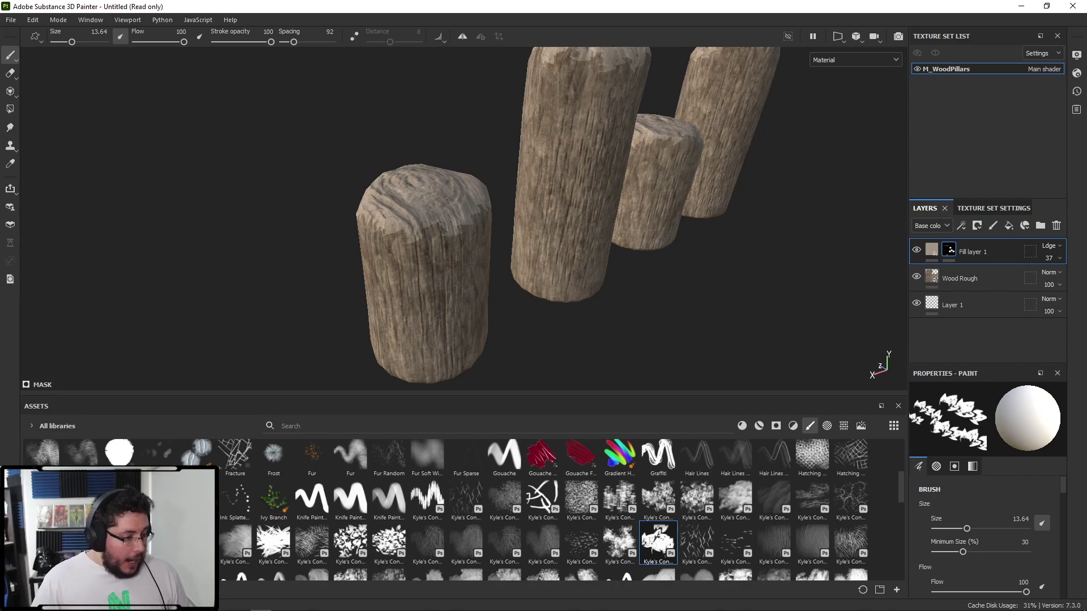
scroll(658, 544, "up", 5)
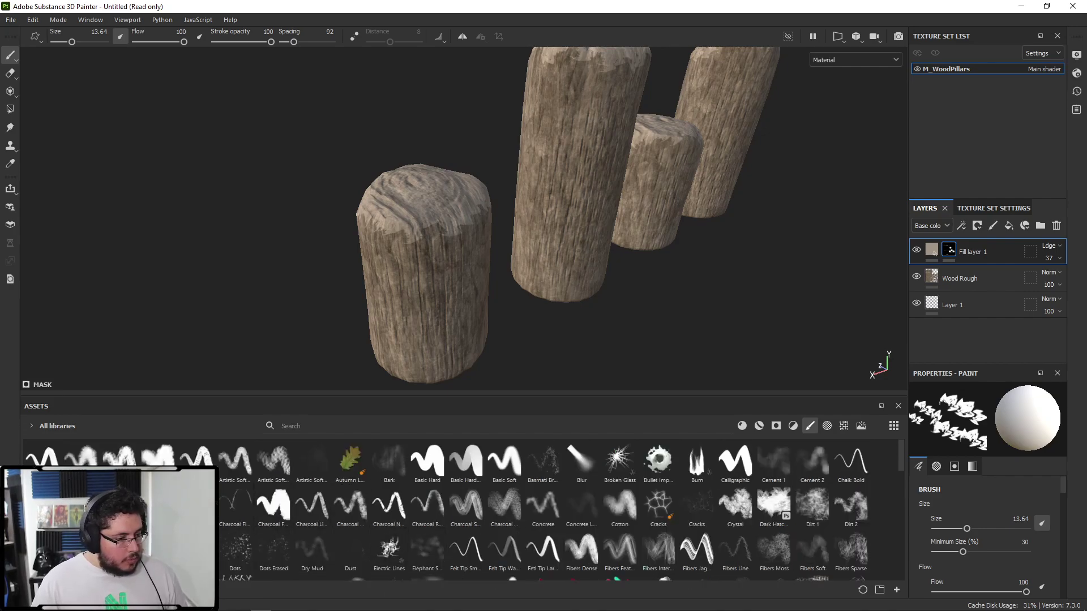
left_click(196, 550)
right_click_drag(426, 215, 413, 215, "ctrl")
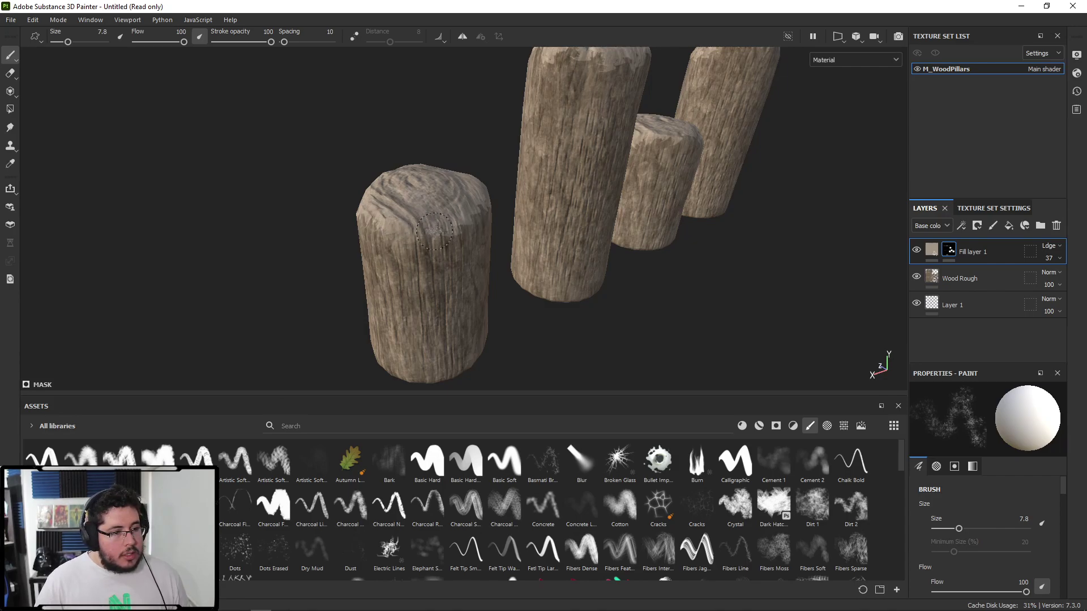
Soften the jagged edge of the light paint all around the wide short pillar's top by adding and erasing mask.
left_click_drag(435, 231, 443, 203, "alt")
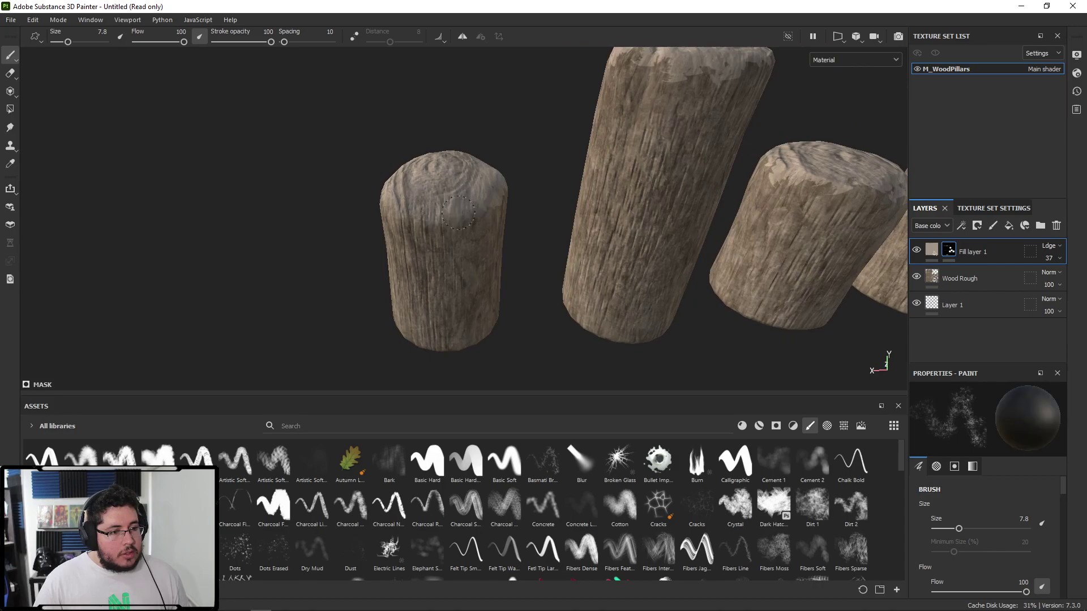
left_click_drag(497, 203, 432, 238, "alt")
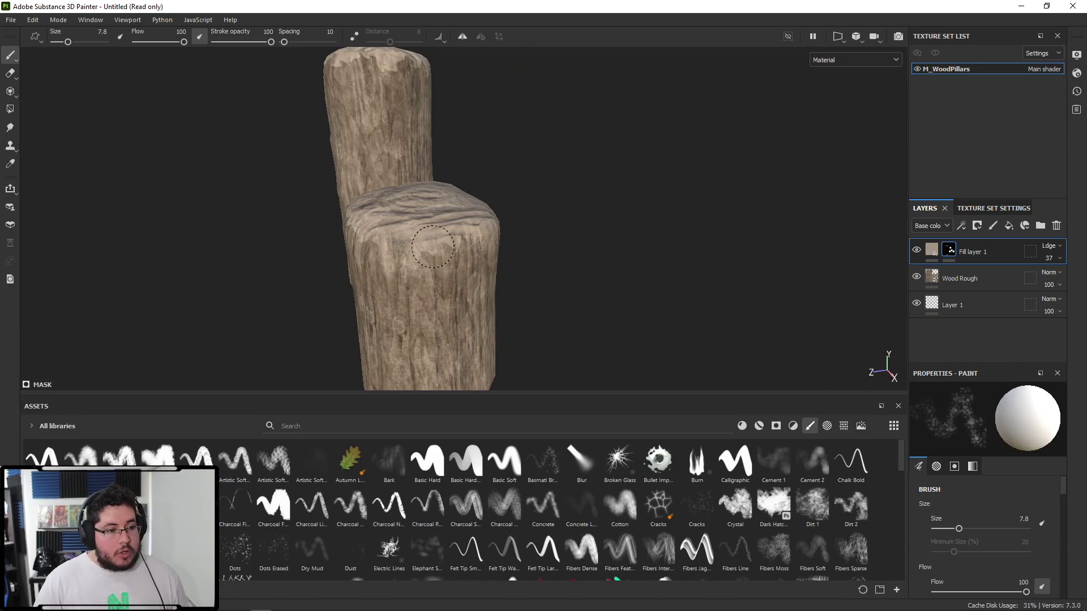
left_click_drag(450, 247, 443, 242, "alt")
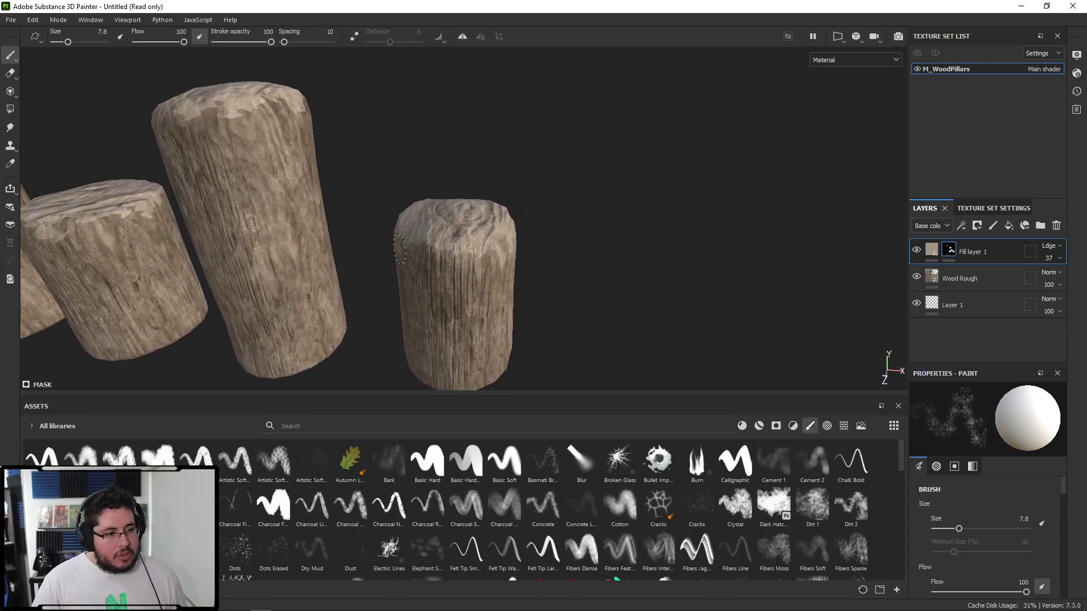
Blend the light paint's hard edge around the large tall pillar's top by alternately adding and erasing mask.
middle_click_drag(233, 106, 393, 234, "alt")
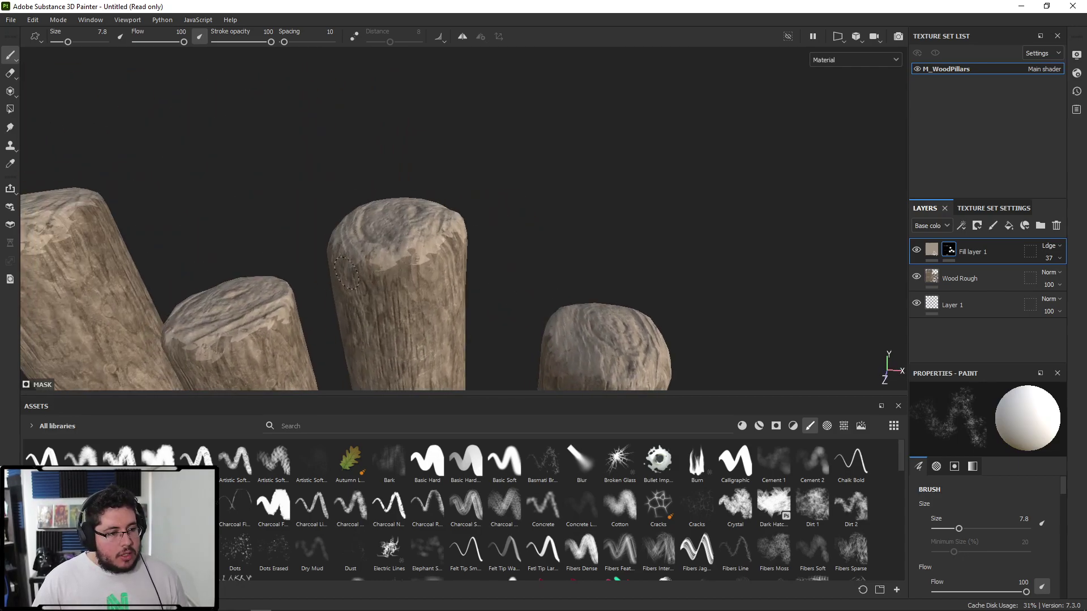
key("x")
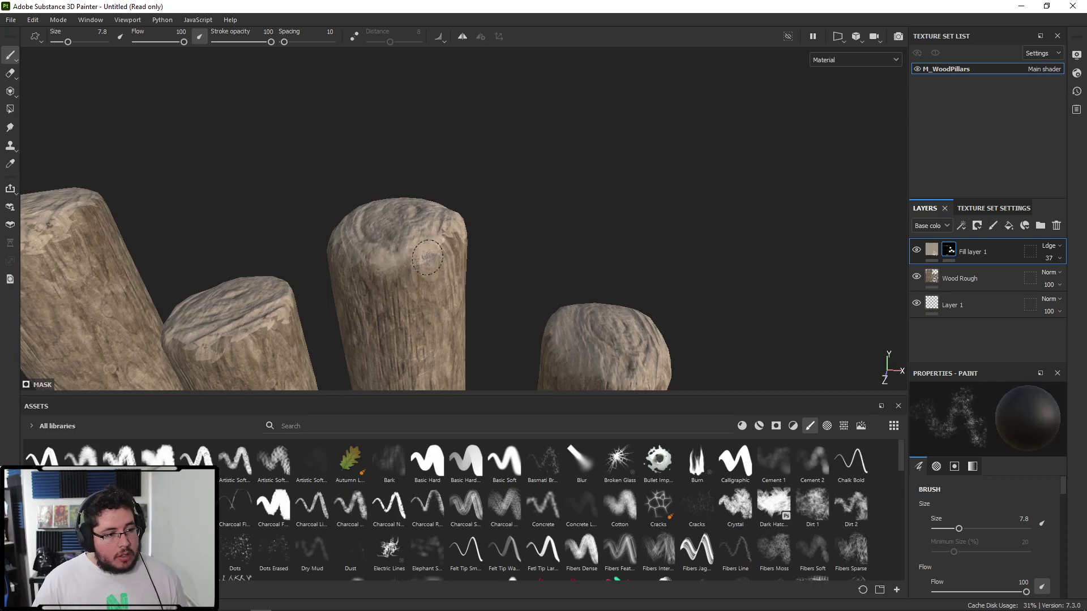
left_click_drag(414, 262, 464, 220, "alt")
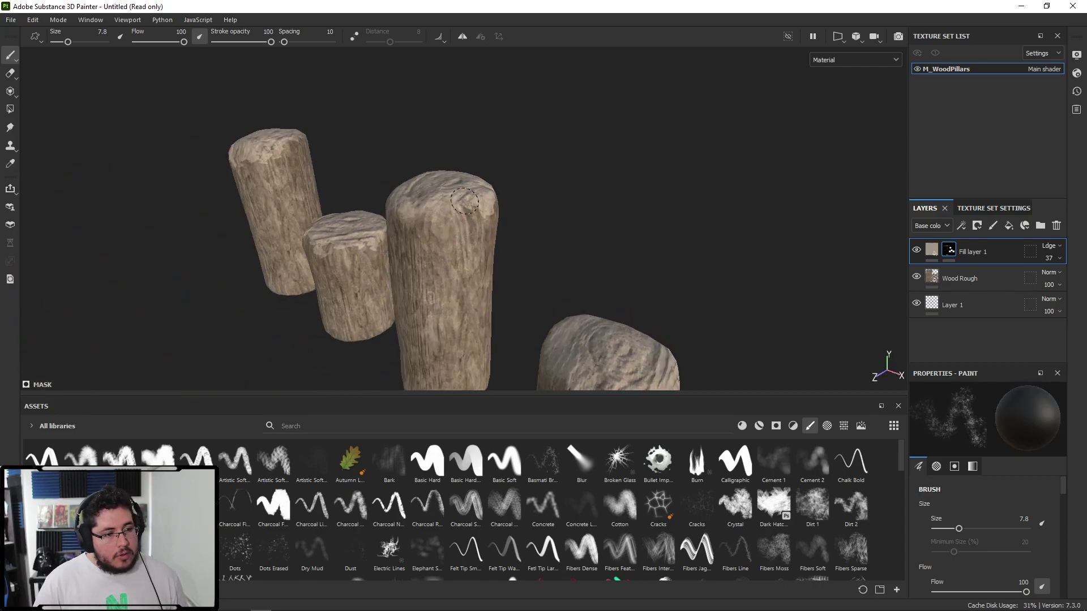
key("x")
mouse_move(481, 211)
left_mouse_down("alt")
mouse_move(369, 231)
mouse_move(433, 248)
mouse_move(543, 241)
mouse_move(512, 199)
left_mouse_up("alt")
key("x")
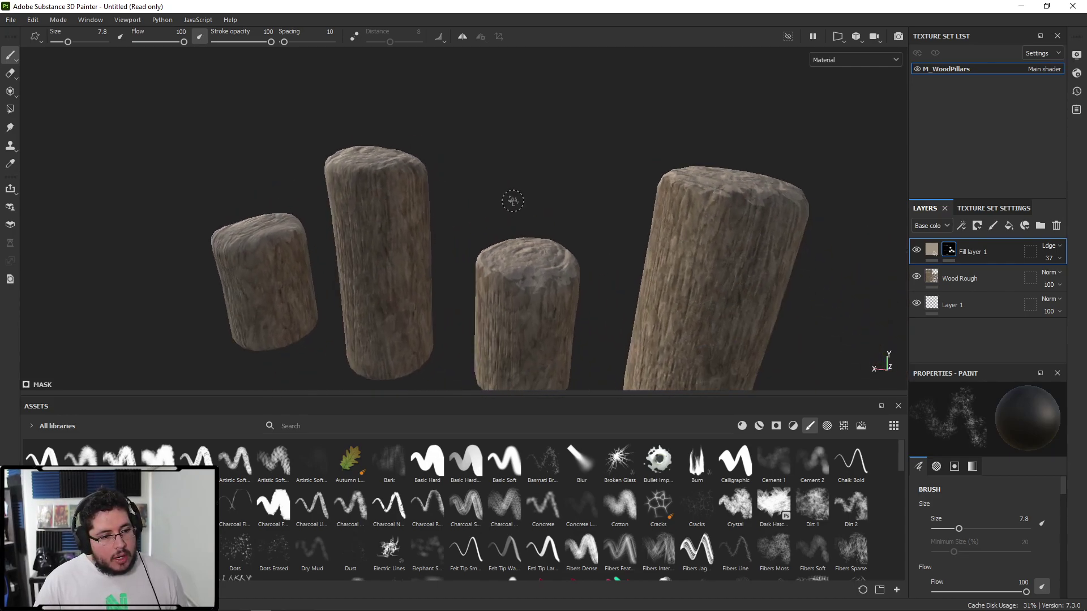
Set the mask brush size to 13.94 and blend the light paint's edge on the narrow short pillar's top by switching between adding and erasing.
right_click_drag(512, 198, 508, 261, "alt")
middle_click_drag(508, 260, 496, 218, "alt")
right_click_drag(496, 218, 513, 219, "ctrl")
key("x")
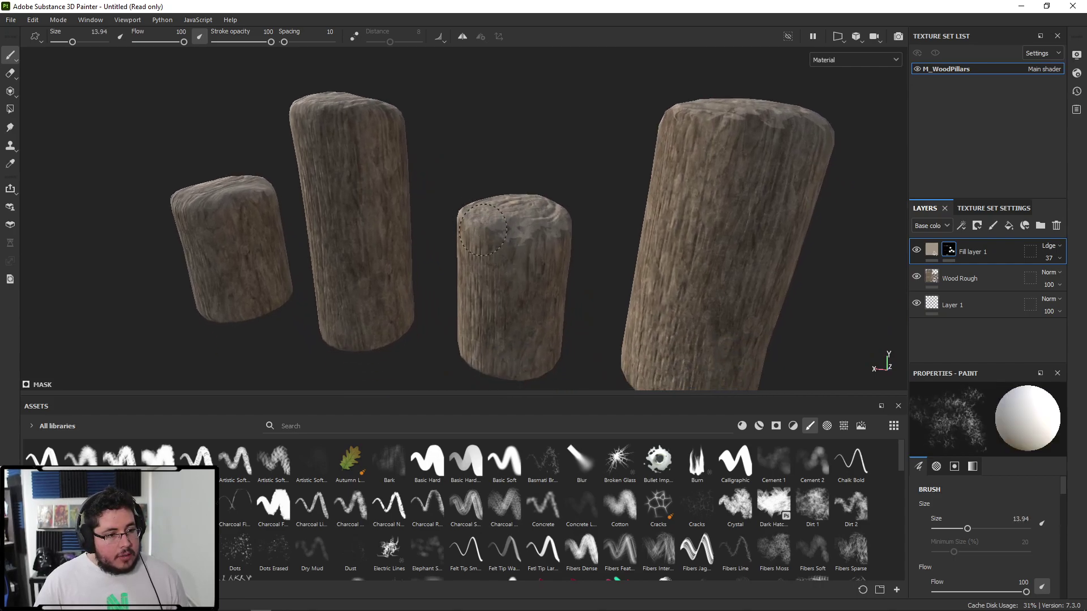
key("x")
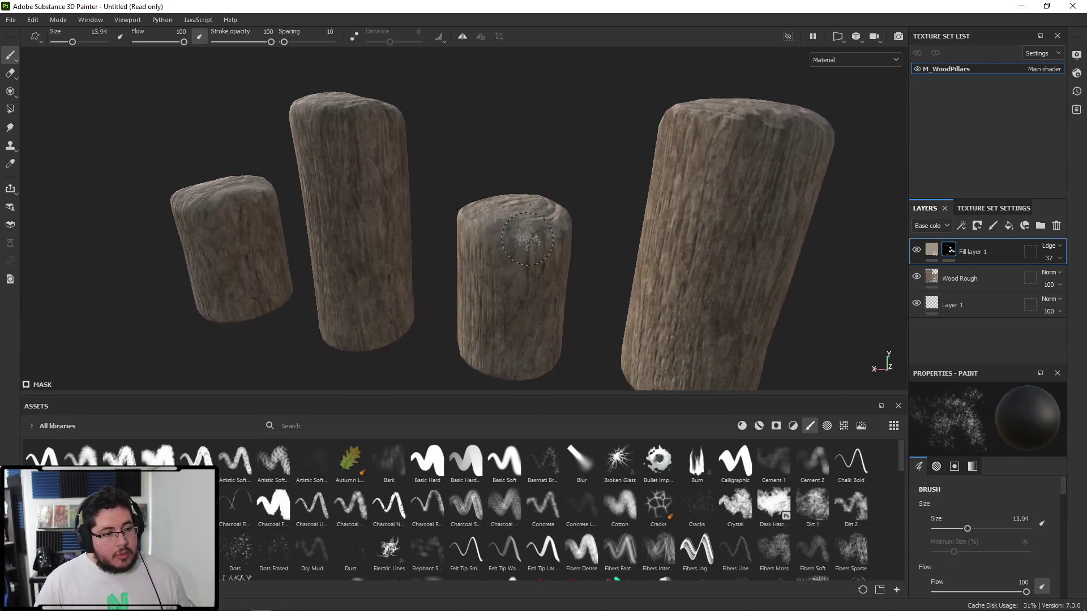
Examine the blended light paint around the tops of all four pillars from every side.
left_click_drag(566, 236, 569, 243, "alt")
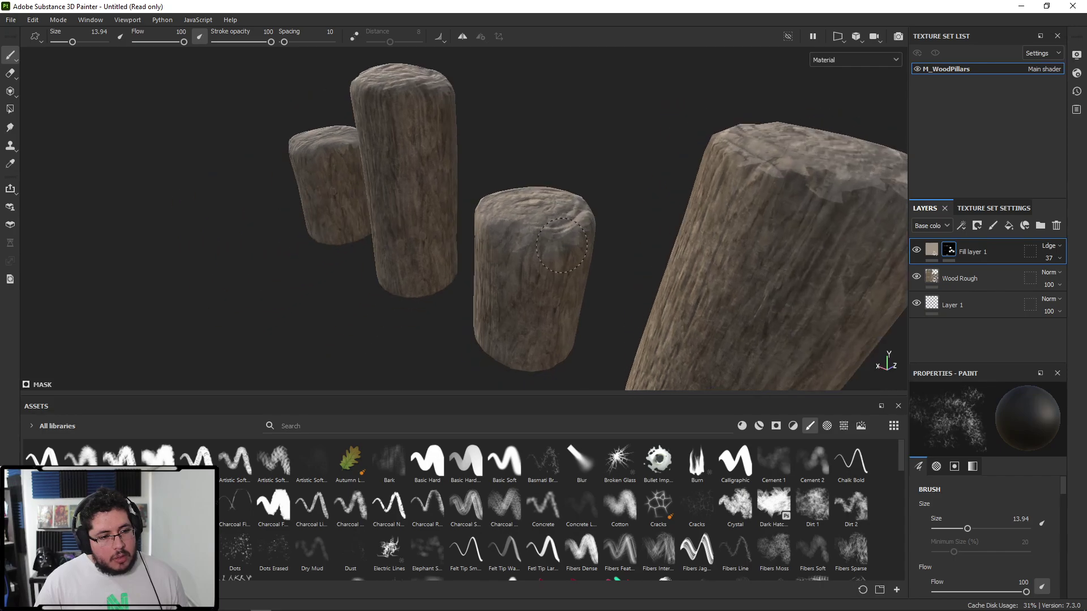
left_click_drag(500, 262, 170, 175, "alt")
right_click_drag(617, 226, 566, 204, "alt")
middle_click_drag(566, 203, 578, 220, "alt")
left_click_drag(578, 221, 449, 229, "alt")
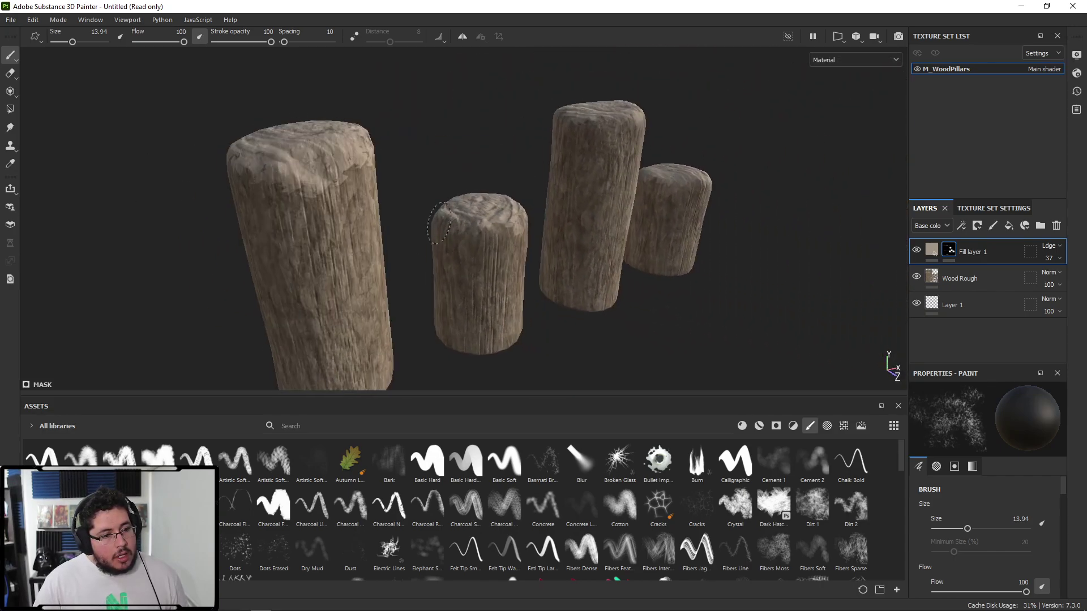
left_click_drag(474, 227, 334, 237, "alt")
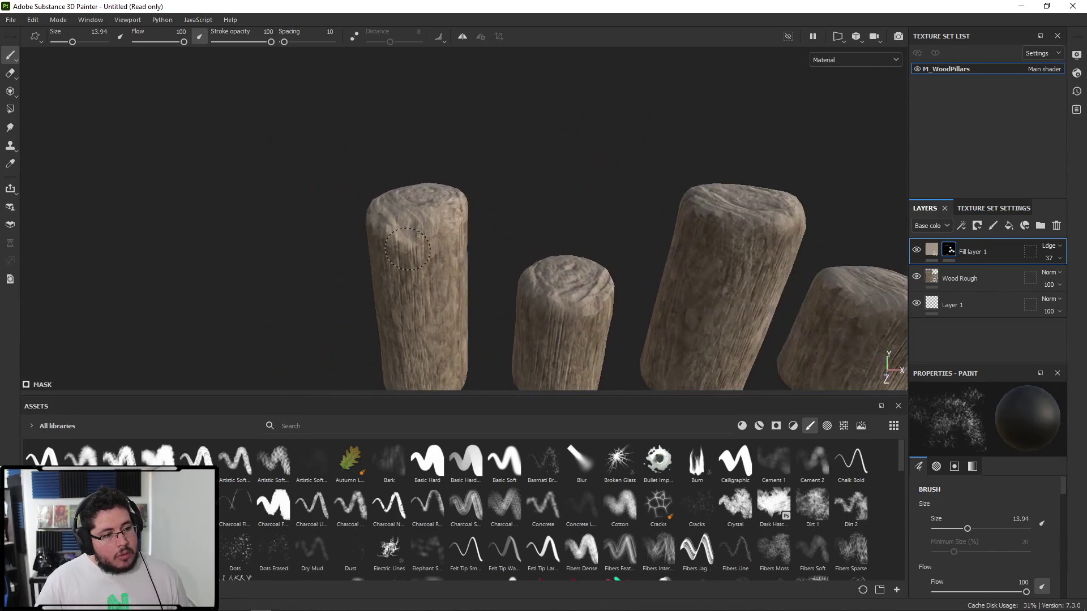
mouse_move(398, 248)
left_mouse_down("alt")
mouse_move(517, 249)
mouse_move(447, 233)
left_mouse_up("alt")
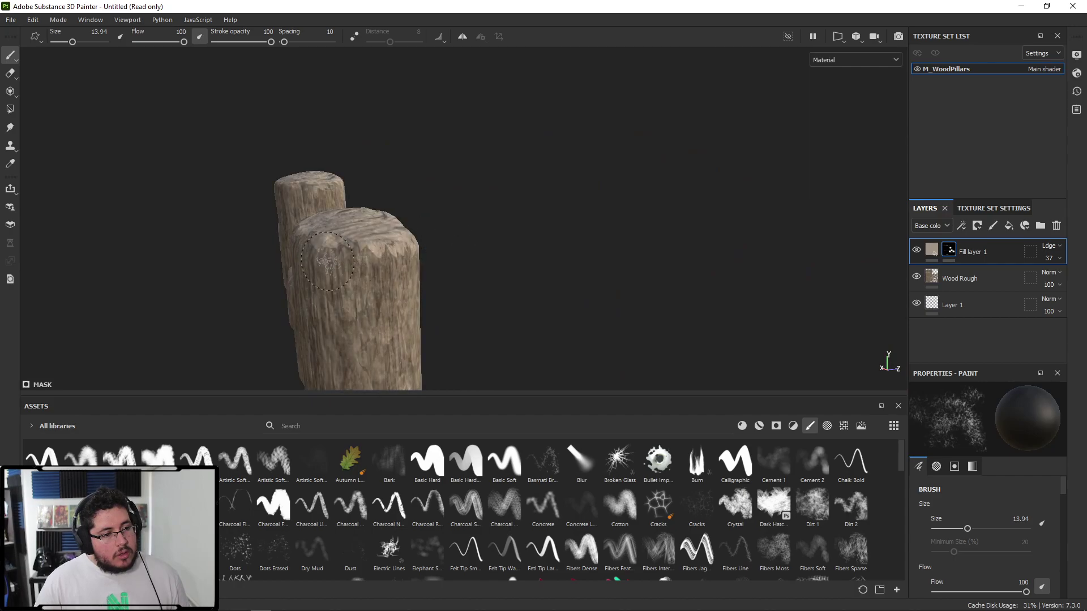
mouse_move(363, 256)
left_mouse_down("alt")
mouse_move(447, 284)
mouse_move(396, 243)
mouse_move(453, 245)
left_mouse_up("alt")
key("f")
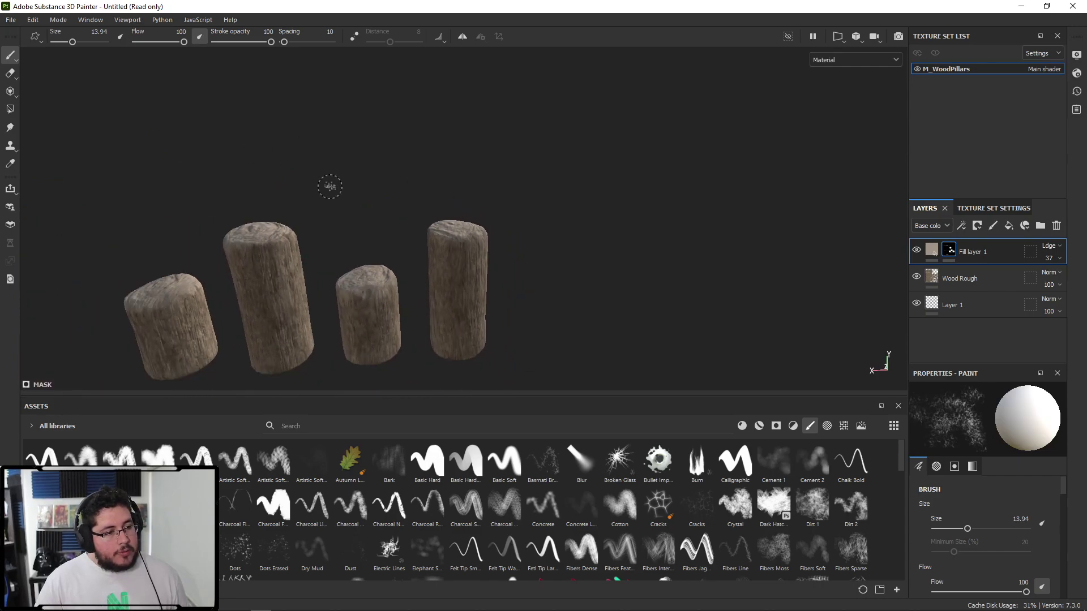
Display only the base color channel and examine the four pillars' wood color up close and from a distance.
key("c")
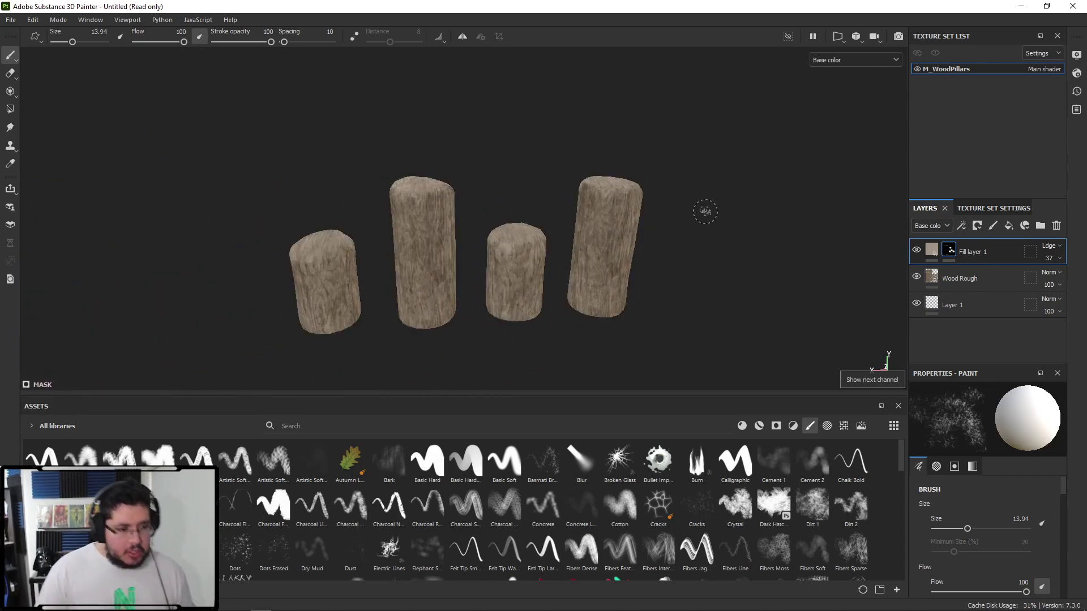
left_click_drag(513, 204, 556, 204, "alt")
right_click_drag(556, 204, 492, 180, "alt")
middle_click_drag(492, 180, 577, 170, "alt")
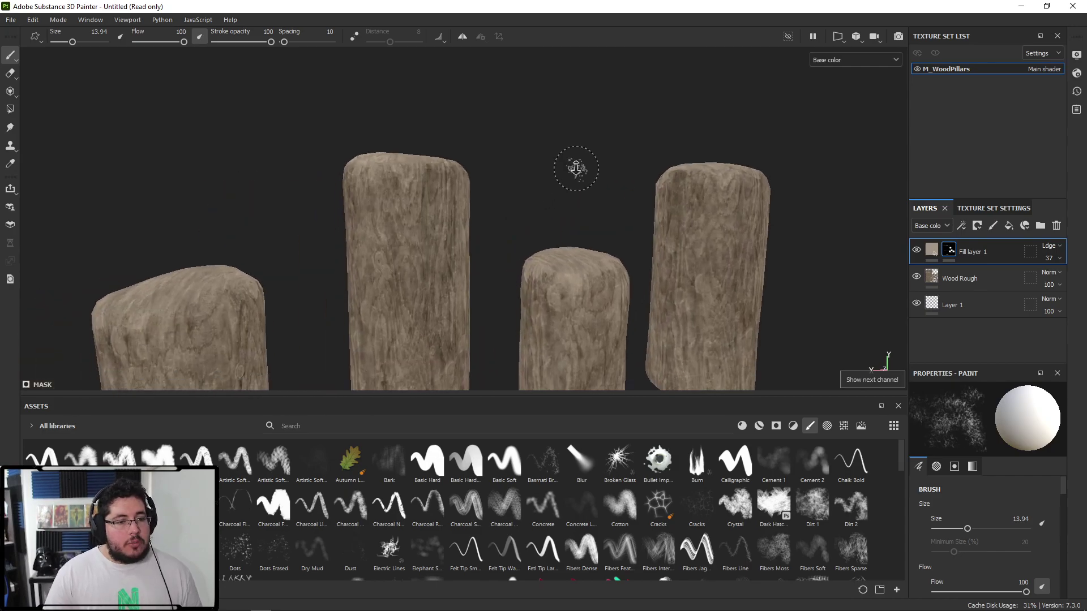
left_click_drag(578, 170, 324, 194, "alt")
right_click_drag(324, 194, 526, 202, "alt")
left_click_drag(526, 202, 640, 234, "alt")
Switch to File Explorer and open the LightHouseReference image from the Nextut_Live project's sourceimages folder.
key("alt+Tab")
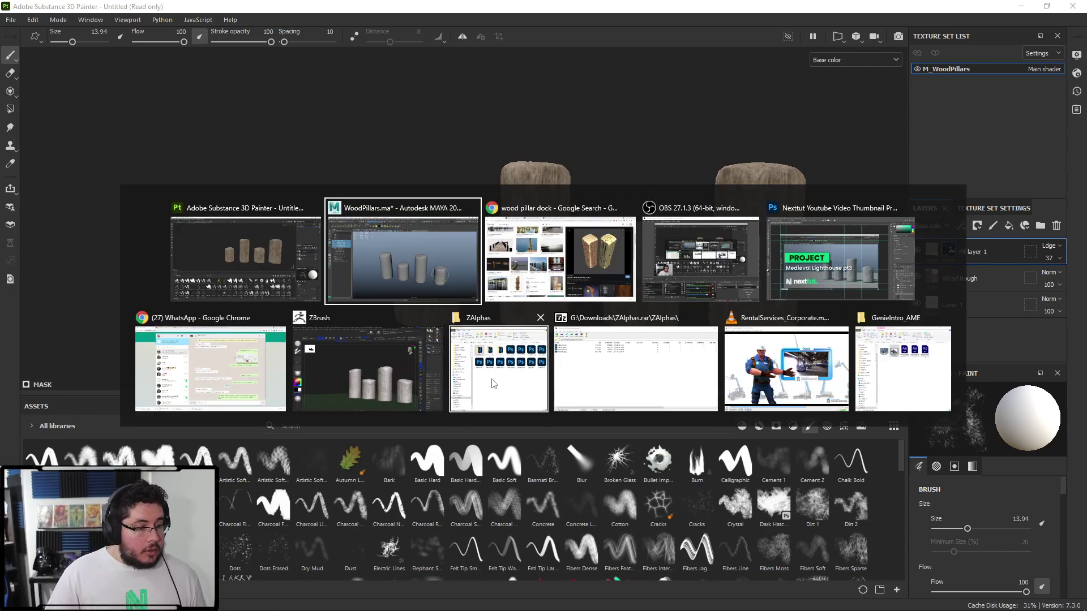
left_click(492, 400)
left_click_drag(823, 36, 674, 65)
scroll(479, 244, "up", 1)
left_click(478, 330)
left_click(773, 148)
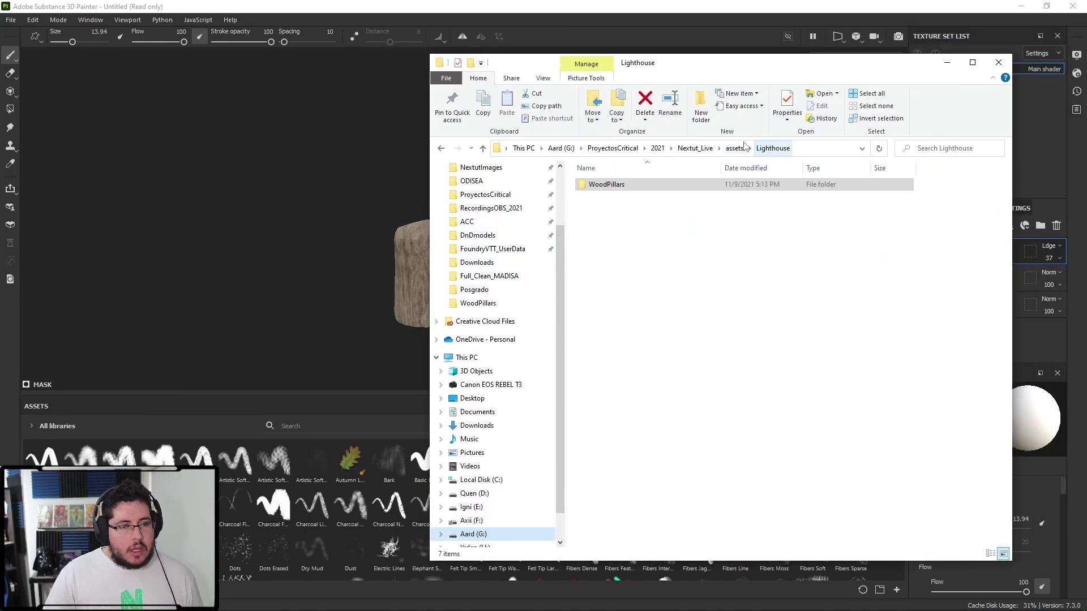
left_click(734, 147)
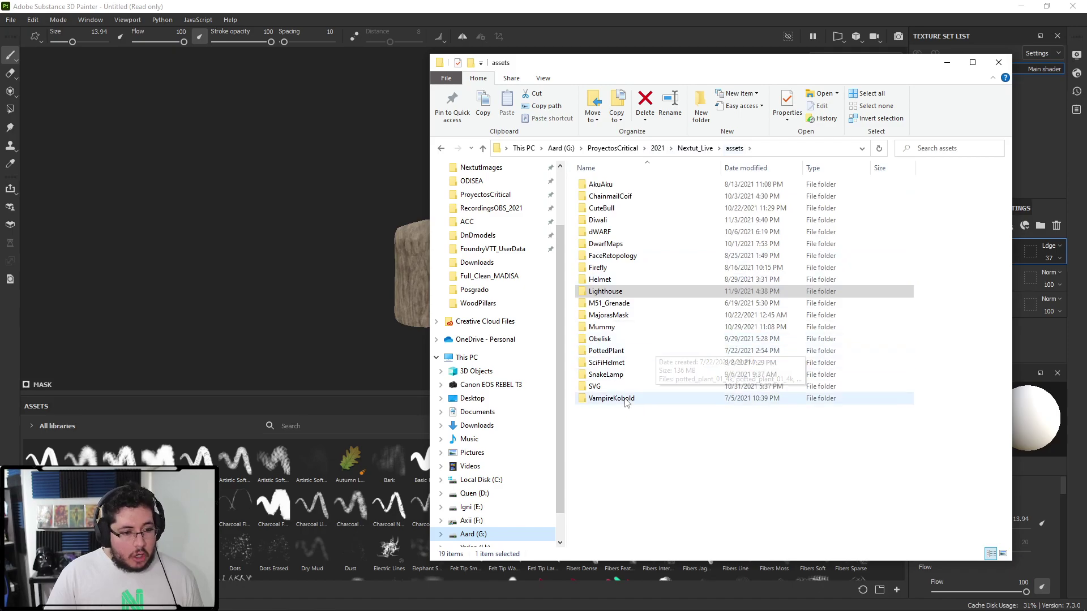
left_click(695, 148)
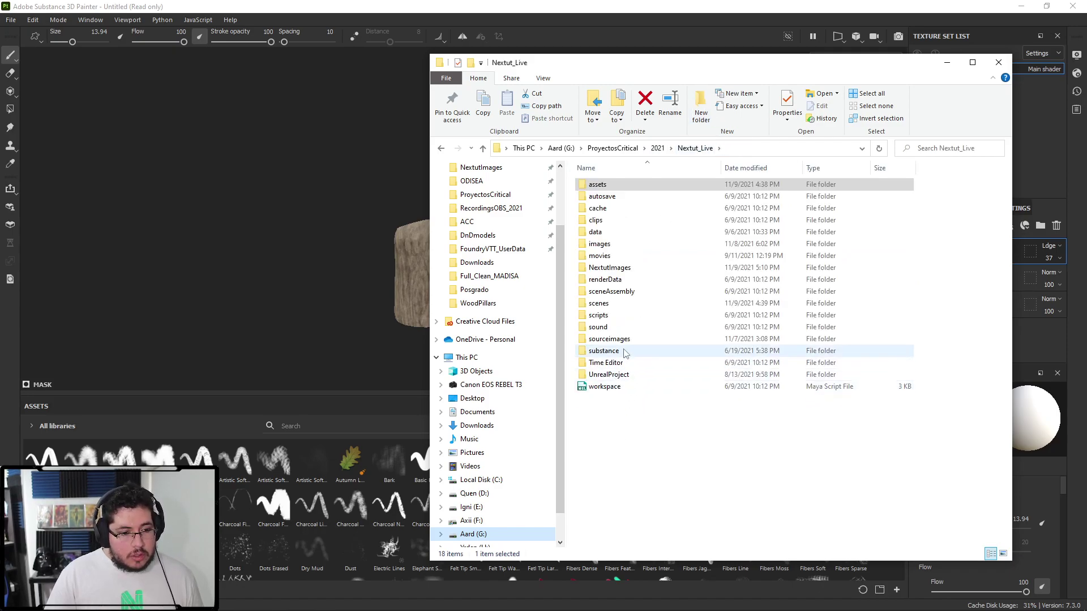
left_click(627, 341)
double_click(628, 340)
left_click(793, 353)
Examine the wood color of the dock posts in the lighthouse reference, then close the image and return to Substance 3D Painter.
left_click_drag(1086, 113, 625, 30)
scroll(641, 289, "up", 3)
left_click_drag(594, 392, 576, 182)
scroll(565, 362, "up", 5)
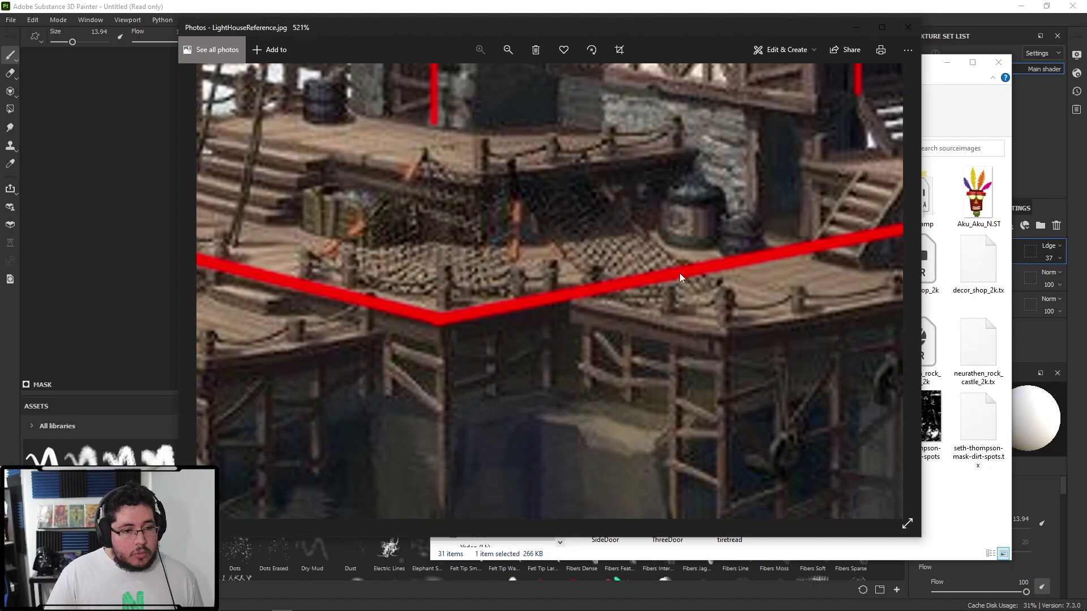
left_click_drag(672, 272, 643, 269)
left_click_drag(724, 293, 883, 341)
left_click_drag(422, 288, 501, 292)
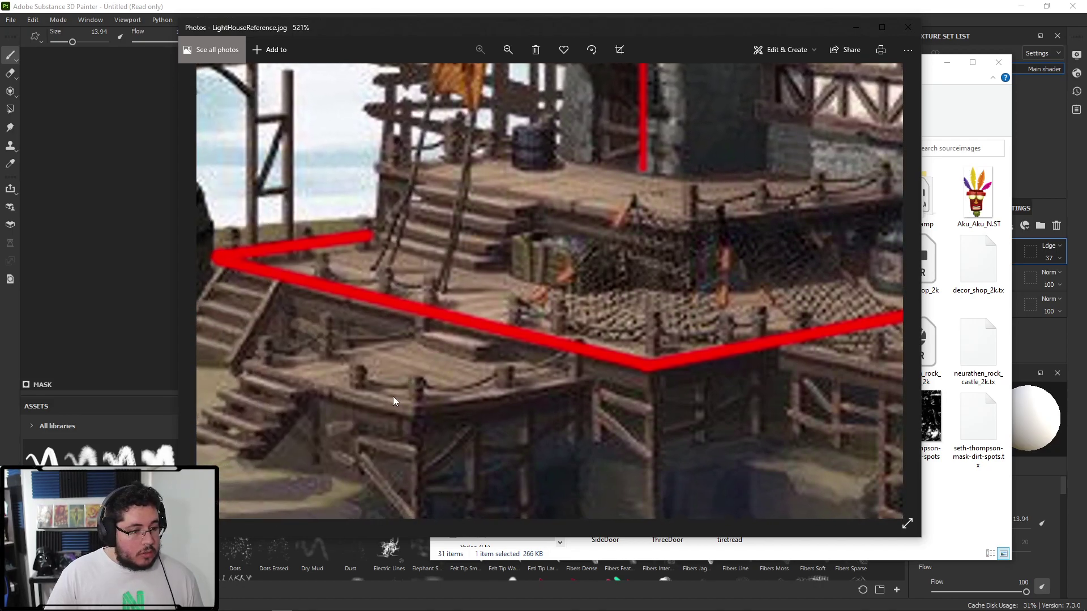
left_click(908, 27)
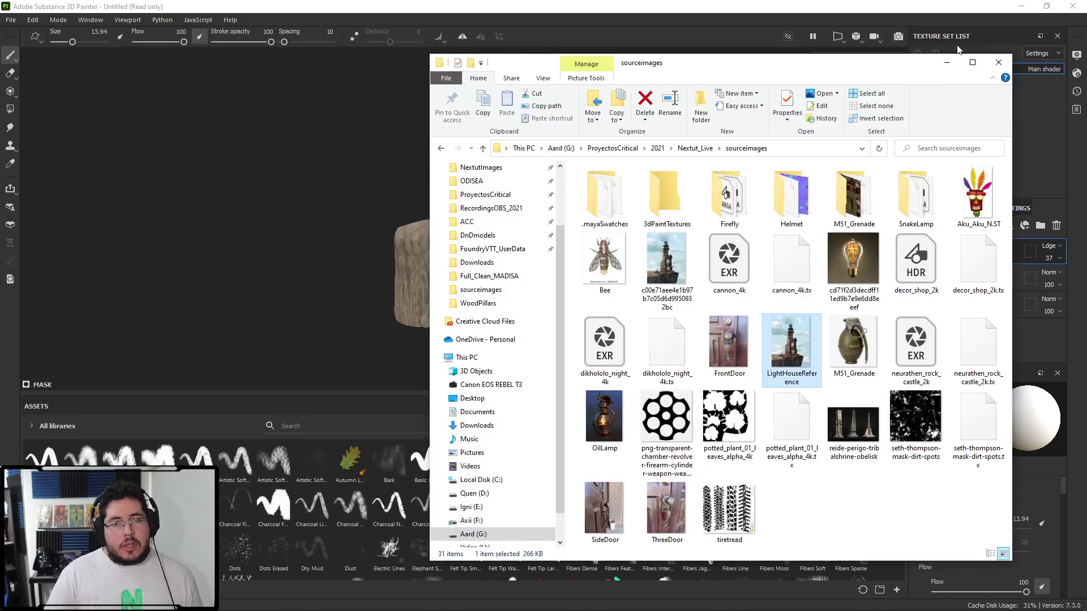
left_click(971, 63)
left_click(1021, 7)
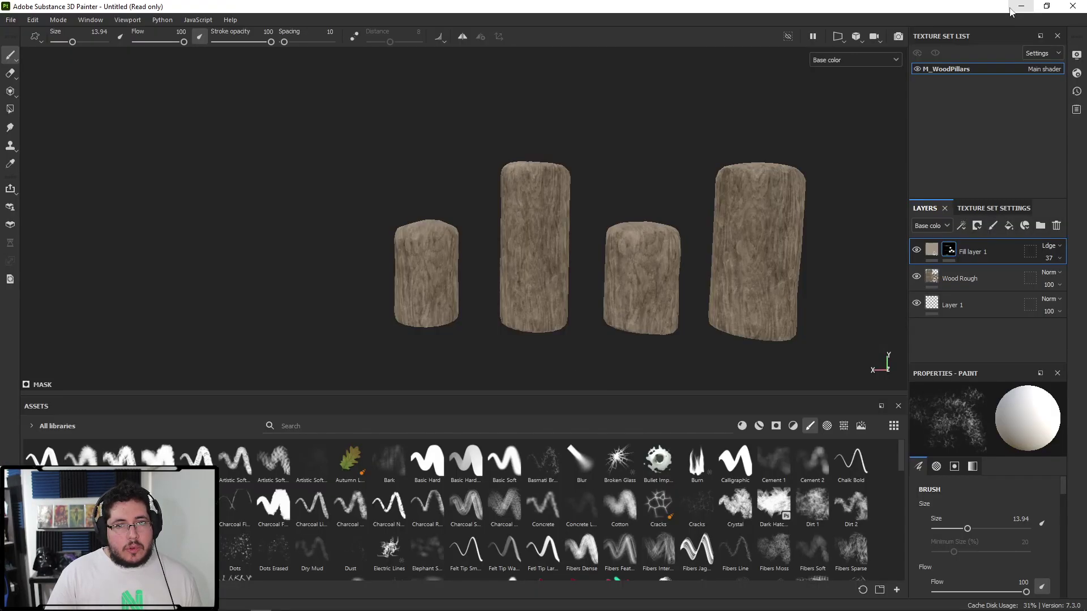
Change the Wood Rough layer's wood color to a dark brown with HSV 0.078, 0.384, 0.292, judging it in full material view.
left_click(948, 272)
left_click(977, 484)
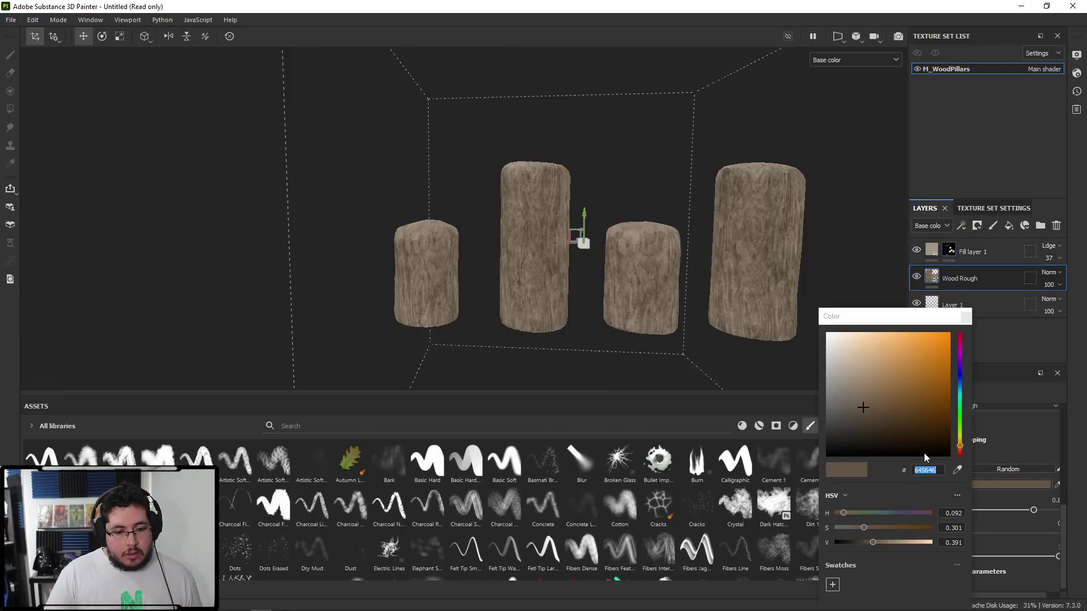
left_click(961, 450)
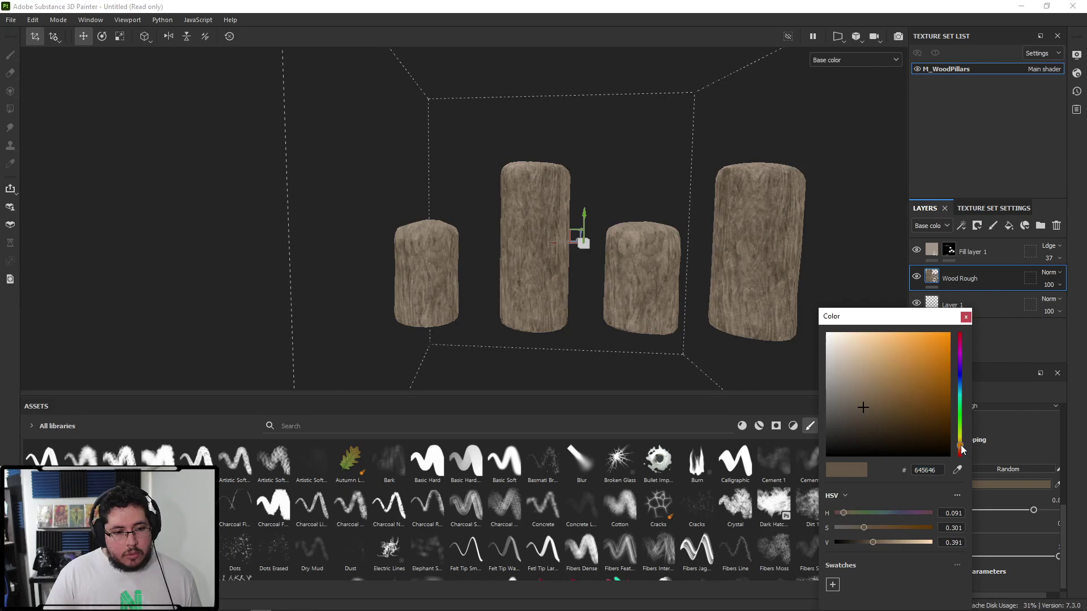
mouse_move(871, 413)
left_mouse_down()
mouse_move(886, 421)
mouse_move(883, 412)
left_mouse_up()
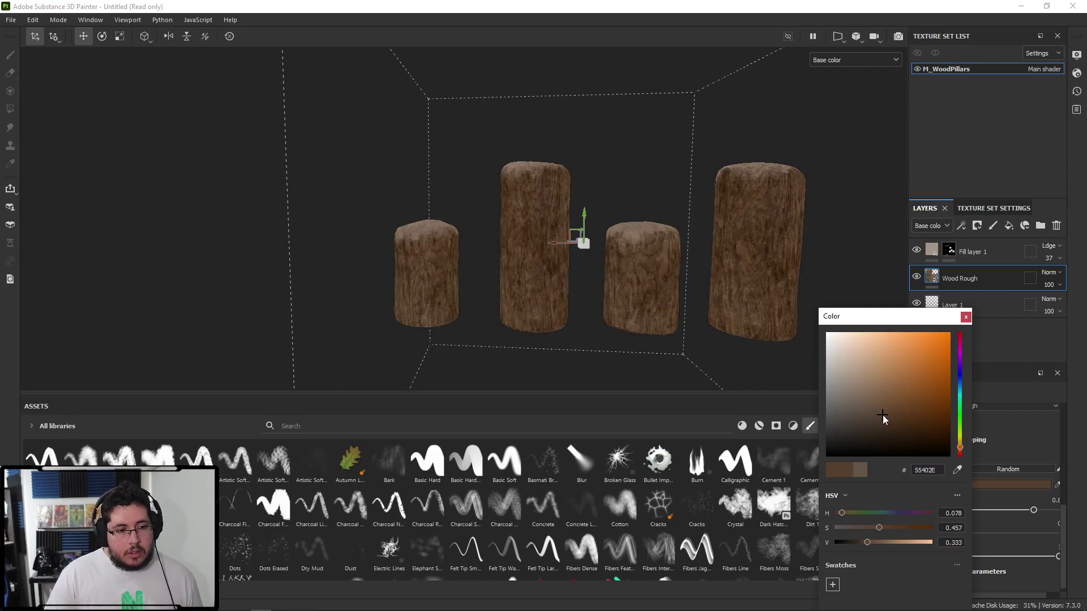
left_click_drag(638, 261, 620, 246, "alt")
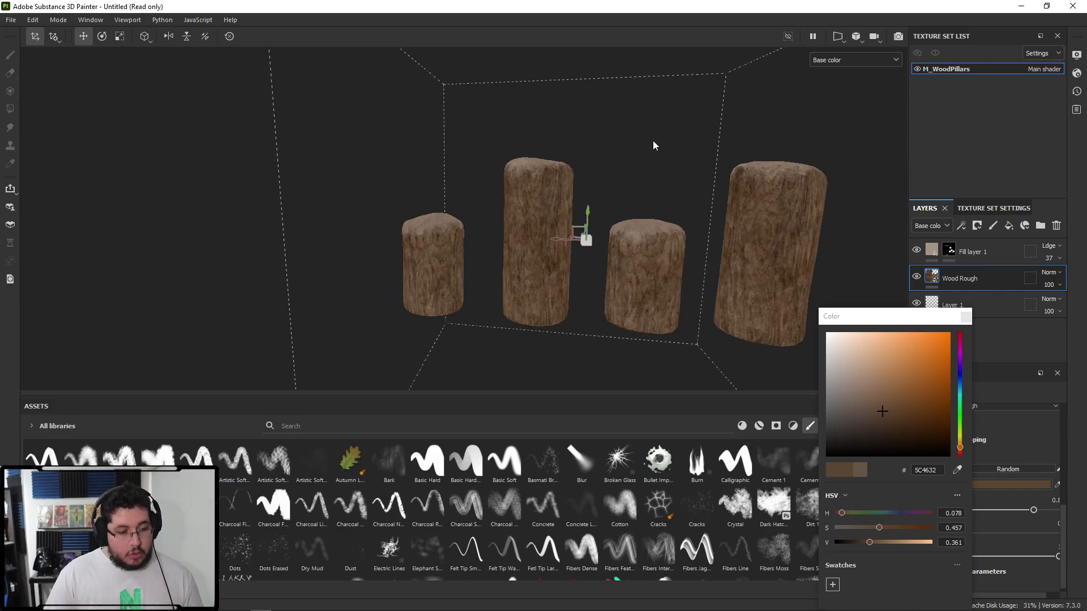
key("m")
left_click_drag(681, 169, 689, 206, "alt")
middle_click_drag(689, 206, 611, 210, "alt")
left_click_drag(863, 407, 874, 421)
left_click_drag(768, 356, 544, 255, "alt")
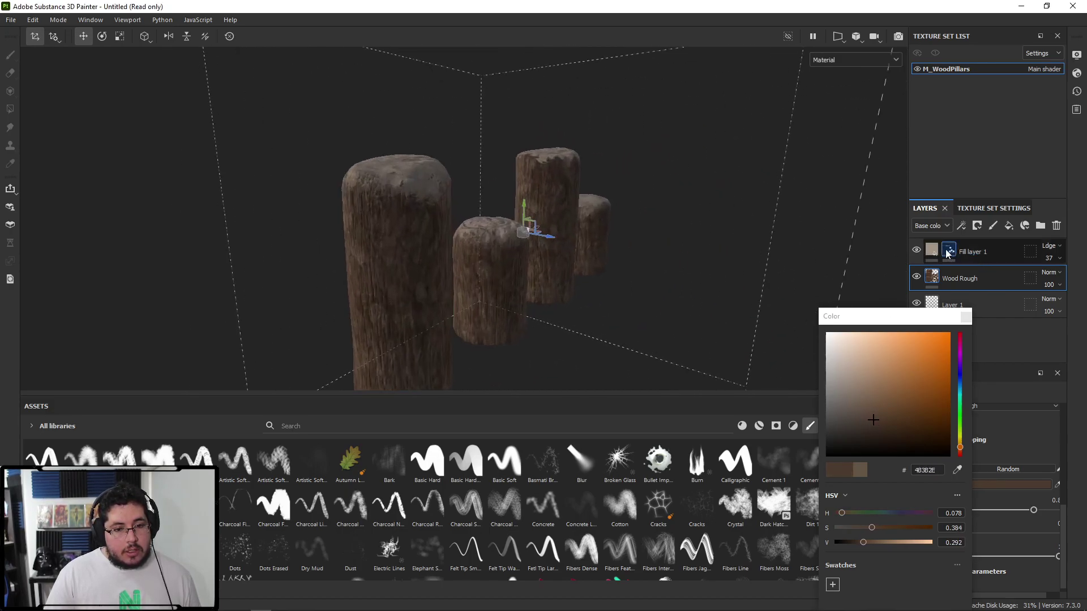
Set the base color of Fill layer 1 to a warm tan, B29573, for the cut tops.
left_click(932, 251)
left_click(1008, 457)
left_click_drag(837, 378, 864, 377)
left_click_drag(790, 286, 546, 230, "alt")
mouse_move(847, 387)
left_mouse_down()
mouse_move(861, 384)
mouse_move(860, 371)
left_mouse_up()
Examine the recolored tops and sides of the pillars from several angles and distances.
mouse_move(416, 241)
left_mouse_down("alt")
mouse_move(452, 192)
mouse_move(588, 198)
left_mouse_up("alt")
left_click_drag(326, 238, 484, 238, "alt")
right_click_drag(484, 238, 532, 212, "alt")
left_click_drag(532, 212, 636, 219, "alt")
right_click_drag(636, 219, 659, 257, "alt")
middle_click_drag(659, 257, 679, 228, "alt")
right_click_drag(679, 228, 583, 217, "alt")
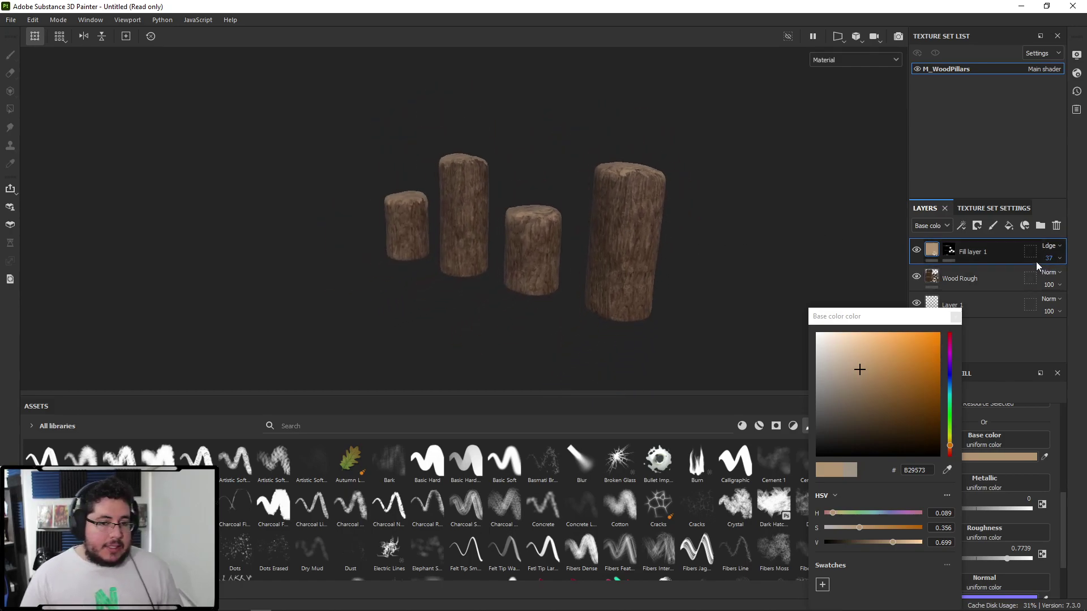
left_click(1009, 225)
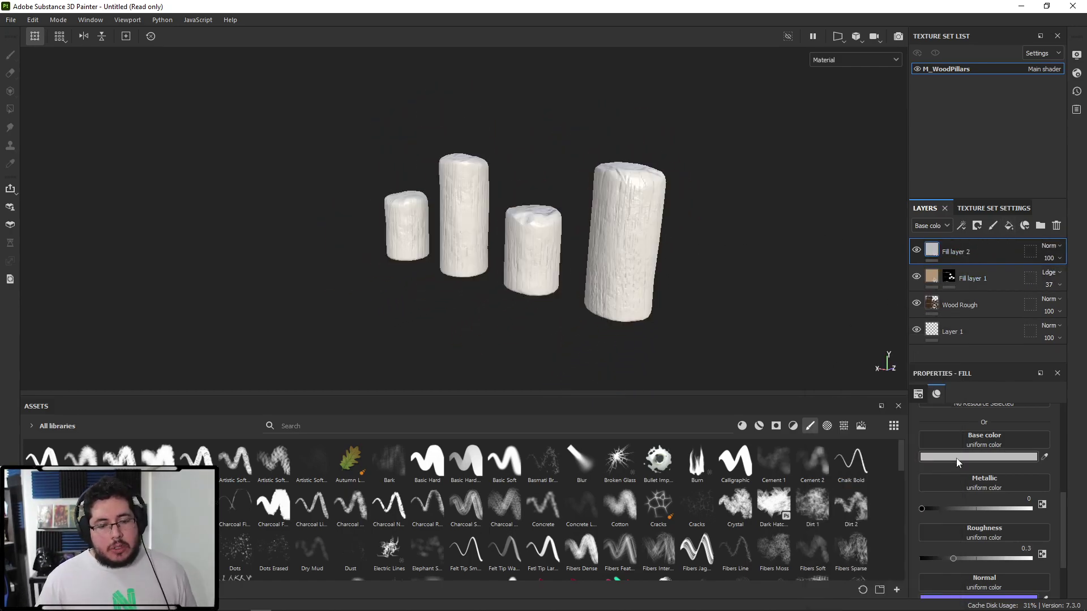
scroll(955, 466, "up", 5)
key("ctrl+z")
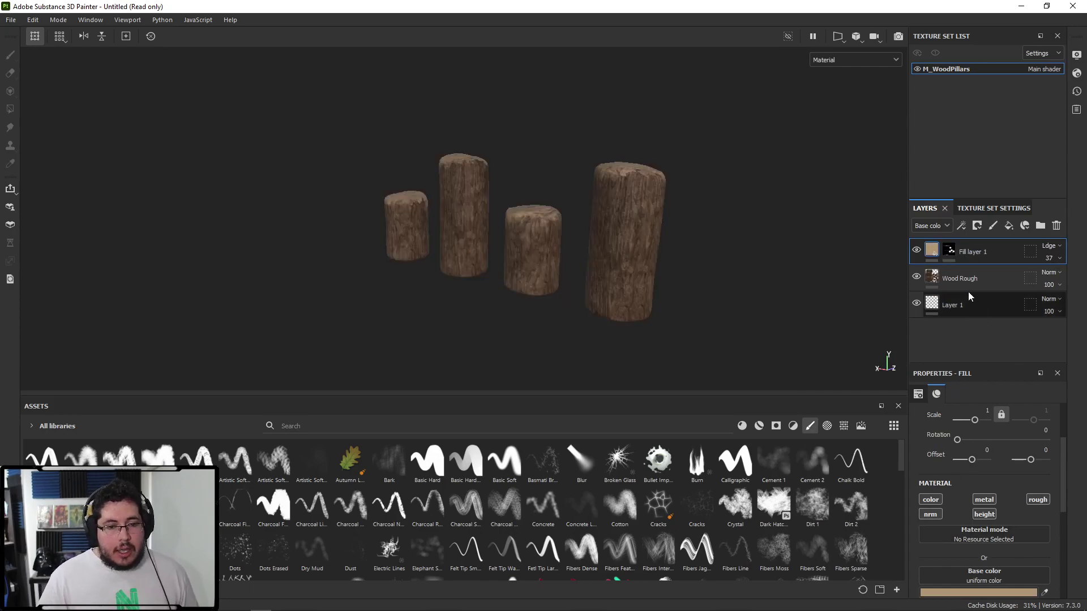
Search the asset library for rust and add the Rust Fine material as a layer above Fill layer 1.
left_click(810, 426)
left_click(335, 427)
type("rust")
left_click_drag(813, 461, 967, 250)
scroll(612, 214, "up", 3)
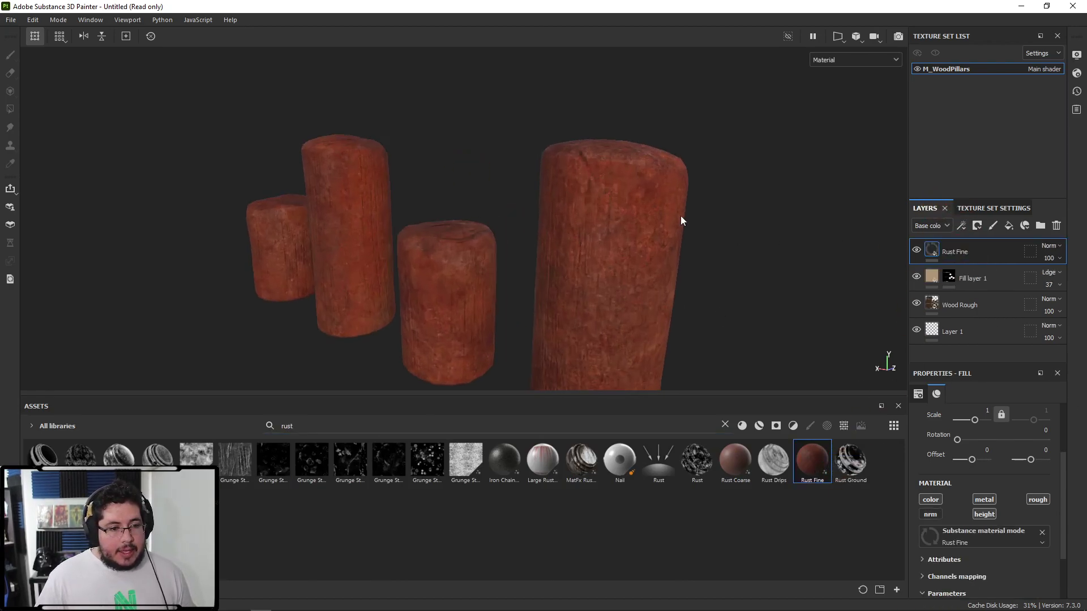
scroll(614, 204, "up", 2)
Set the Rust Fine layer's blending mode to Overlay.
left_click(1051, 245)
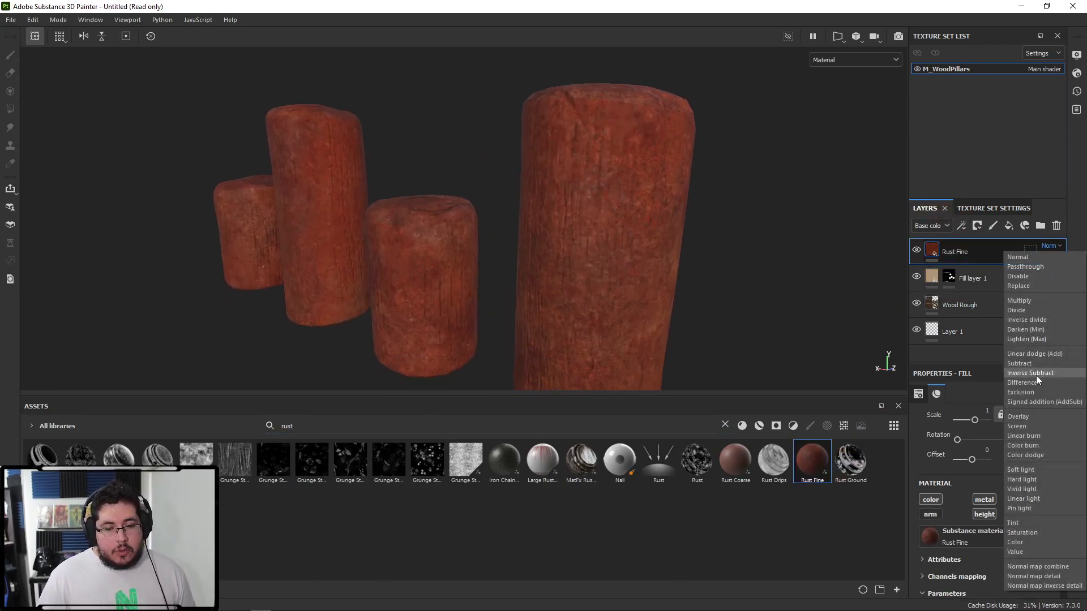
left_click(1027, 417)
scroll(539, 198, "down", 3)
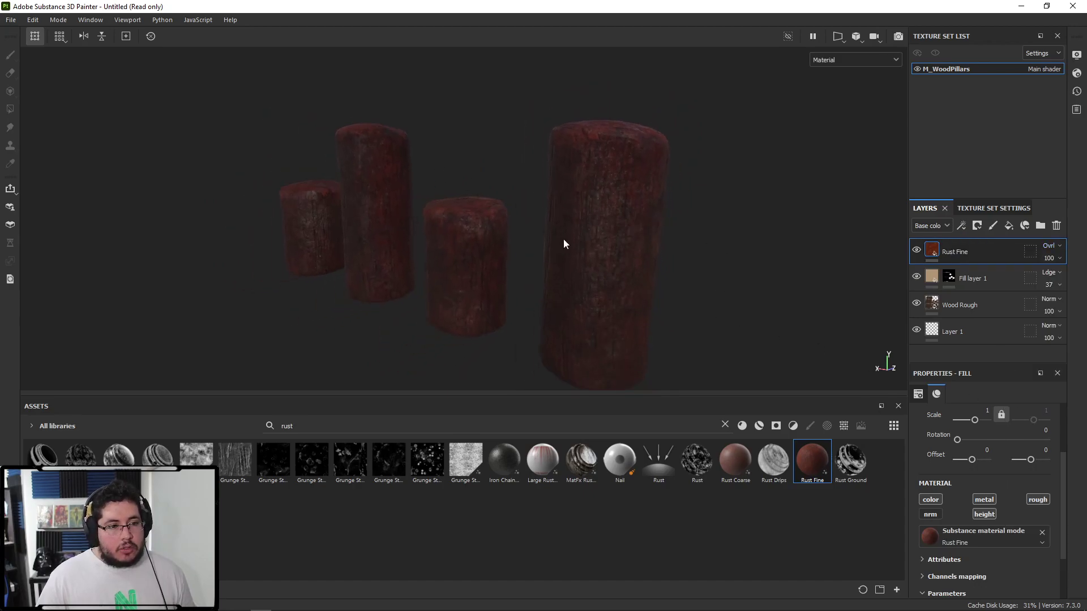
Add a black mask to the Rust Fine layer and fill it with a Dirt generator.
right_click(970, 249)
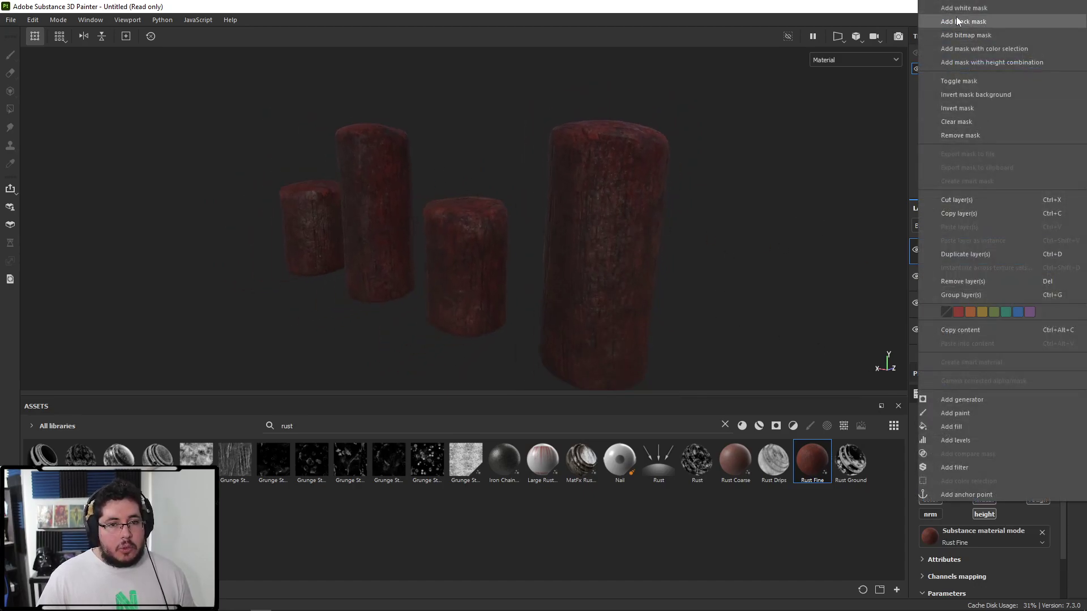
left_click(967, 21)
right_click(956, 249)
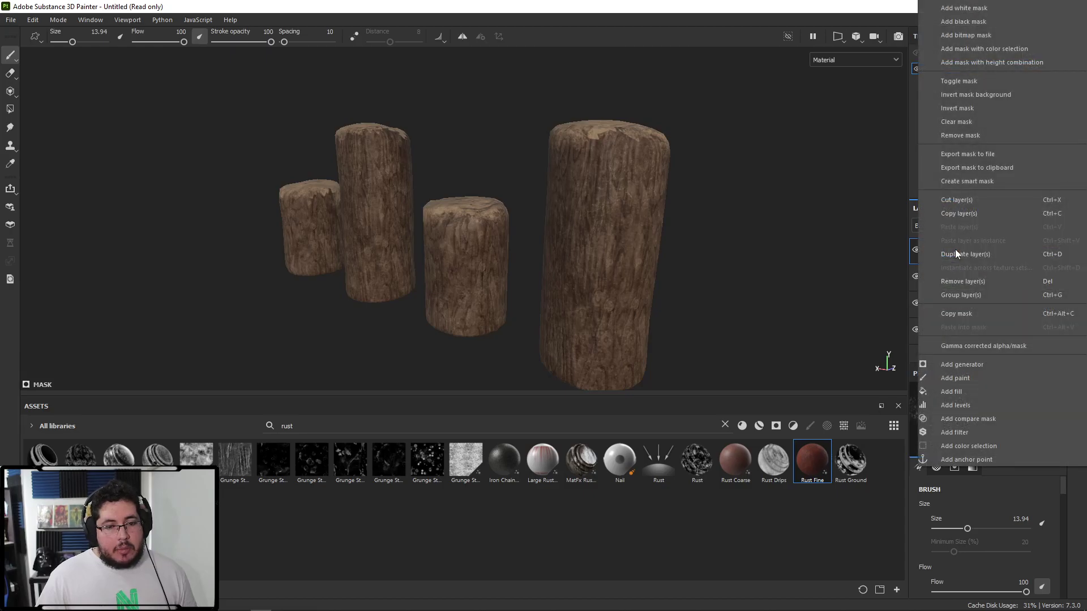
left_click(974, 362)
left_click(970, 411)
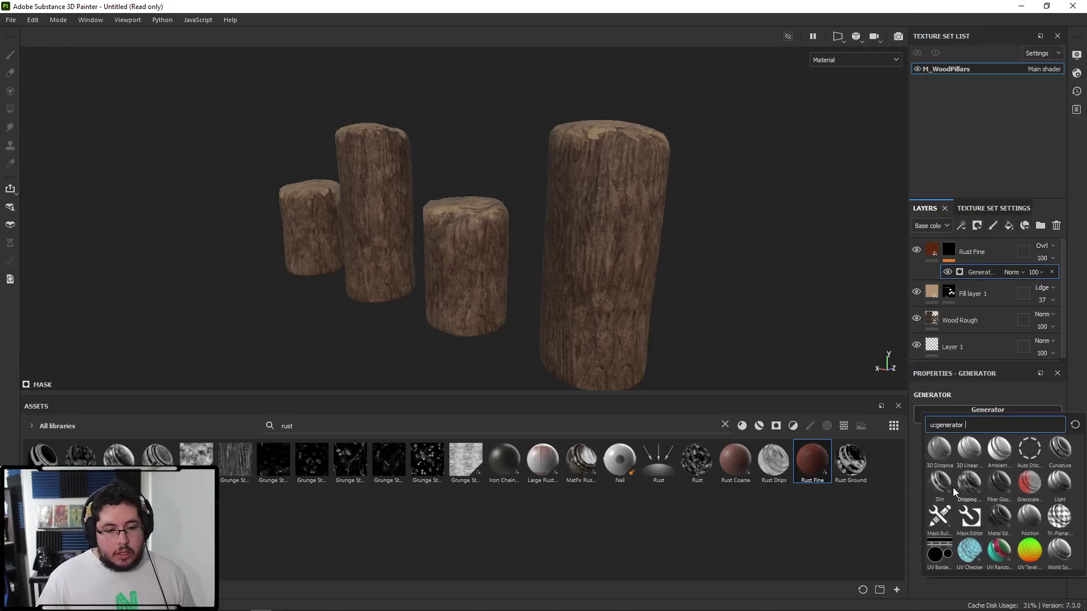
left_click(940, 484)
Set the Dirt generator's Dirt Level to 0.93 and its Grunge Amount to 0.09.
left_click_drag(692, 296, 665, 243, "alt")
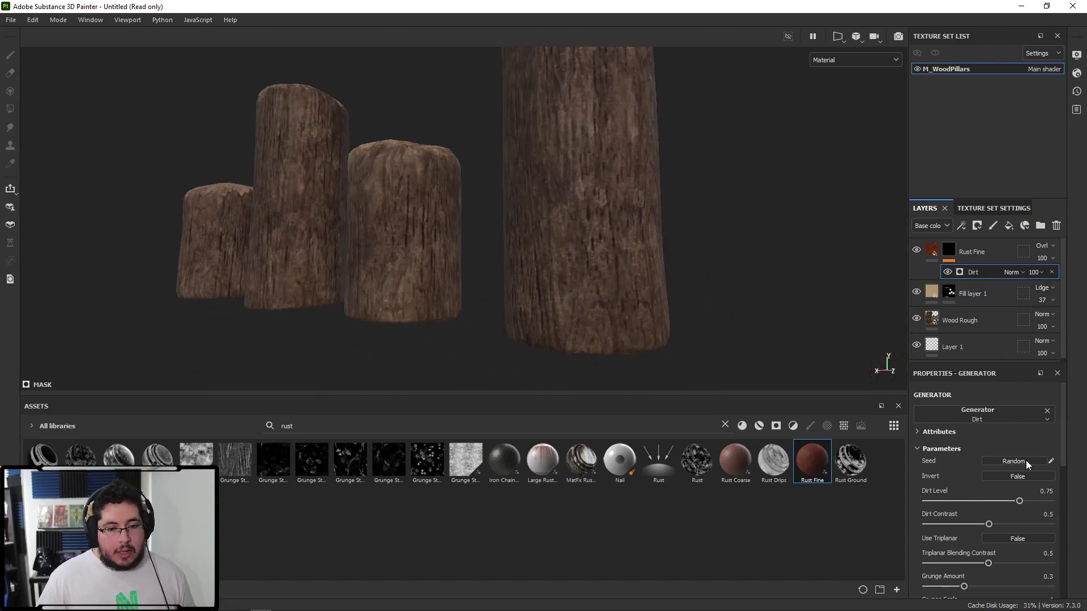
left_click_drag(1024, 502, 1029, 501)
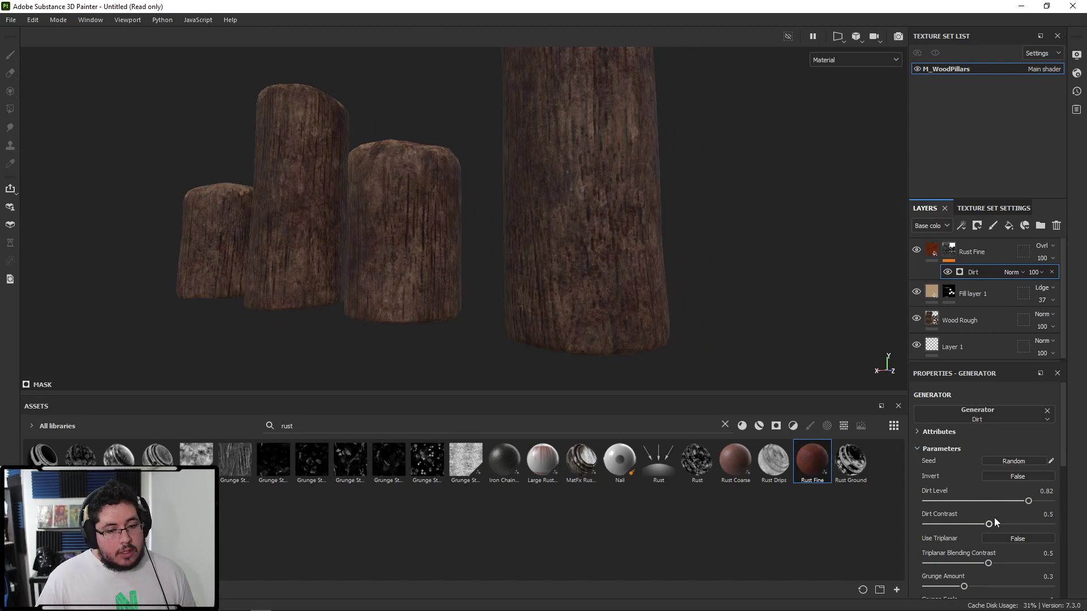
left_click_drag(966, 587, 933, 592)
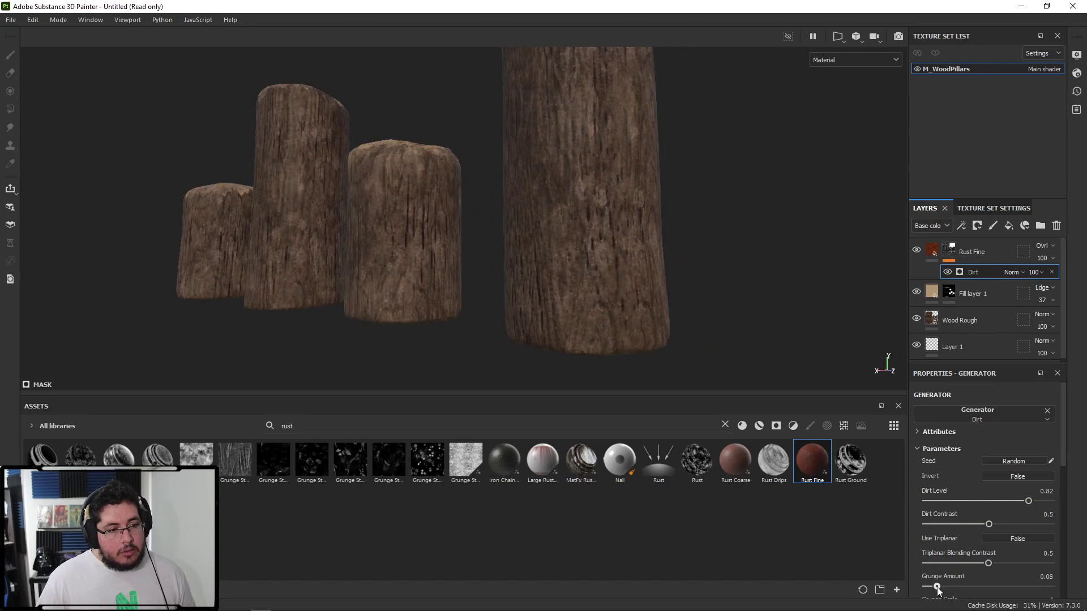
left_click_drag(1031, 502, 1043, 502)
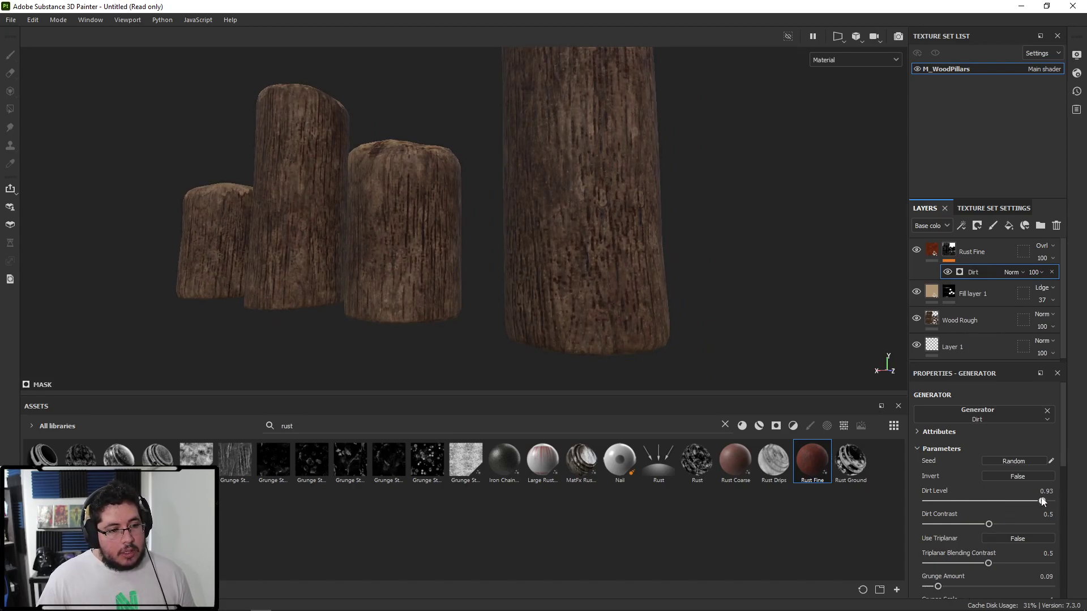
Set the Rust Fine layer's opacity to 40 and compare the pillars with the layer hidden and shown.
left_click_drag(370, 111, 328, 160, "alt")
middle_click_drag(328, 160, 311, 231, "alt")
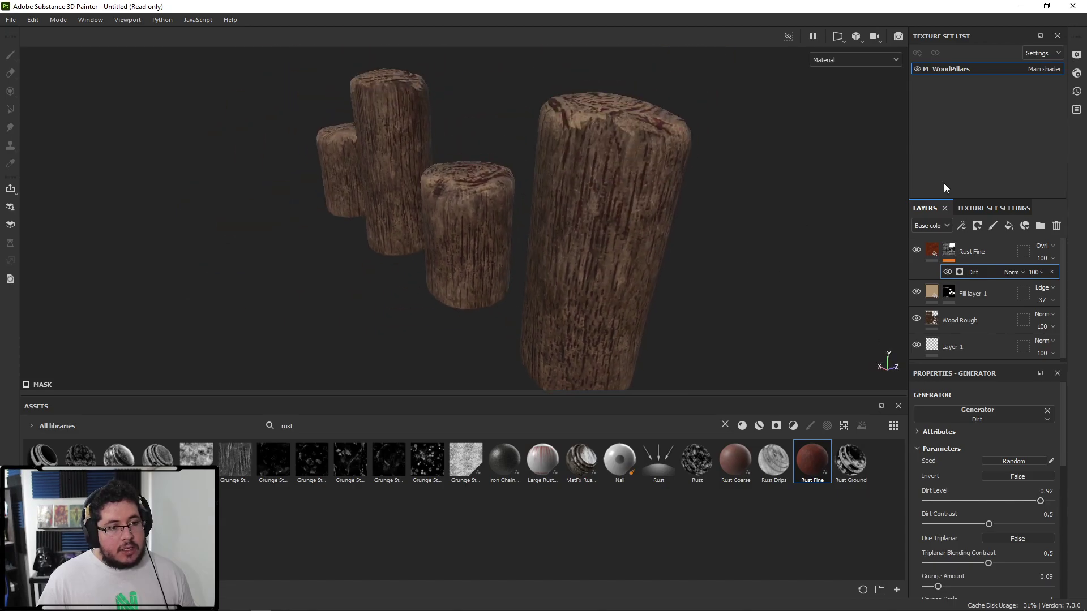
left_click(1044, 258)
left_click_drag(1069, 278, 1054, 283)
left_click_drag(731, 227, 634, 291, "alt")
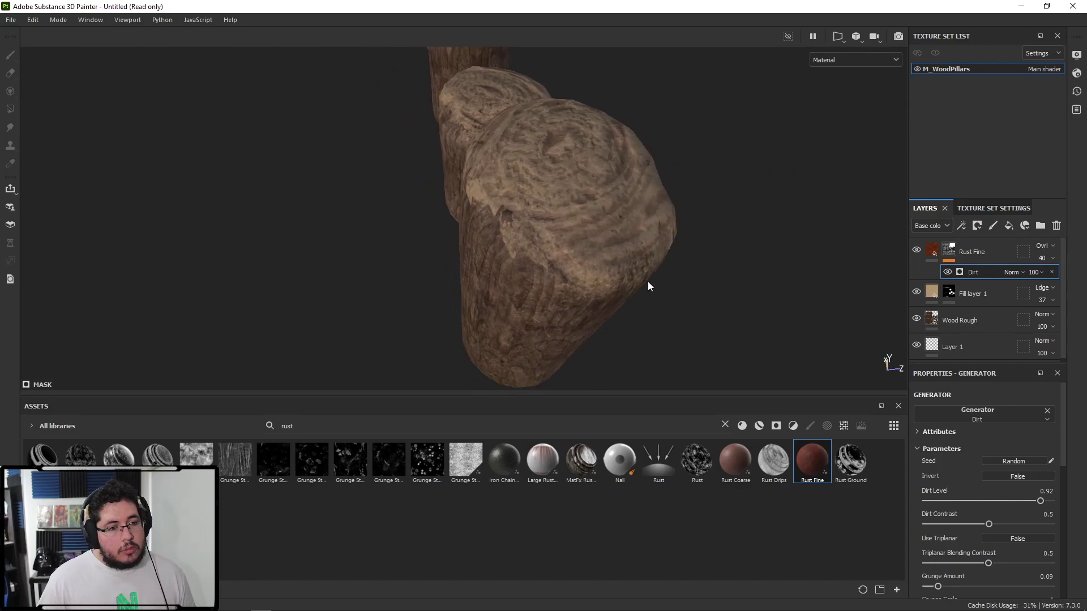
left_click(916, 251)
left_click(916, 251)
right_click_drag(543, 164, 238, 97, "alt")
left_click_drag(238, 97, 539, 192, "alt")
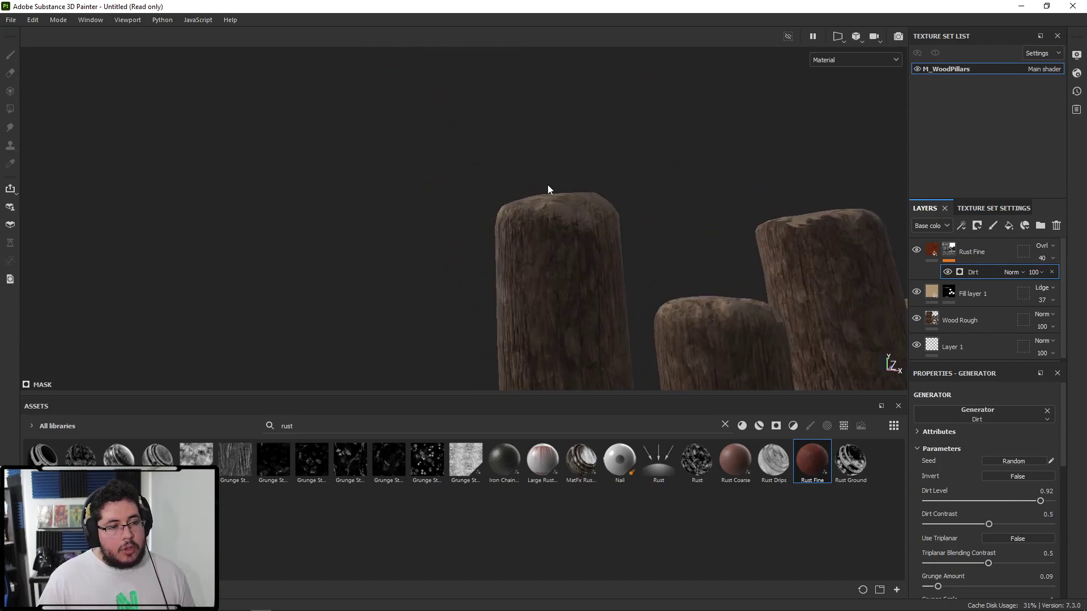
right_click_drag(538, 192, 367, 191, "alt")
left_click_drag(367, 192, 502, 255, "alt")
Switch to the LightHouseReference image in Photos, examine the wooden dock and its posts, and close the image.
key("alt+Tab")
key("alt+Tab")
key("alt+Tab")
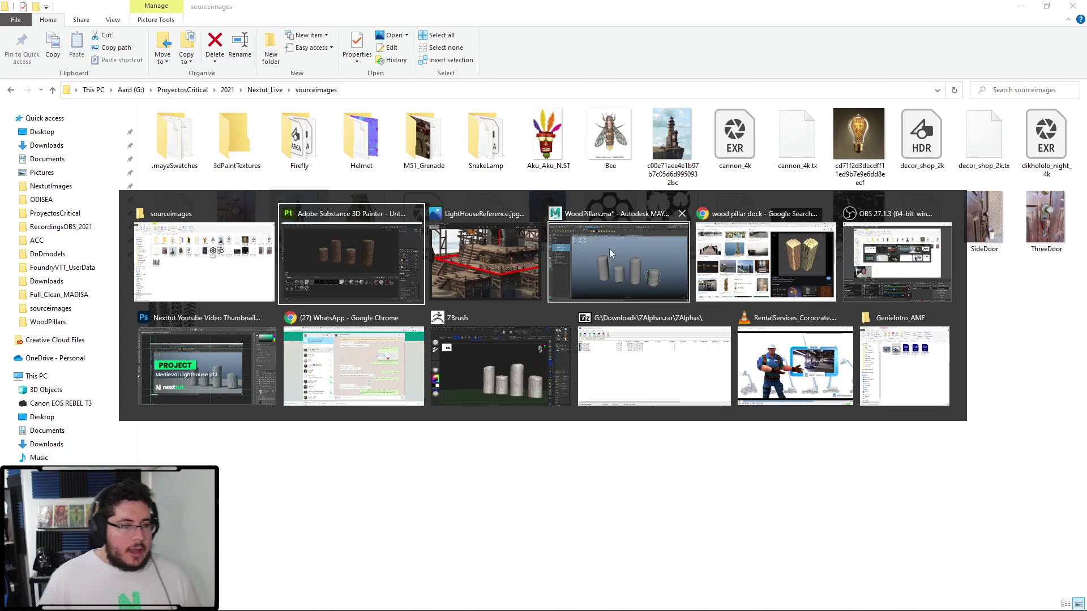
left_click(557, 256)
scroll(560, 256, "down", 5)
scroll(569, 362, "up", 4)
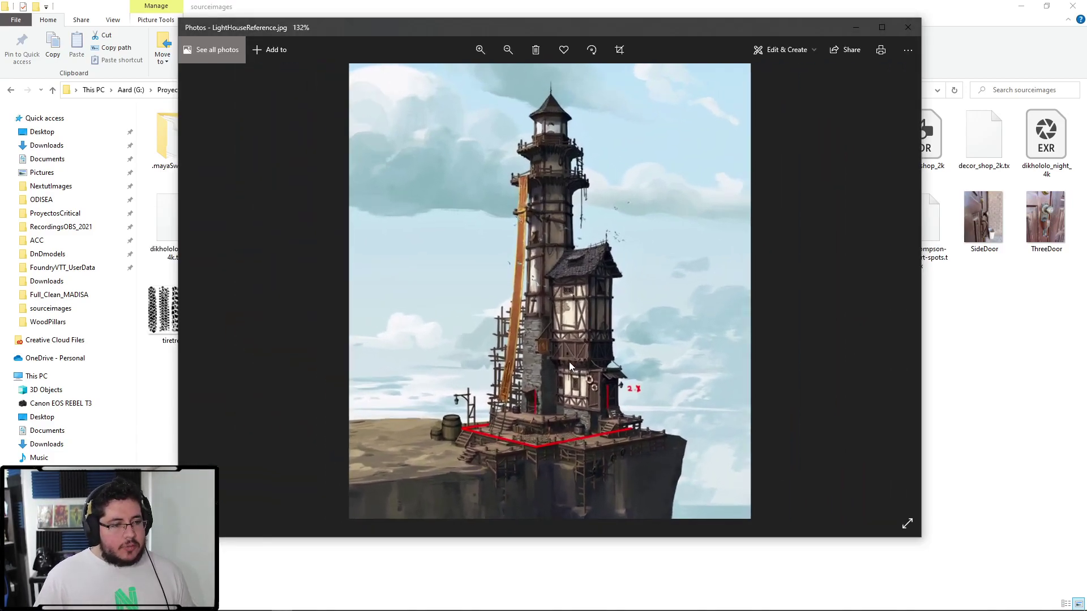
left_click_drag(589, 445, 597, 263)
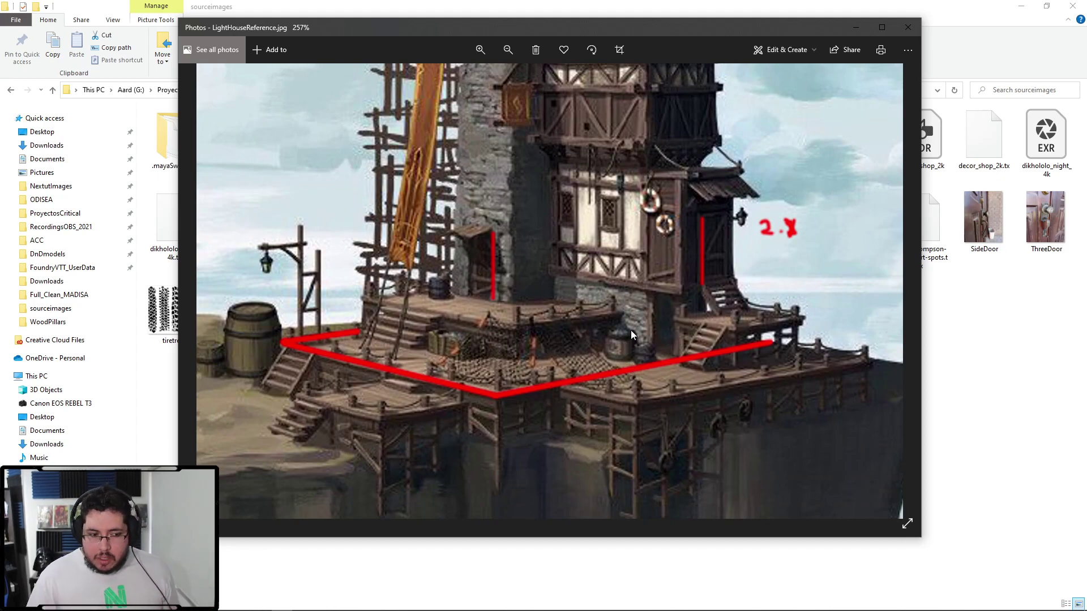
key("alt+F4")
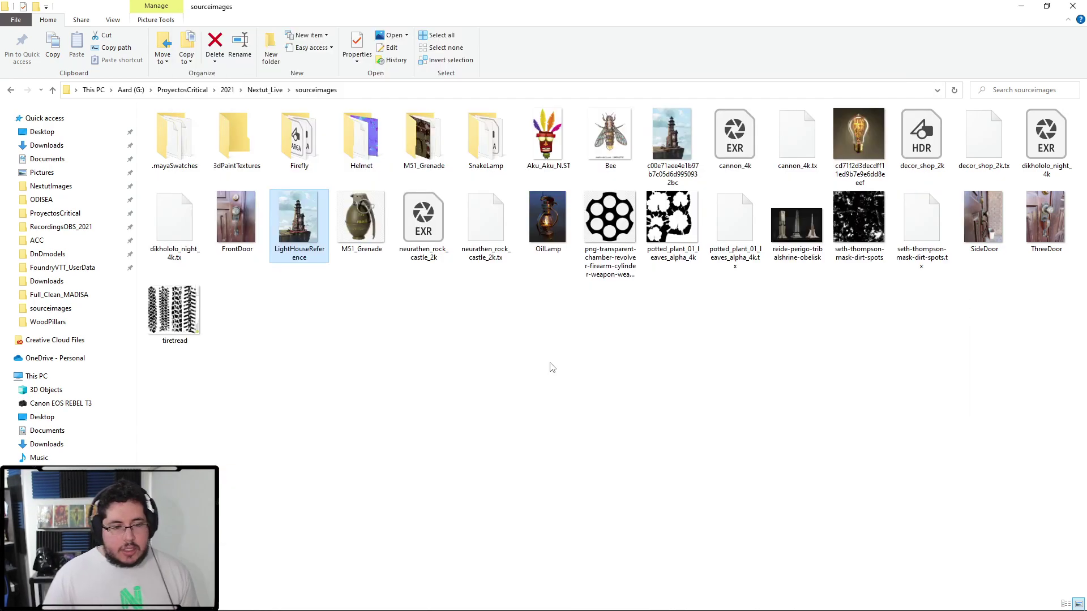
Back in Substance 3D Painter, add a fill layer above Rust Fine and set its base color to near-black 171414.
key("alt+Tab")
left_click_drag(617, 345, 671, 324, "alt")
middle_click_drag(566, 244, 486, 204, "alt")
right_click_drag(486, 204, 555, 317, "alt")
mouse_move(555, 340)
left_mouse_down("alt")
mouse_move(582, 362)
mouse_move(649, 302)
left_mouse_up("alt")
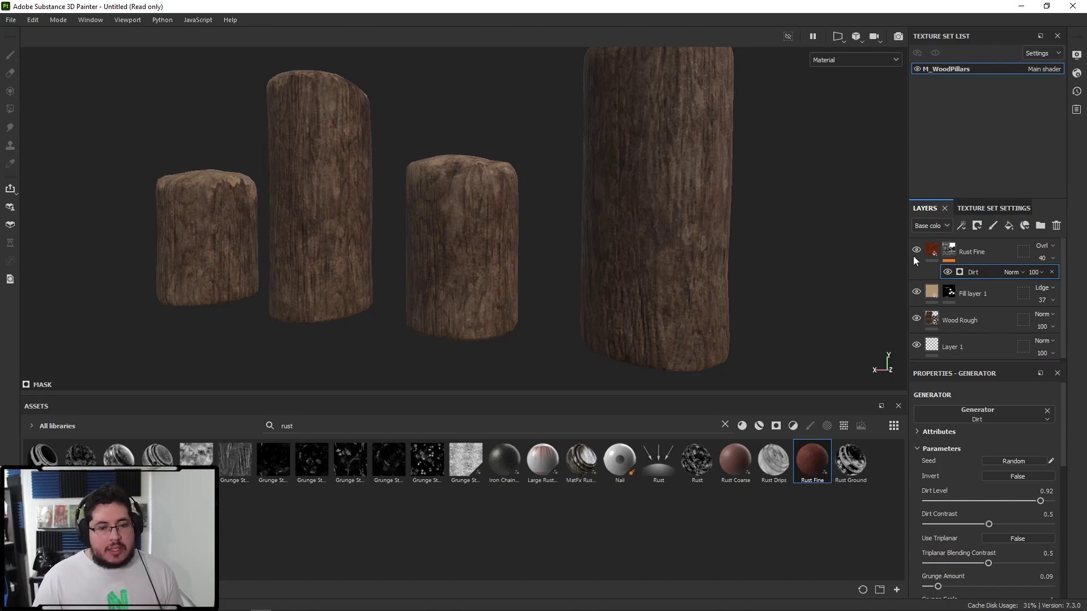
left_click(1009, 225)
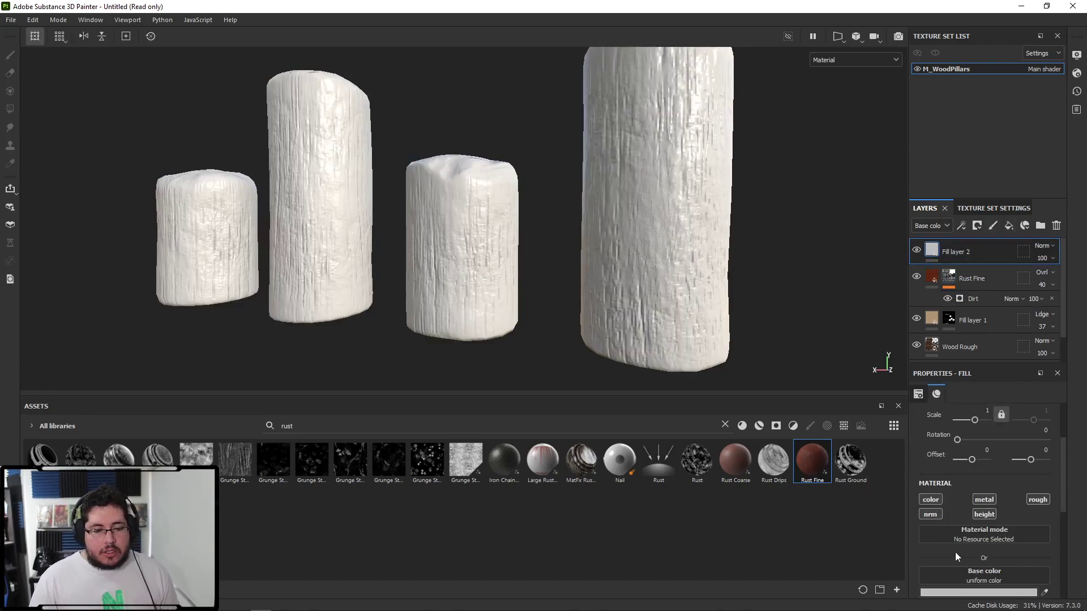
scroll(956, 558, "down", 2)
left_click(980, 525)
left_click(878, 415)
left_click(888, 421)
left_click_drag(889, 421, 825, 422)
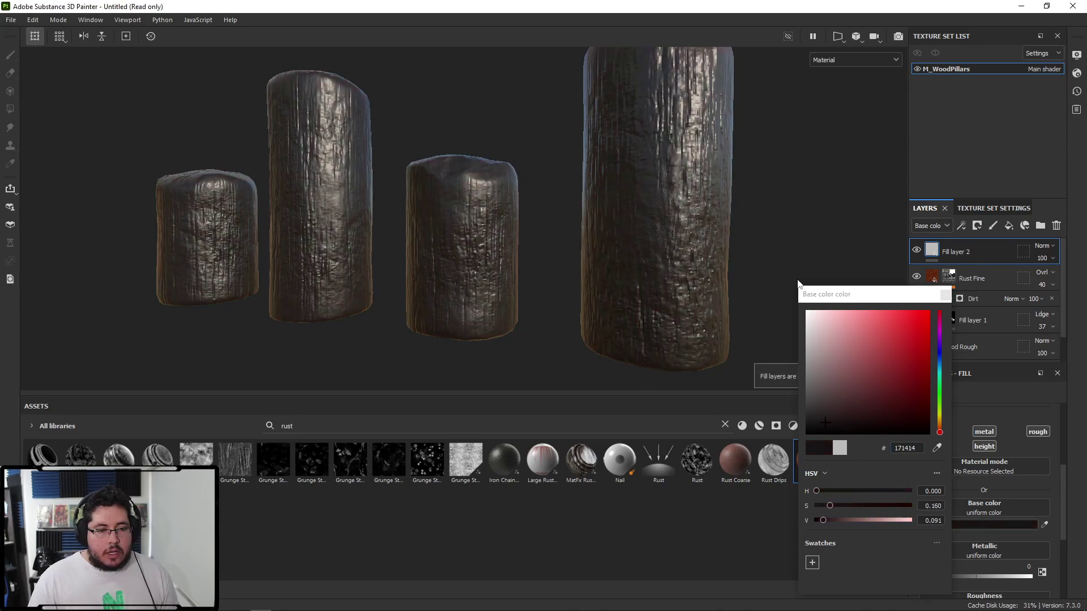
left_click(946, 295)
Set Fill layer 2's roughness to 0.4874 and add a black mask to the layer.
scroll(937, 560, "down", 2)
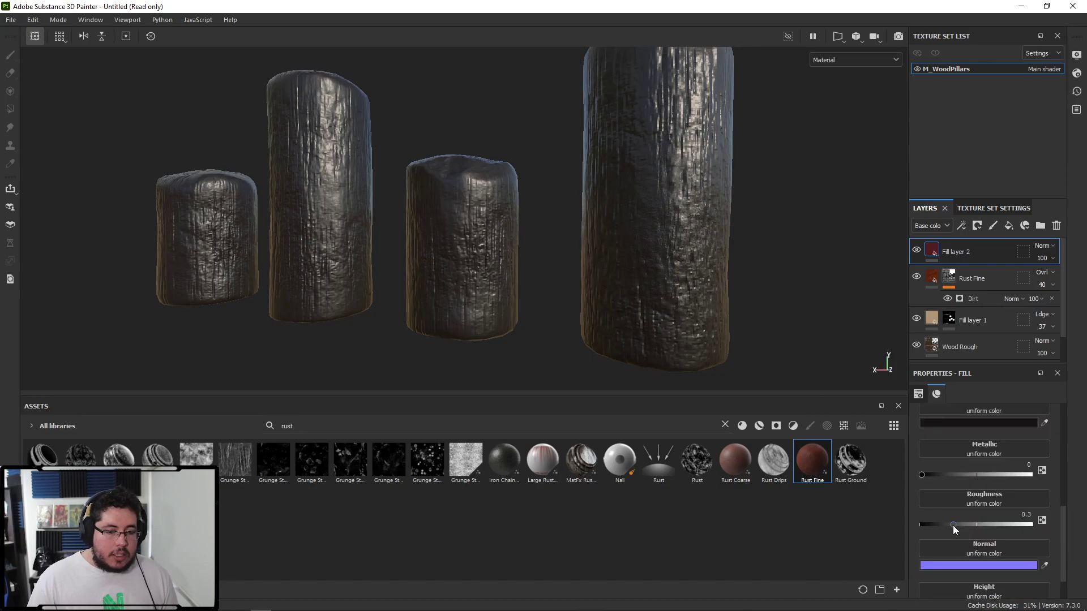
left_click_drag(953, 524, 974, 525)
right_click(951, 252)
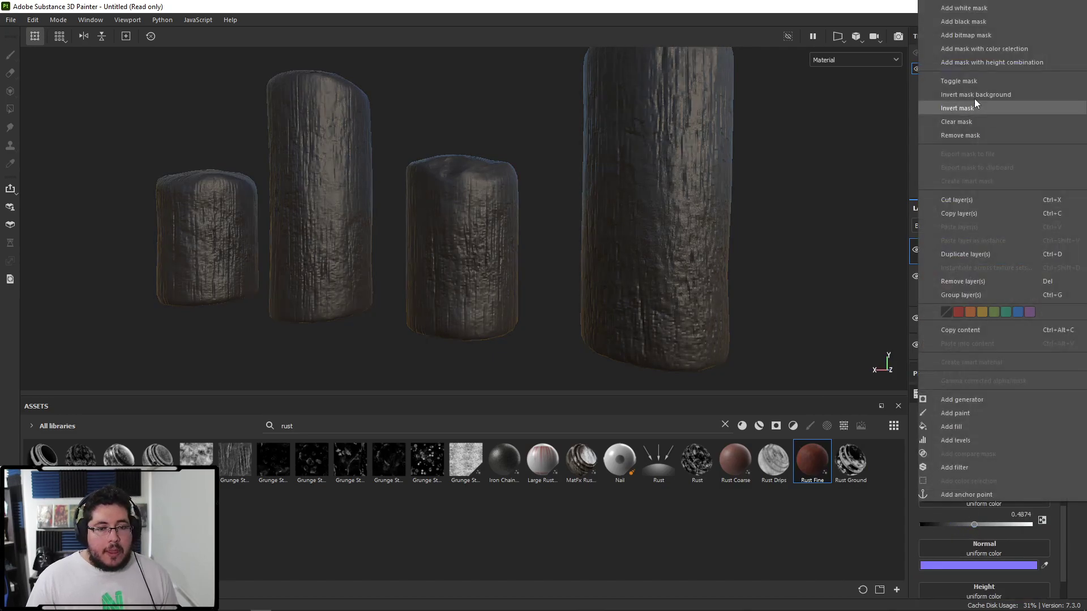
left_click(973, 23)
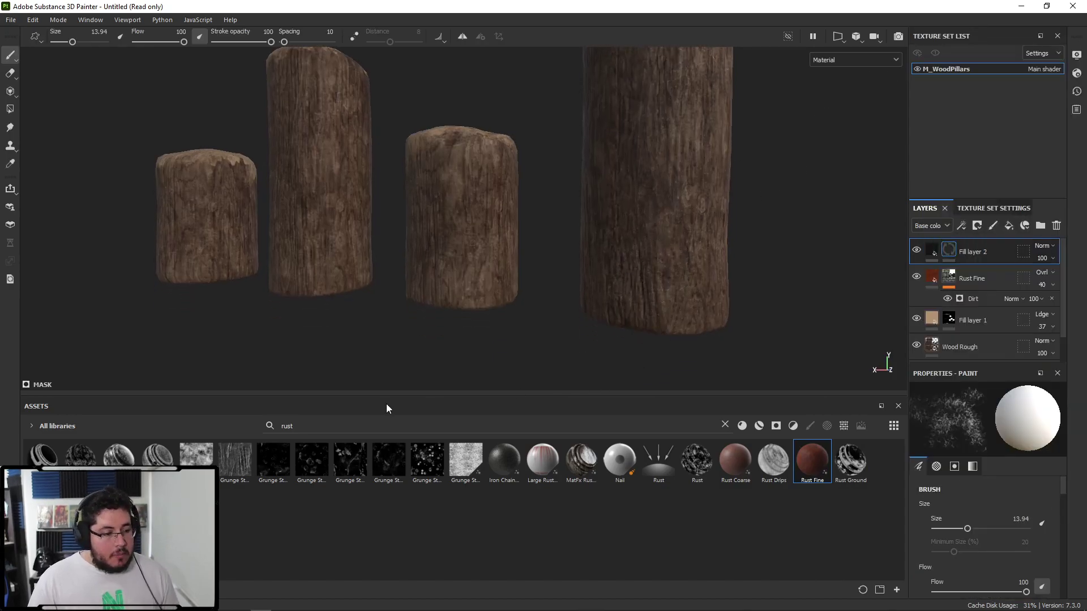
Choose a speckled brush from the library and paint dark spots around the pillar bases on Fill layer 2's mask at size 13.43.
left_click(726, 425)
left_click(810, 426)
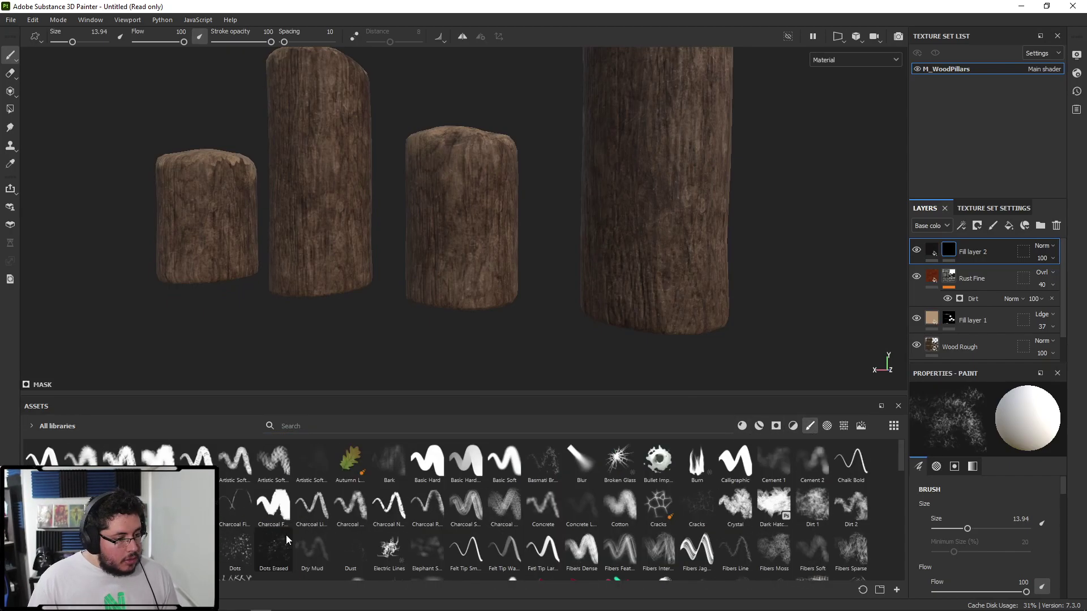
scroll(245, 514, "up", 3)
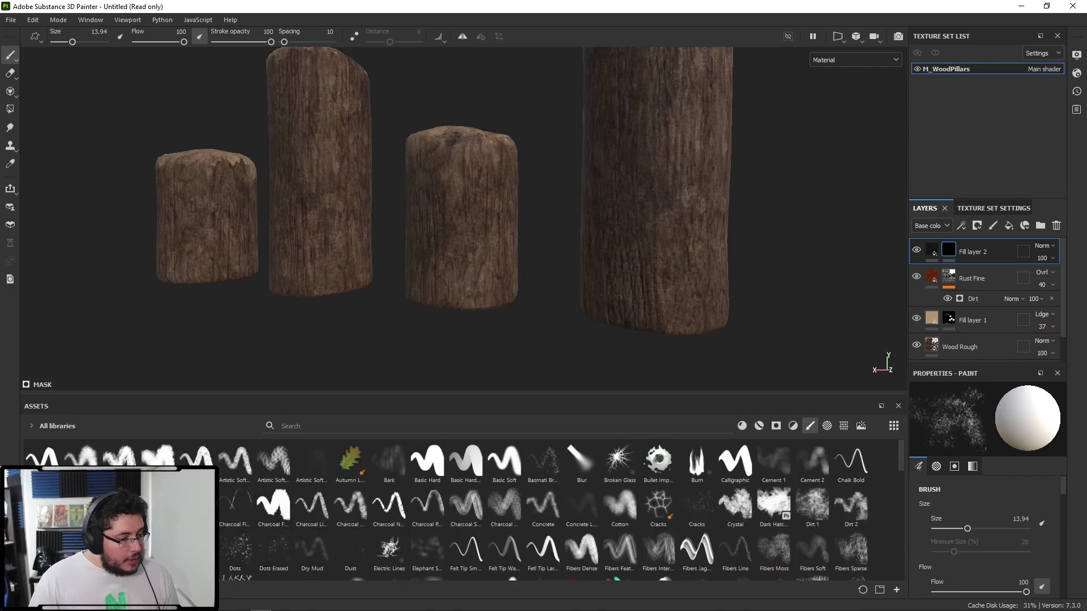
right_click_drag(581, 305, 659, 298, "ctrl")
left_click_drag(636, 314, 569, 289, "alt")
left_click_drag(599, 232, 571, 291, "alt")
left_click_drag(635, 268, 528, 226, "alt")
mouse_move(660, 304)
left_mouse_down("alt")
mouse_move(418, 272)
mouse_move(748, 258)
mouse_move(461, 213)
left_mouse_up("alt")
left_click_drag(412, 262, 304, 271, "alt")
mouse_move(374, 266)
middle_mouse_down("alt")
mouse_move(377, 313)
mouse_move(592, 313)
middle_mouse_up("alt")
mouse_move(346, 289)
right_mouse_down("ctrl")
mouse_move(320, 279)
mouse_move(320, 263)
right_mouse_up("ctrl")
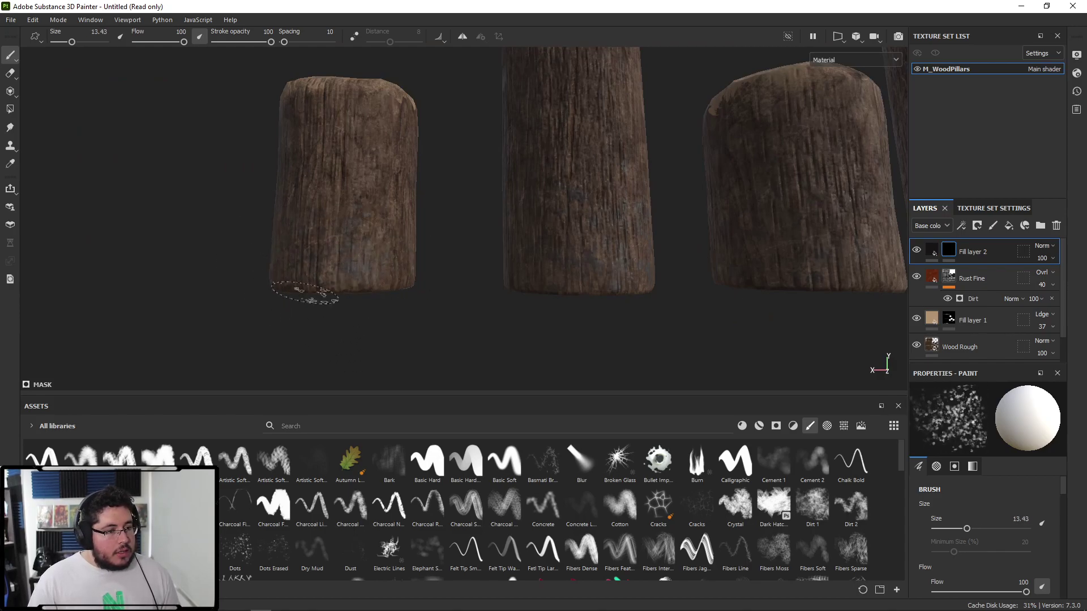
Touch up the dark speckles low on the pillars, alternating between white and black paint on Fill layer 2's mask.
scroll(317, 278, "up", 4)
scroll(332, 258, "down", 1)
left_click_drag(340, 260, 407, 283, "alt")
key("f")
left_click_drag(495, 311, 461, 269, "alt")
scroll(385, 249, "up", 3)
middle_click_drag(377, 246, 509, 223, "alt")
scroll(509, 221, "up", 3)
key("x")
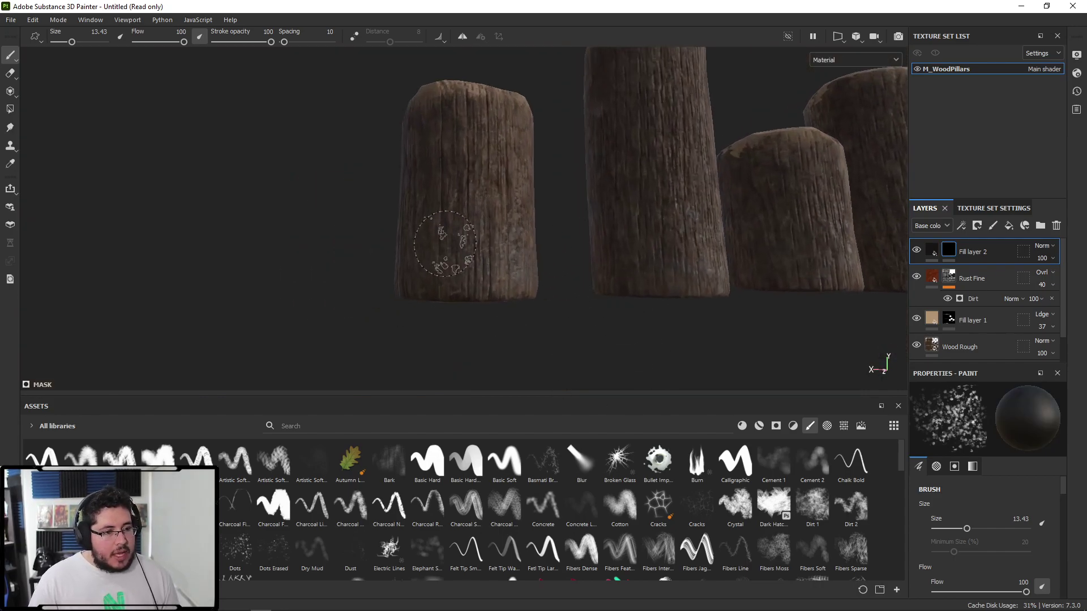
left_click_drag(493, 255, 362, 286, "alt")
scroll(339, 291, "up", 2)
key("x")
Enlarge the brush to 19.76 and paint more dark speckles around the lower ends of the pillars.
scroll(584, 304, "down", 4)
left_click_drag(544, 289, 464, 232, "alt")
right_click_drag(509, 249, 538, 274, "shift")
mouse_move(533, 275)
left_mouse_down("alt")
mouse_move(464, 291)
mouse_move(417, 272)
mouse_move(359, 303)
mouse_move(475, 297)
left_mouse_up("alt")
left_click_drag(396, 290, 487, 288, "alt")
mouse_move(393, 288)
right_mouse_down("shift")
mouse_move(508, 288)
mouse_move(427, 303)
mouse_move(445, 304)
right_mouse_up("shift")
key("]")
key("]")
key("]")
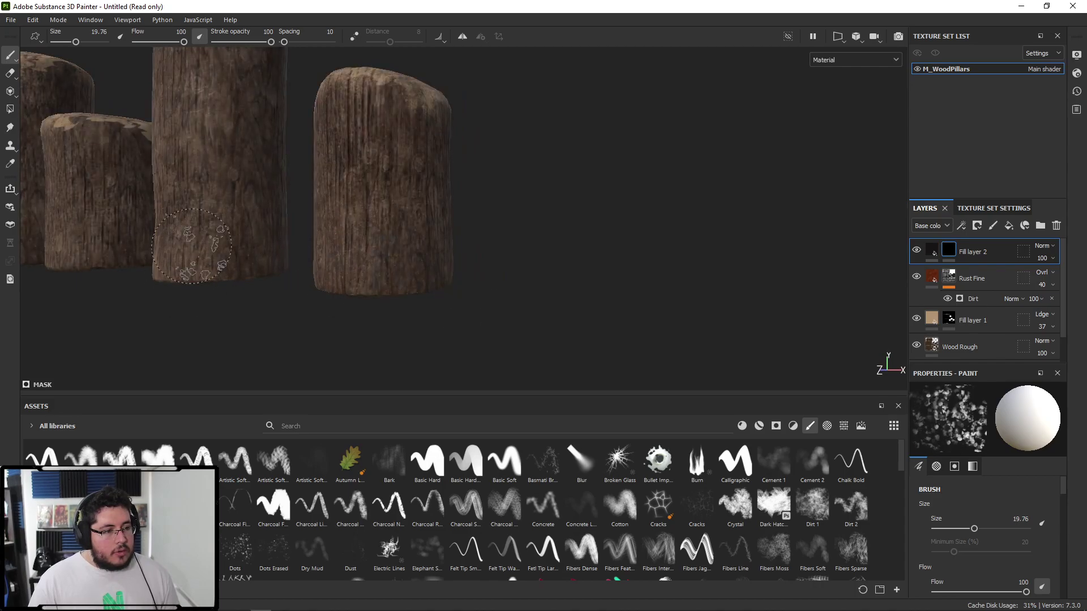
left_click_drag(178, 266, 422, 257, "alt")
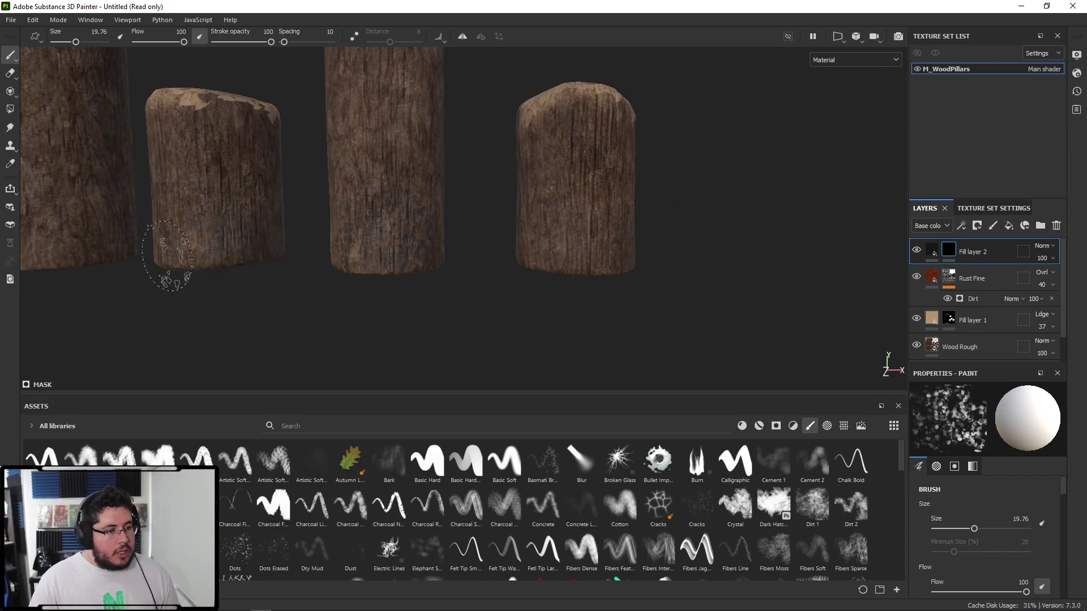
left_click_drag(206, 280, 402, 235, "alt")
Switch to a finer speckle brush, enlarge it to 23.52, and stipple dark dirt onto the pillar bases.
left_click(197, 549)
key("]")
key("]")
key("]")
key("]")
key("]")
key("]")
key("]")
key("]")
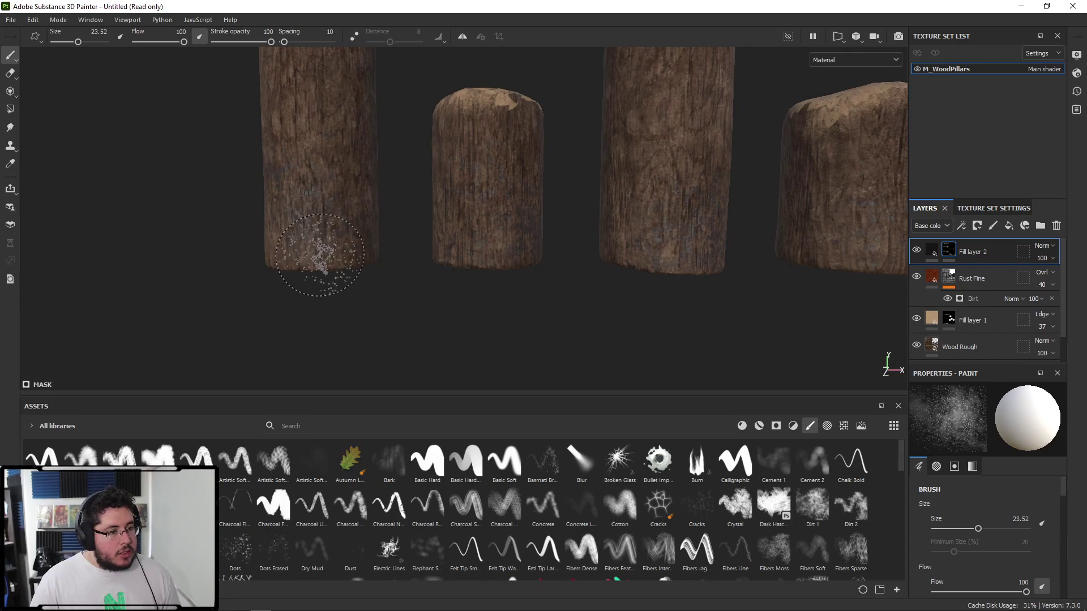
Enlarge the brush to 39.54 and balance the dark dirt on the pillar bases using black and white mask paint.
key("]")
key("]")
key("]")
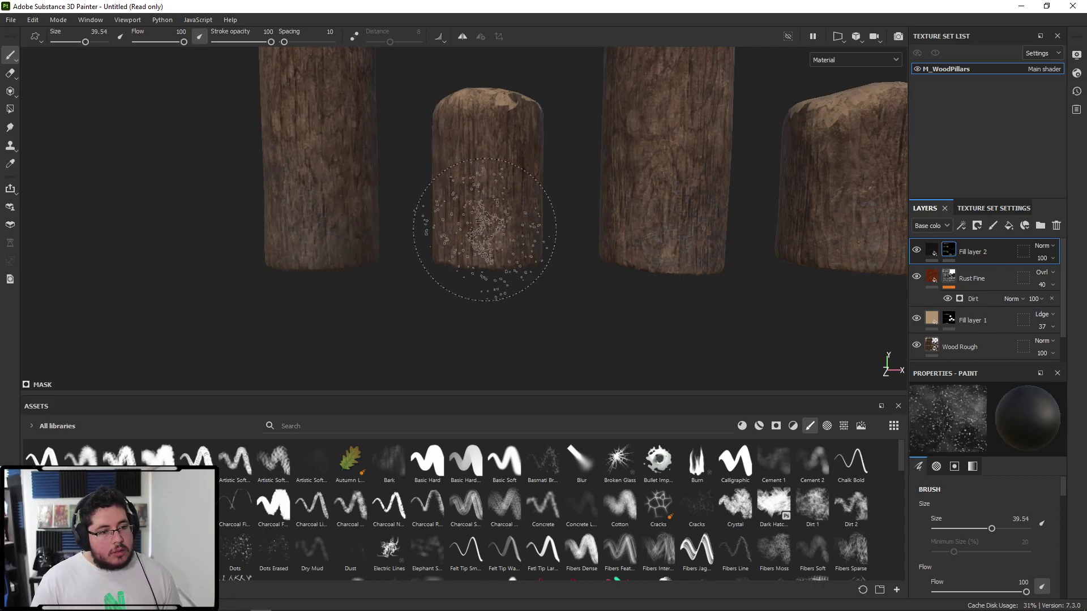
key("f")
left_click_drag(458, 309, 505, 308, "alt")
key("x")
mouse_move(532, 259)
left_mouse_down()
mouse_move(528, 269)
mouse_move(550, 226)
left_mouse_up()
left_click_drag(497, 256, 471, 270, "alt")
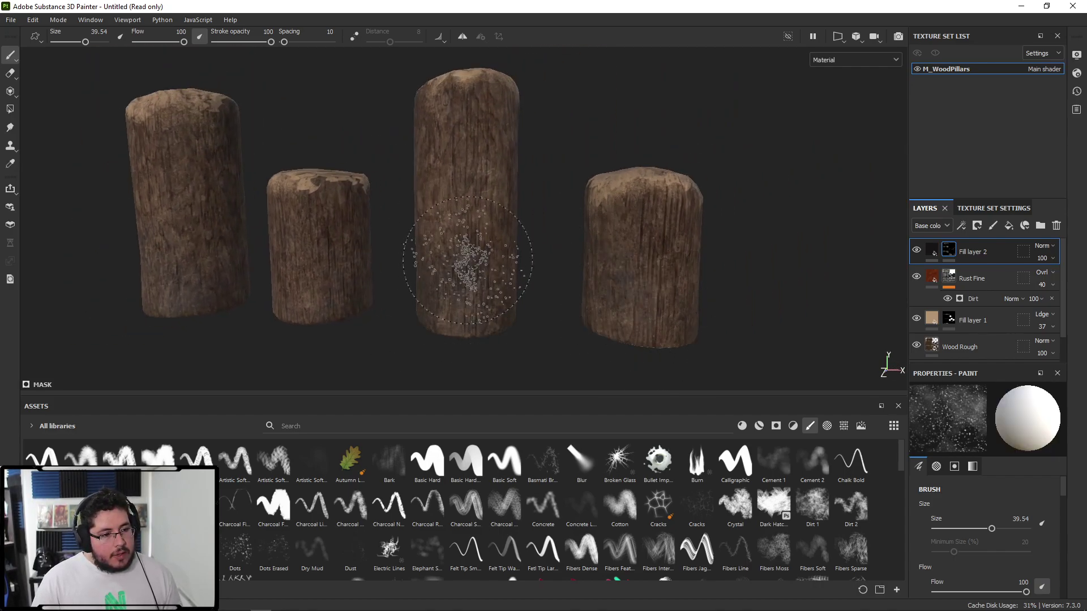
right_click_drag(467, 283, 346, 210, "alt")
Switch to the Chrome image results for wood pillar dock, examine the pier piling photos, and return to Substance 3D Painter.
key("alt+Tab")
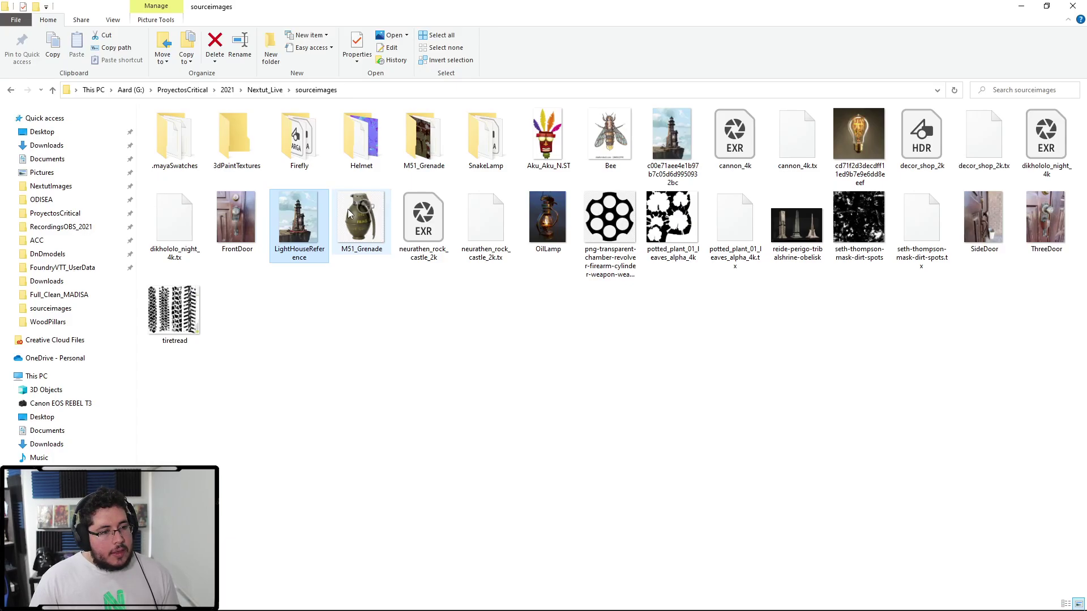
key("alt+Tab")
key("alt+Tab")
left_click(736, 266)
scroll(323, 215, "down", 5)
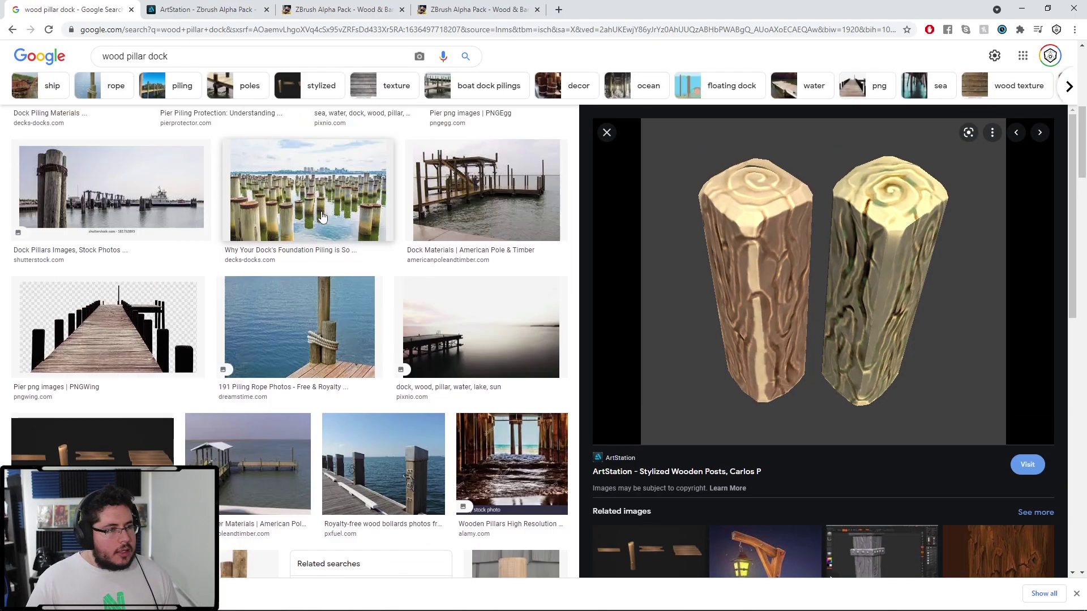
left_click(307, 351)
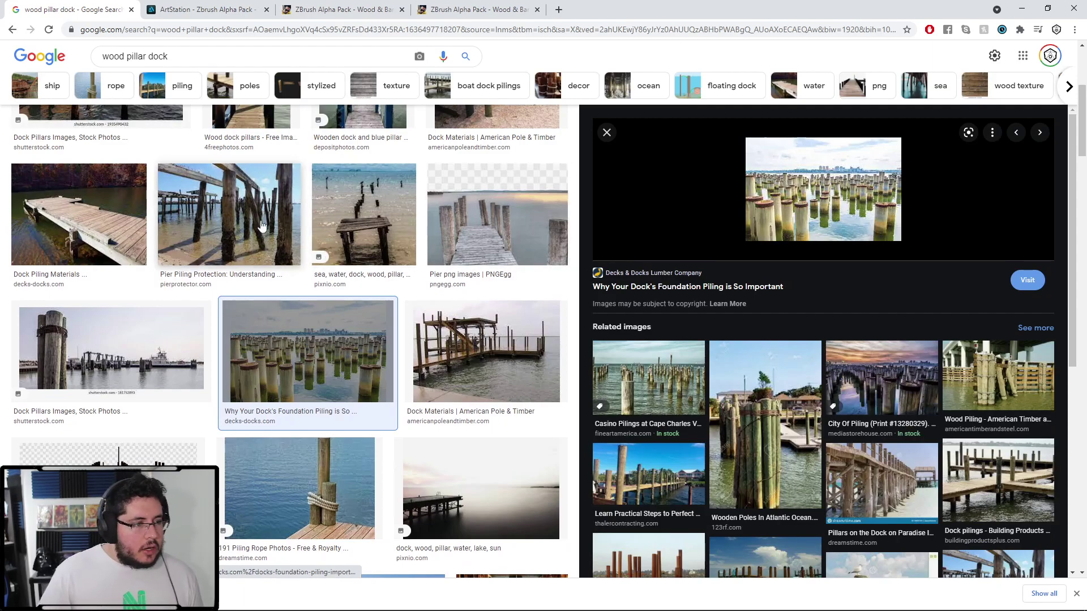
left_click(229, 215)
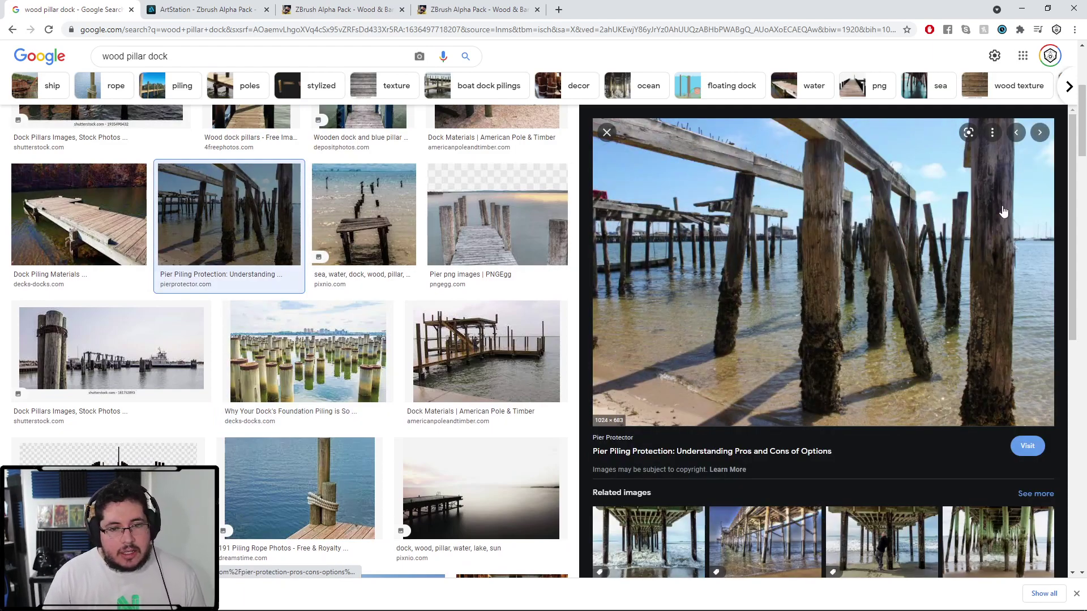
key("alt+Tab")
key("alt+Tab")
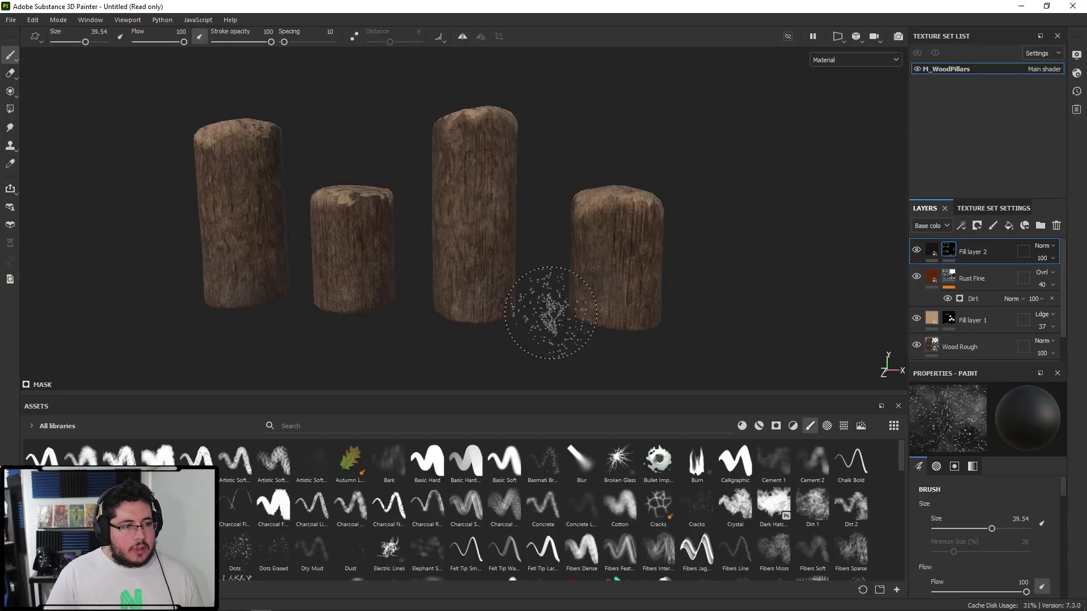
Add a new fill layer above Fill layer 2 and leave only its color channel enabled.
left_click_drag(539, 313, 576, 331, "alt")
right_click_drag(576, 330, 532, 311, "alt")
middle_click_drag(533, 312, 624, 283, "alt")
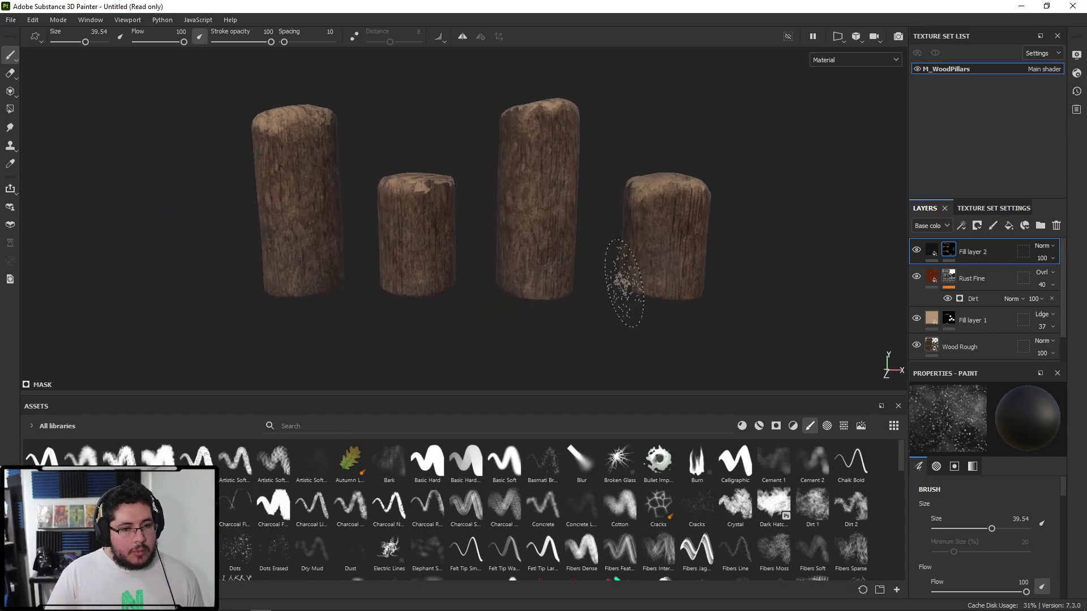
left_click(1006, 229)
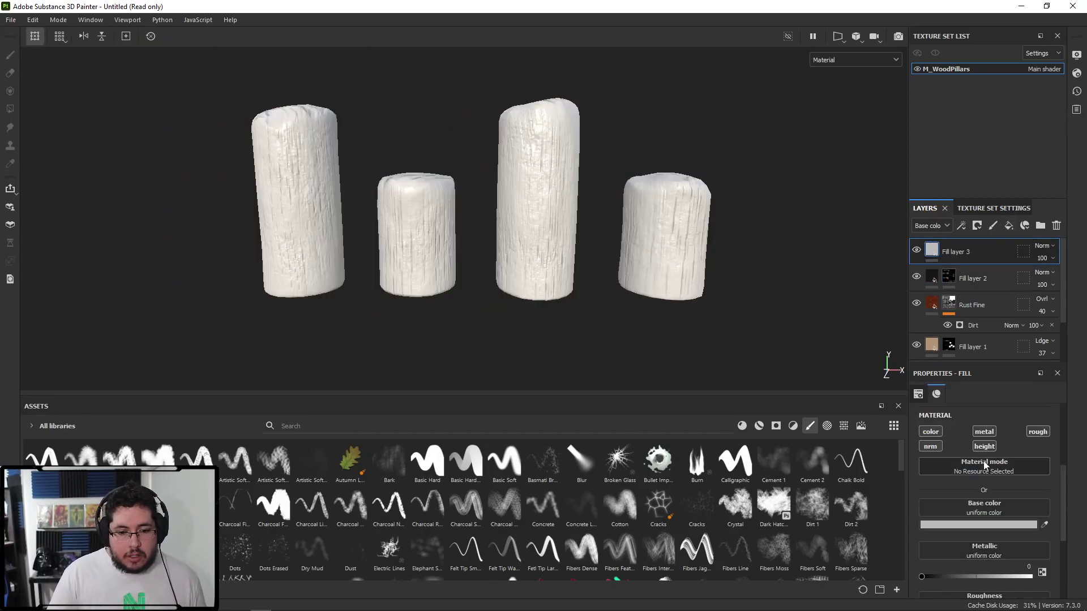
left_click(1035, 433)
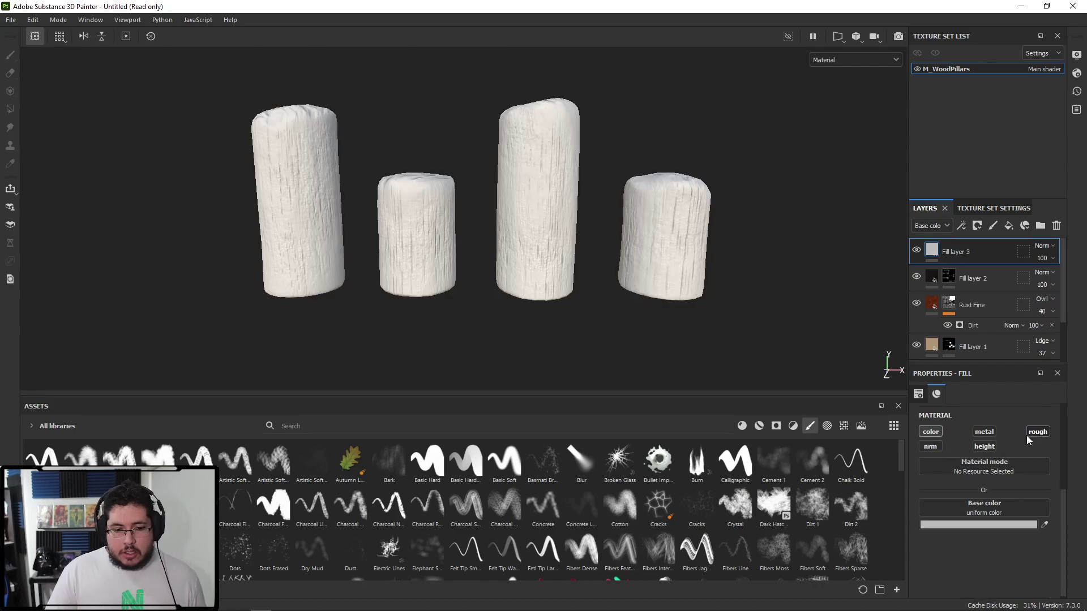
Add a black mask to Fill layer 3 and add a fill effect to that mask.
right_click(960, 252)
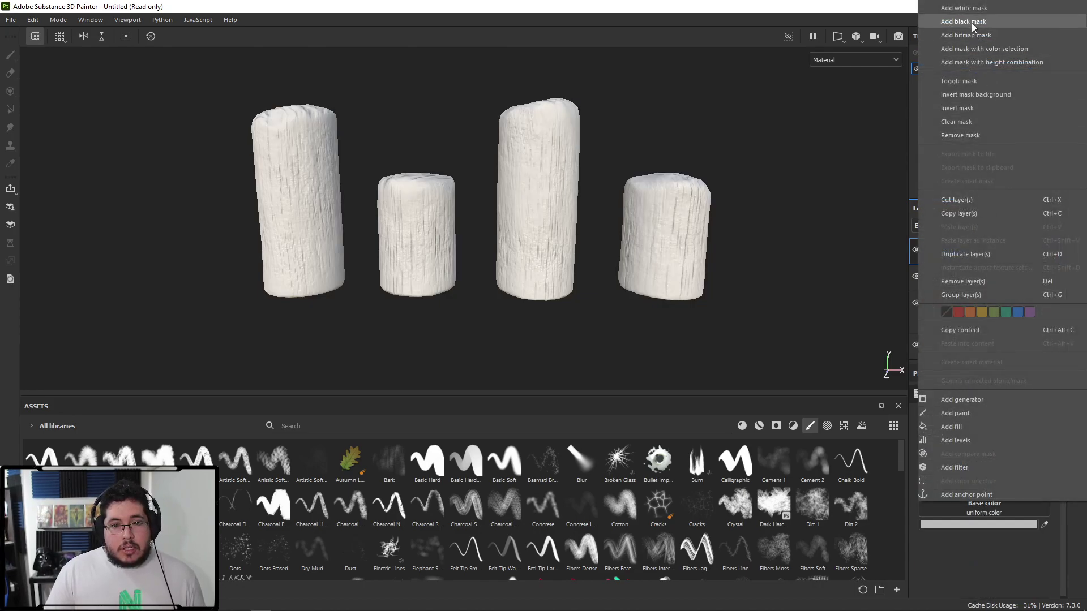
left_click(971, 22)
right_click(952, 247)
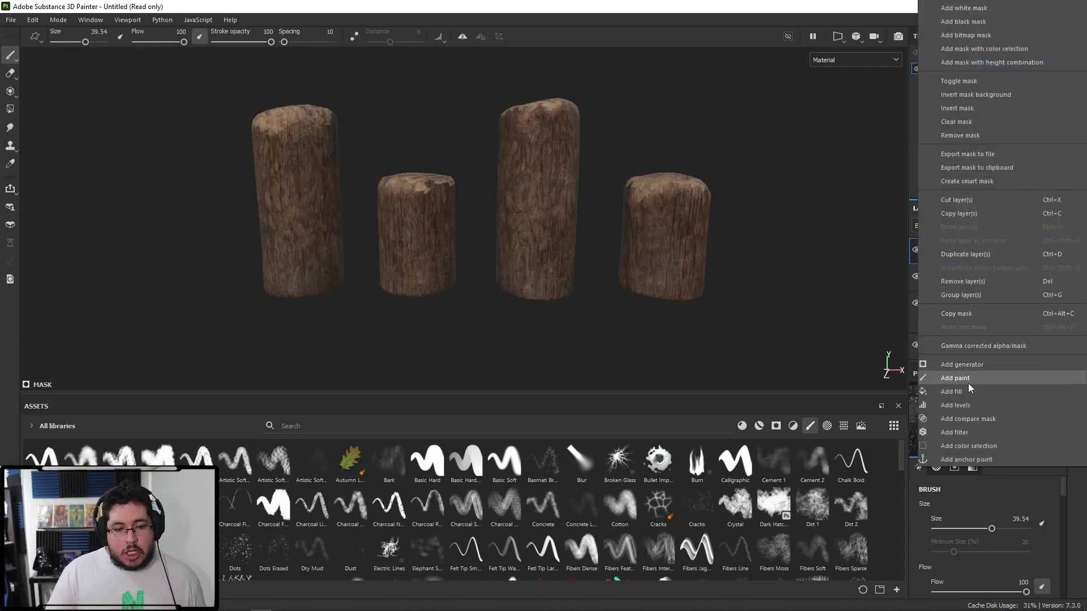
left_click(958, 396)
Add a fill effect to Fill layer 3's mask and assign the Grunge Brushed texture to it.
left_click(996, 440)
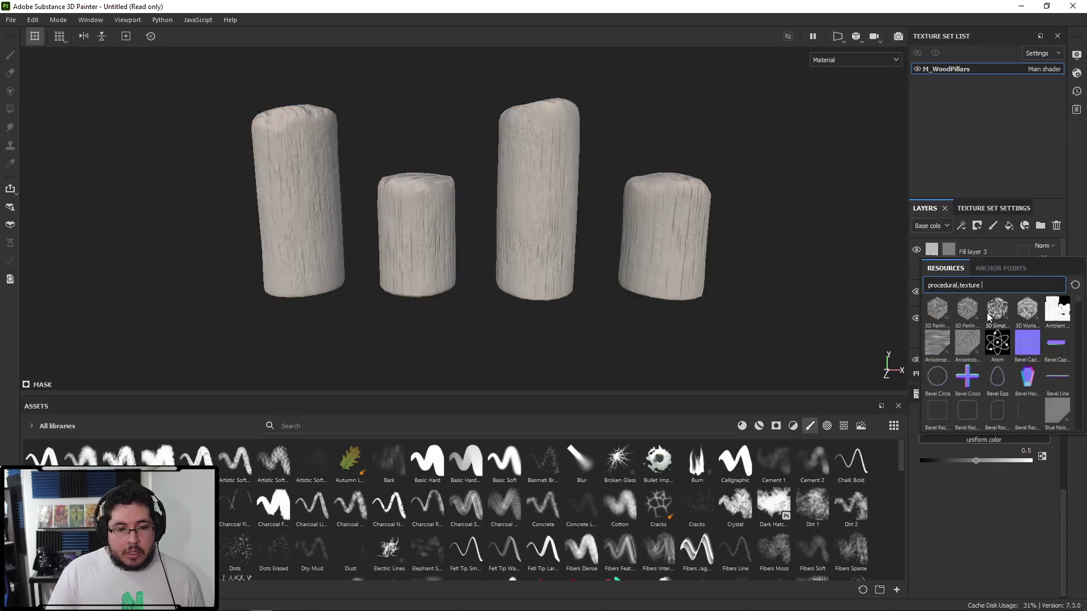
type("griun")
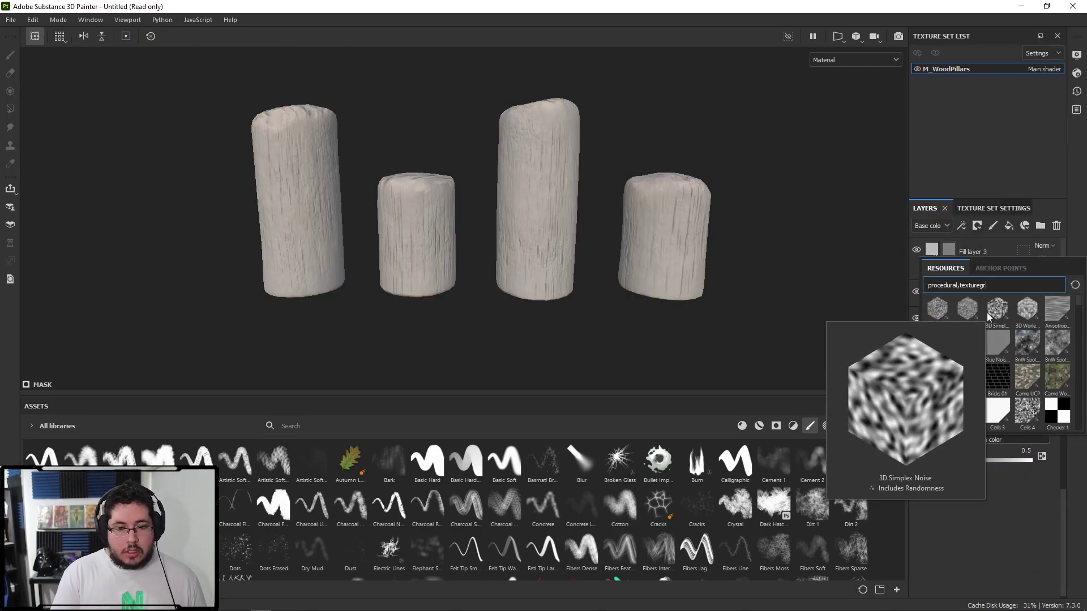
key("BackSpace")
key("BackSpace")
type("grung")
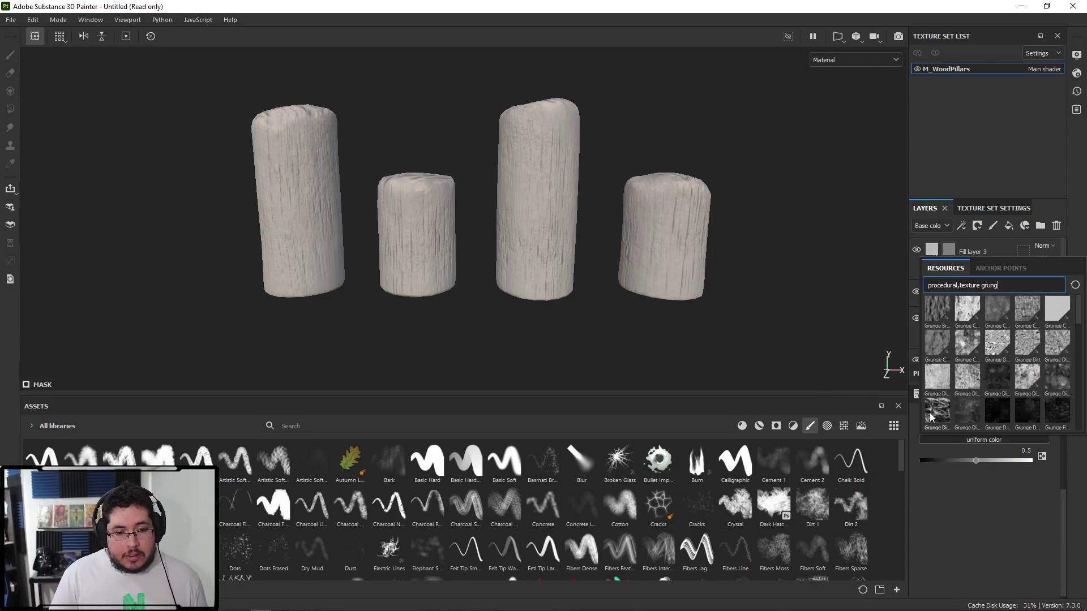
left_click(942, 315)
mouse_move(490, 231)
left_mouse_down("alt")
mouse_move(578, 291)
mouse_move(783, 360)
left_mouse_up("alt")
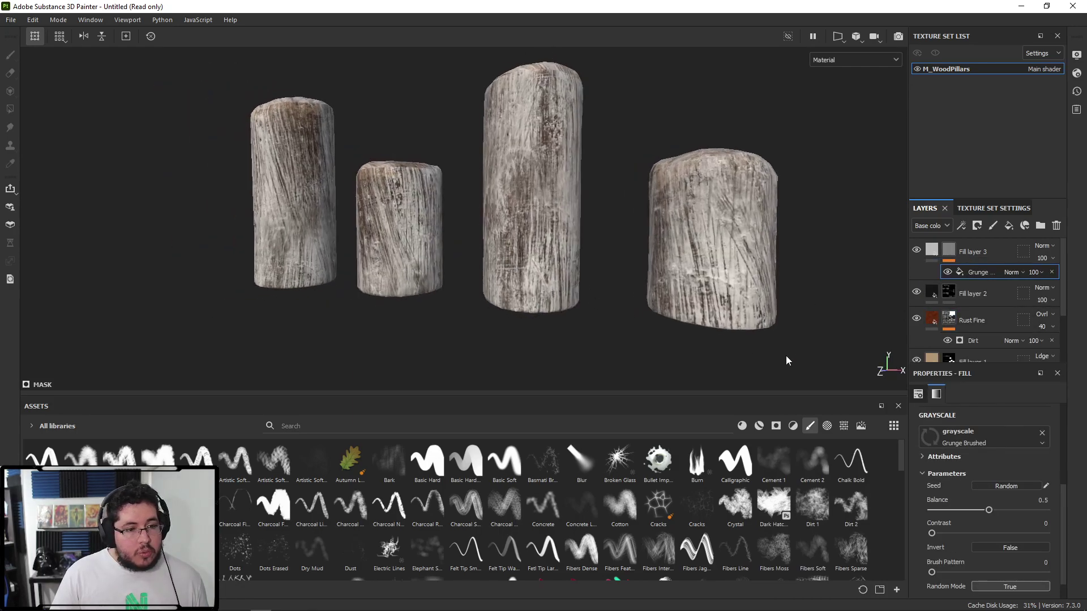
scroll(672, 263, "down", 2)
left_click_drag(530, 153, 533, 187, "alt")
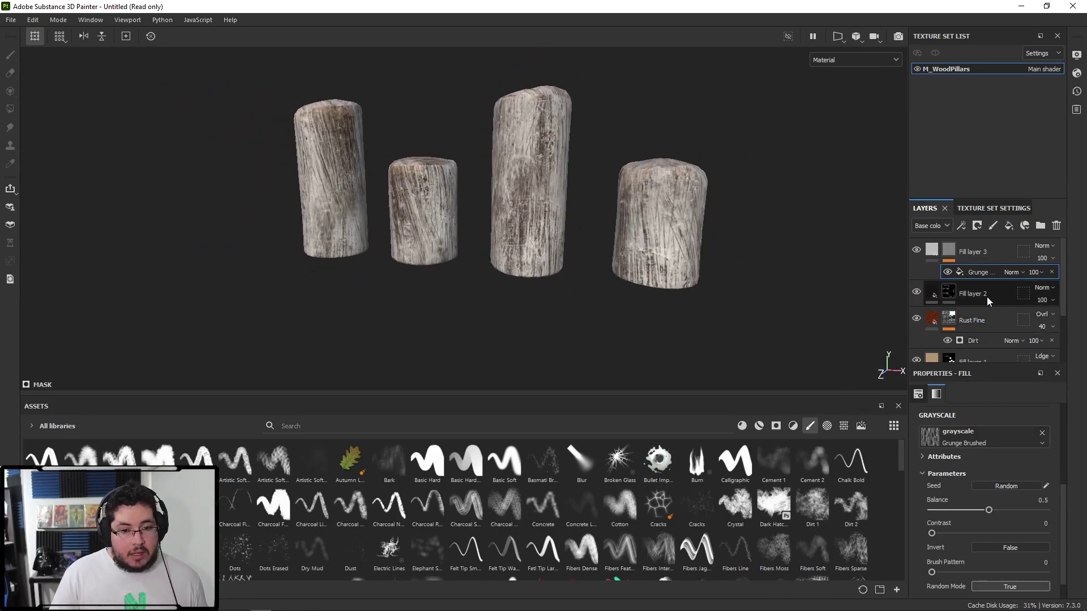
Reduce the balance of the Grunge Brushed mask fill to 0.18.
scroll(1001, 520, "down", 1)
left_click_drag(989, 485, 953, 483)
left_click_drag(696, 334, 517, 313, "alt")
Try Linear dodge (Add), Multiply and Inverse divide blending on Fill layer 3, with Inverse divide at 8 opacity.
left_click(1044, 246)
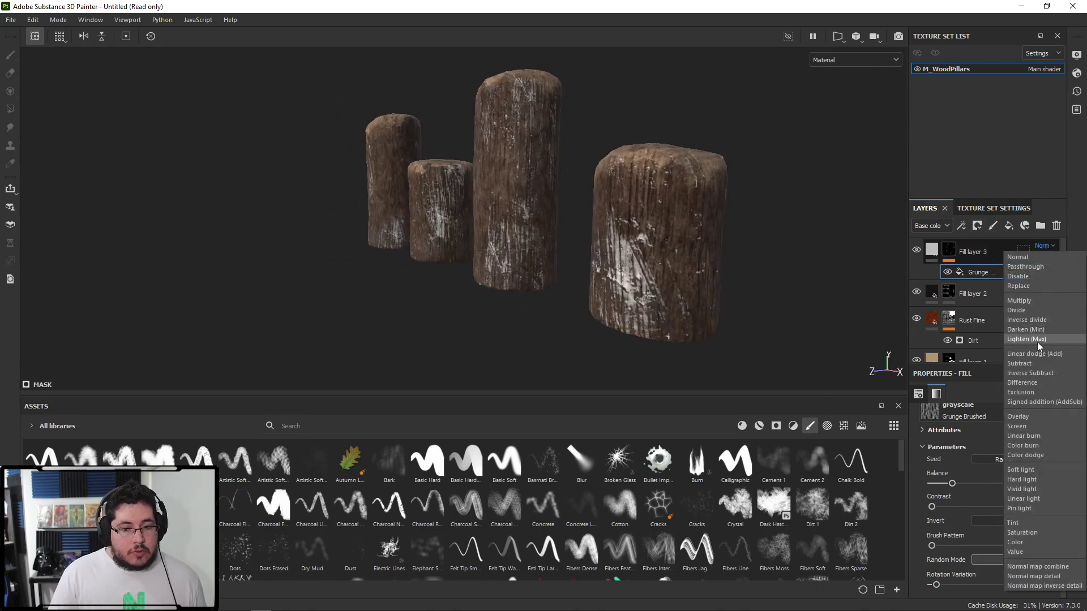
left_click(1038, 359)
left_click(1044, 246)
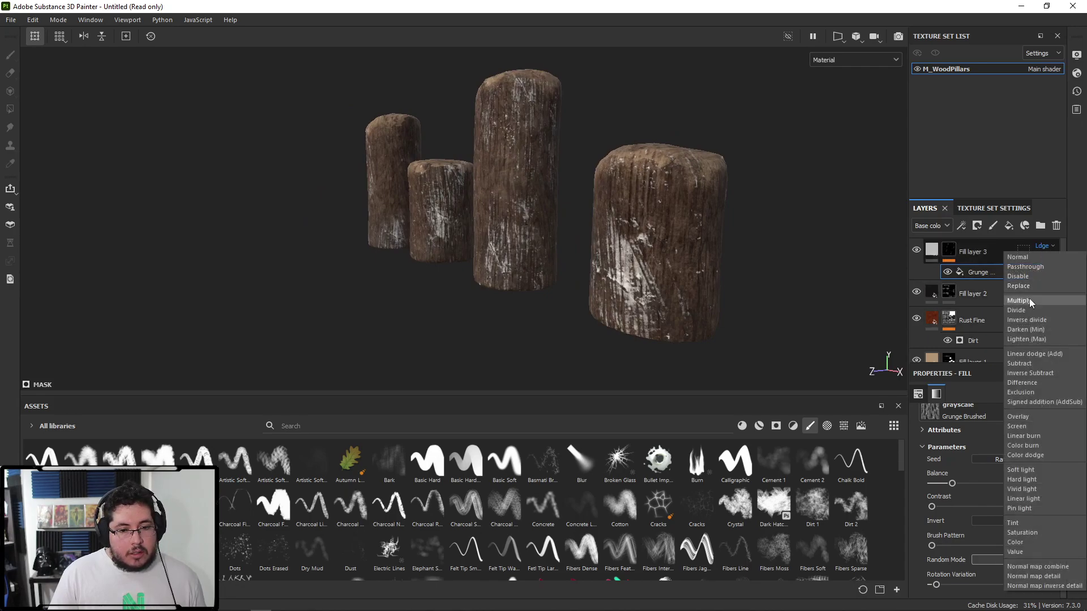
left_click(1019, 301)
left_click(1045, 246)
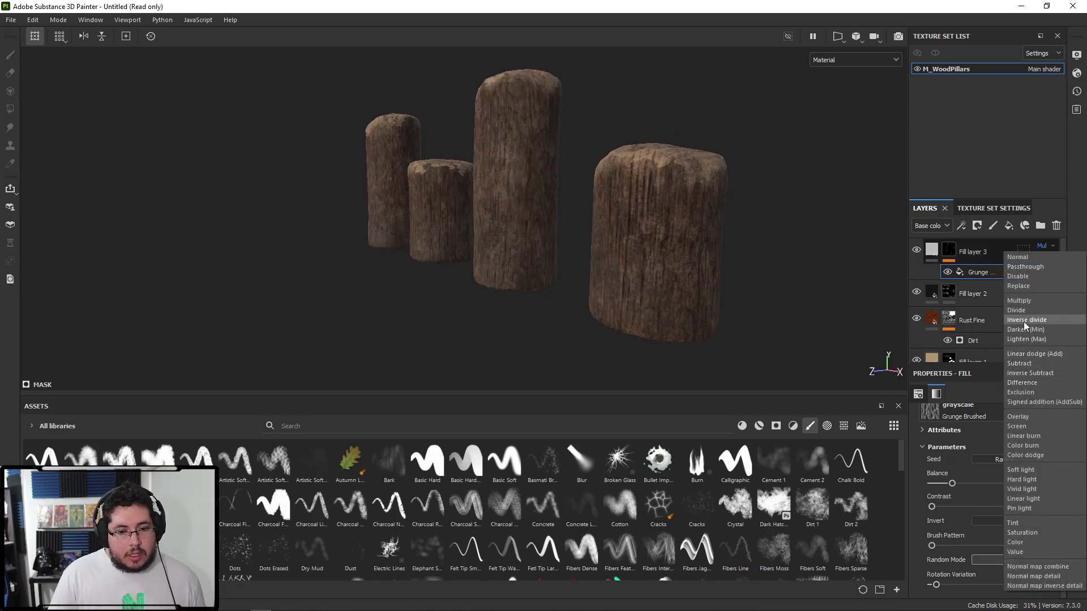
left_click(1027, 320)
left_click_drag(1054, 278, 1034, 281)
left_click_drag(567, 254, 570, 286, "alt")
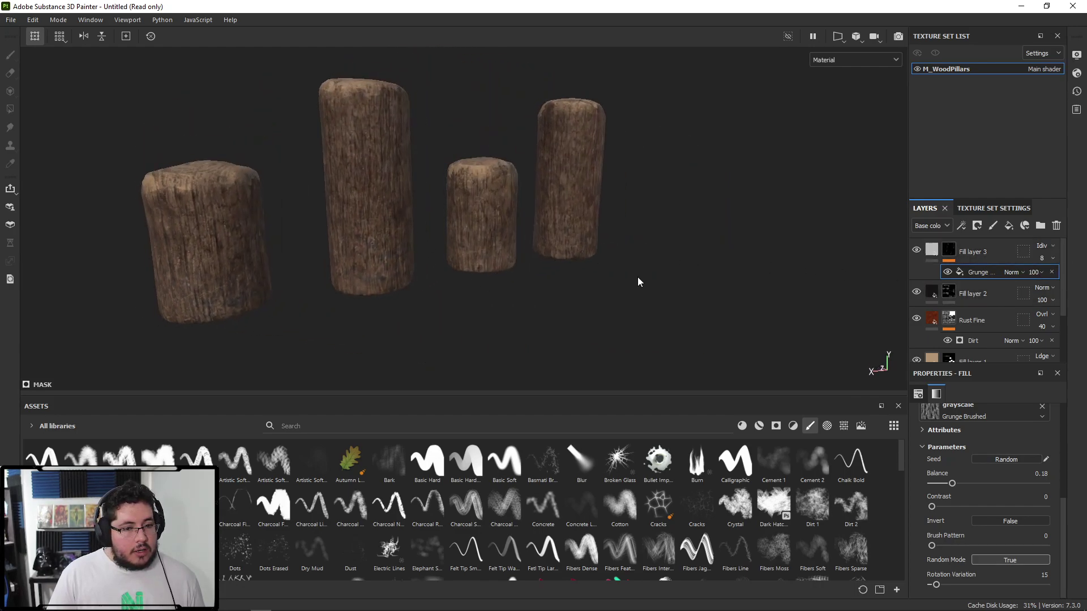
left_click_drag(705, 271, 650, 259, "alt")
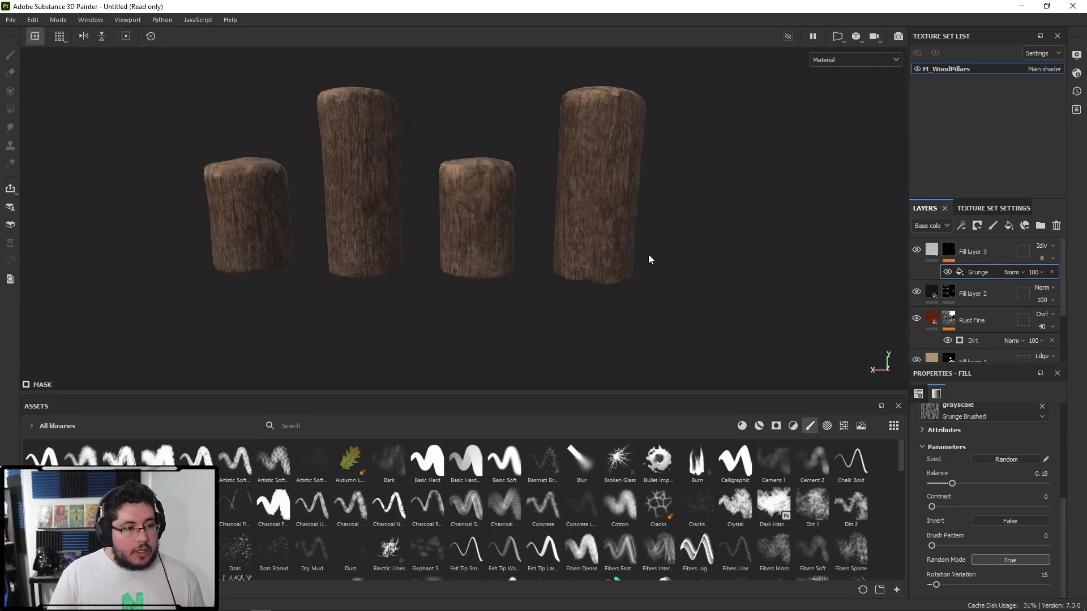
Try Overlay and Soft light blending on Fill layer 3, using 85 opacity with Soft light.
left_click(1041, 249)
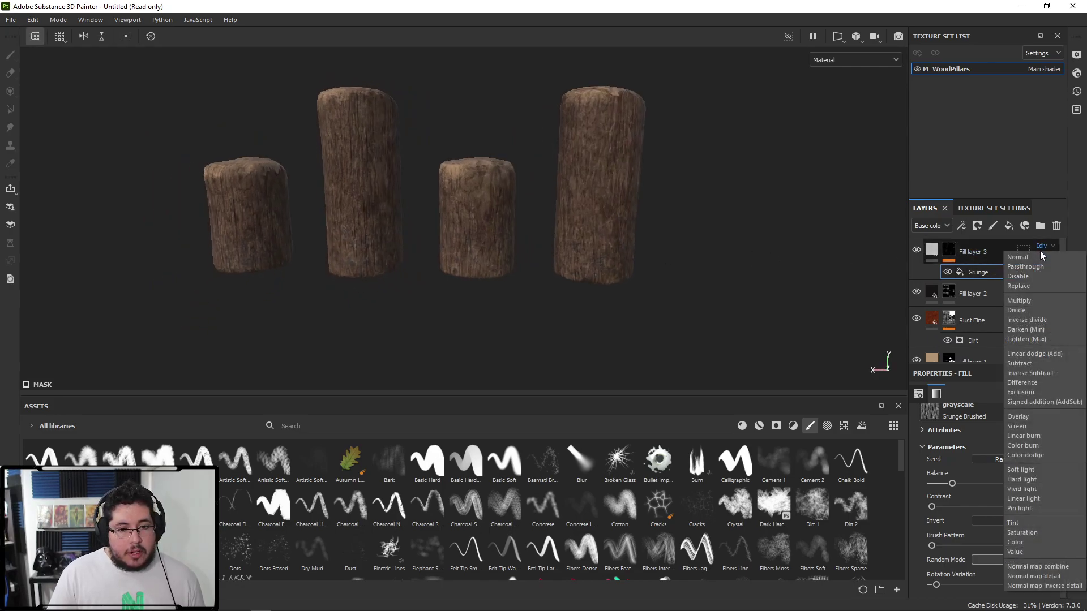
left_click(1032, 419)
mouse_move(1038, 274)
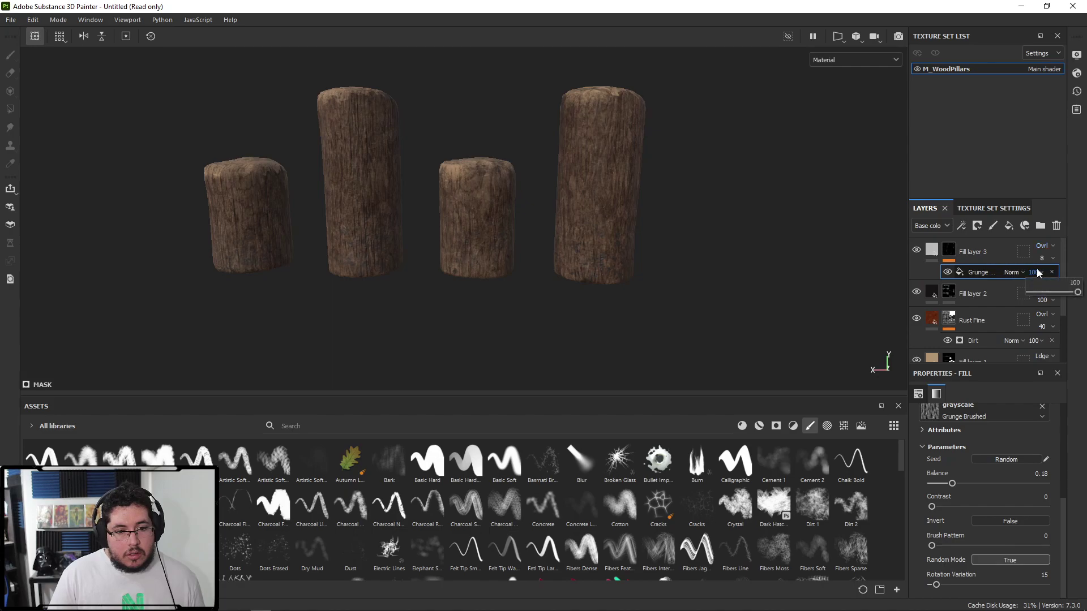
left_click(1040, 248)
left_click(1021, 469)
left_click_drag(708, 288, 743, 289, "alt")
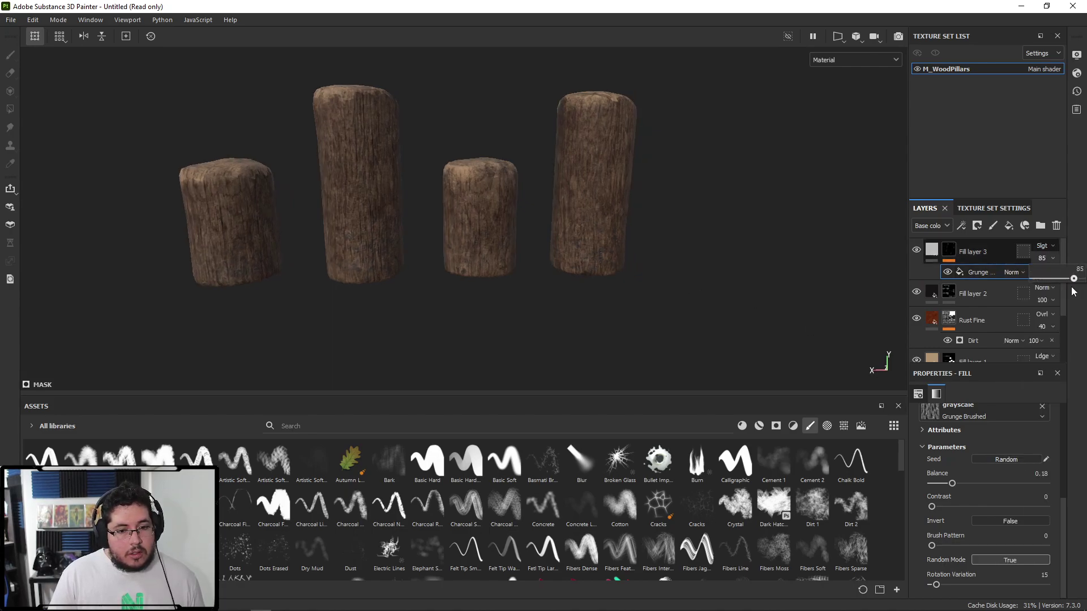
Set Fill layer 3 to Normal blending at 38 opacity and check the pale streaks from all around the pillars.
left_click(1042, 246)
left_click(1030, 262)
left_click(1040, 271)
left_click(1045, 279)
left_click_drag(640, 215, 532, 227, "alt")
right_click_drag(532, 227, 698, 247, "alt")
left_click_drag(702, 252, 347, 265, "alt")
left_click_drag(492, 265, 352, 291, "alt")
left_click_drag(654, 290, 679, 303, "alt")
mouse_move(764, 322)
left_mouse_down("alt")
mouse_move(670, 286)
mouse_move(674, 269)
left_mouse_up("alt")
Add a paint effect to Fill layer 3's mask and soften the pale streaks on the pillars with a 21.05 brush.
right_click(946, 247)
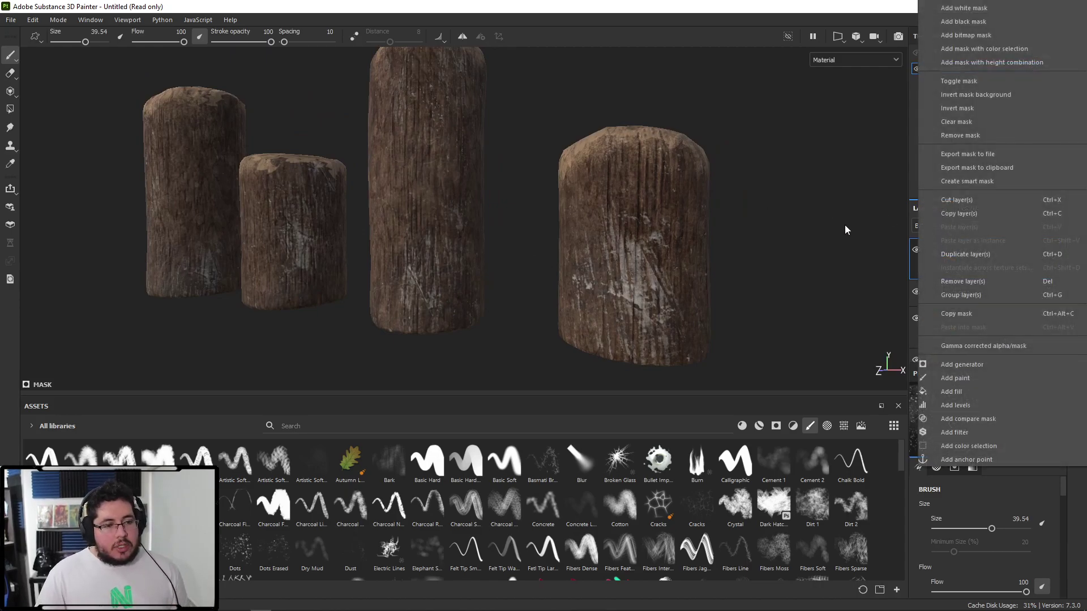
left_click(964, 21)
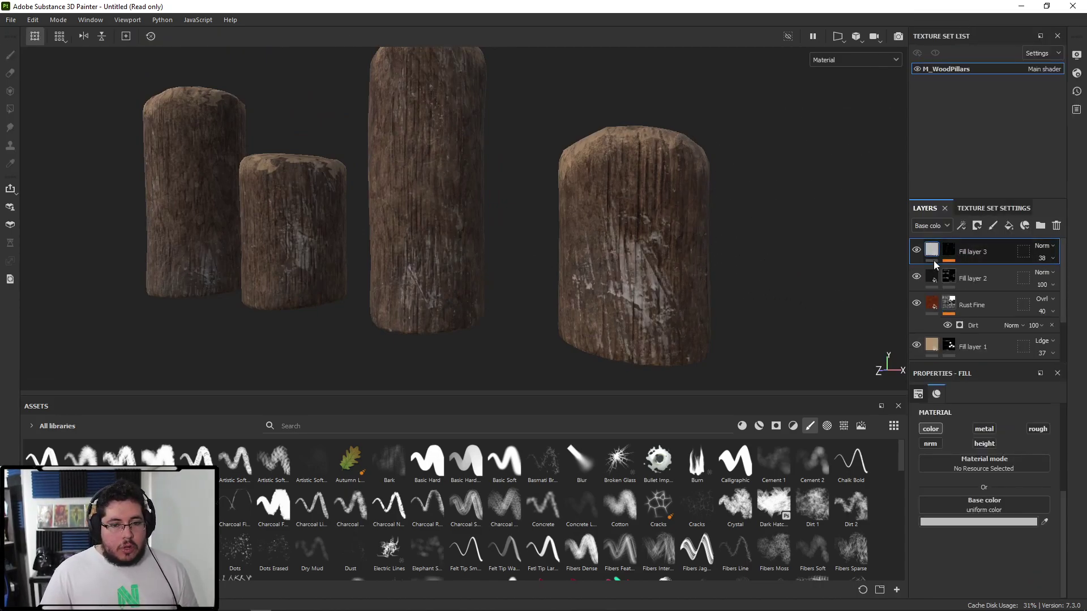
right_click(949, 251)
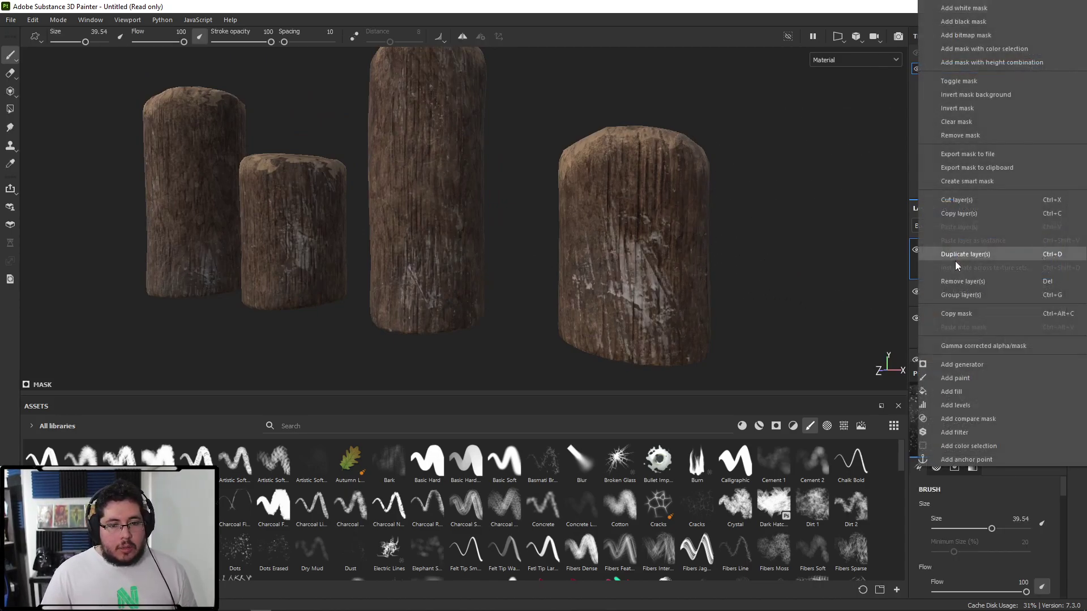
left_click(956, 378)
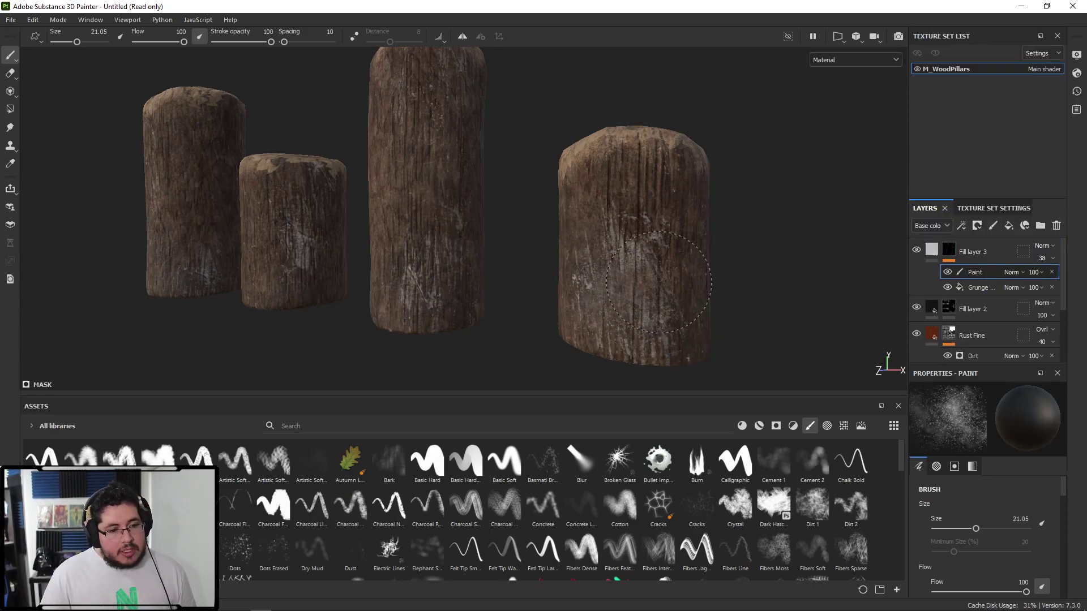
mouse_move(613, 318)
left_mouse_down("alt")
mouse_move(534, 311)
mouse_move(668, 276)
left_mouse_up("alt")
scroll(668, 276, "down", 2)
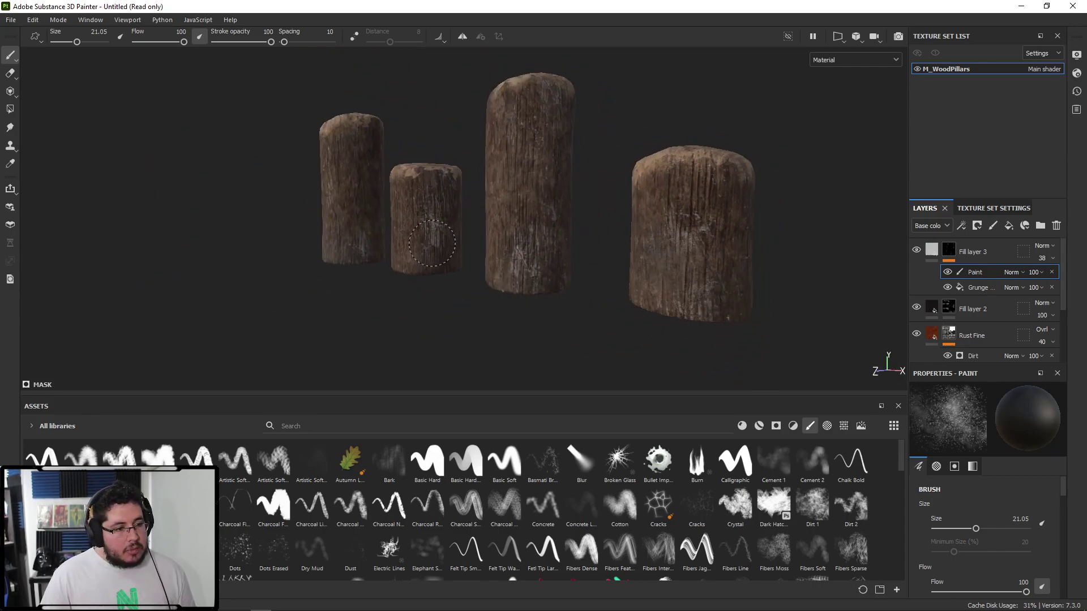
mouse_move(435, 237)
left_mouse_down("alt")
mouse_move(471, 260)
mouse_move(381, 296)
mouse_move(172, 259)
mouse_move(353, 256)
mouse_move(657, 165)
mouse_move(525, 213)
mouse_move(539, 233)
mouse_move(343, 233)
mouse_move(730, 236)
mouse_move(655, 294)
mouse_move(640, 218)
mouse_move(331, 298)
mouse_move(461, 287)
mouse_move(560, 230)
mouse_move(702, 260)
mouse_move(515, 285)
mouse_move(635, 308)
mouse_move(376, 345)
mouse_move(514, 294)
mouse_move(702, 266)
mouse_move(823, 267)
left_mouse_up("alt")
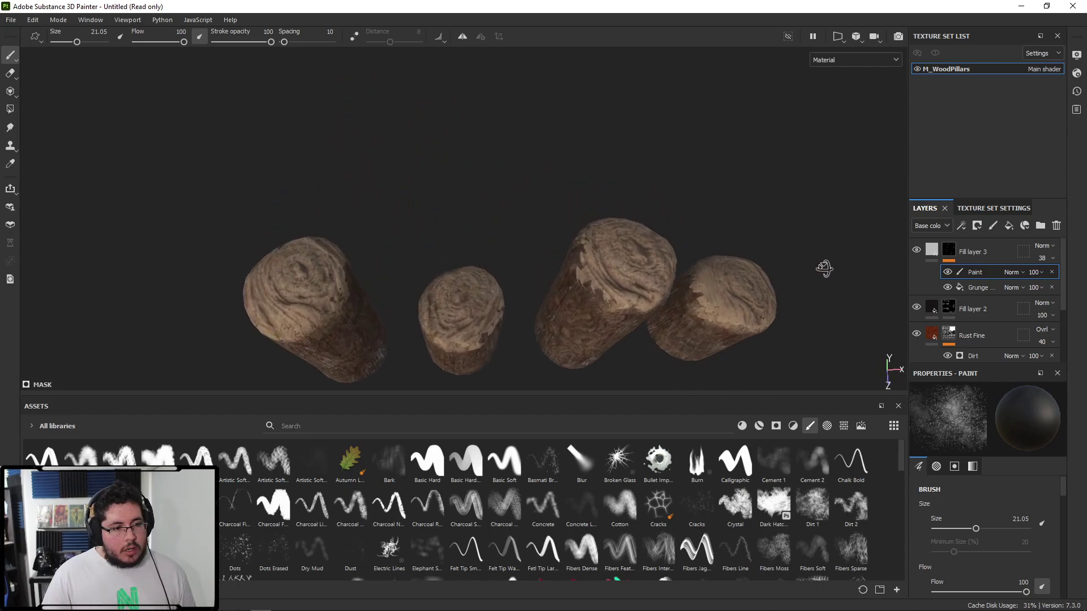
Open the texture export settings and browse for the output directory in G:/ProyectosCritical/2021/Nextut_Live.
left_click(12, 20)
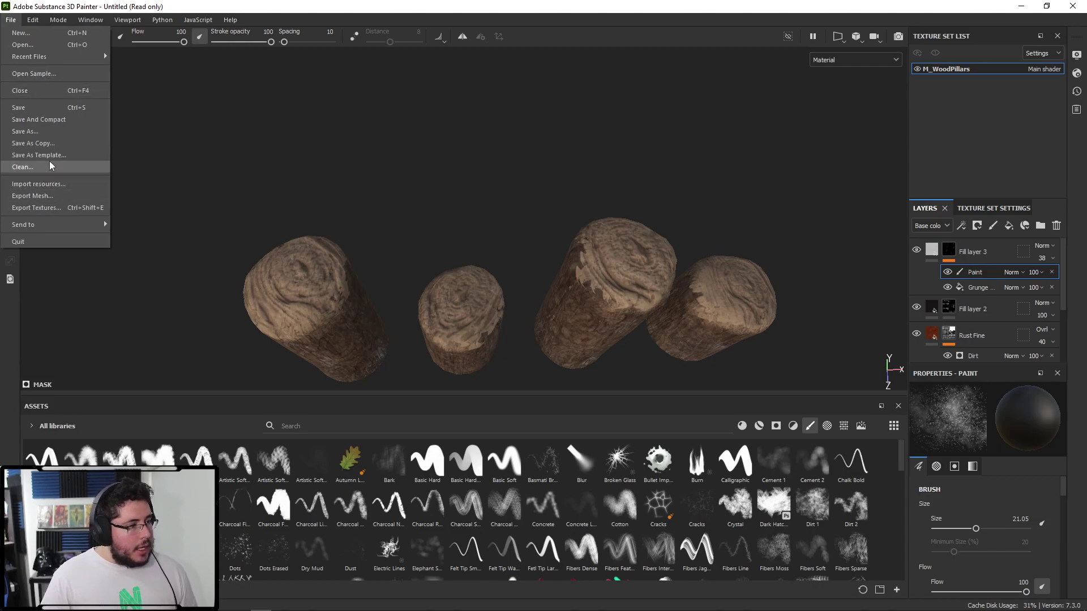
left_click(37, 208)
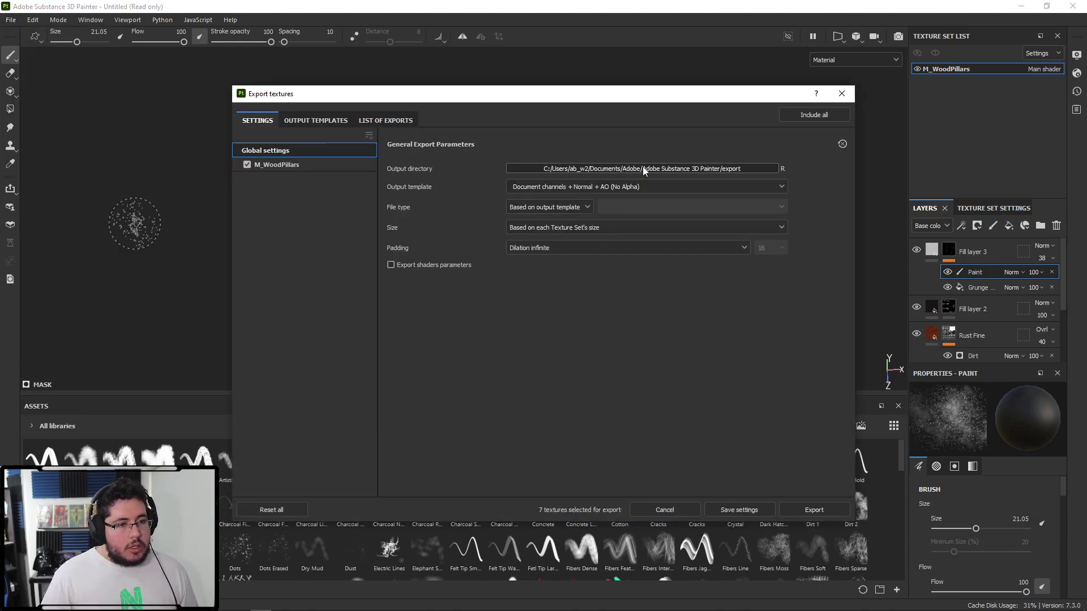
left_click(643, 169)
scroll(284, 237, "up", 1)
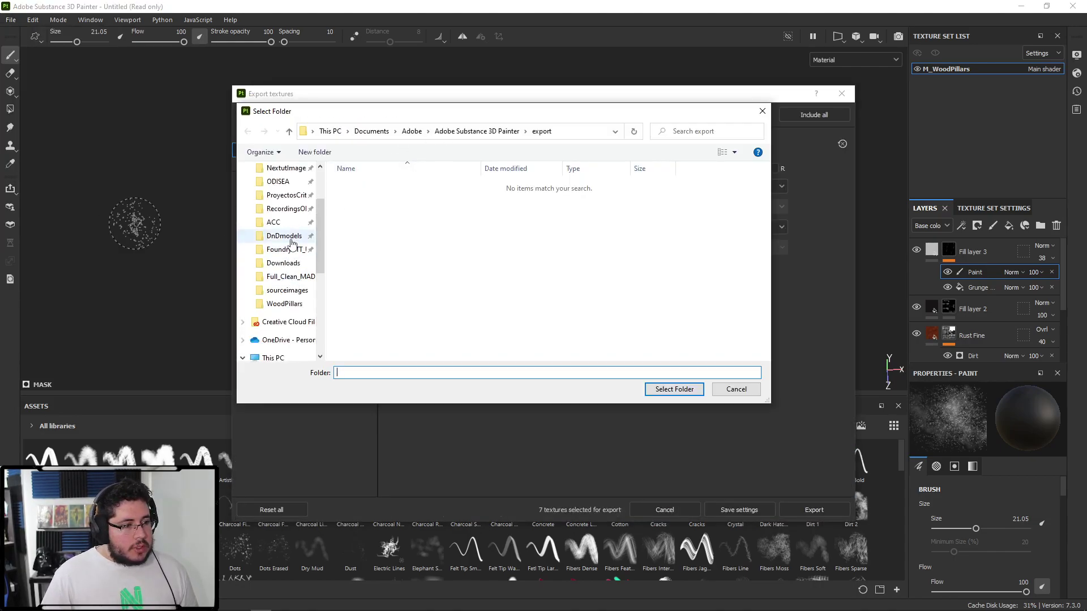
left_click(286, 194)
left_click(357, 186)
double_click(356, 196)
scroll(385, 284, "down", 3)
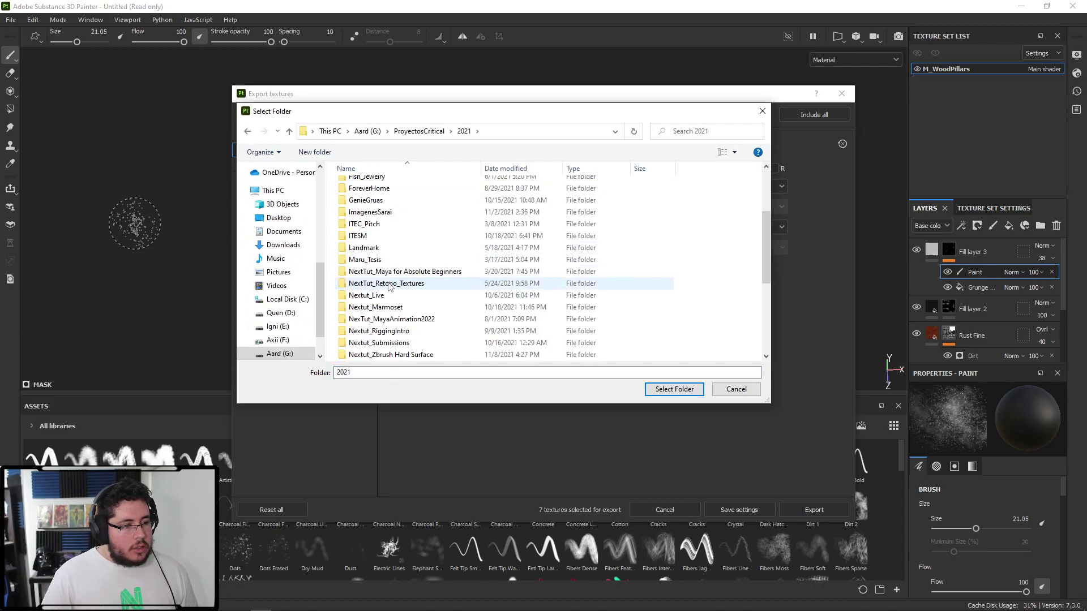
left_click(385, 295)
double_click(385, 296)
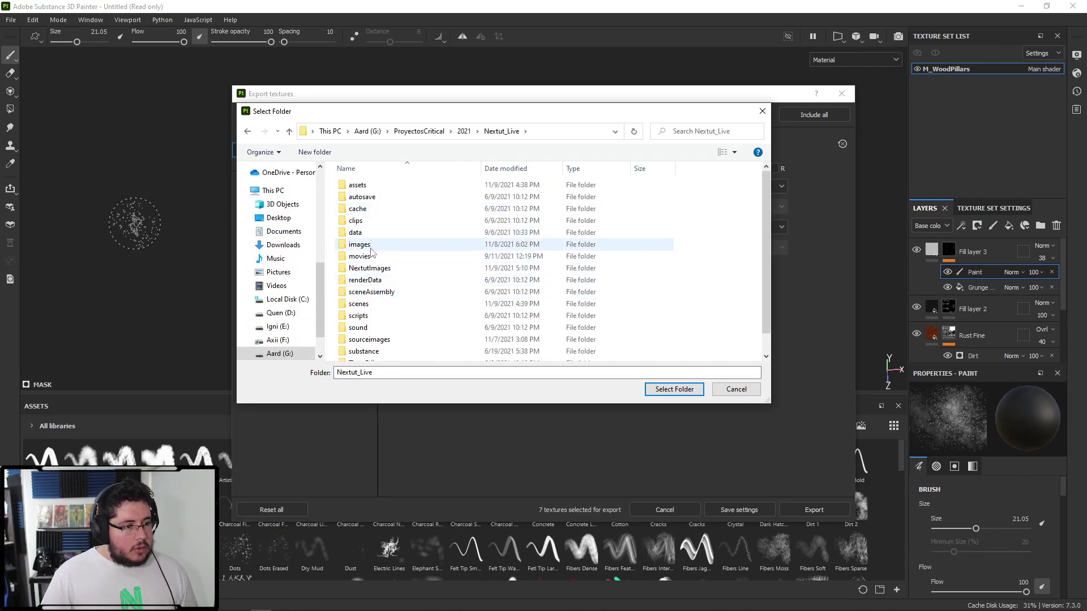
Set the WoodPillars folder inside assets/Lighthouse as the export output directory.
double_click(374, 244)
scroll(403, 327, "down", 2)
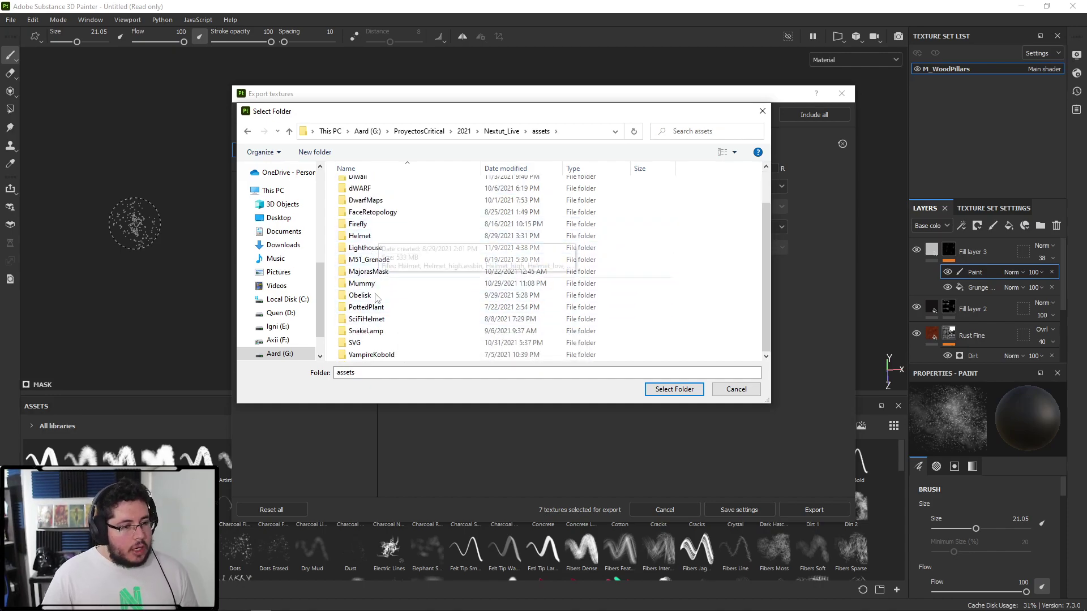
left_click(376, 248)
double_click(376, 247)
double_click(362, 187)
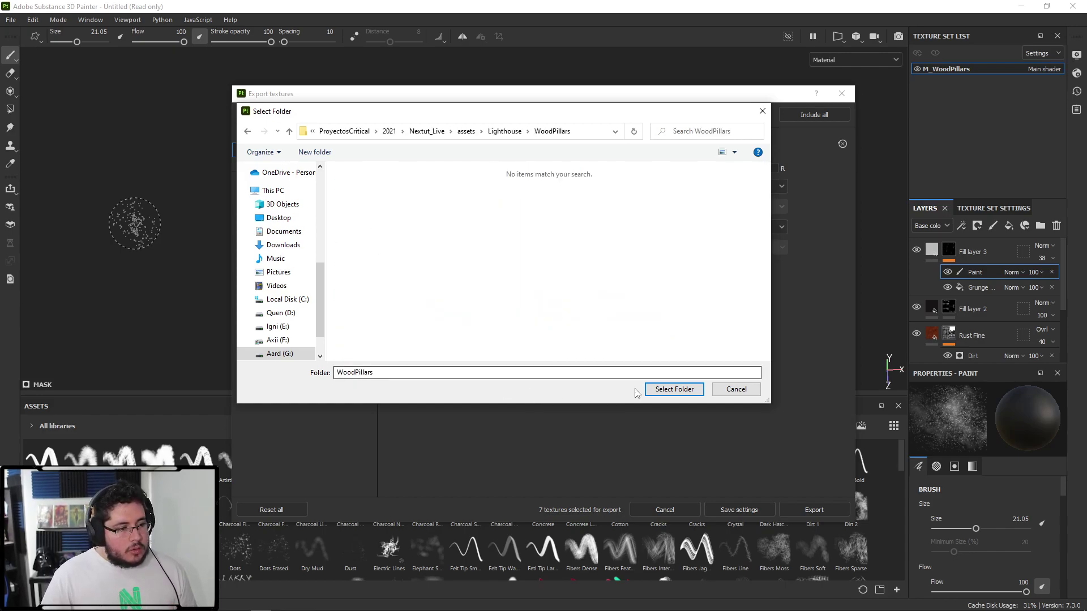
left_click(668, 389)
Export the M_WoodPillars textures with the Unreal Engine 4 (Packed) template as targa files at 8 bits.
left_click(600, 190)
scroll(563, 256, "down", 6)
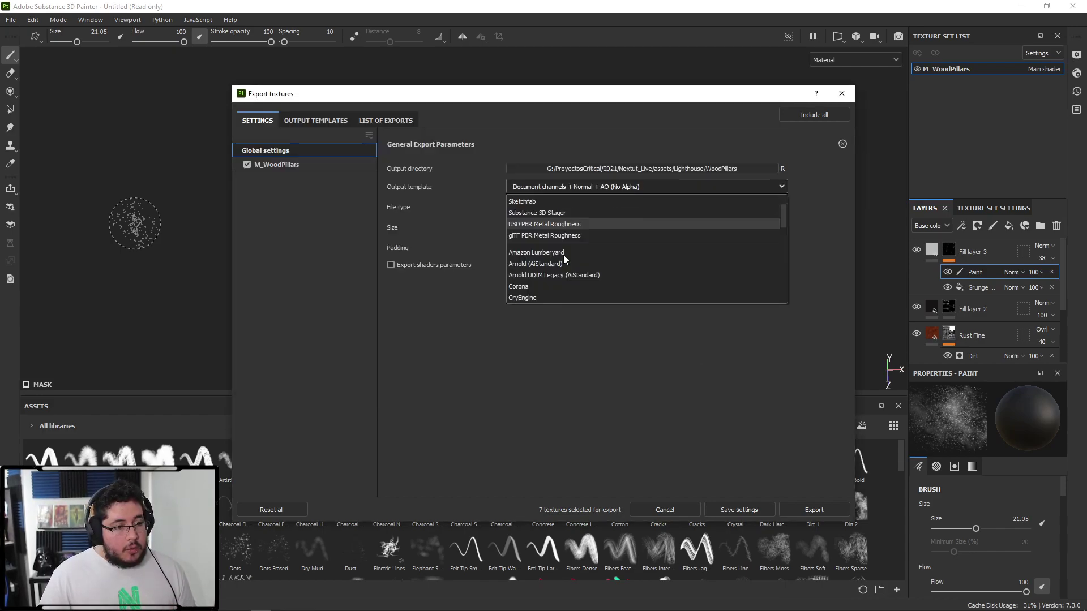
scroll(563, 255, "down", 1)
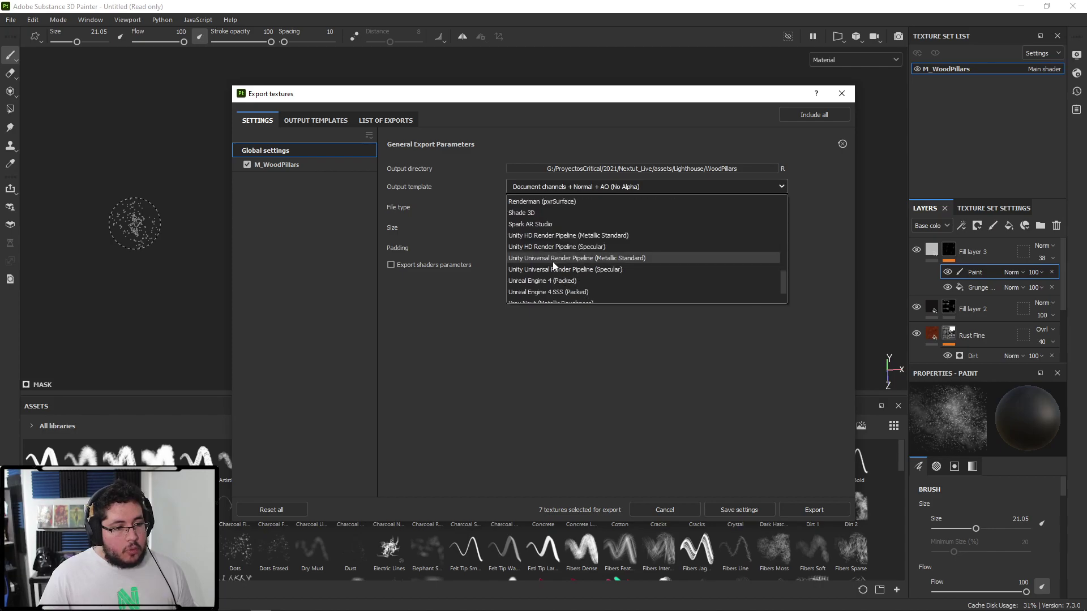
left_click(543, 282)
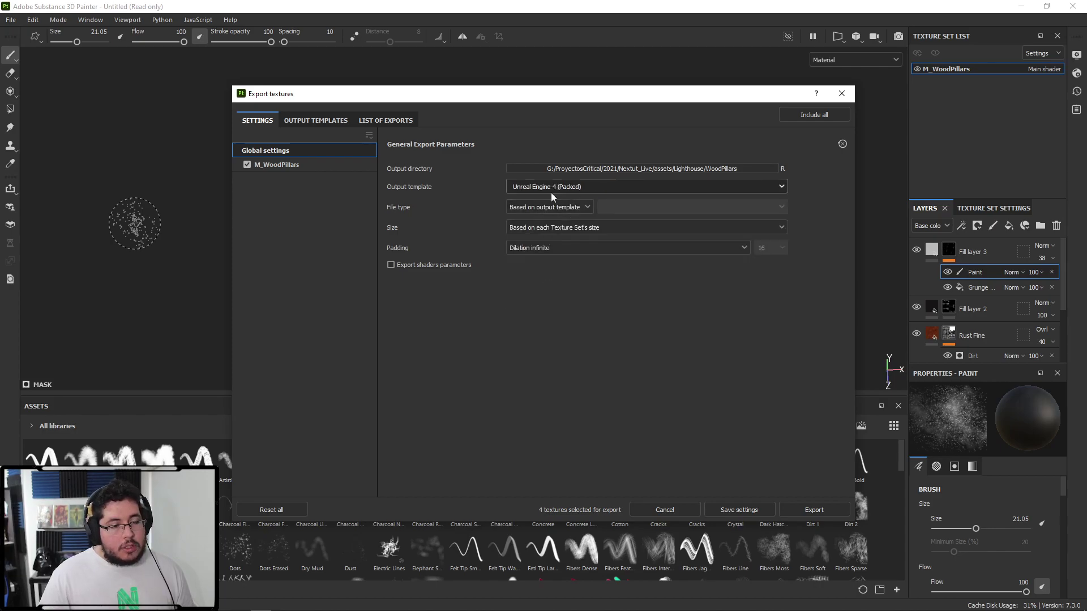
left_click(579, 207)
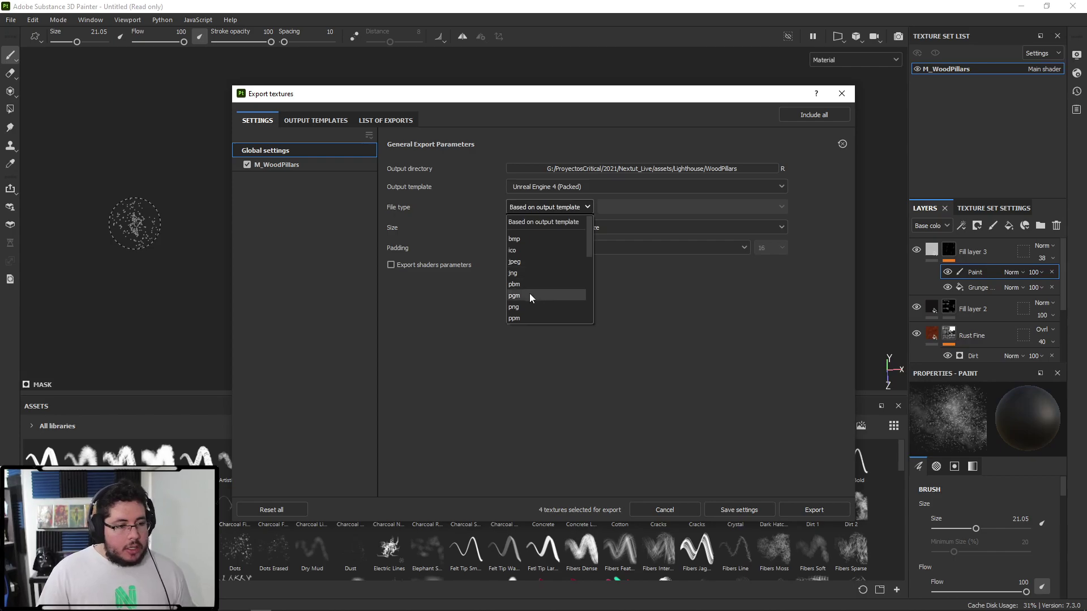
left_click(527, 267)
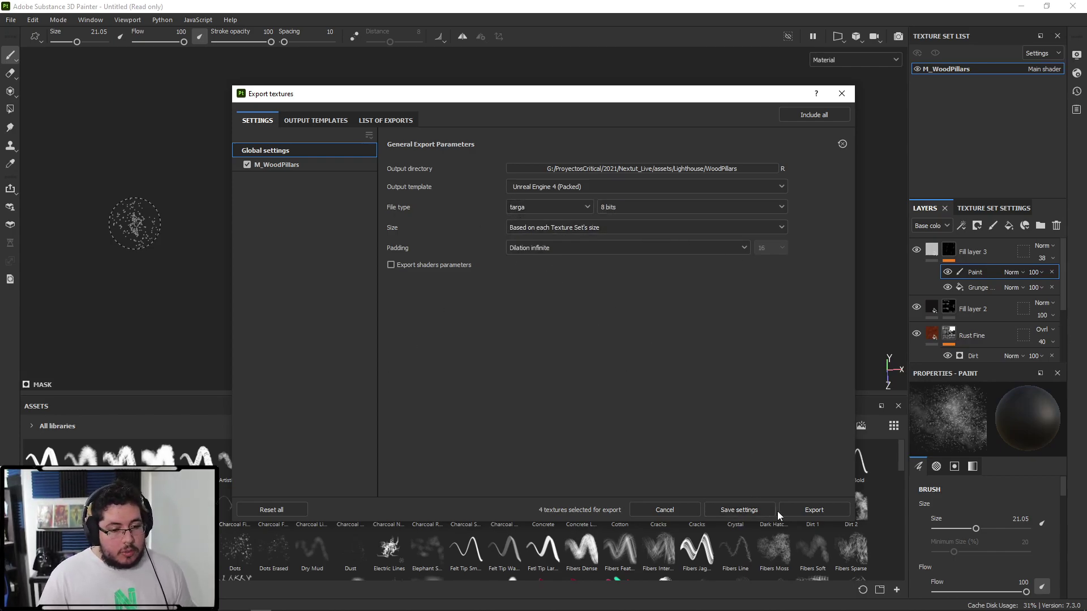
left_click(815, 510)
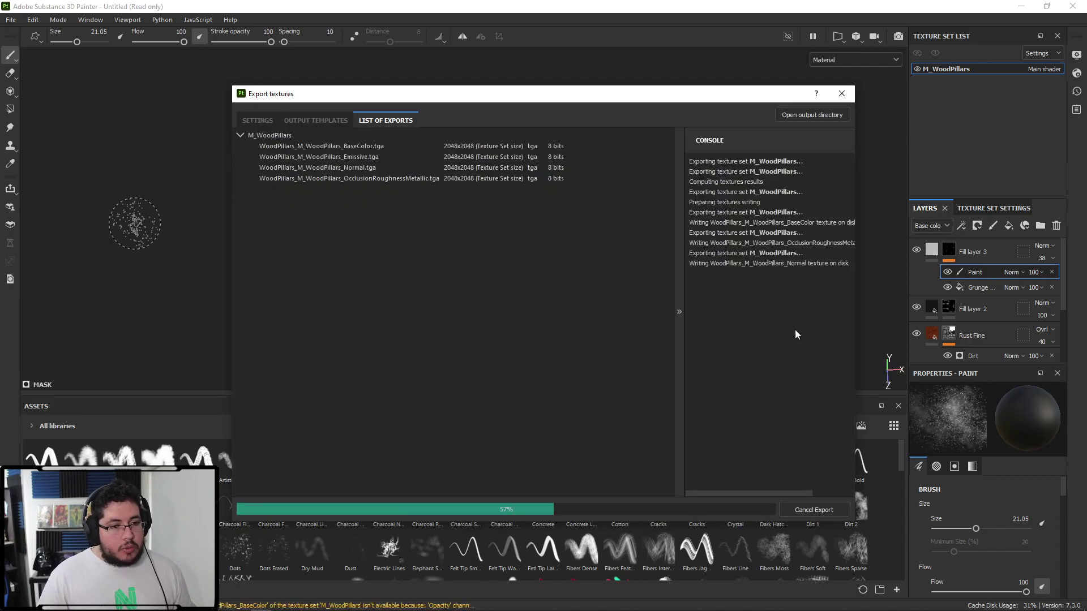
Open the output directory and delete the exported BaseColor, Normal and OcclusionRoughnessMetallic targa files.
left_click(814, 115)
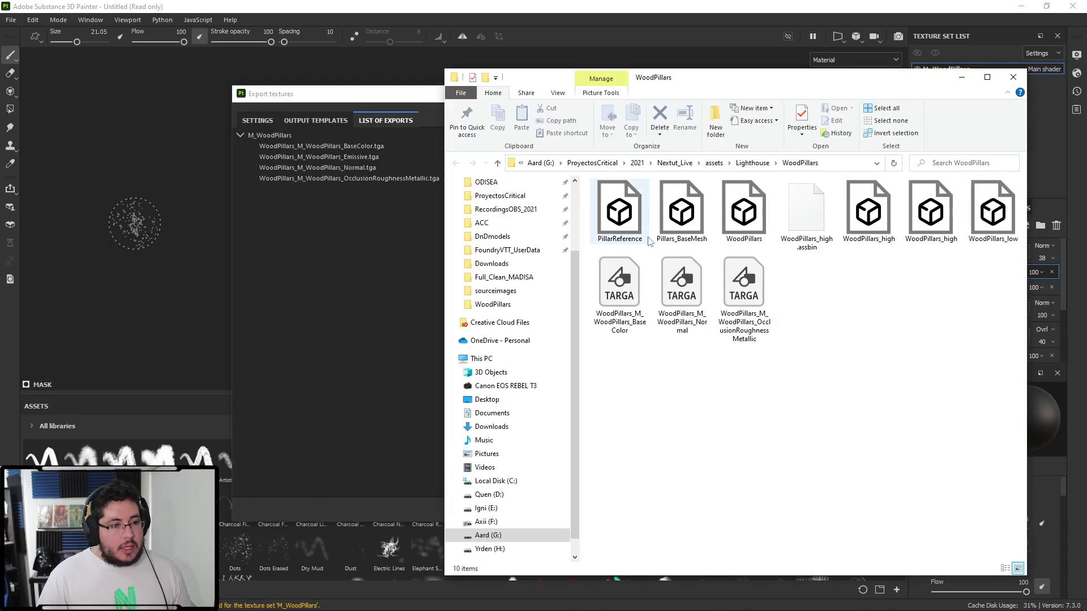
left_click(632, 327)
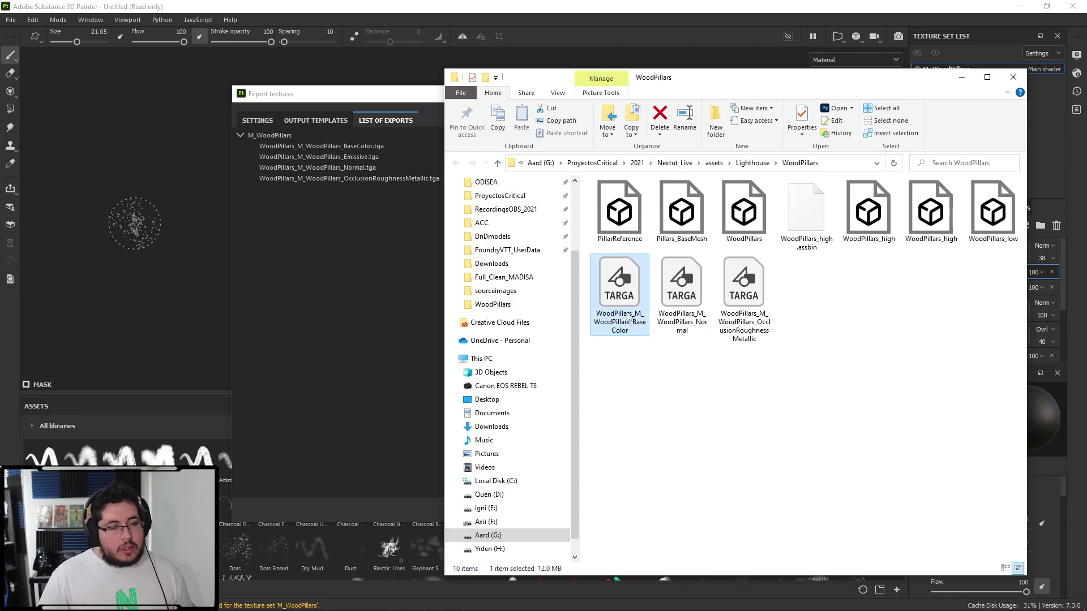
left_click_drag(721, 362, 620, 315)
key("Delete")
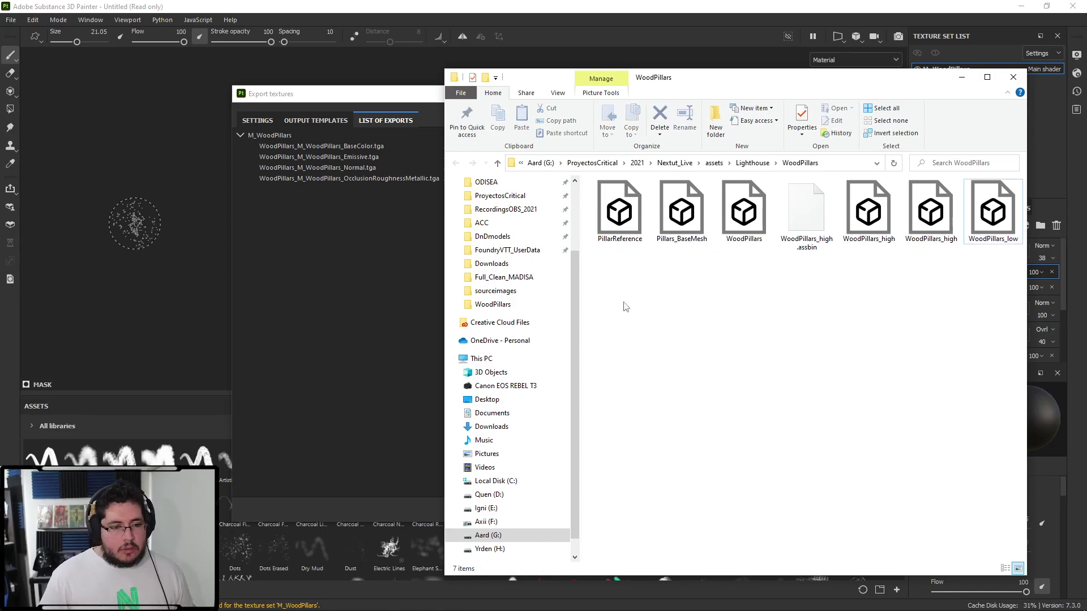
Examine the output map names of the Unreal Engine 4 (Packed) template in the texture export settings.
left_click(410, 102)
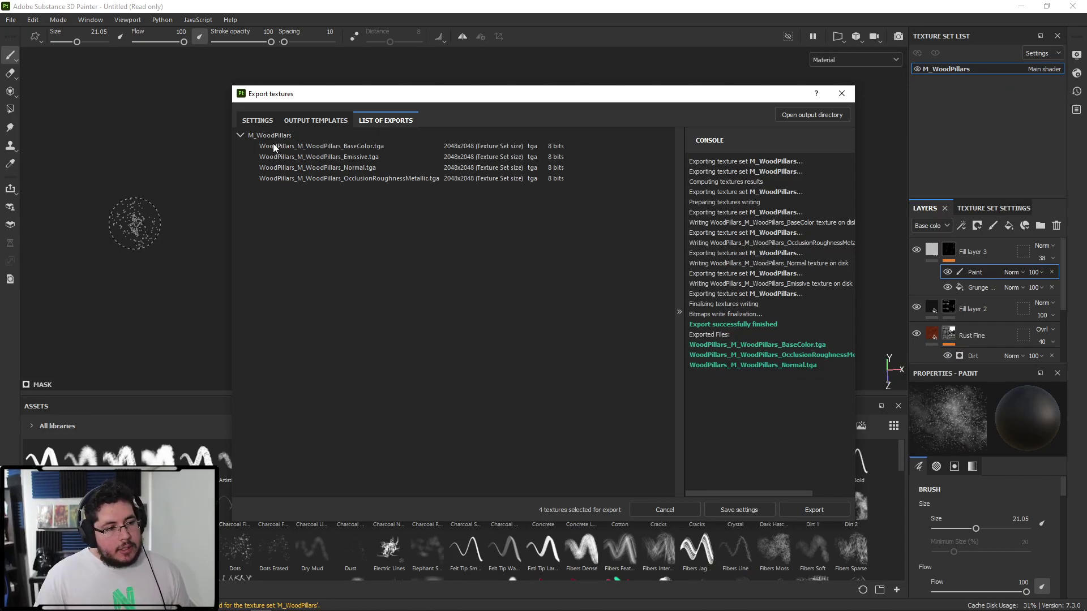
left_click(299, 121)
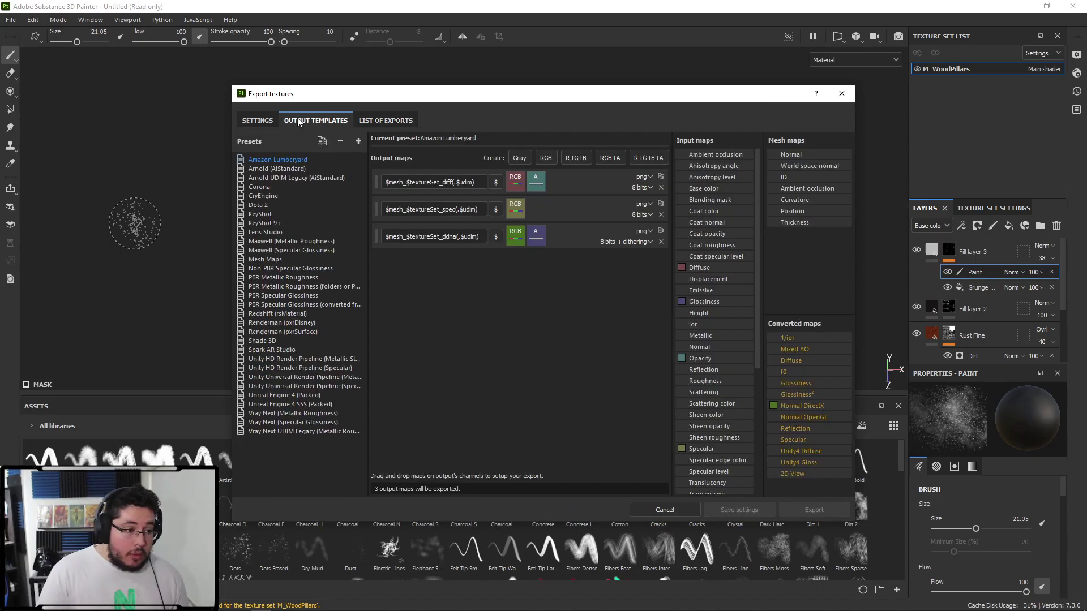
left_click(280, 396)
left_click_drag(418, 182, 385, 182)
left_click(398, 181)
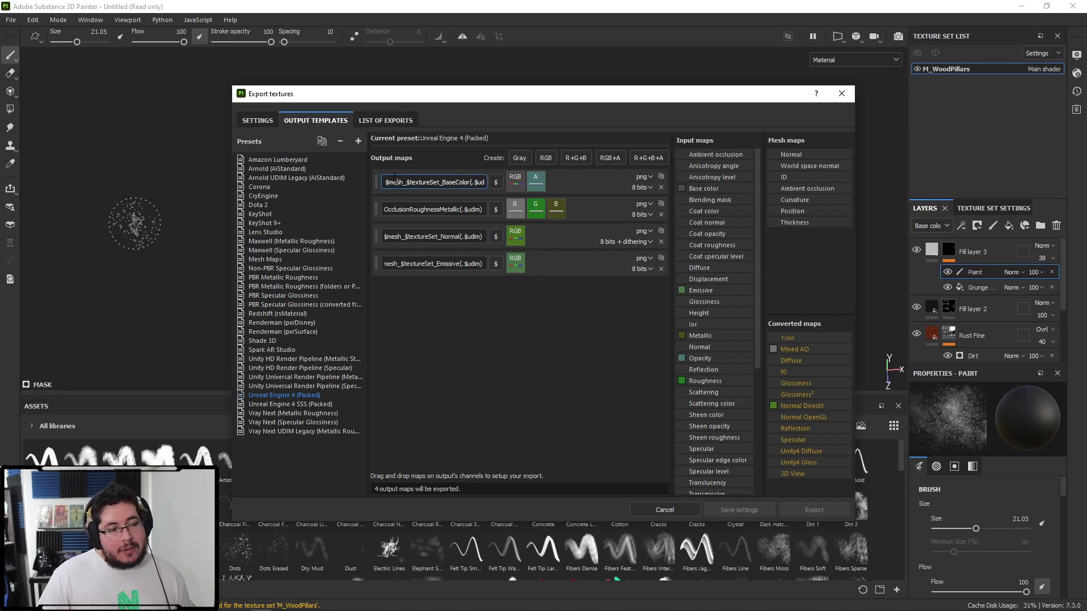
left_click_drag(402, 210, 485, 209)
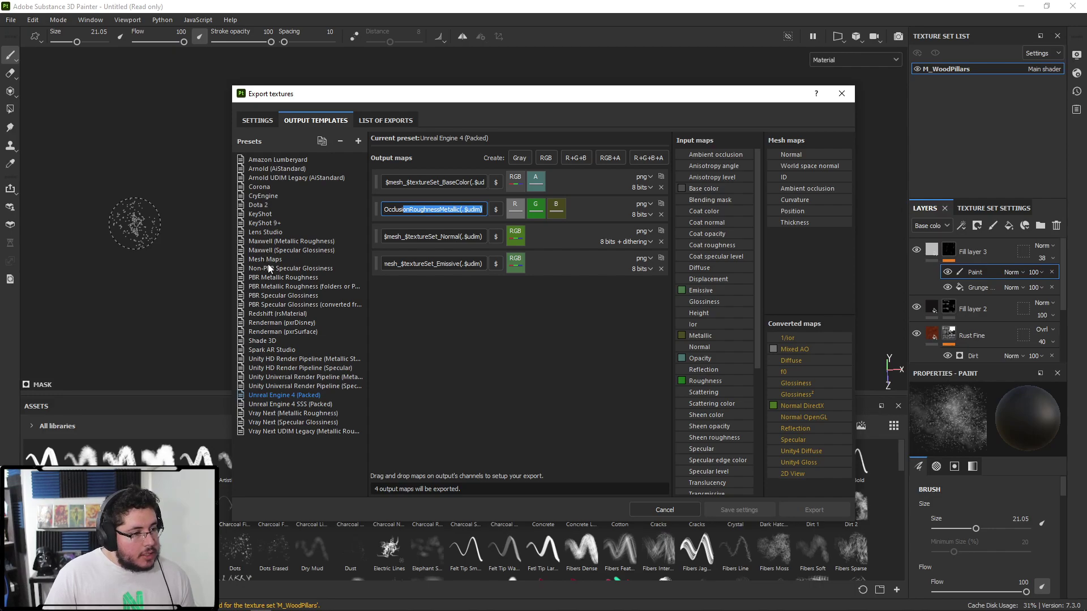
Duplicate the Unreal Engine 4 (Packed) output template and rename the copy as Unreal Engine 4 (Packed) Nextut.
left_click(290, 454)
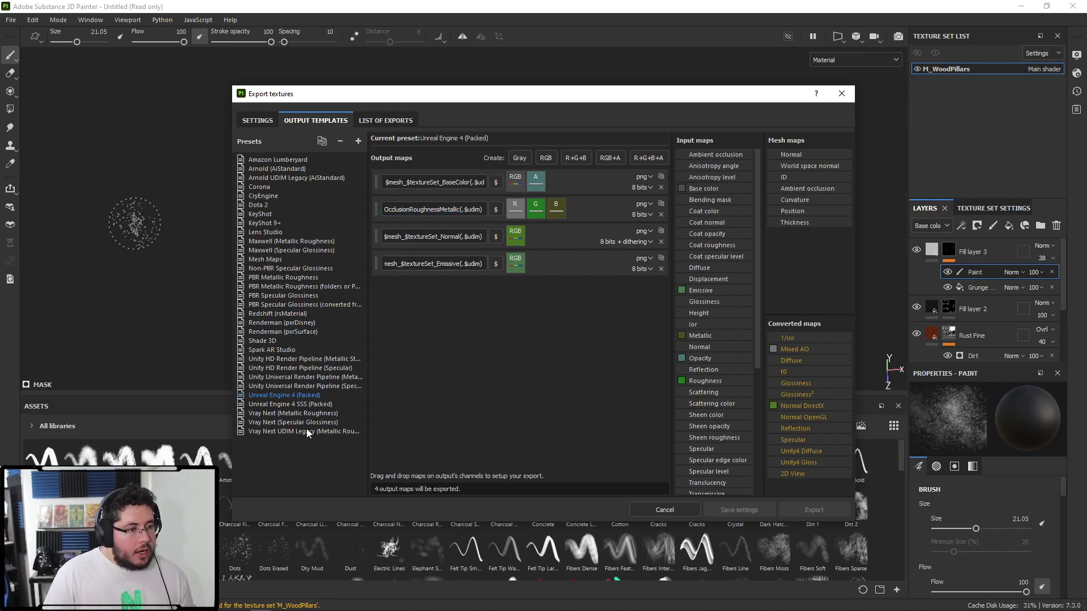
right_click(294, 396)
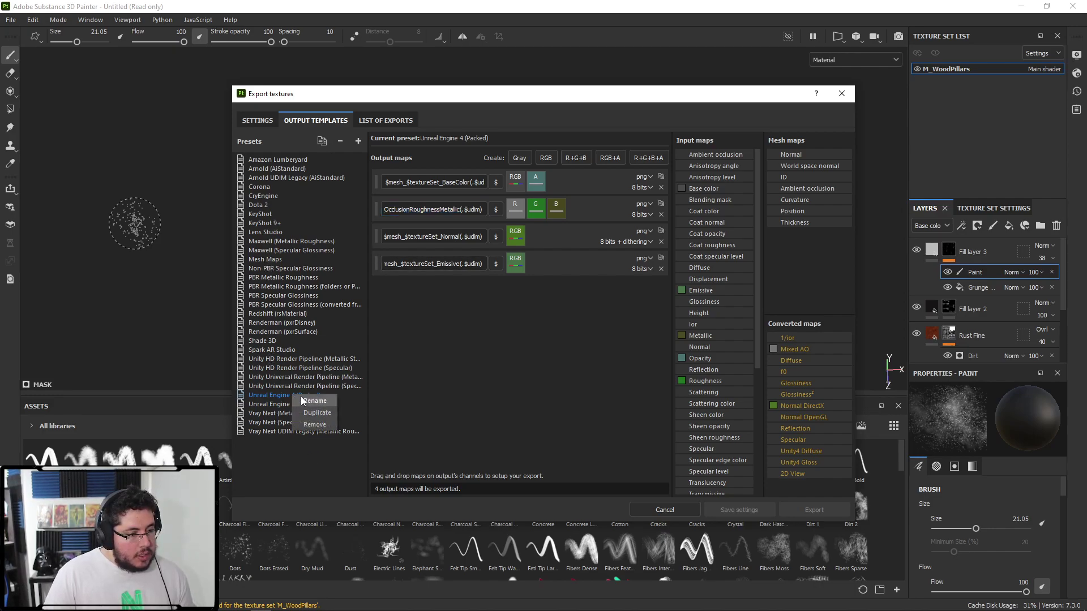
left_click(307, 414)
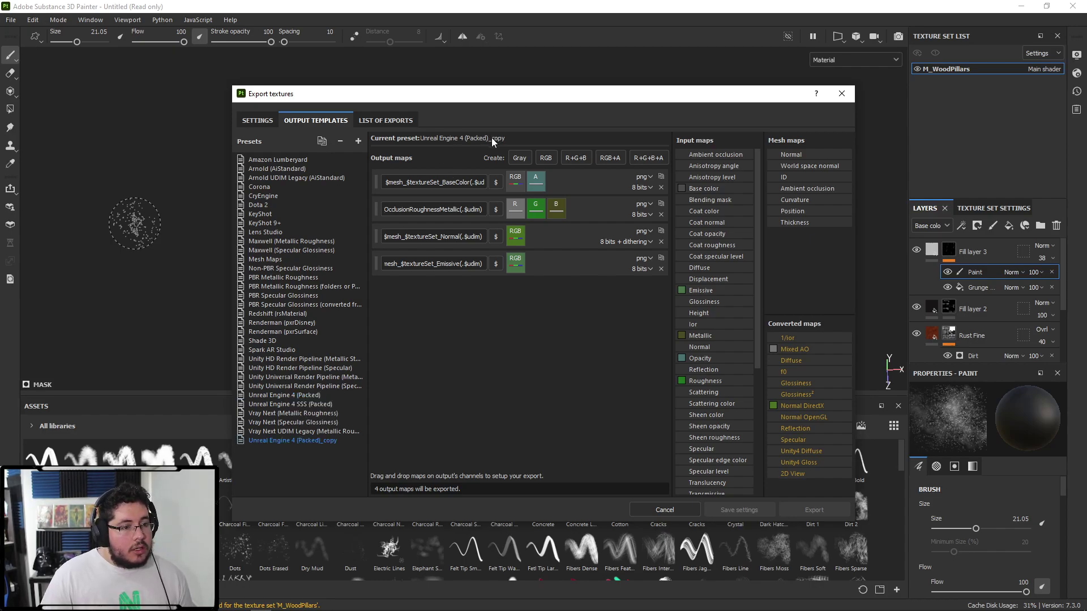
right_click(315, 440)
left_click(325, 444)
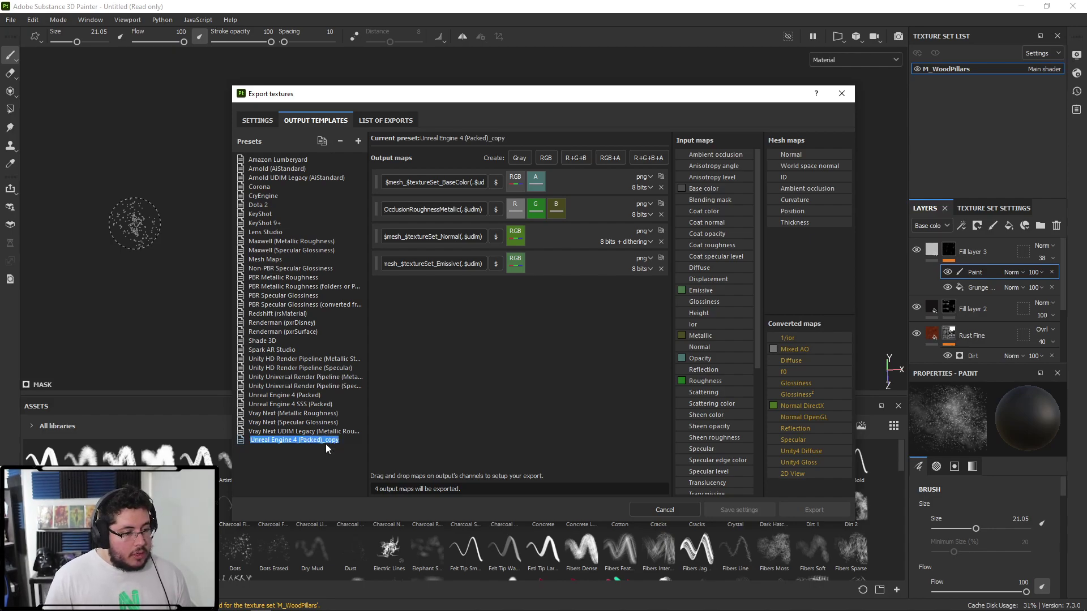
key("BackSpace")
key("BackSpace")
type("Nextut")
key("Return")
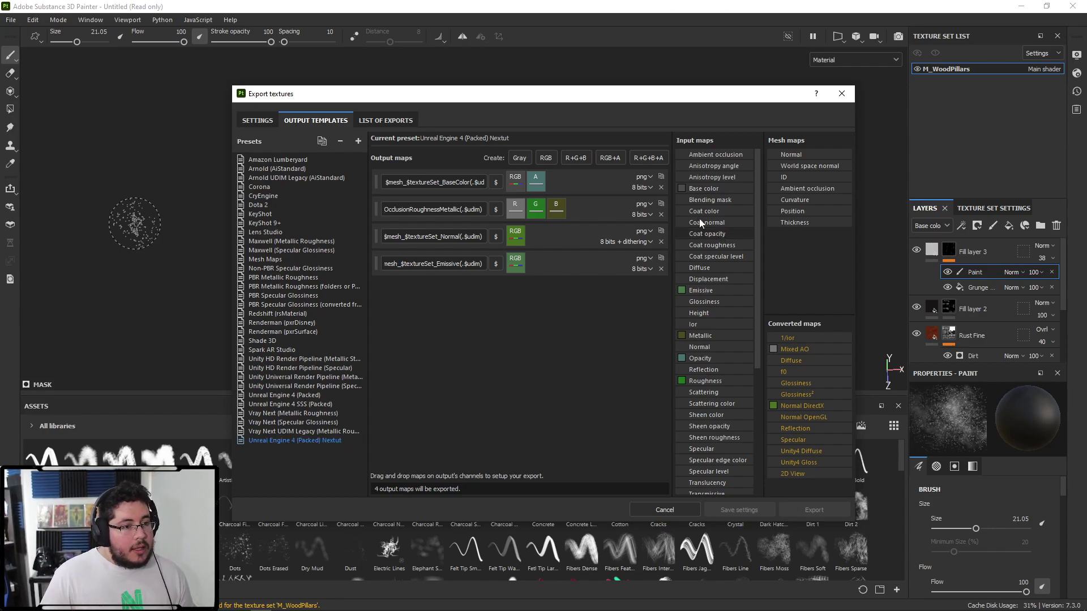
Remove the $mesh_ prefix from the BaseColor and OcclusionRoughnessMetallic output map names so they start with $textureSet.
left_click_drag(403, 182, 384, 184)
key("BackSpace")
key("Delete")
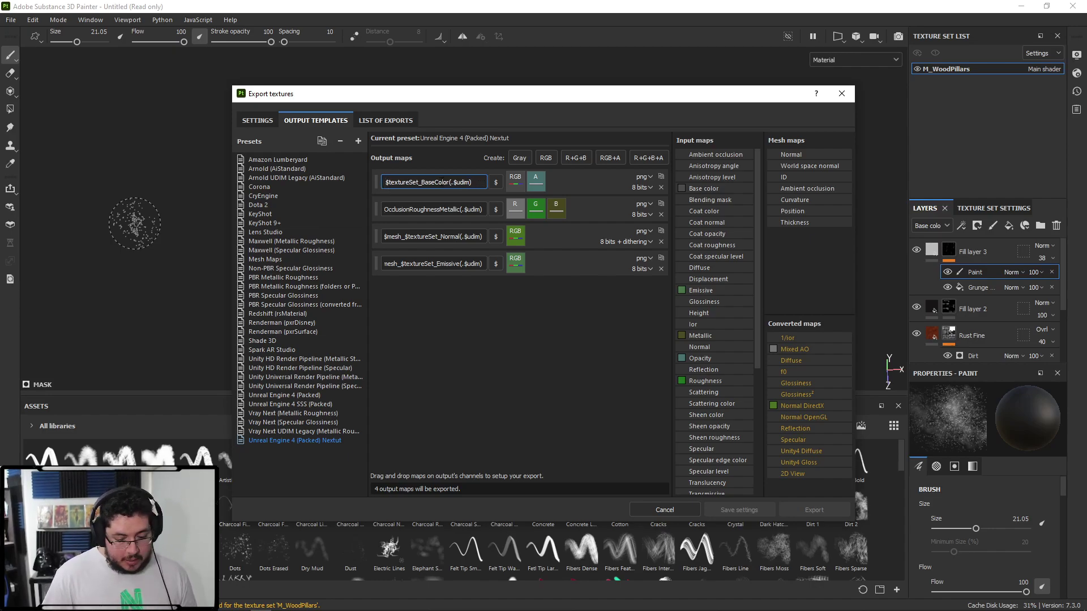
left_click_drag(398, 210, 321, 205)
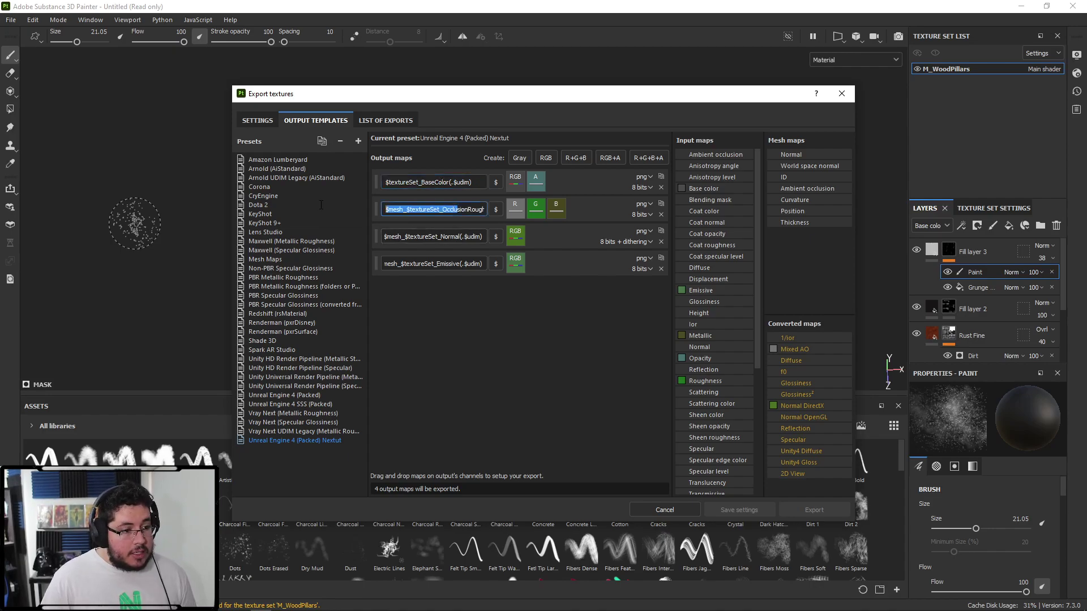
left_click(406, 210)
key("BackSpace")
key("BackSpace")
key("BackSpace")
key("BackSpace")
key("BackSpace")
key("BackSpace")
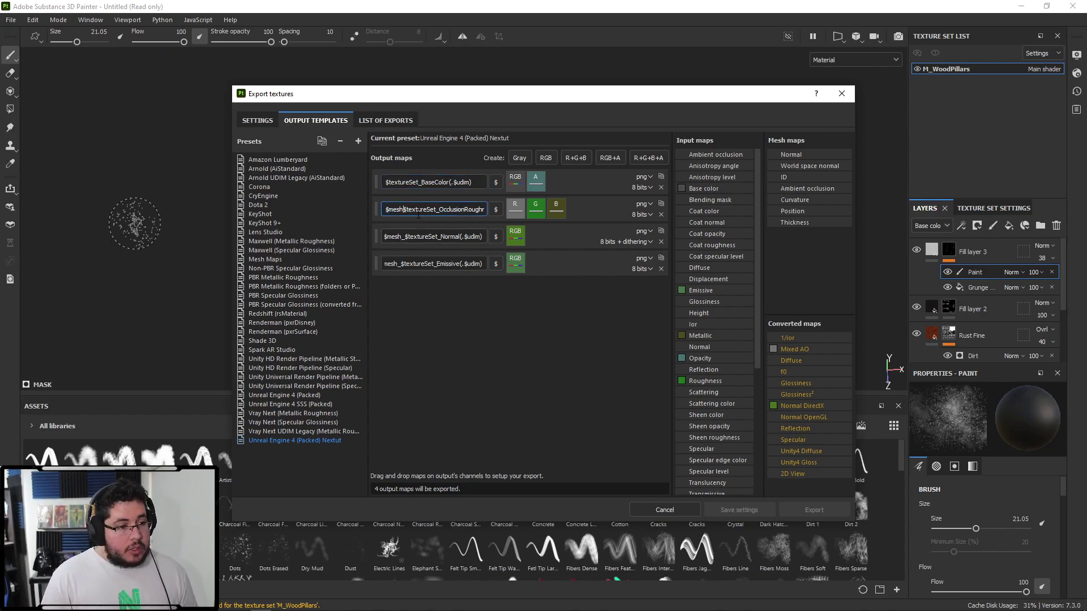
Remove the $mesh_ prefix from the Normal and Emissive output map names of the Nextut template.
left_click_drag(404, 236, 329, 281)
key("BackSpace")
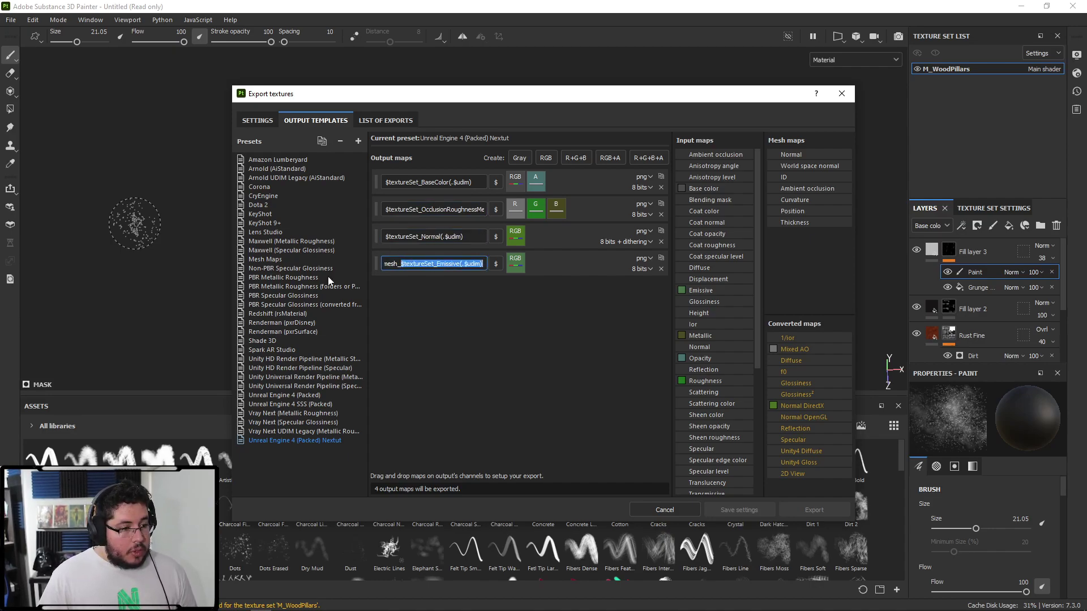
left_click_drag(400, 264, 352, 268)
key("BackSpace")
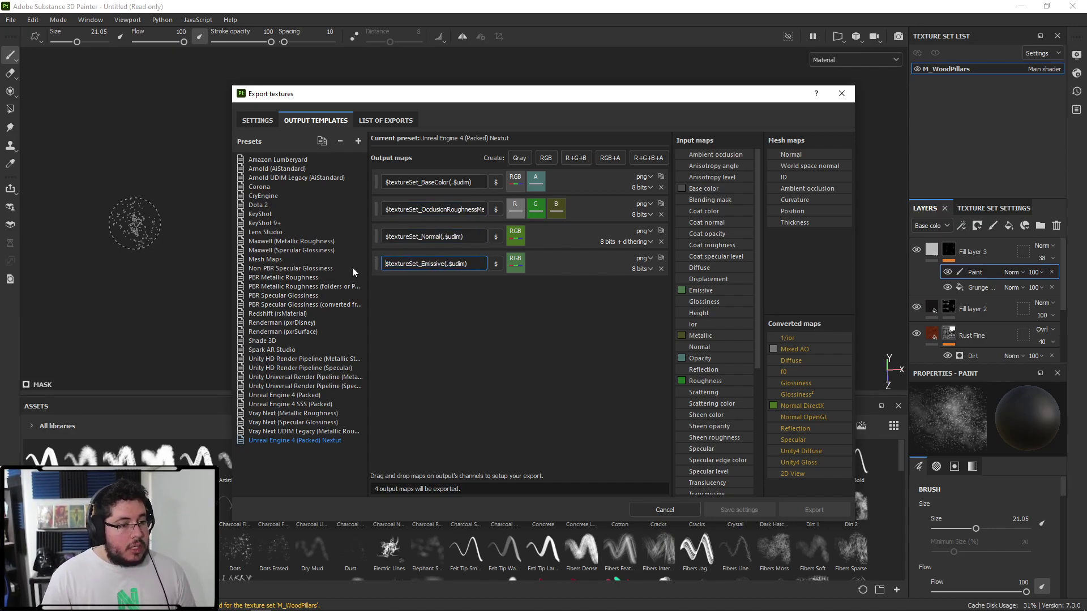
Export the M_WoodPillars textures with the Unreal Engine 4 (Packed) Nextut output template.
left_click(258, 120)
left_click(529, 187)
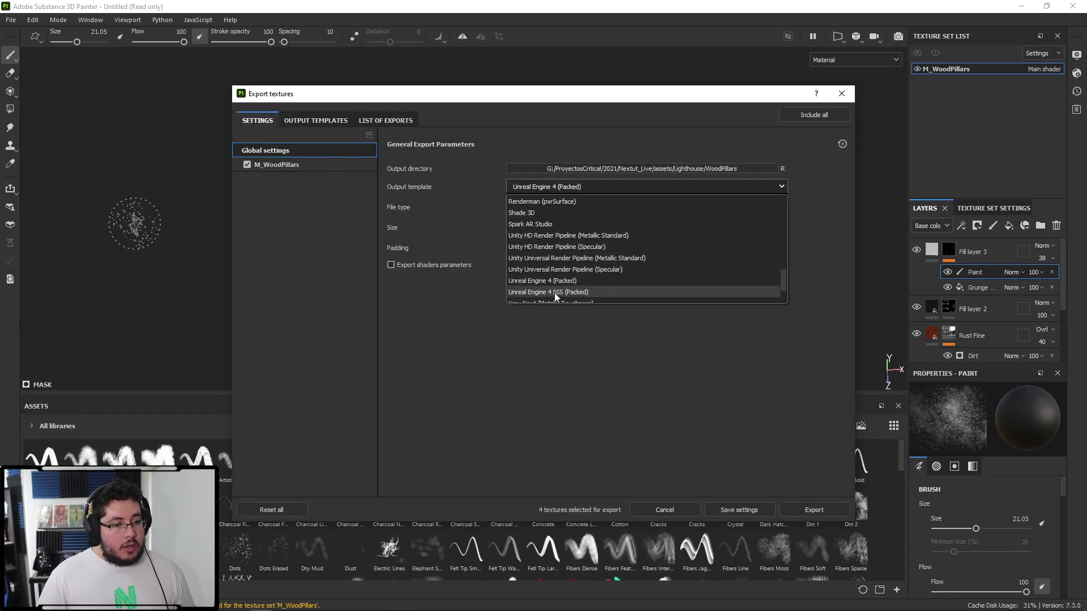
scroll(556, 261, "down", 1)
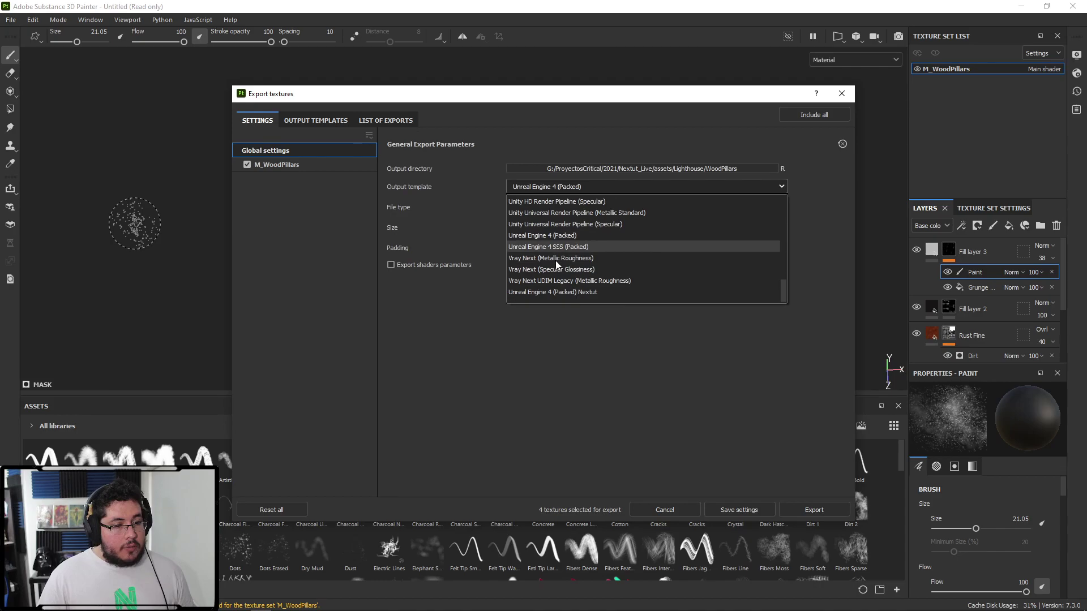
left_click(552, 291)
left_click(800, 512)
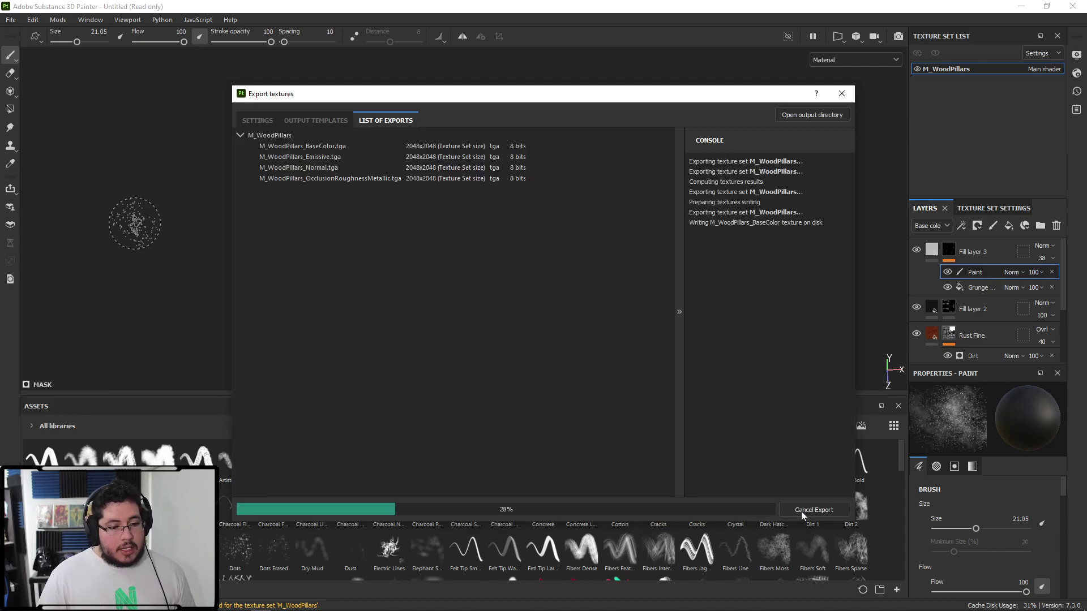
Open the output directory and look over the names of the exported M_WoodPillars targa files.
left_click(812, 115)
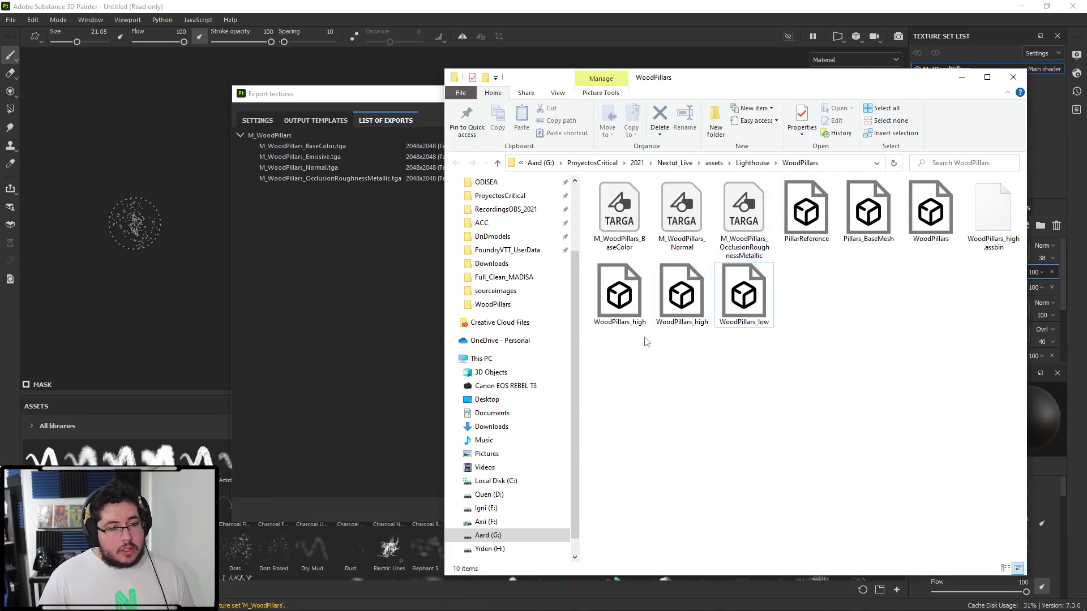
left_click(616, 238)
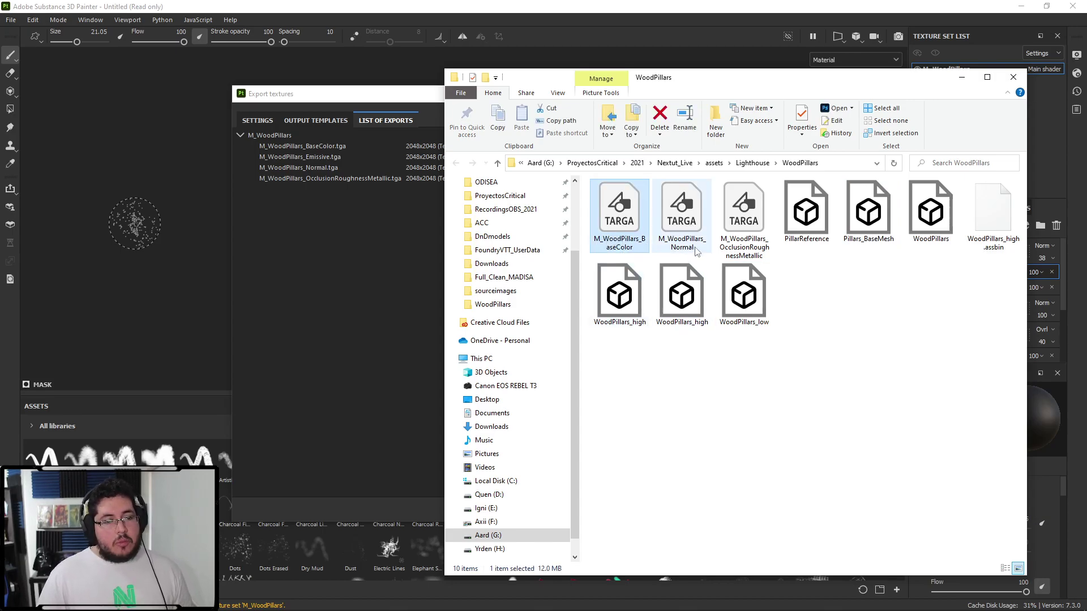
left_click(826, 312)
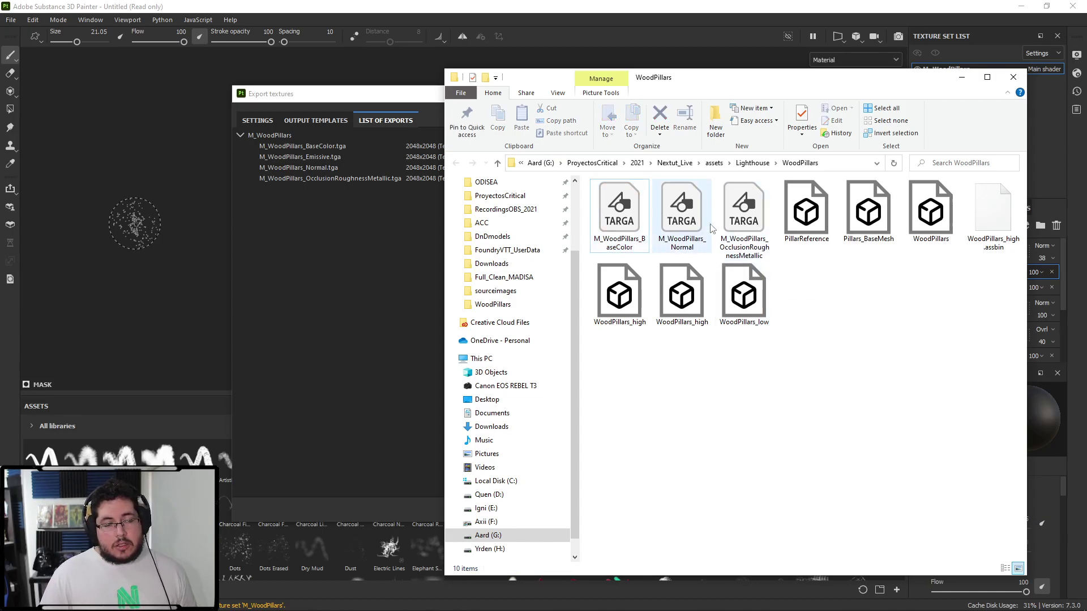
left_click(607, 243)
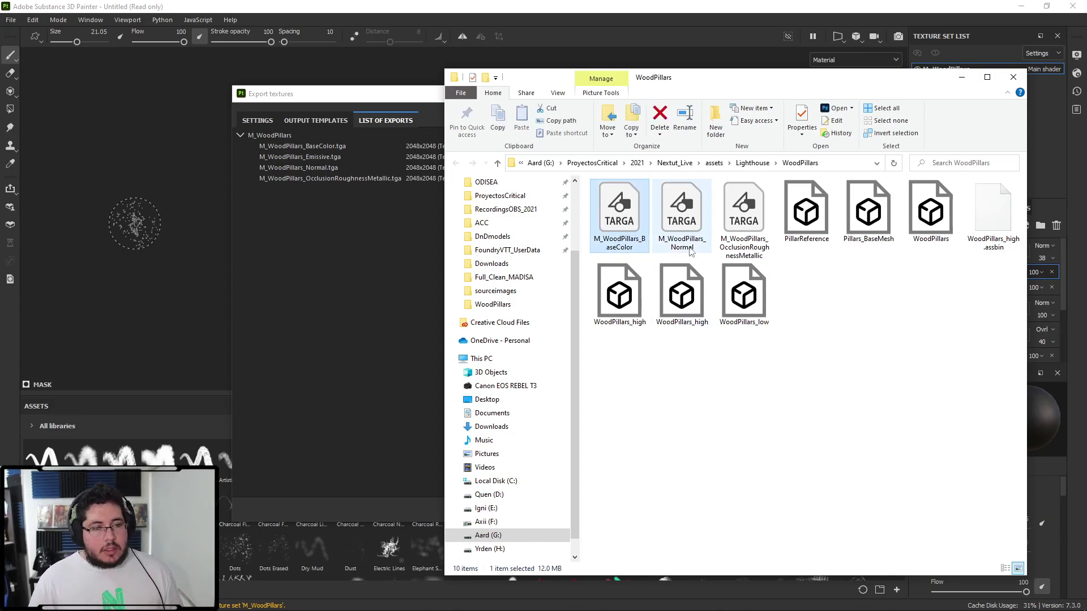
Switch to Maya, dismiss the open Export Selection dialog and save the WoodPillars.ma scene.
key("alt+Tab")
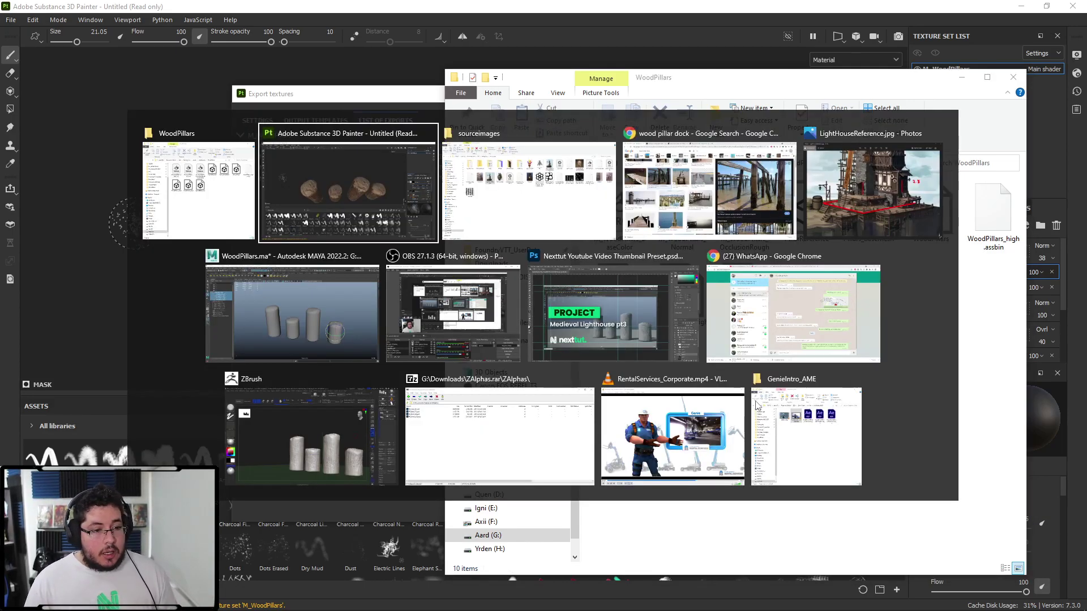
left_click(306, 321)
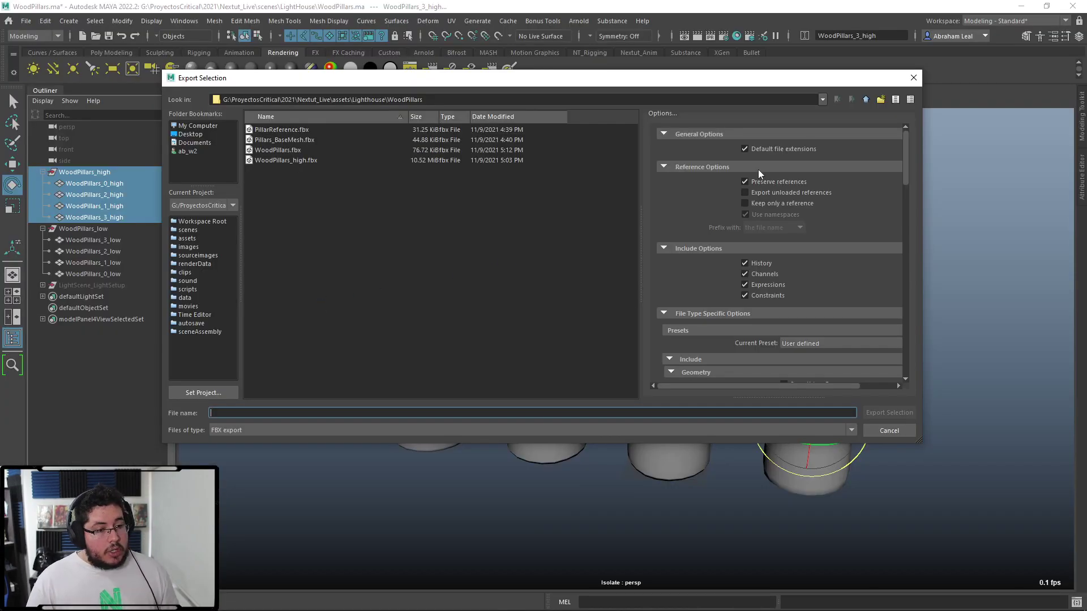
left_click(913, 79)
left_click(543, 222)
key("ctrl+s")
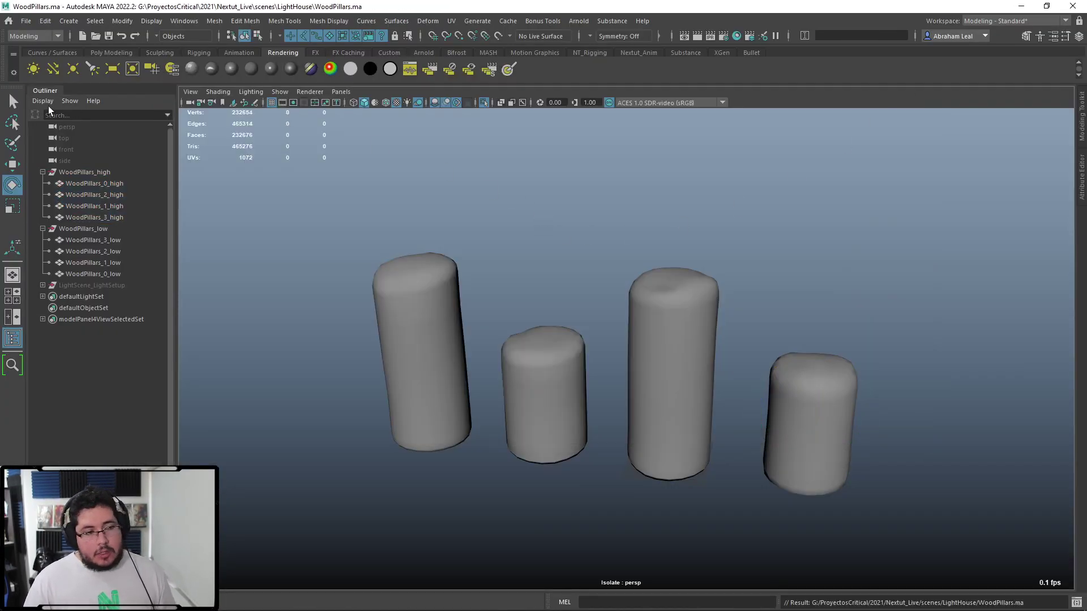
Open the LightHouse.ma scene from the project's scenes folder.
left_click(97, 36)
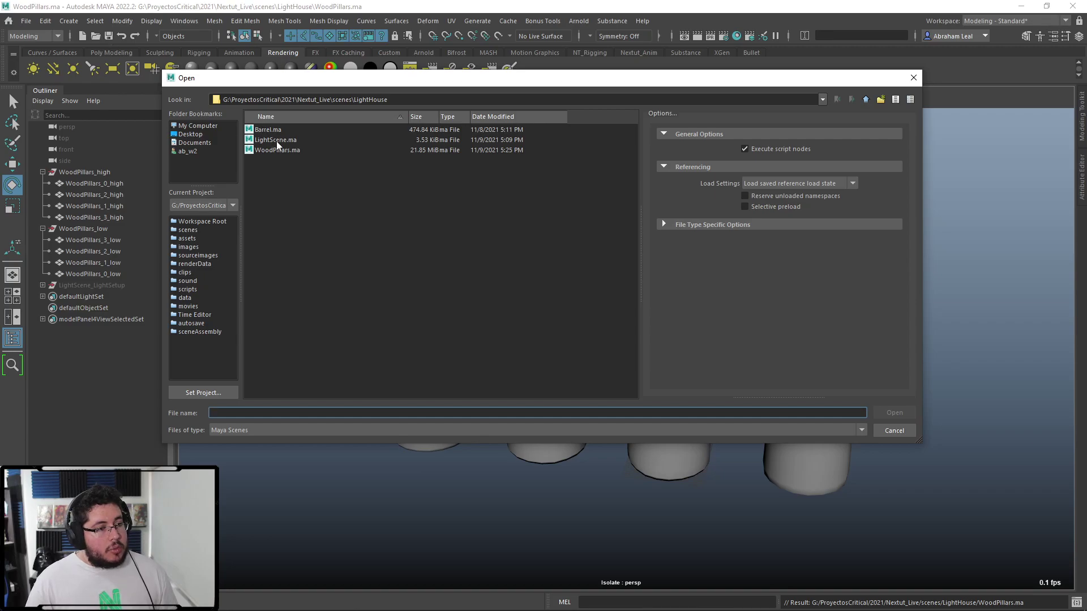
left_click(865, 100)
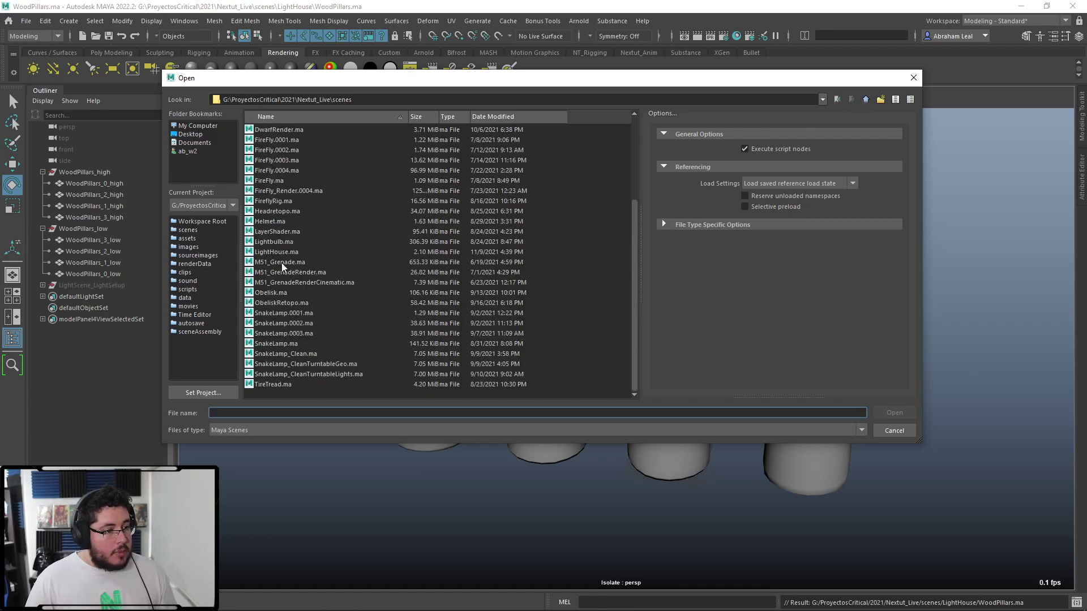
double_click(278, 252)
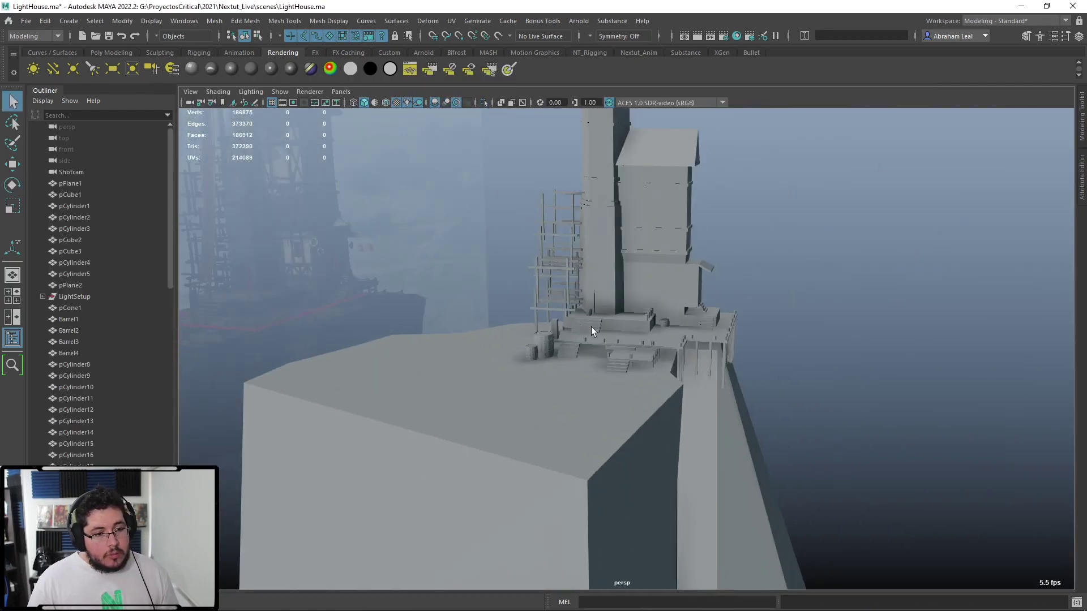
scroll(566, 328, "up", 10)
Import WoodPillars.fbx from Nextut_Live/assets/Lighthouse/WoodPillars into the lighthouse scene.
left_click(26, 20)
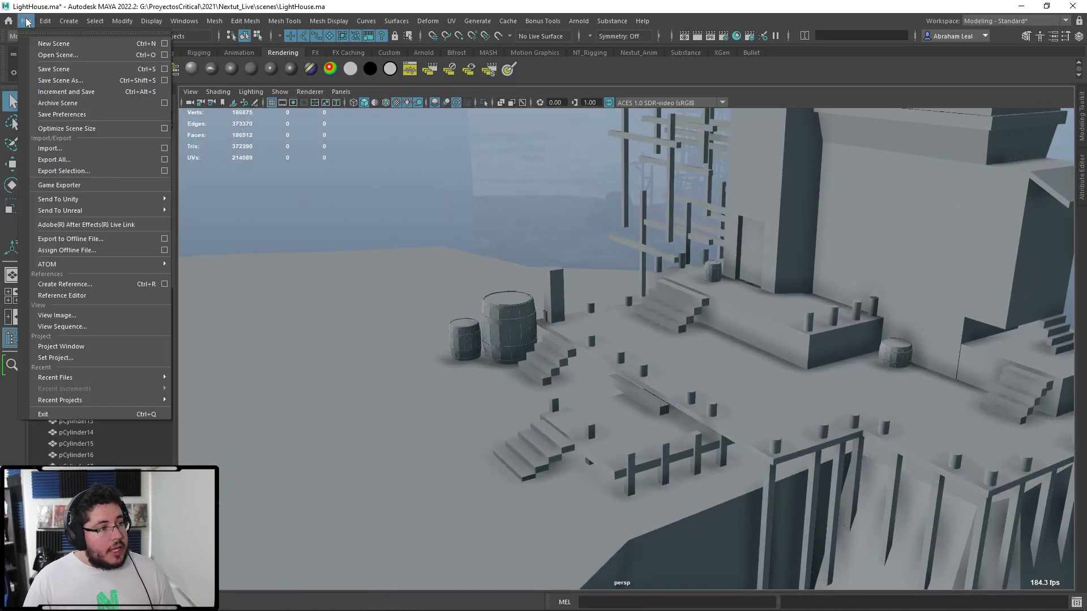
left_click(70, 148)
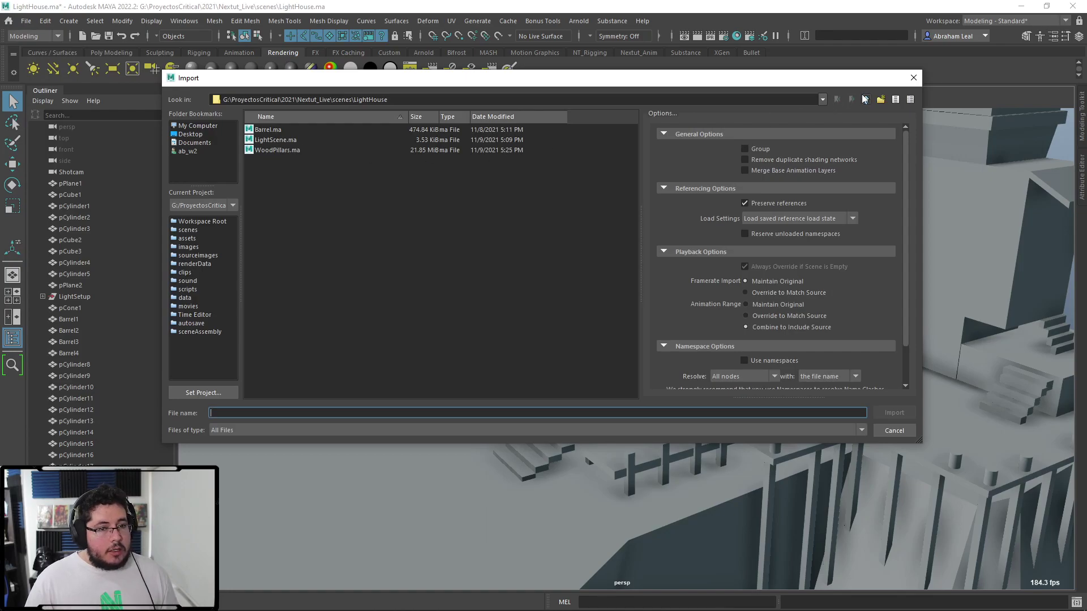
left_click(865, 99)
left_click(863, 101)
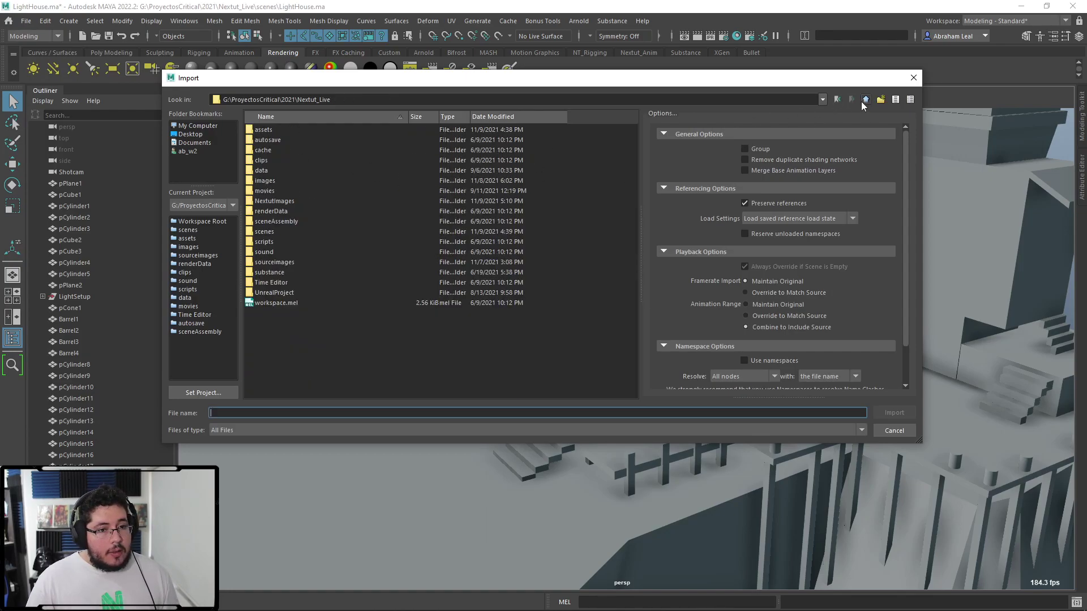
left_click(863, 102)
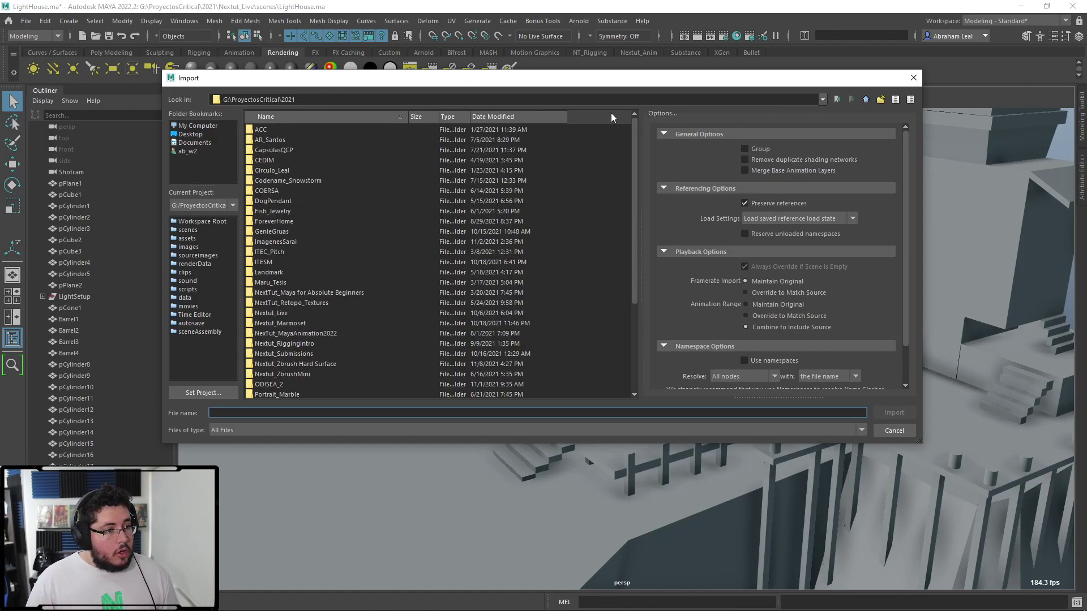
double_click(272, 313)
double_click(279, 130)
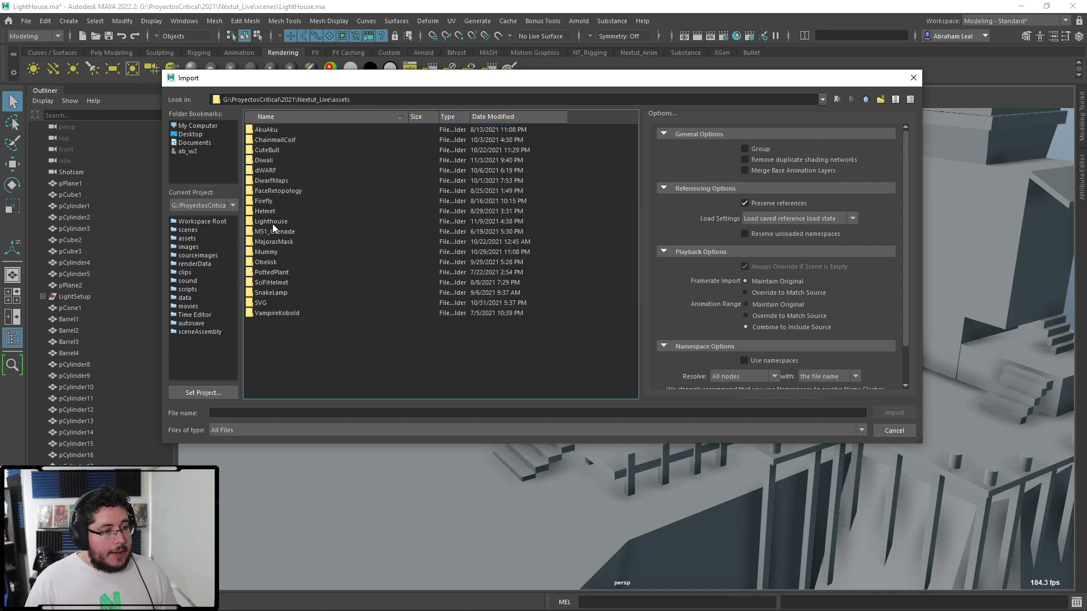
double_click(272, 224)
double_click(273, 129)
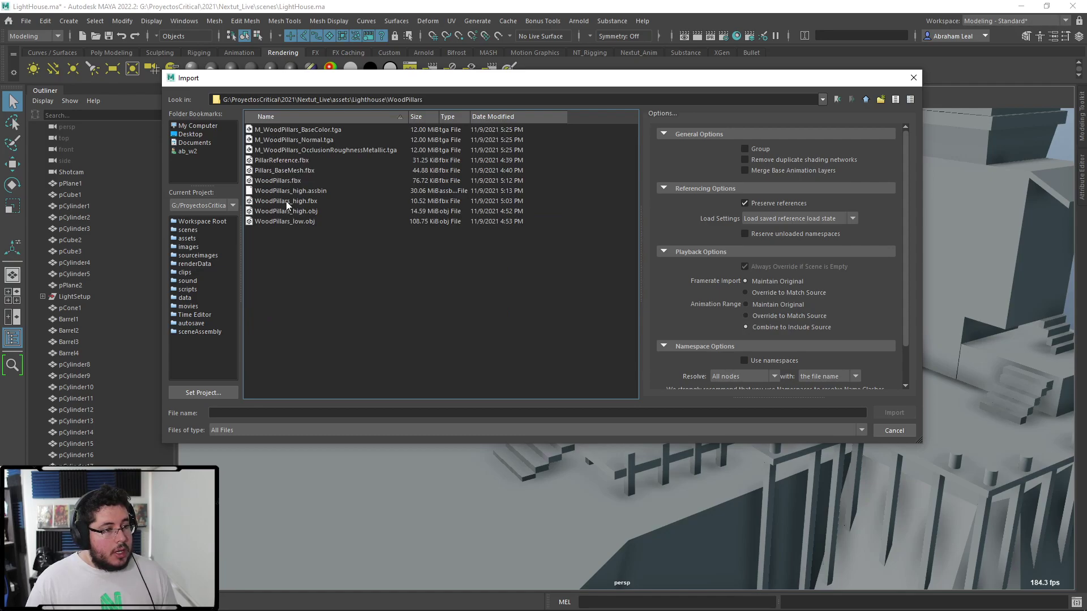
double_click(275, 181)
Move the imported WoodPillars_low group between pCube26 and pCube27 in the scene hierarchy and expand it.
scroll(137, 420, "down", 20)
scroll(102, 289, "down", 2)
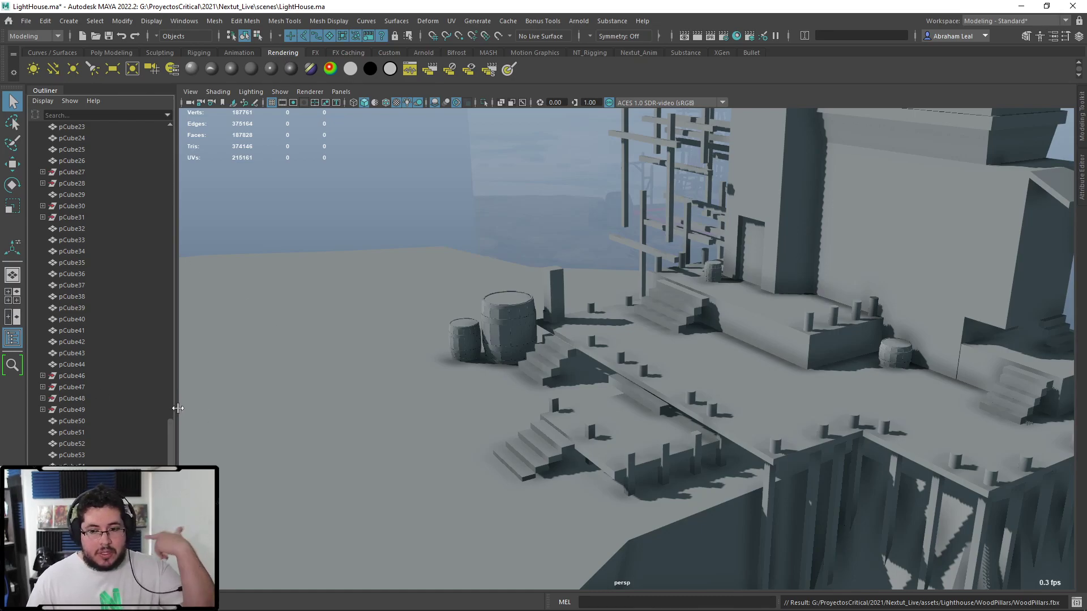
left_click(85, 546)
middle_click_drag(85, 545, 93, 167)
left_click(43, 217)
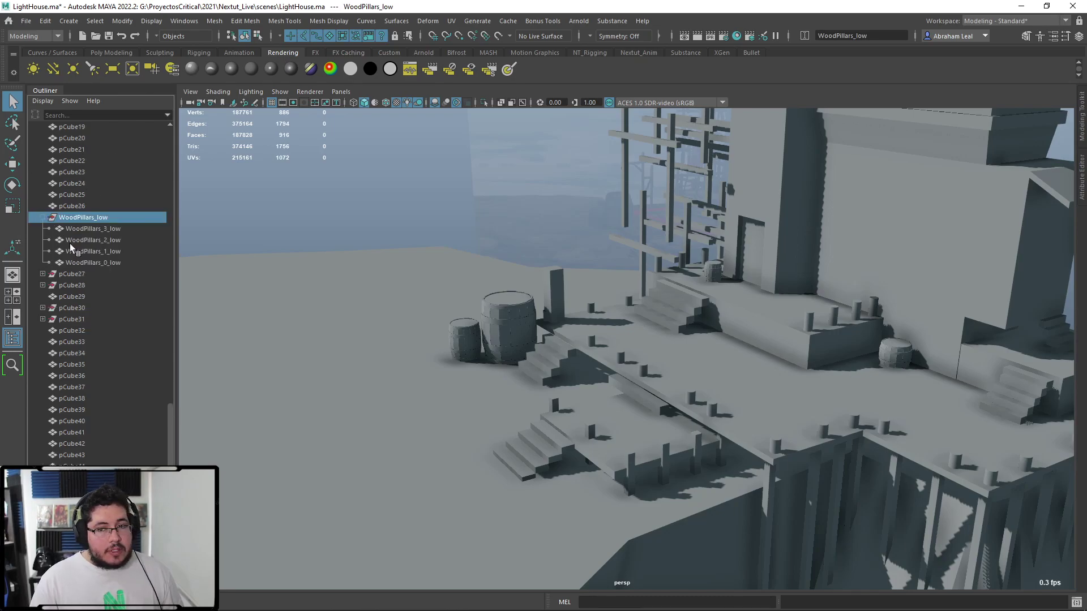
Examine where the four imported pillar meshes sit in the lighthouse scene.
left_click(86, 228)
left_click(99, 262)
left_click(92, 217)
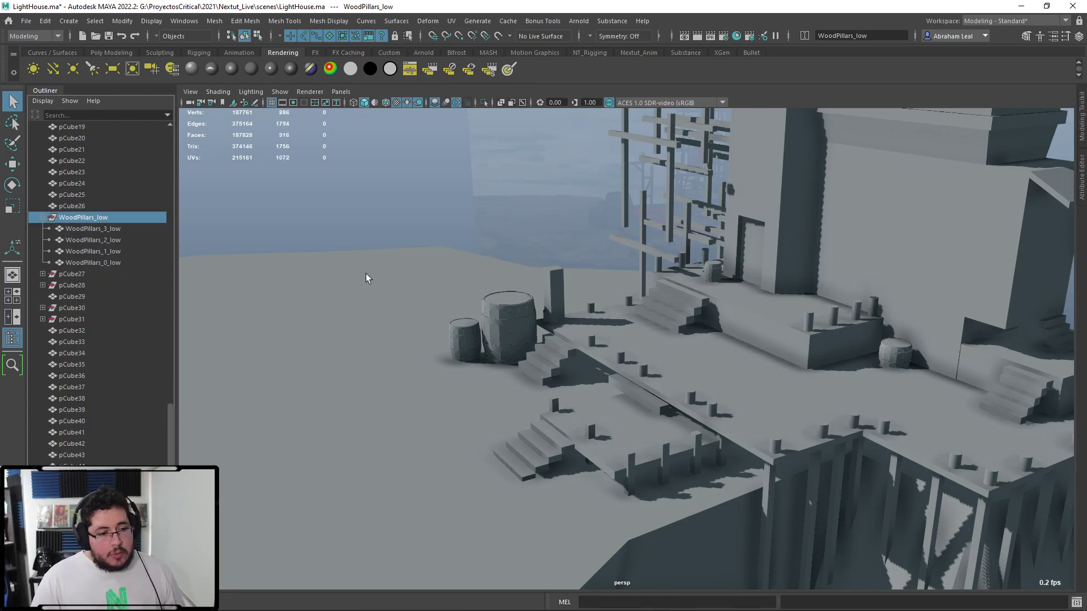
scroll(366, 275, "down", 5)
left_click_drag(451, 283, 427, 284, "alt")
left_click(93, 229)
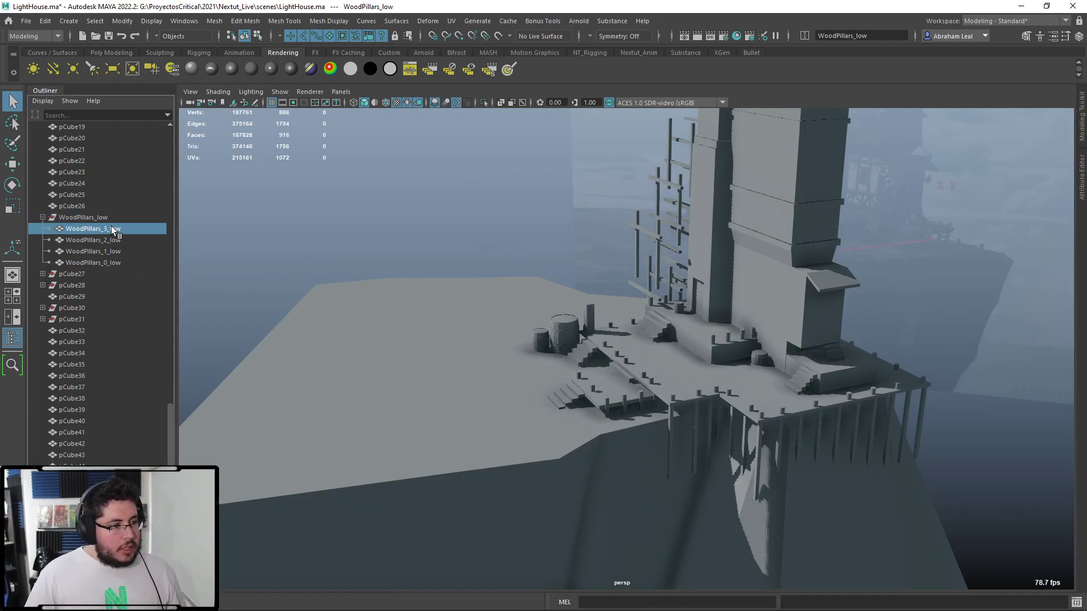
left_click(124, 265, "shift")
key("w")
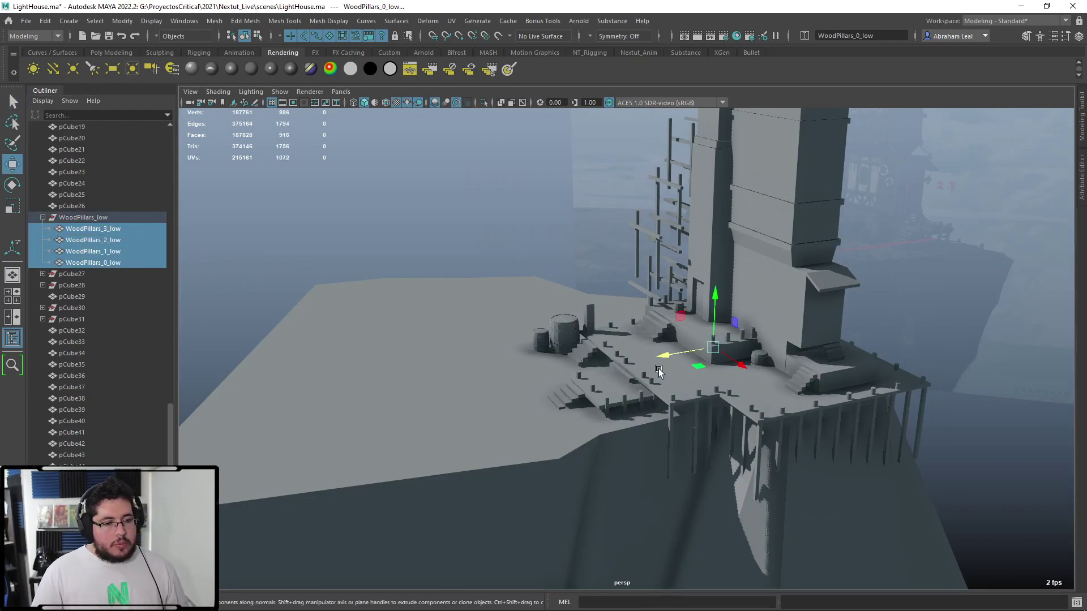
scroll(657, 368, "up", 5)
Duplicate the WoodPillars_low group and collapse the original in the scene hierarchy.
left_click(106, 220)
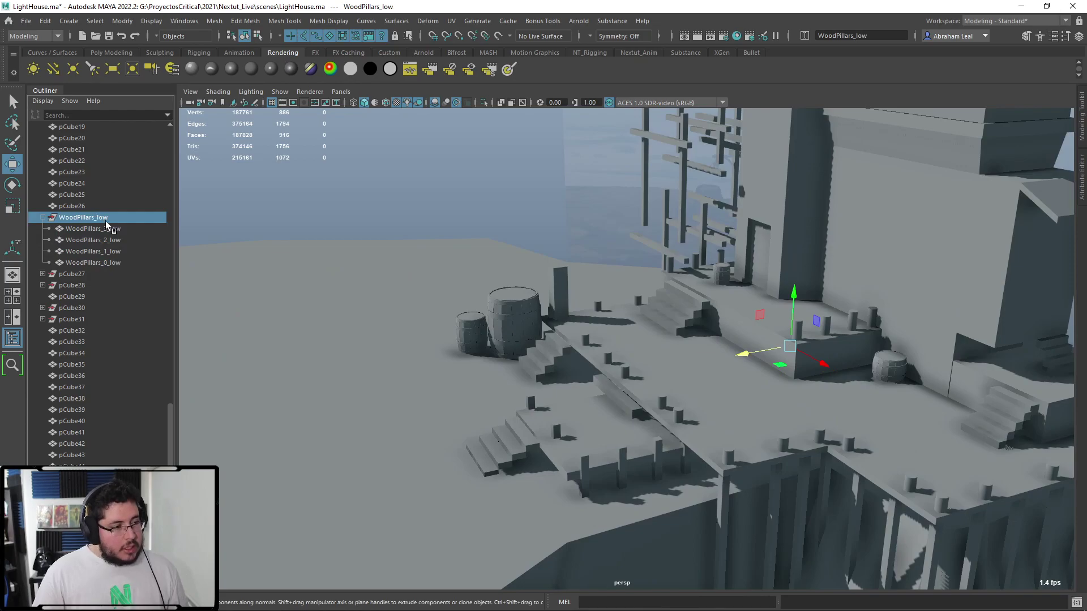
key("ctrl+d")
left_click(43, 218)
Rename the original pillar group as WoodPillars_Original and hide it.
double_click(116, 220)
left_click(120, 221)
key("BackSpace")
type("Origina")
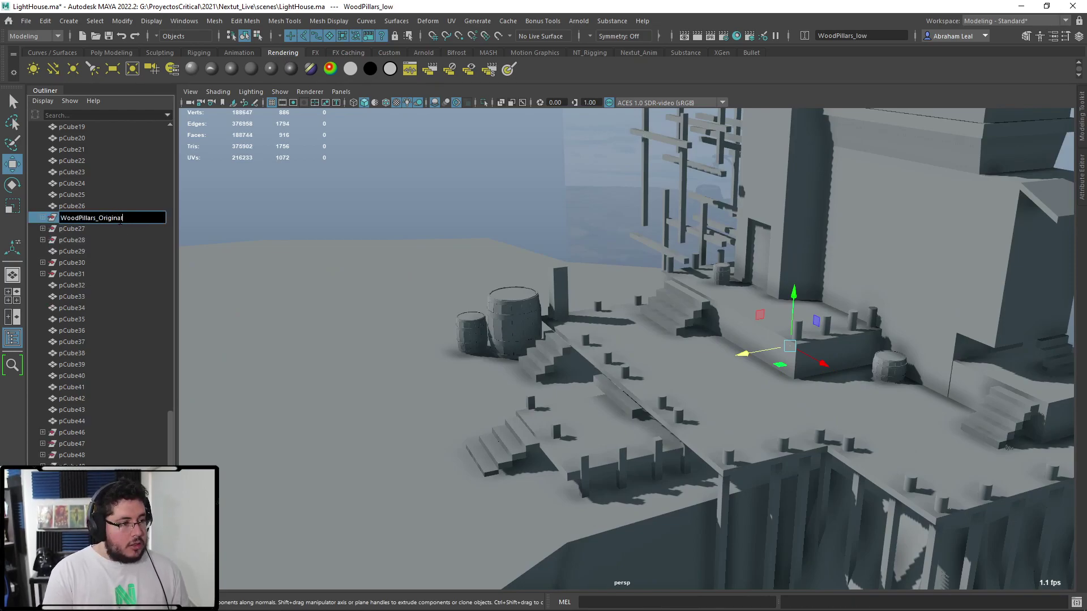
key("Return")
key("h")
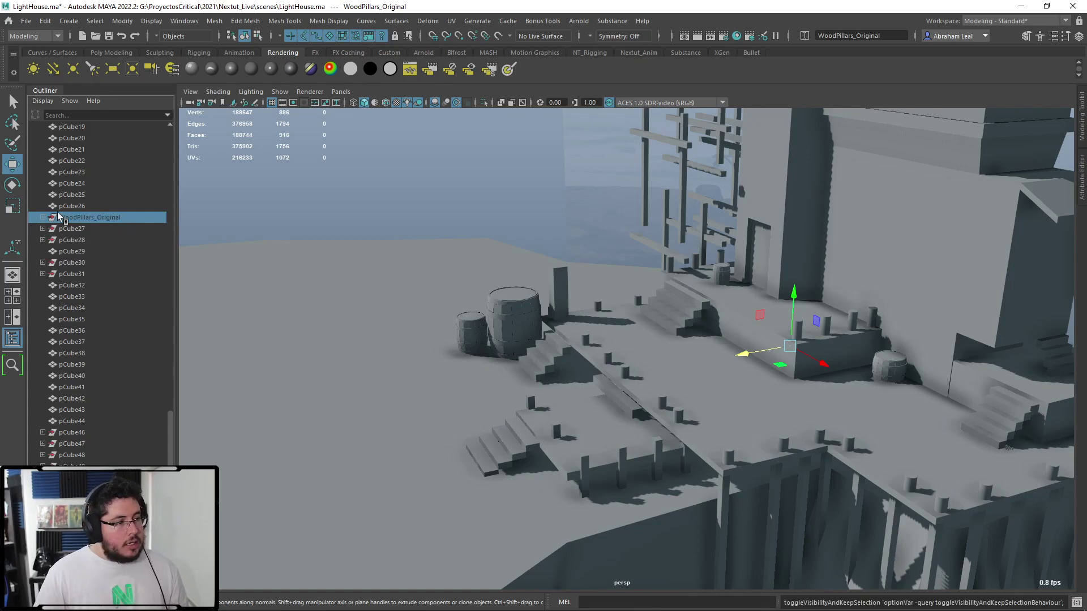
Move the duplicated WoodPillars_low1 group directly below WoodPillars_Original in the scene hierarchy.
scroll(121, 444, "down", 1)
left_click(90, 545)
left_click(91, 557)
middle_click_drag(90, 557, 96, 216)
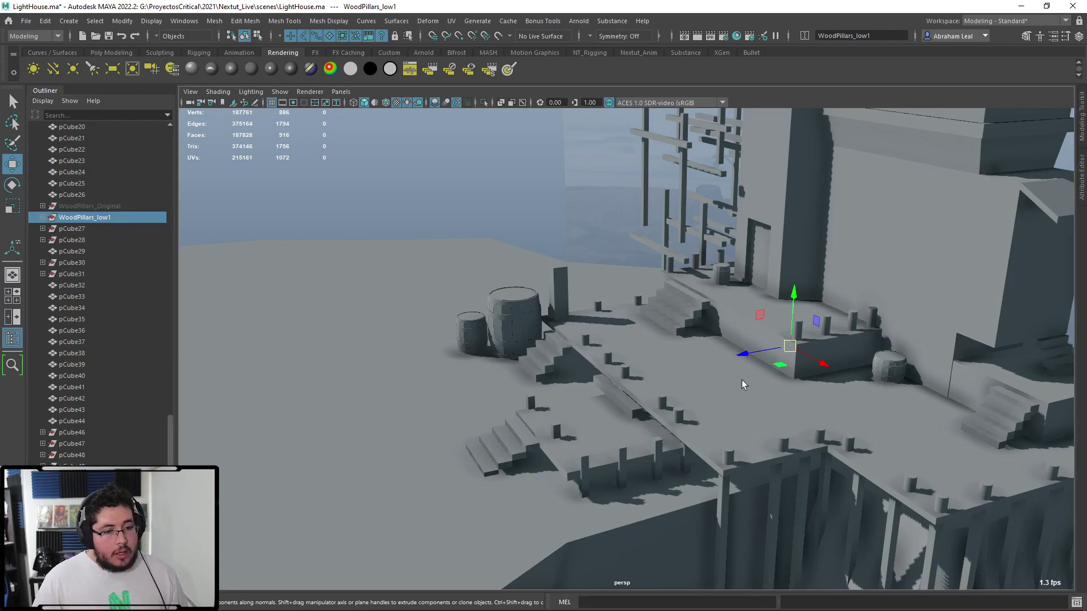
Move the four pillars of WoodPillars_low1 together out of the platform to the open area by the small stairs.
left_click(43, 218)
left_click(91, 229)
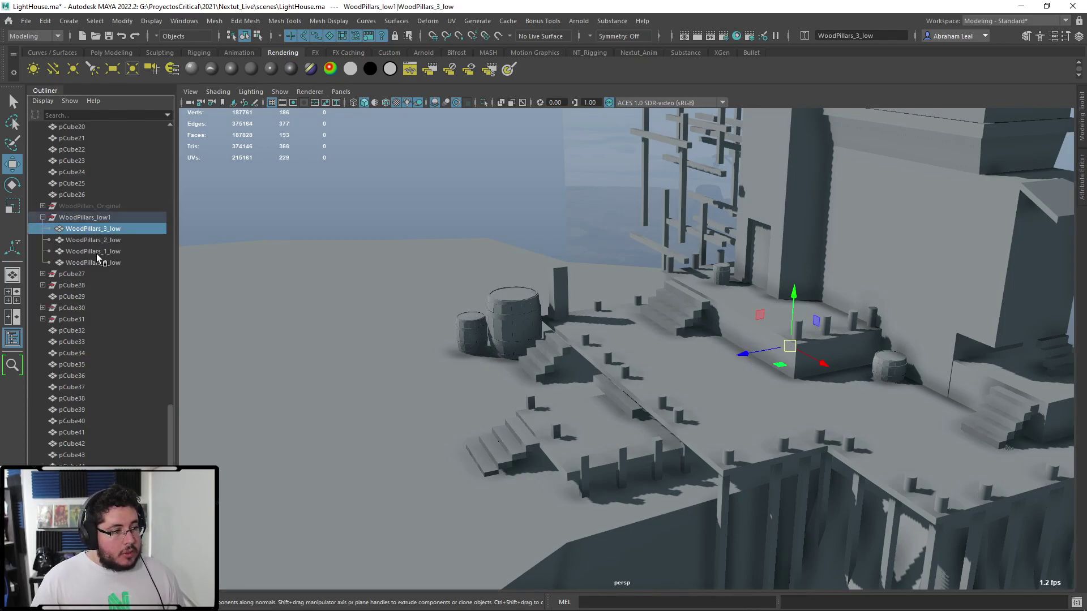
left_click(98, 263, "shift")
left_click_drag(692, 365, 486, 404)
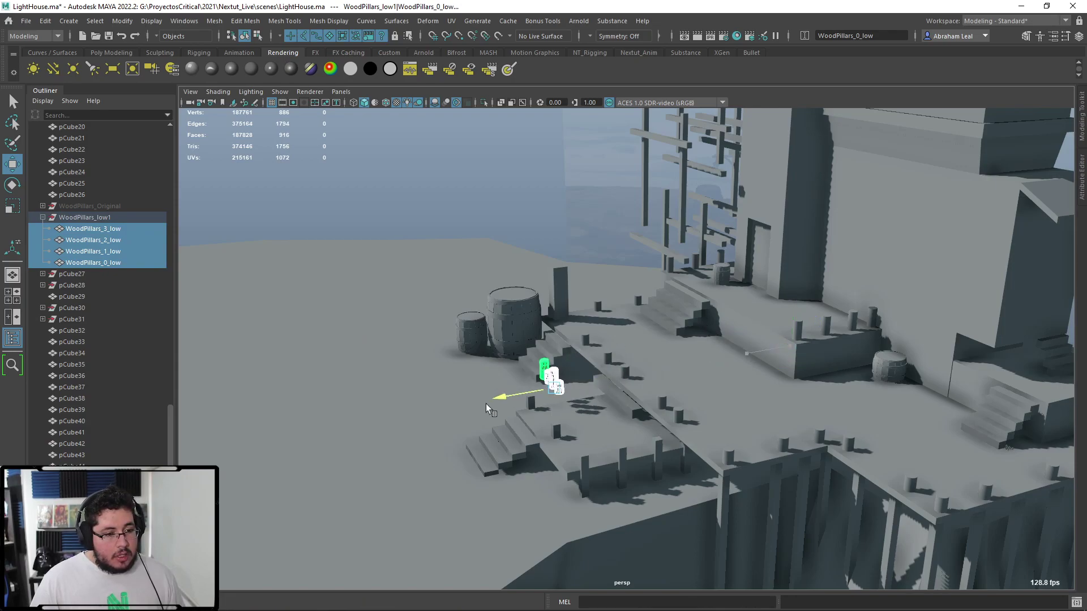
Connect a File texture to the Color of the pillars' M_WoodPillars material.
right_click_drag(486, 403, 543, 406, "alt")
left_click_drag(544, 405, 496, 300, "alt")
left_click(505, 239)
left_click_drag(505, 239, 527, 300, "alt")
right_click_drag(527, 300, 714, 362, "alt")
middle_click_drag(713, 362, 583, 313, "alt")
right_click_drag(769, 296, 592, 244, "alt")
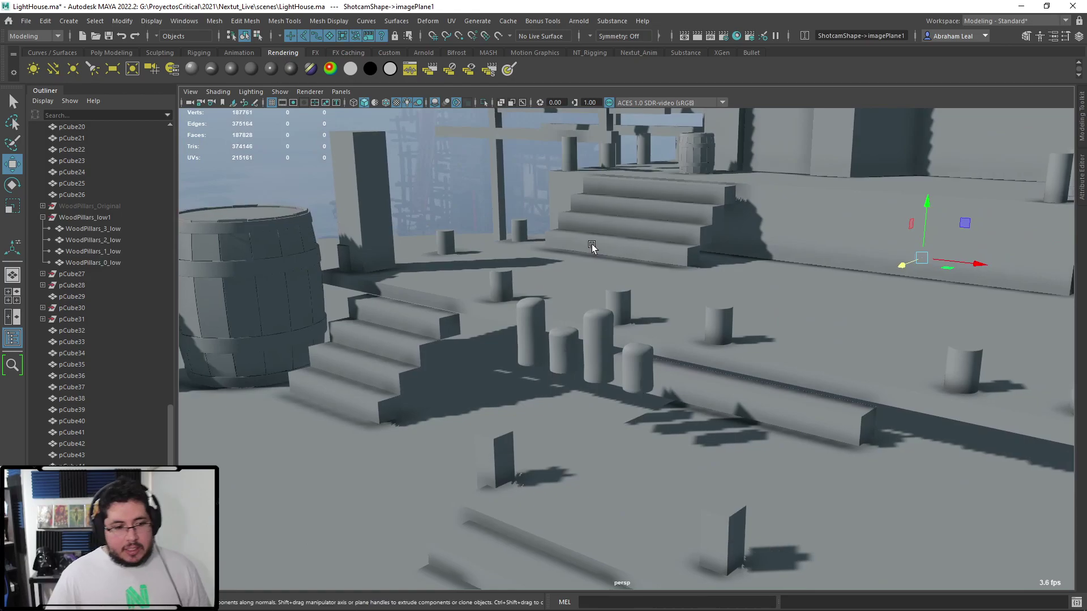
middle_click_drag(664, 300, 664, 271, "alt")
right_click_drag(663, 271, 674, 324, "alt")
left_click(513, 307)
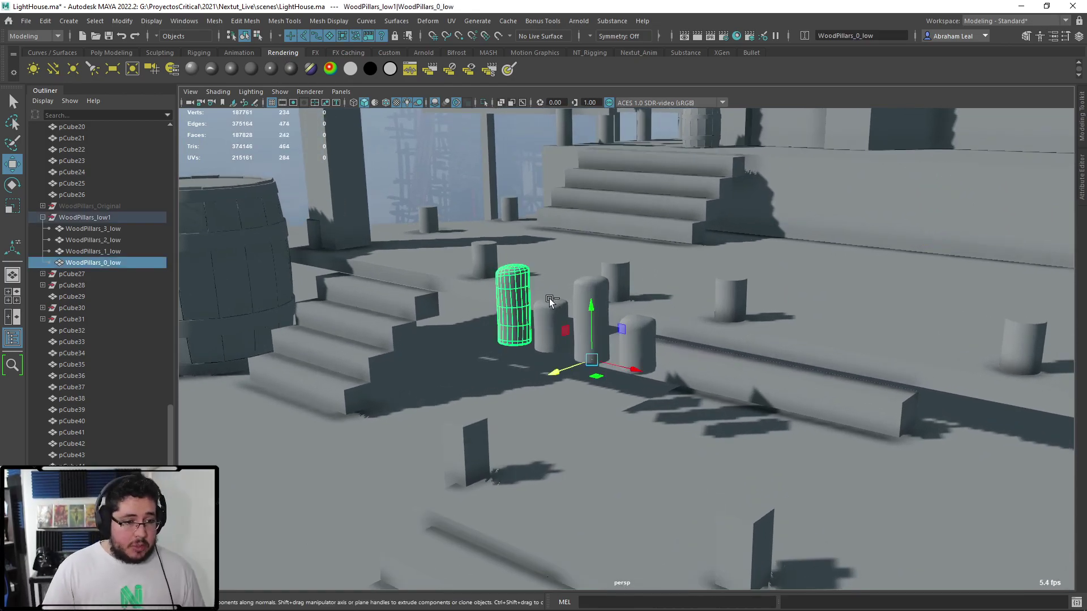
key("ctrl+a")
left_click(1016, 122)
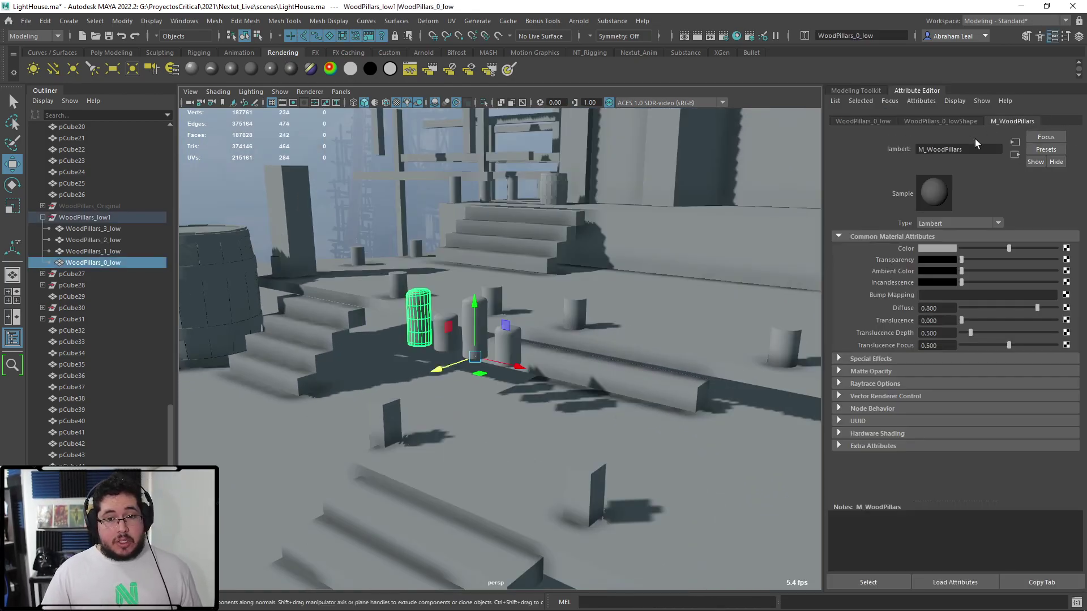
left_click(1067, 249)
left_click(457, 306)
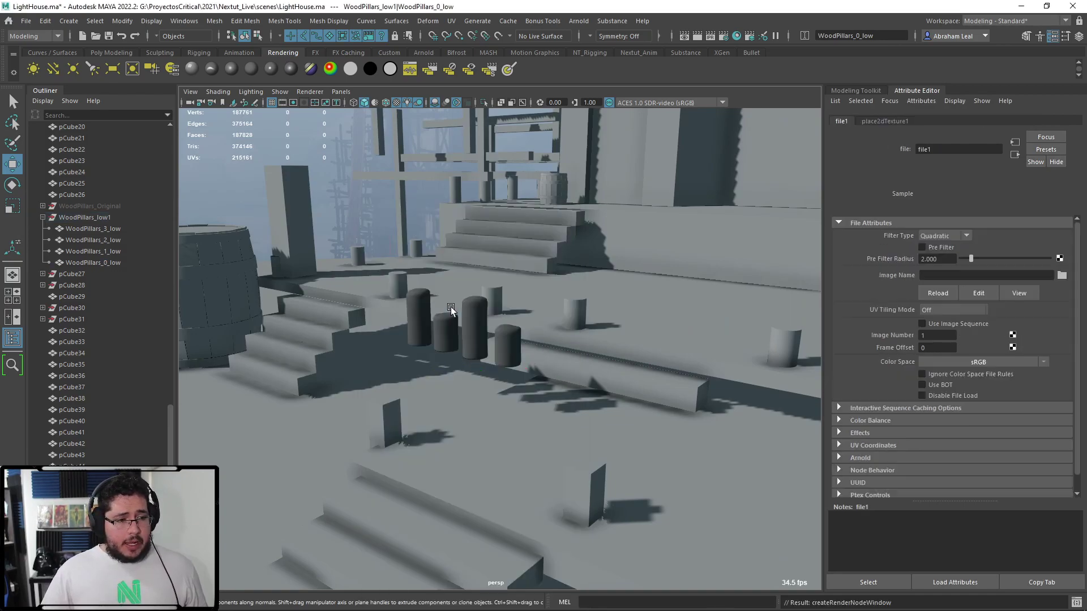
Load M_WoodPillars_BaseColor.tga from assets/Lighthouse/WoodPillars as the color texture's image.
left_click(1063, 276)
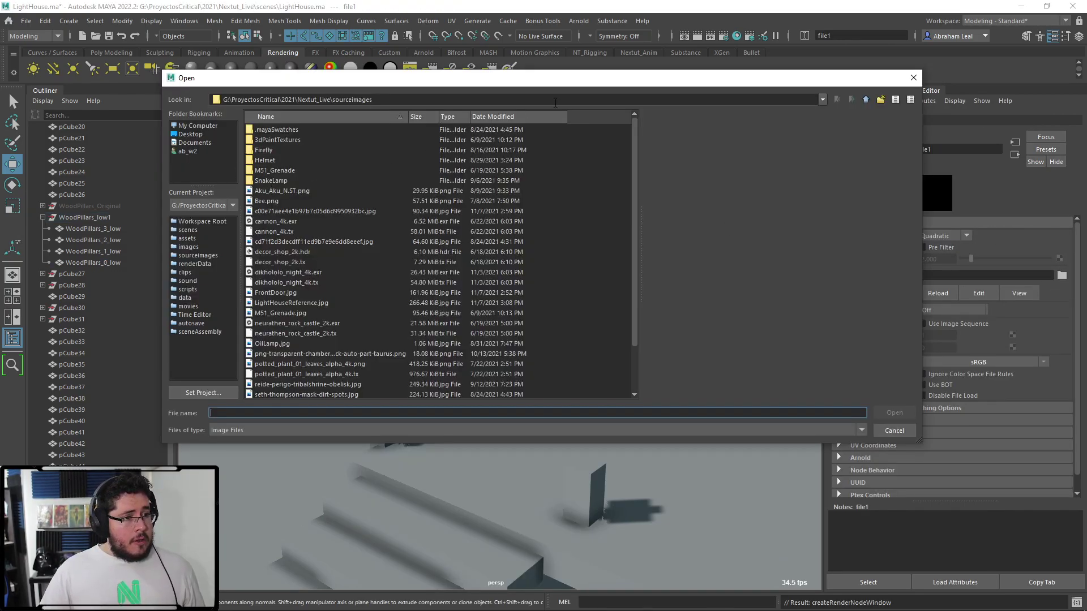
left_click(188, 238)
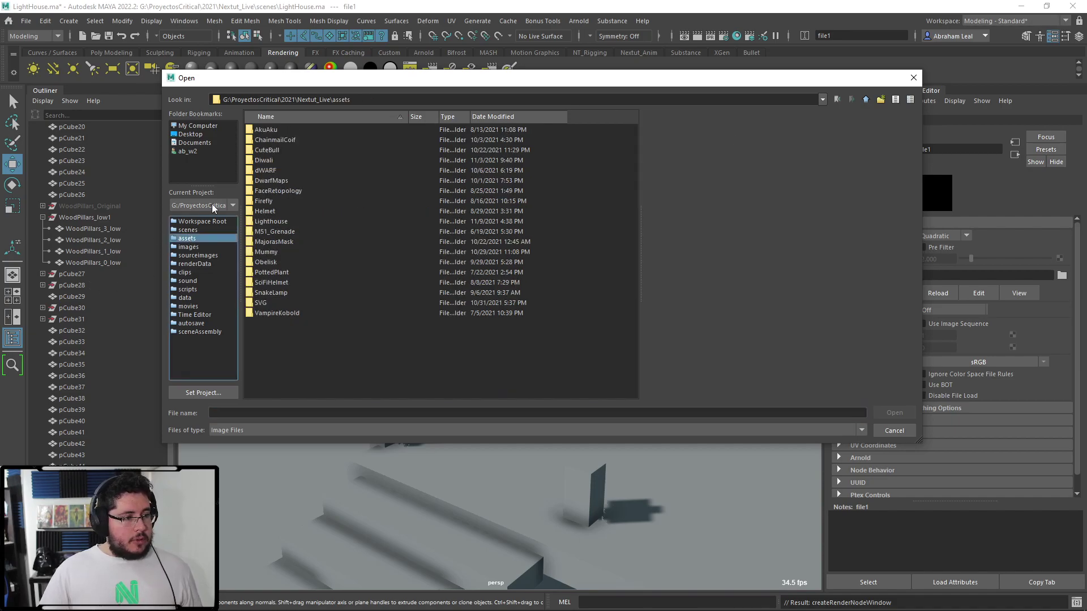
double_click(277, 220)
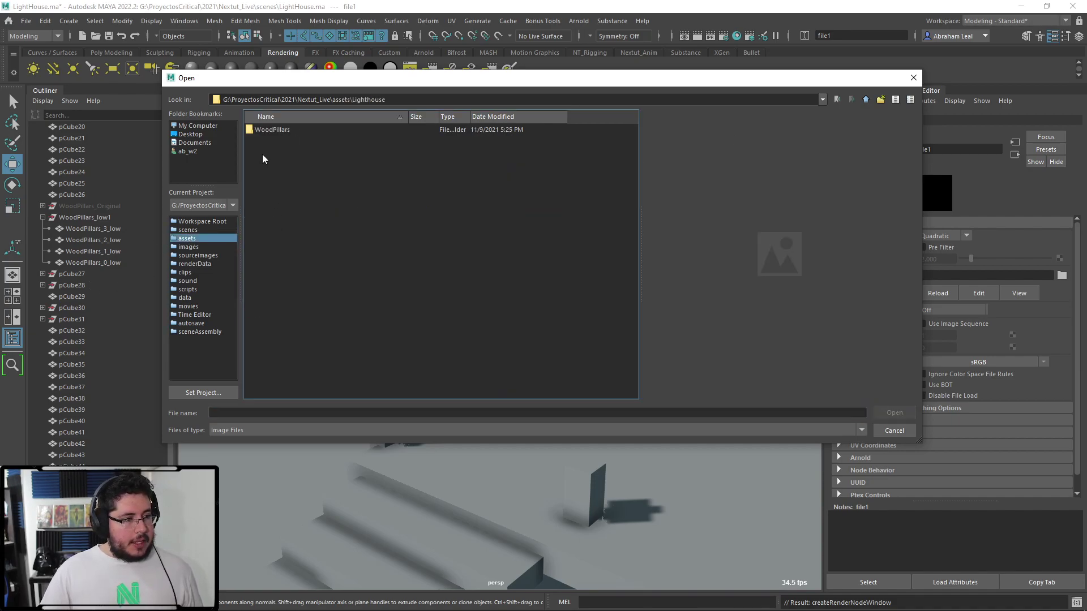
double_click(268, 130)
left_click(297, 129)
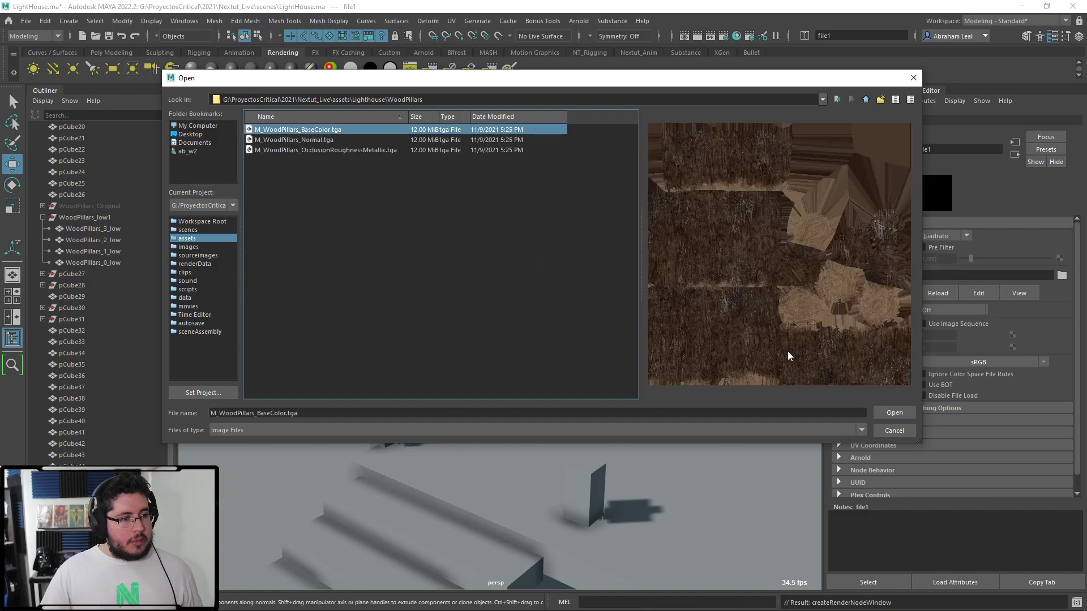
left_click(893, 413)
Connect a File texture to the Bump Mapping of M_WoodPillars and use it as Tangent Space Normals.
mouse_move(499, 317)
left_mouse_down("alt")
mouse_move(559, 347)
mouse_move(509, 309)
left_mouse_up("alt")
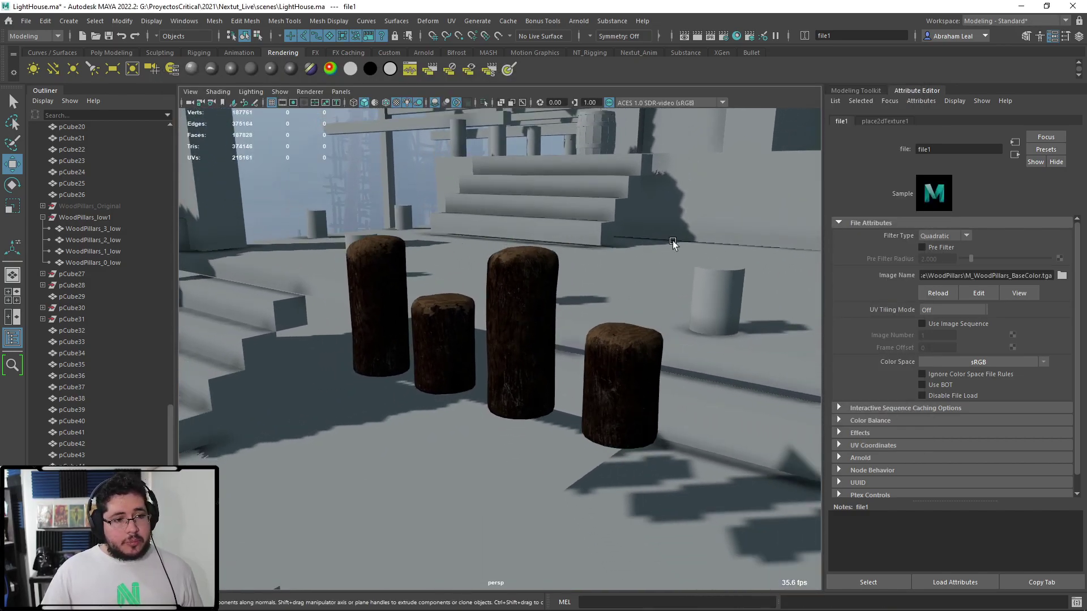
left_click(603, 349)
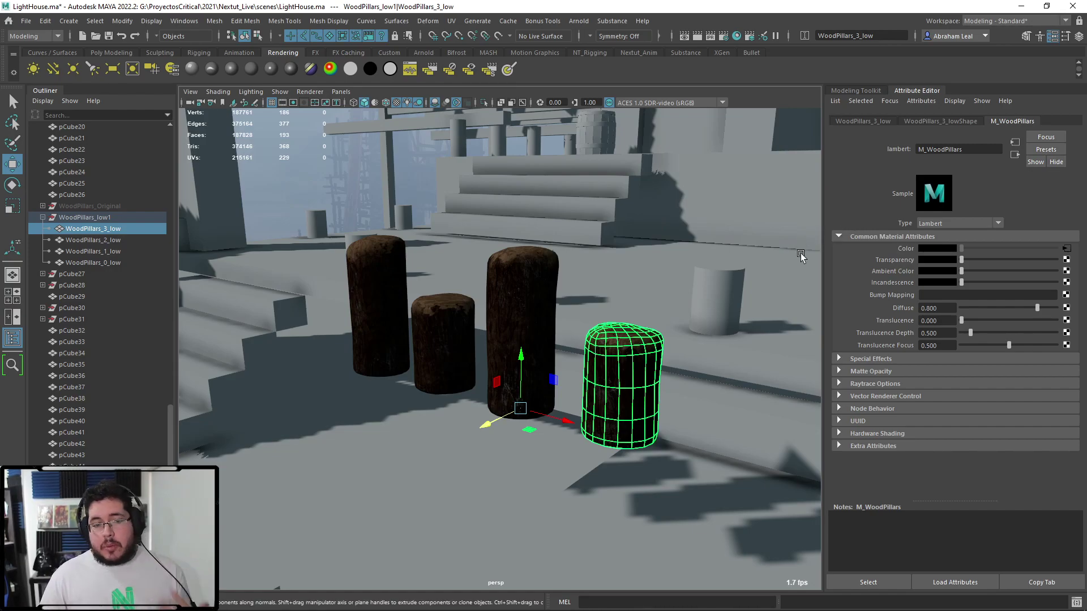
left_click(1065, 296)
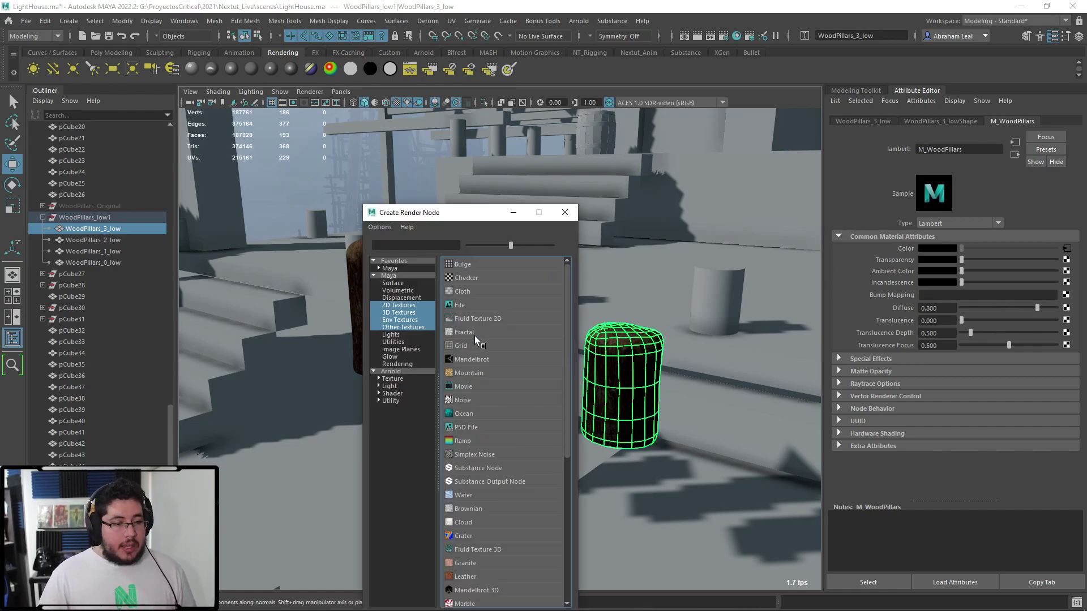
left_click(460, 311)
left_click(979, 262)
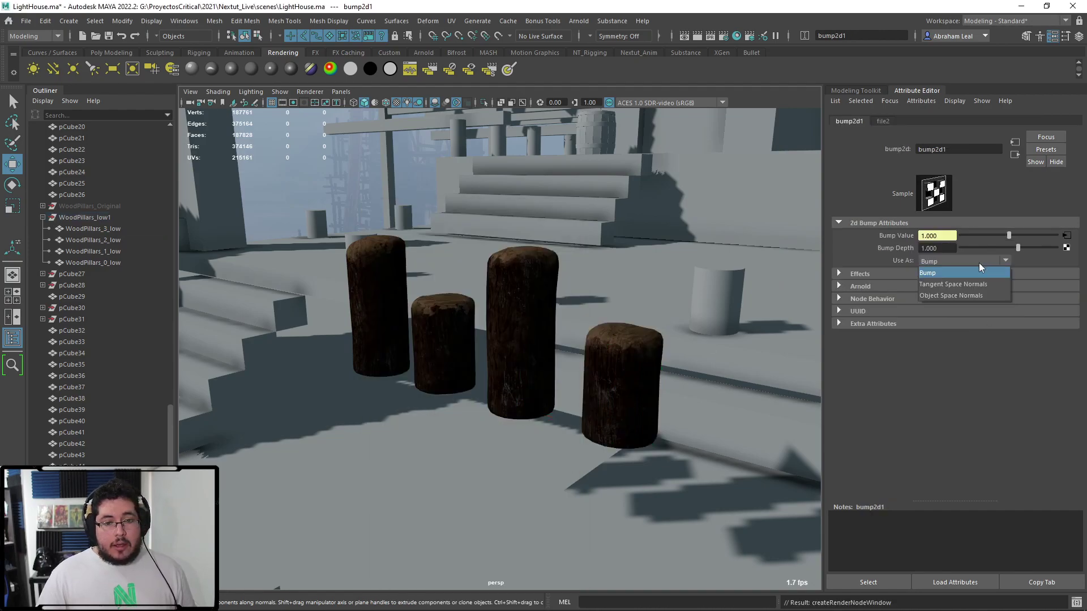
left_click(946, 283)
Load M_WoodPillars_Normal.tga from assets/Lighthouse/WoodPillars into the bump's file texture.
left_click(884, 121)
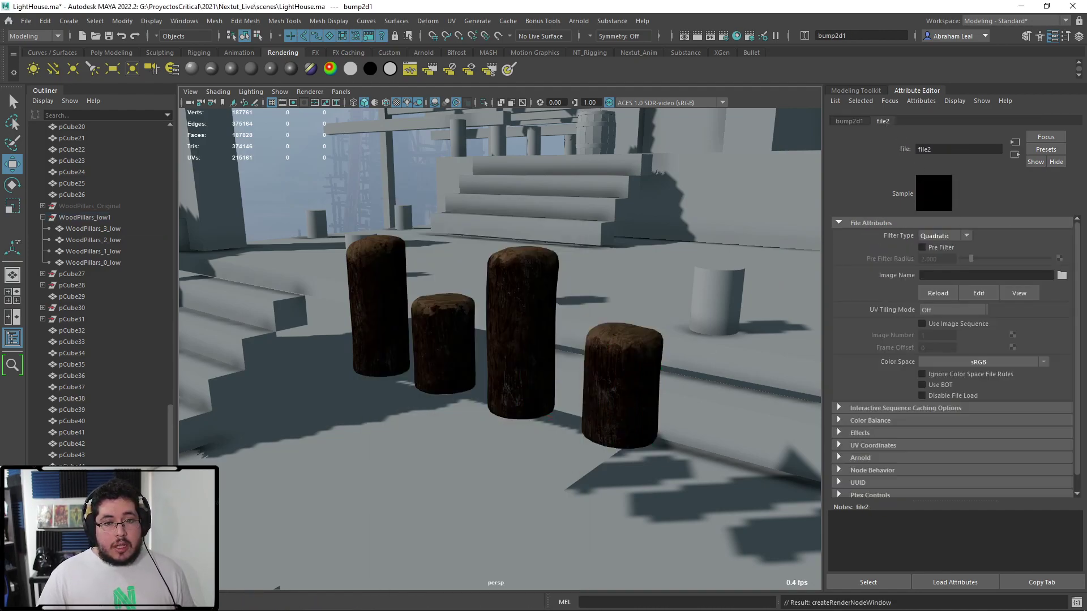
left_click(1062, 275)
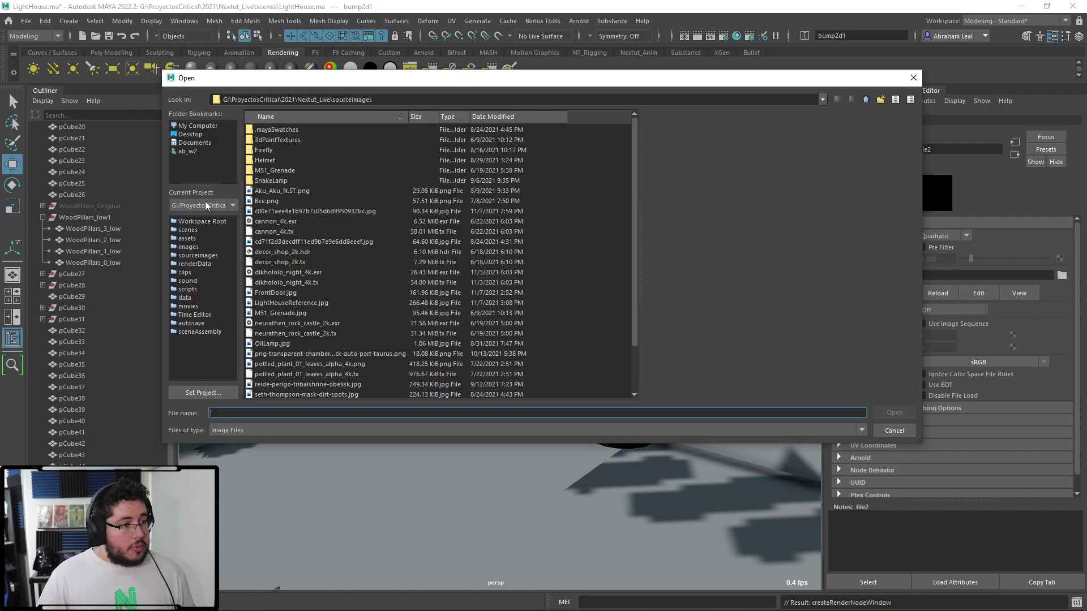
left_click(188, 239)
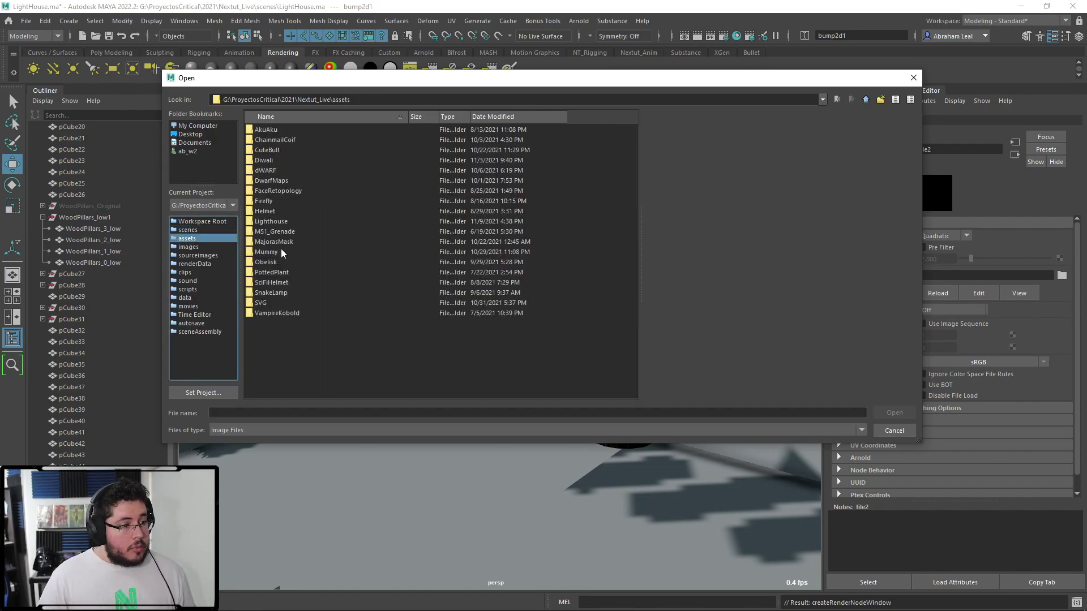
double_click(268, 221)
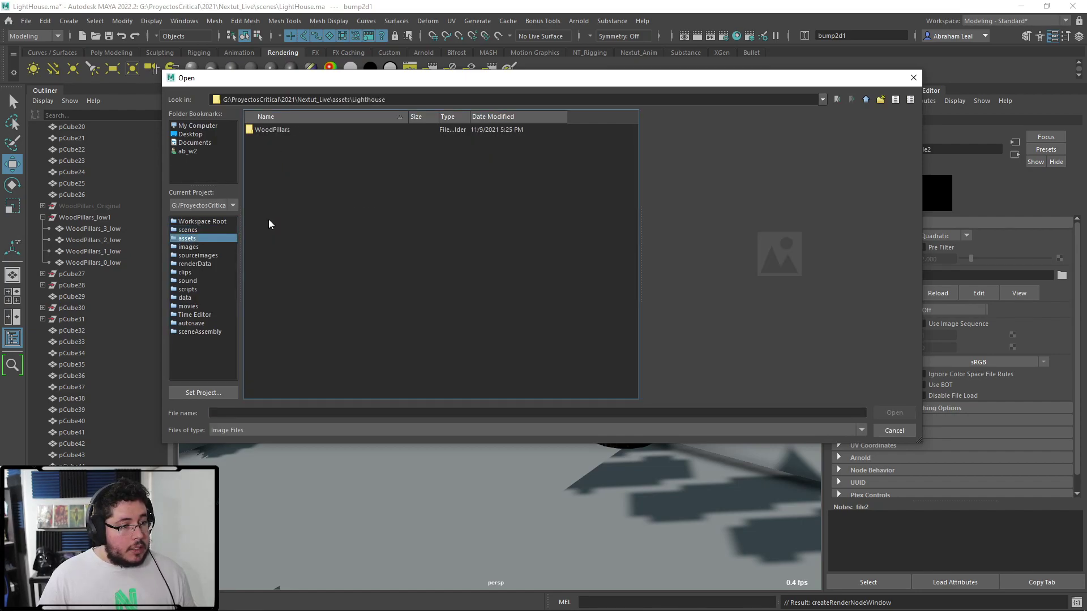
double_click(272, 131)
left_click(303, 140)
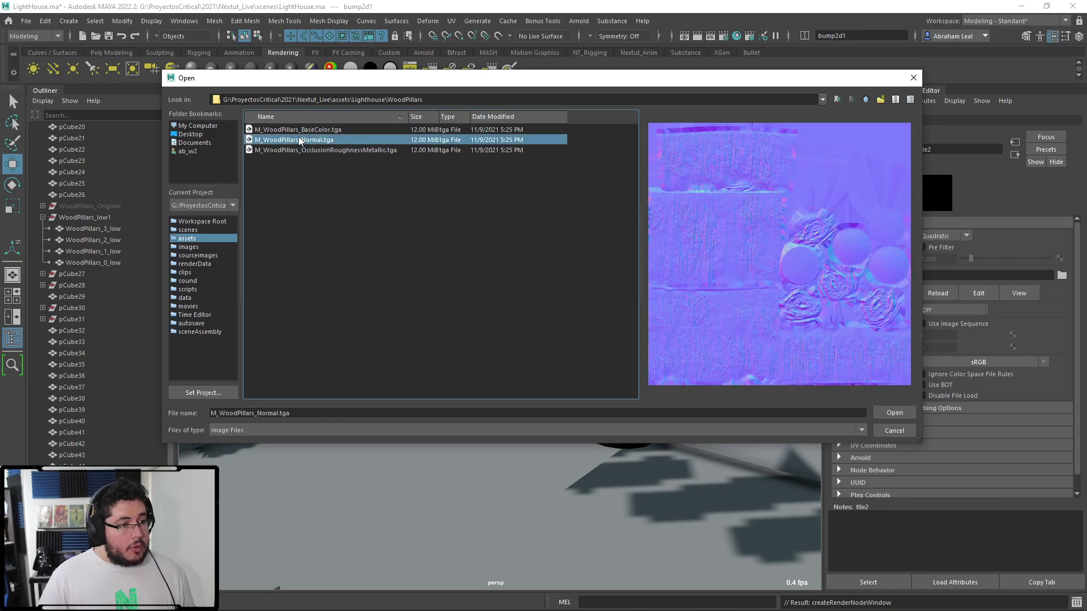
left_click(895, 413)
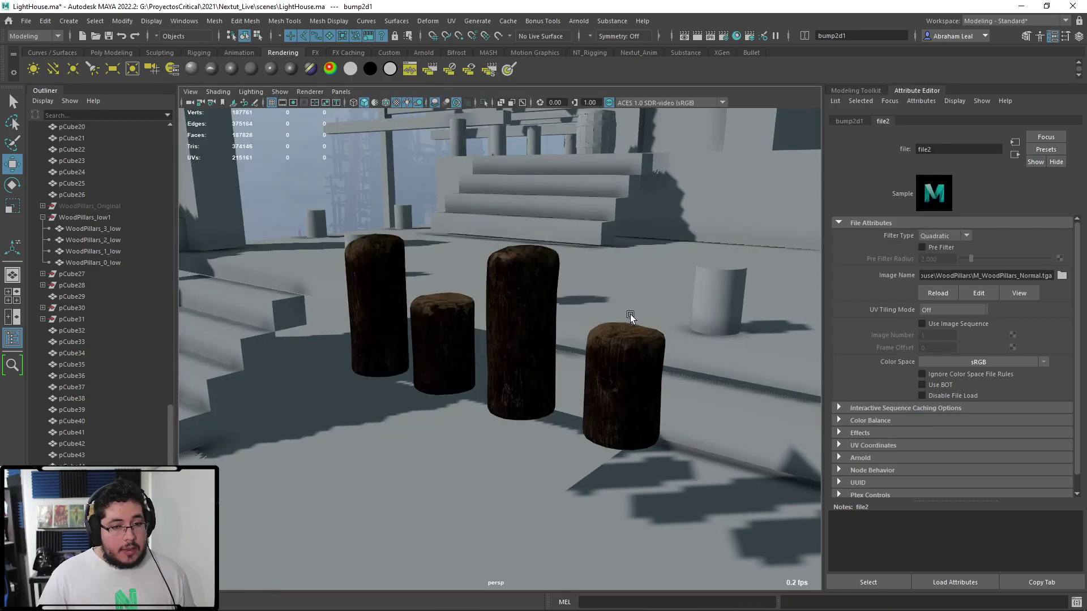
Change the normal map's color space from sRGB to one of the Utility color spaces.
left_click(1043, 362)
mouse_move(1030, 396)
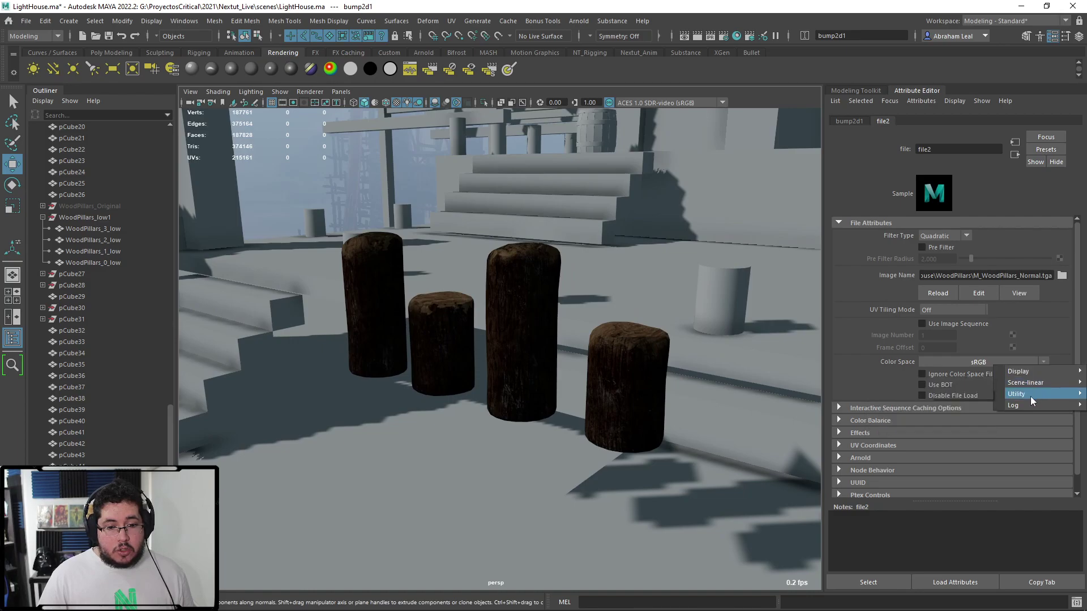
left_click(972, 392)
Move the WoodPillars_1_low pillar away from the other three to the corner of the raised entrance platform.
left_click_drag(674, 309, 658, 335, "alt")
middle_click_drag(658, 340, 596, 277, "alt")
right_click_drag(595, 276, 654, 352, "alt")
middle_click_drag(393, 361, 471, 398, "alt")
right_click_drag(410, 330, 274, 255, "alt")
right_click_drag(530, 363, 661, 400, "alt")
left_click_drag(661, 399, 485, 385, "alt")
left_click(438, 385)
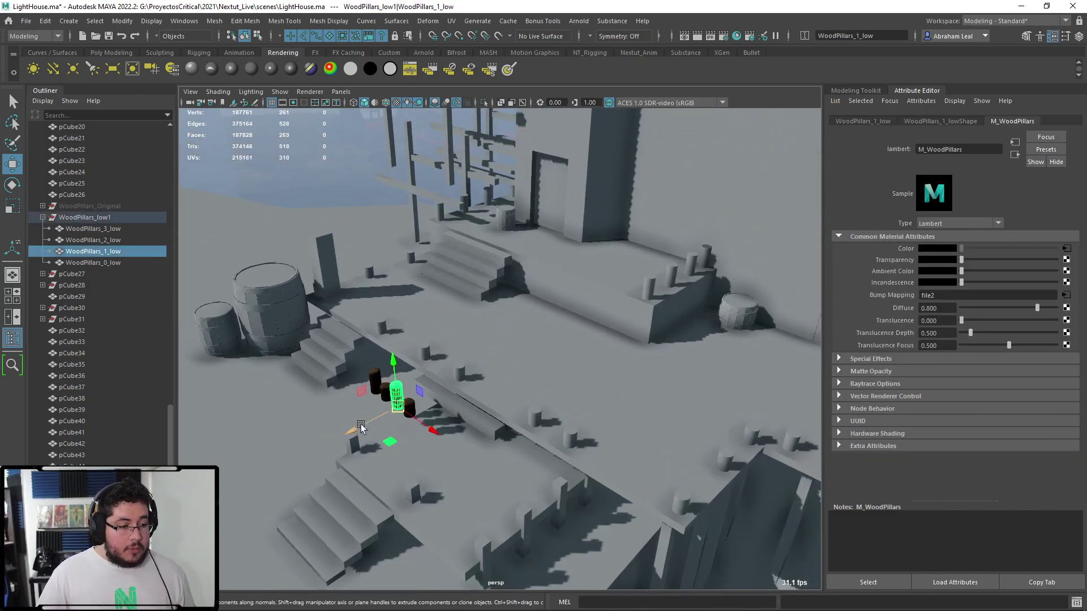
left_click_drag(361, 427, 617, 354)
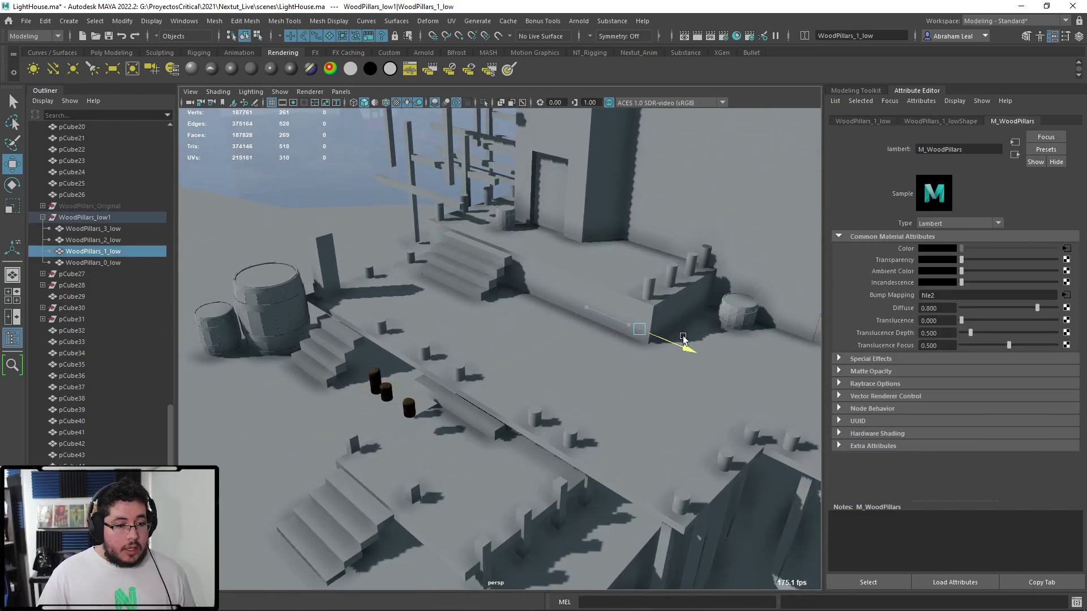
Raise the WoodPillars_1_low pillar onto the top of the platform beside the corner placeholder post.
left_click_drag(682, 336, 609, 323, "alt")
right_click_drag(609, 323, 671, 338, "alt")
middle_click_drag(670, 338, 628, 363, "alt")
left_click_drag(595, 326, 598, 233)
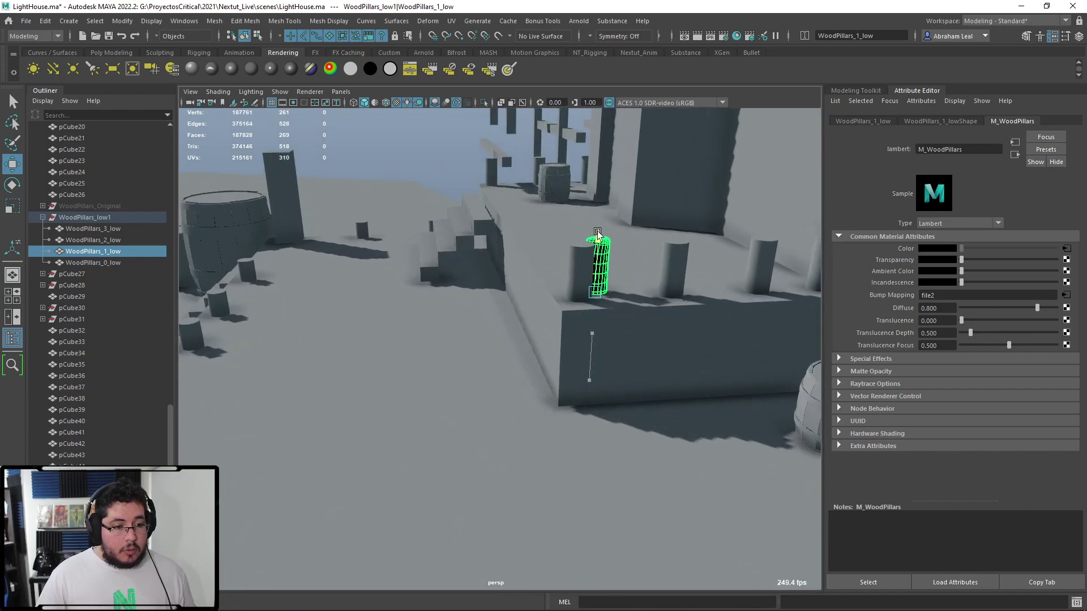
left_click_drag(587, 272, 579, 290, "alt")
Shift the pillar closer to the corner placeholder post and switch the viewport to plain shaded display without scene lights.
left_click_drag(542, 330, 583, 352)
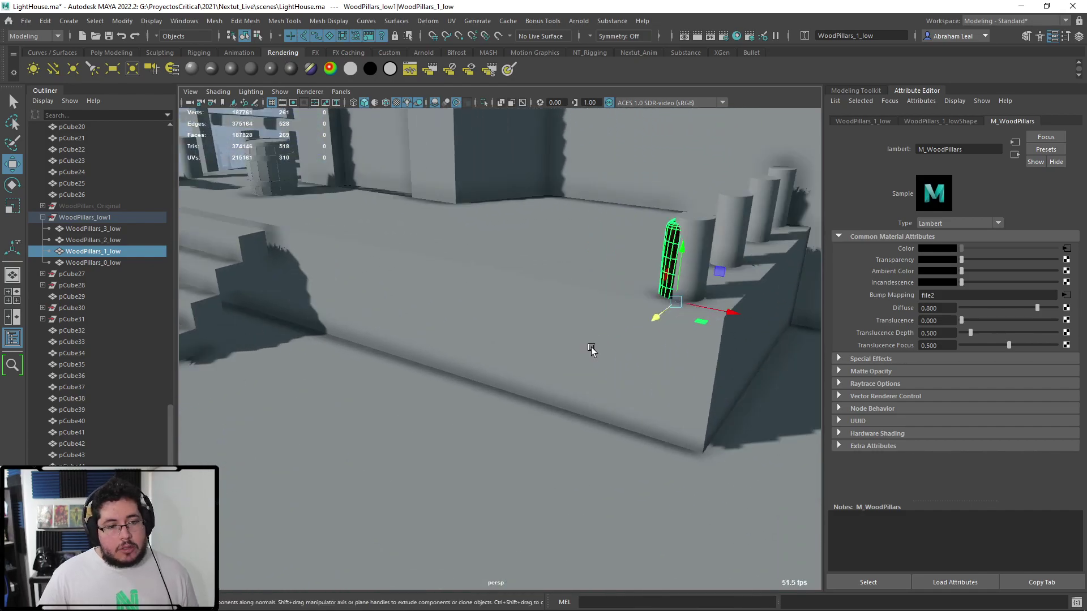
scroll(590, 349, "down", 4)
scroll(592, 349, "up", 4)
scroll(682, 315, "up", 2)
left_click_drag(773, 289, 673, 294)
mouse_move(632, 227)
left_mouse_down()
mouse_move(635, 196)
mouse_move(633, 219)
mouse_move(583, 291)
mouse_move(592, 307)
mouse_move(527, 297)
left_mouse_up()
key("4")
key("5")
Examine the pillar's size and placement against the placeholder posts around the lighthouse.
left_click_drag(348, 337, 359, 351, "alt")
scroll(389, 341, "down", 3)
scroll(389, 342, "down", 8)
scroll(545, 365, "up", 10)
scroll(518, 328, "down", 4)
scroll(519, 328, "down", 3)
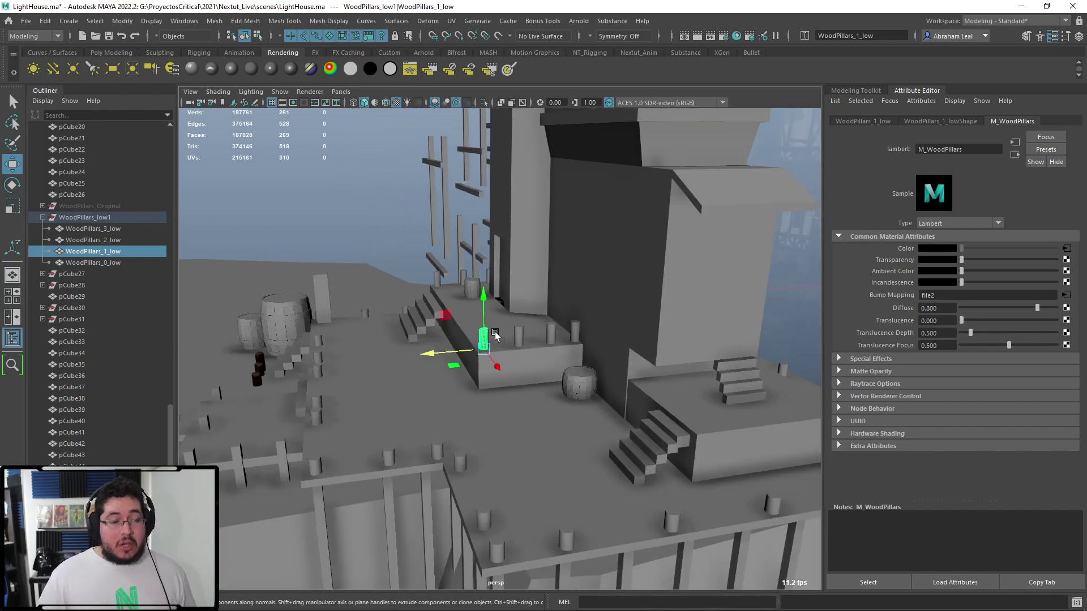
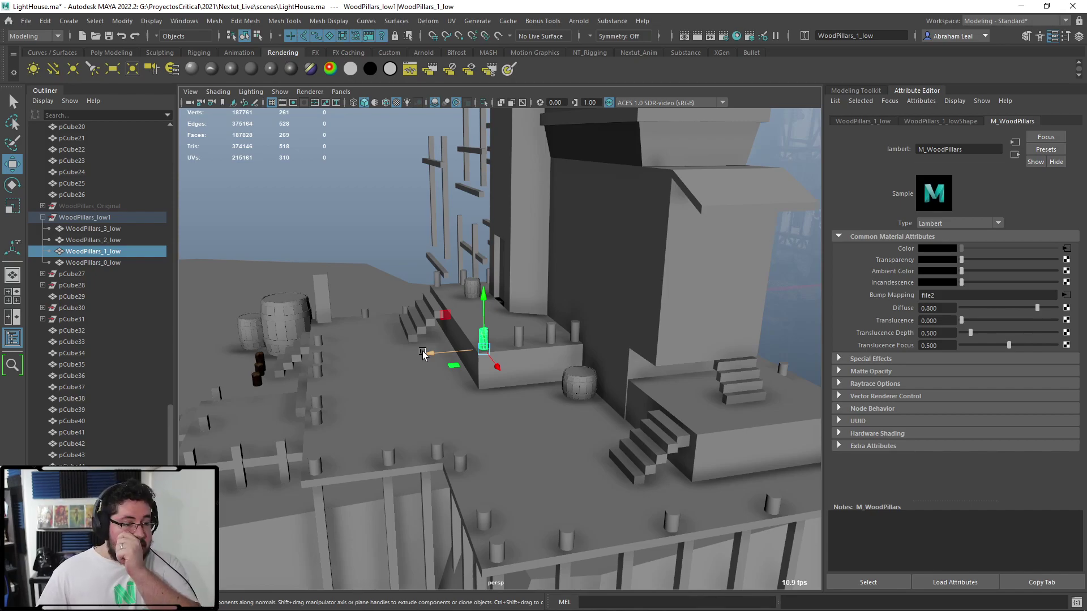
scroll(419, 354, "up", 3)
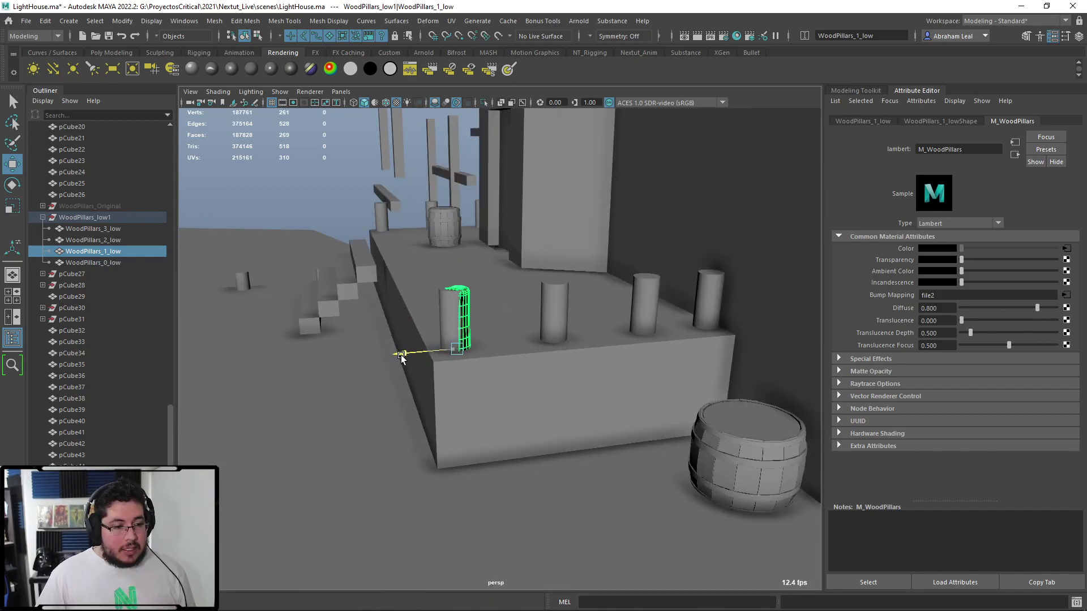
Duplicate the WoodPillars_1_low pillar and move the copy to the third placeholder post along the platform's edge.
key("ctrl+d")
left_click_drag(391, 363, 406, 398)
key("ctrl+d")
key("Delete")
Duplicate the WoodPillars_0_low pillar and move the copy from the pillar set towards the entrance platform.
left_click(280, 306)
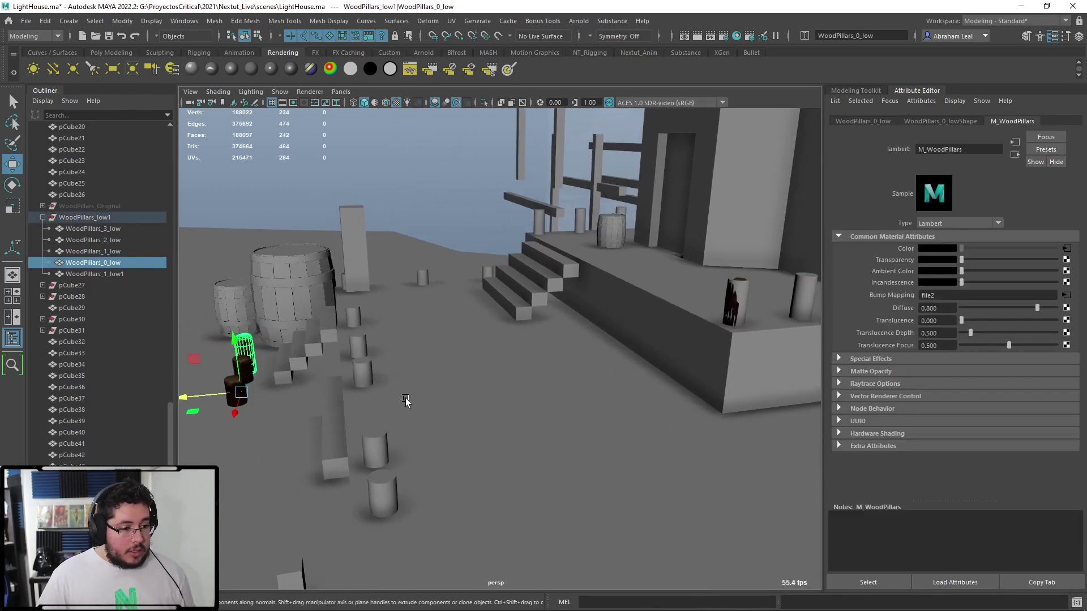
key("ctrl+d")
left_click_drag(201, 398, 601, 368)
left_click_drag(600, 368, 610, 333, "alt")
key("ctrl+z")
Isolate the WoodPillars_0_low1 copy, snap its pivot to the centre of its base and leave isolation.
left_click(483, 102)
scroll(608, 330, "up", 4)
key("d")
key("v")
left_click_drag(729, 271, 511, 221)
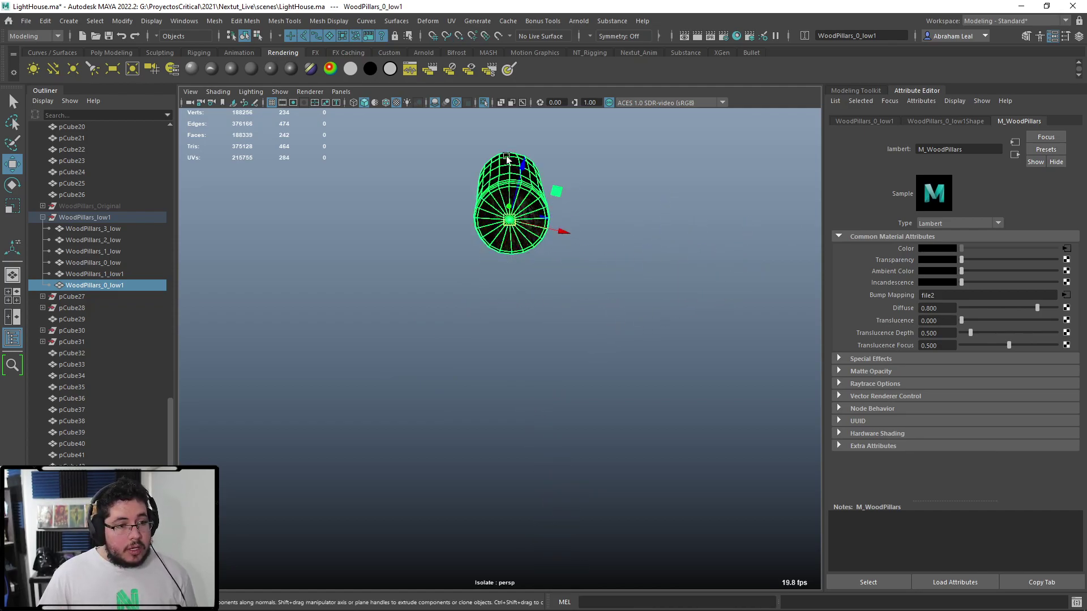
left_click(485, 102)
Try to vertex-snap the WoodPillars_0_low1 copy onto the second placeholder post, then undo the move.
scroll(606, 271, "down", 5)
left_click_drag(606, 272, 543, 369, "alt")
scroll(439, 362, "down", 3)
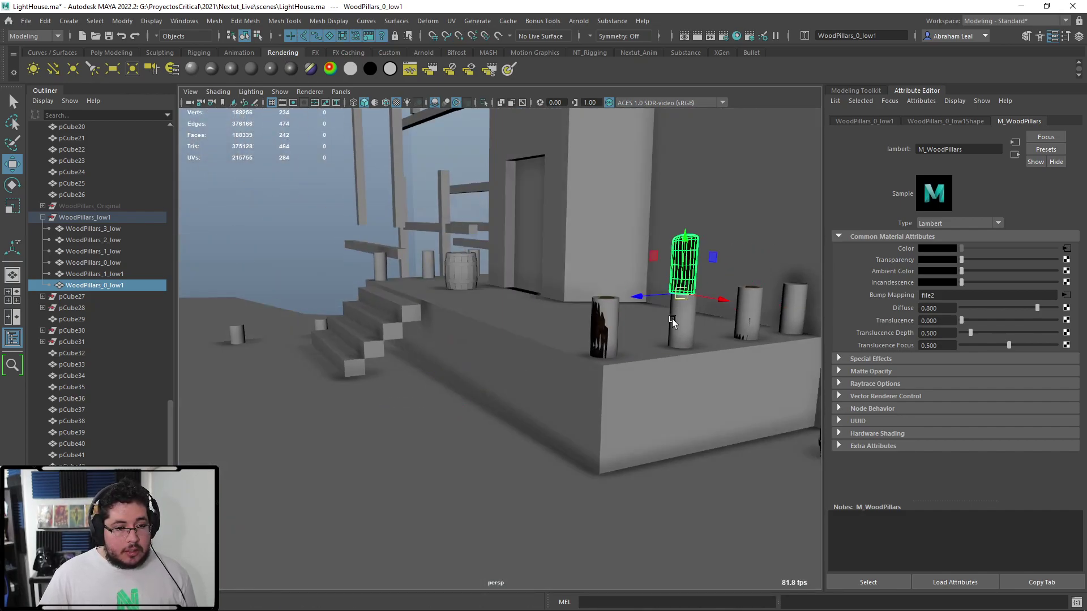
scroll(535, 385, "up", 4)
middle_click_drag(526, 403, 509, 367, "alt")
key("v")
left_click_drag(436, 398, 460, 392)
key("ctrl+z")
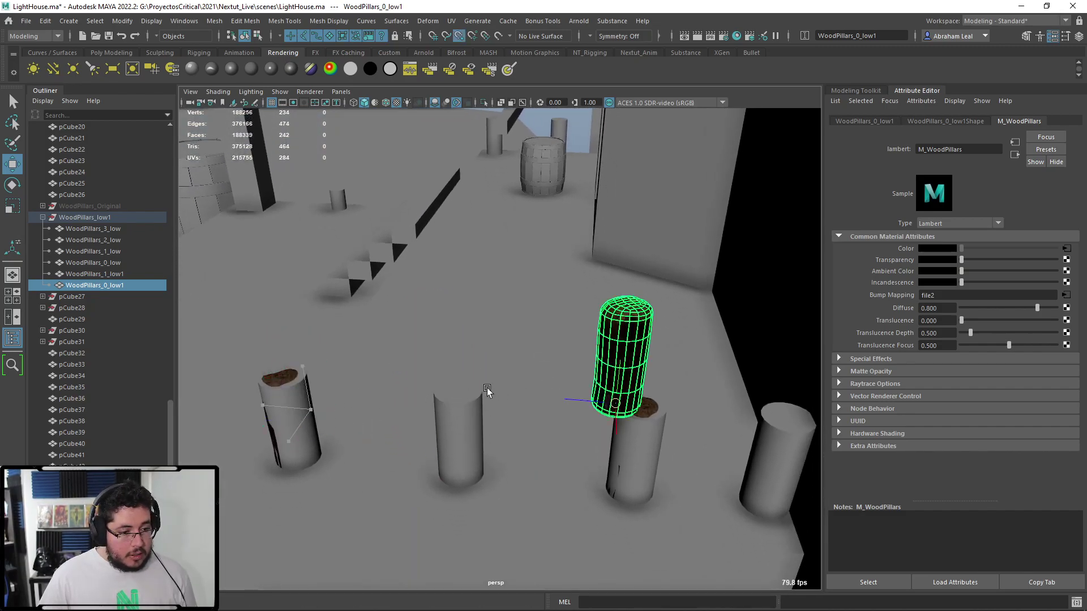
Lower the WoodPillars_0_low1 copy to the platform surface and align it with the second placeholder post.
left_click_drag(570, 402, 435, 481)
key("v")
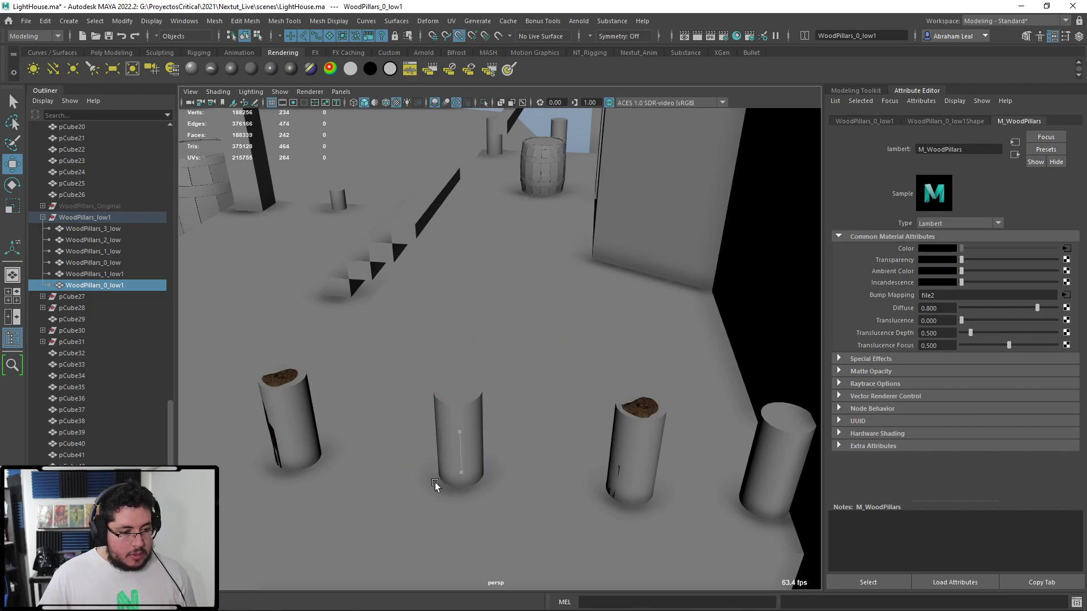
left_click_drag(257, 476, 422, 447, "alt")
key("ctrl+z")
scroll(591, 389, "down", 3)
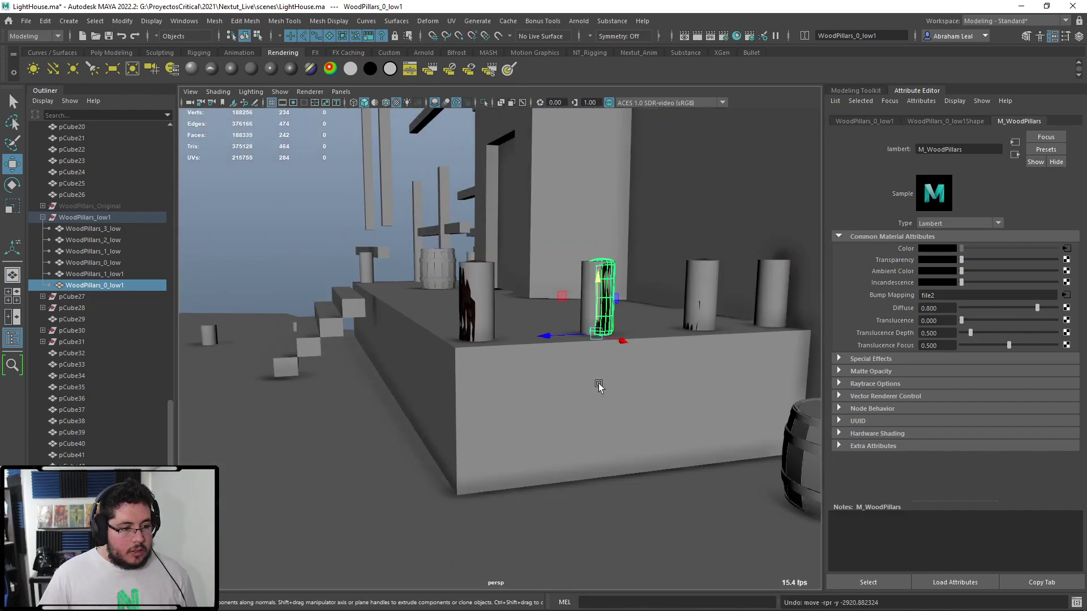
left_click_drag(596, 280, 441, 524)
middle_click_drag(471, 578, 447, 453, "alt")
Duplicate the WoodPillars_0_low1 pillar and place the copy at the fourth placeholder post beside the wall.
key("ctrl+d")
left_click_drag(406, 398, 553, 408)
key("ctrl+z")
key("e")
key("w")
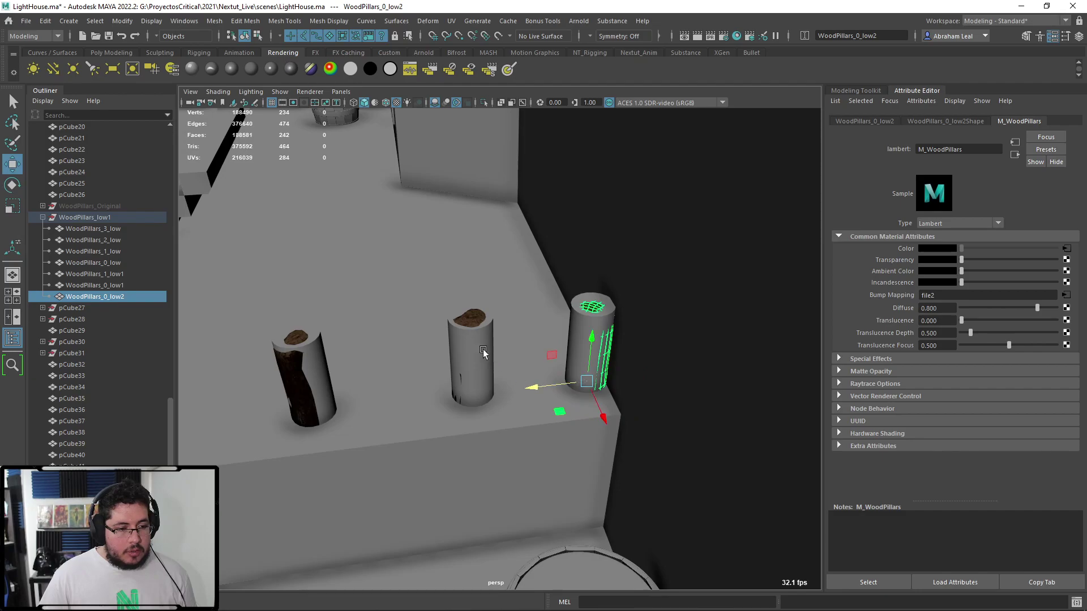
Center the pivot of the WoodPillars_1_low1 pillar and rotate it to vary its look.
left_click(477, 318)
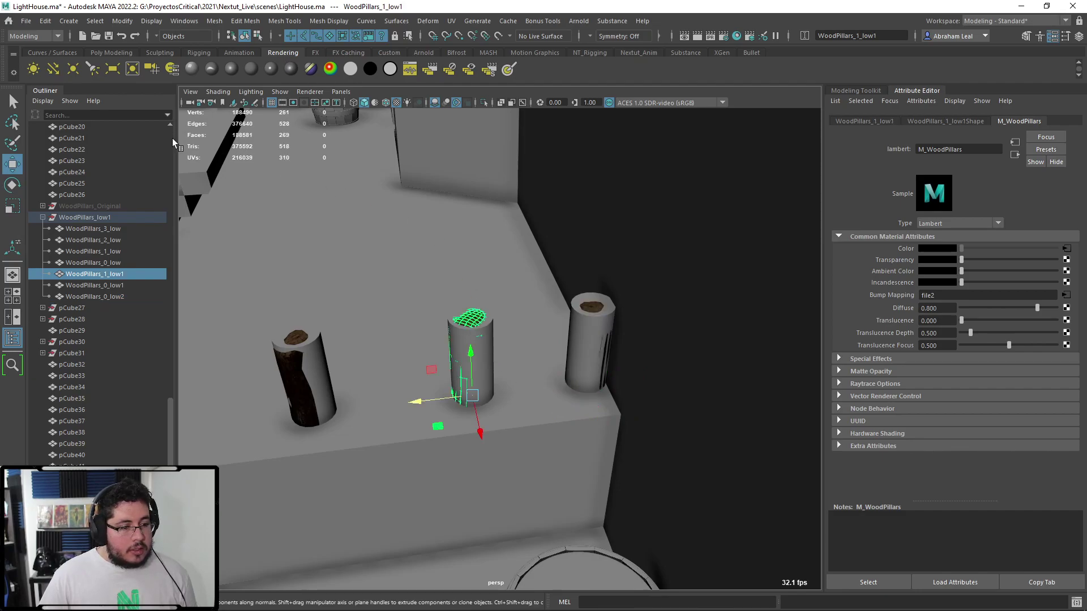
left_click(120, 52)
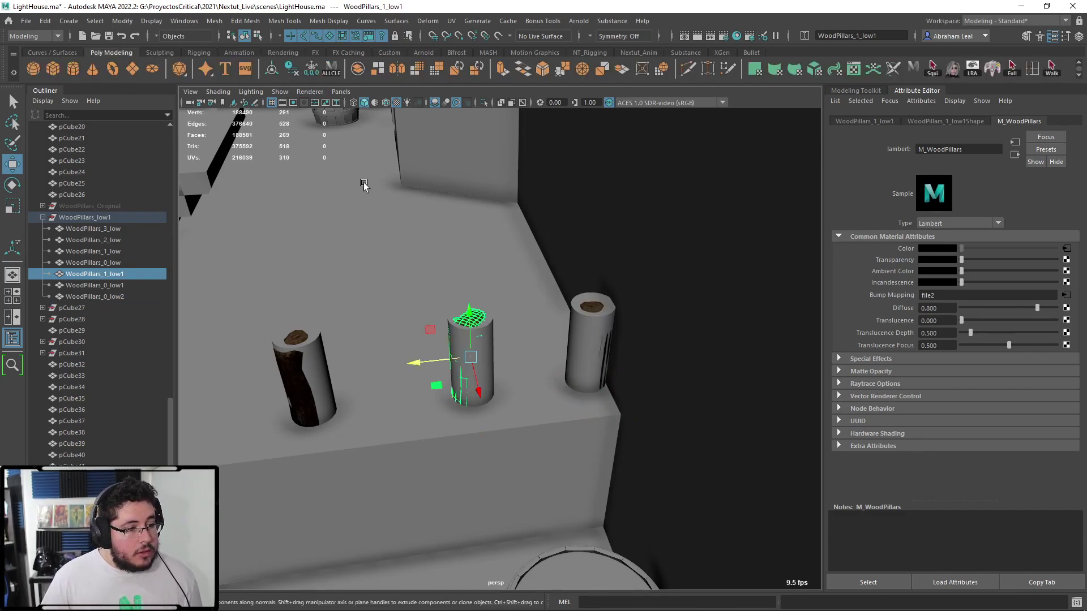
key("e")
left_click_drag(429, 384, 437, 365)
key("q")
Delete the four placeholder posts that overlap the wood pillars along the platform's edge.
left_click(343, 393)
left_click(472, 319, "shift")
left_click(556, 314, "shift")
left_click(624, 296, "shift")
key("Delete")
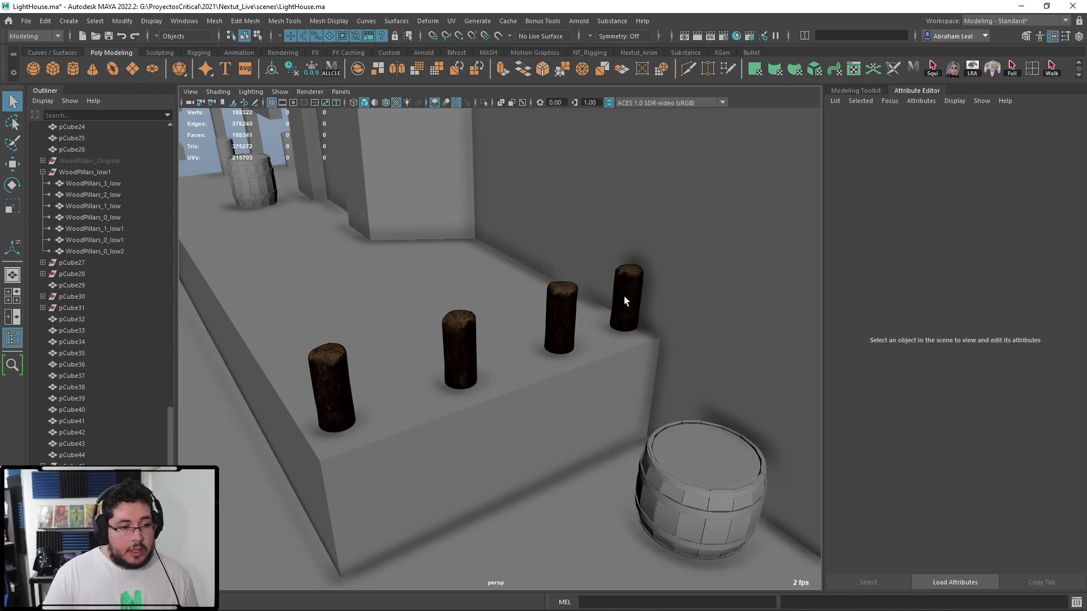
Duplicate the four platform pillars and move the copies to the placeholder posts on the other side of the entrance stairs.
left_click_drag(531, 296, 587, 334, "alt")
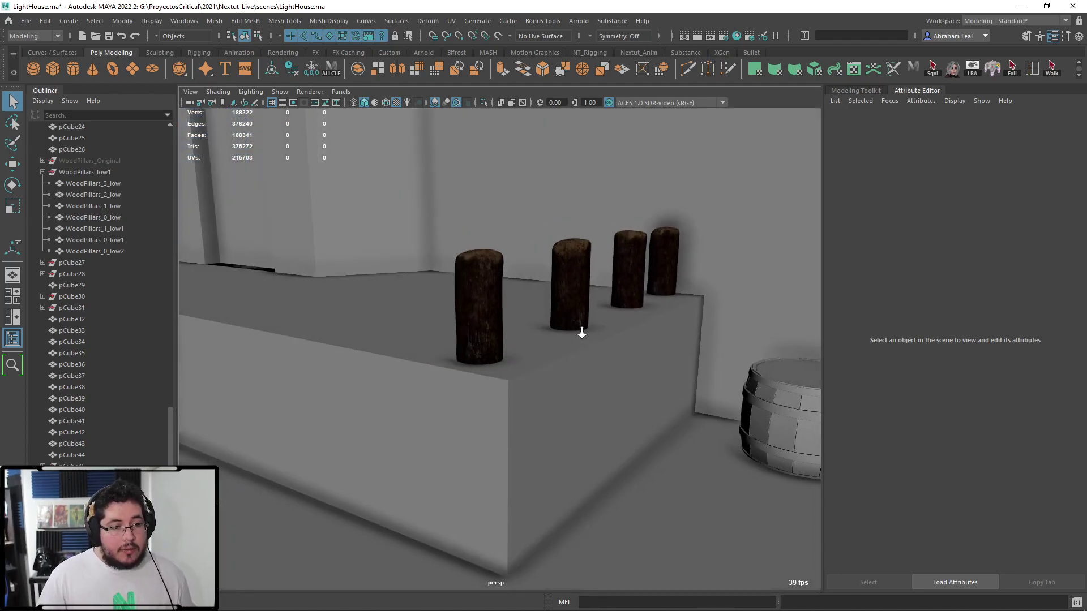
right_click_drag(587, 334, 473, 337, "alt")
left_click_drag(474, 337, 521, 390, "alt")
right_click_drag(521, 391, 567, 412, "alt")
left_click(541, 378)
left_click(556, 352, "shift")
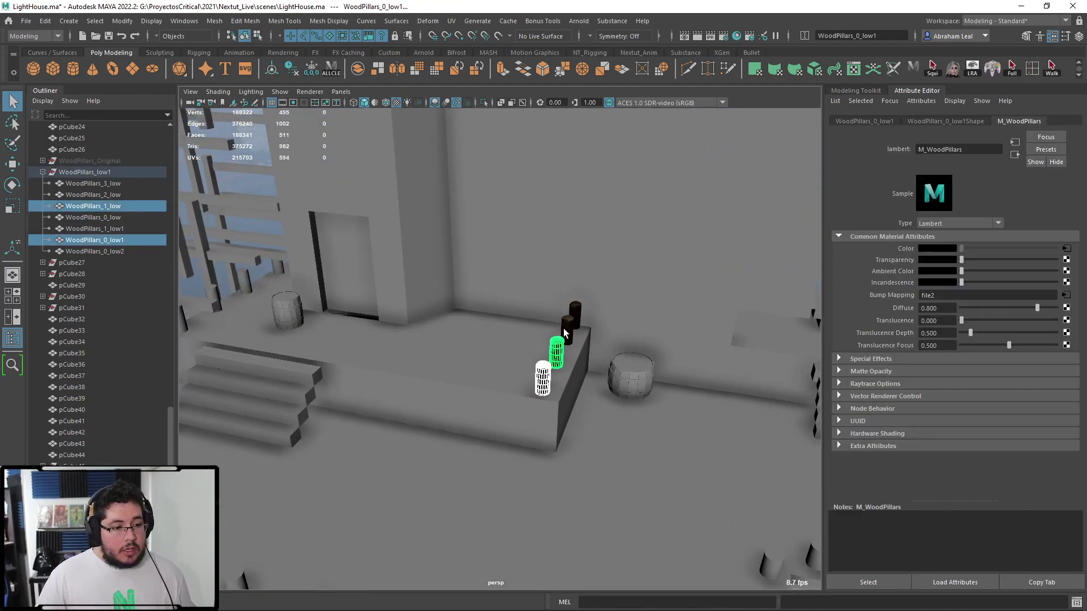
left_click(567, 331, "shift")
left_click(575, 313, "shift")
left_click_drag(575, 313, 516, 356, "alt")
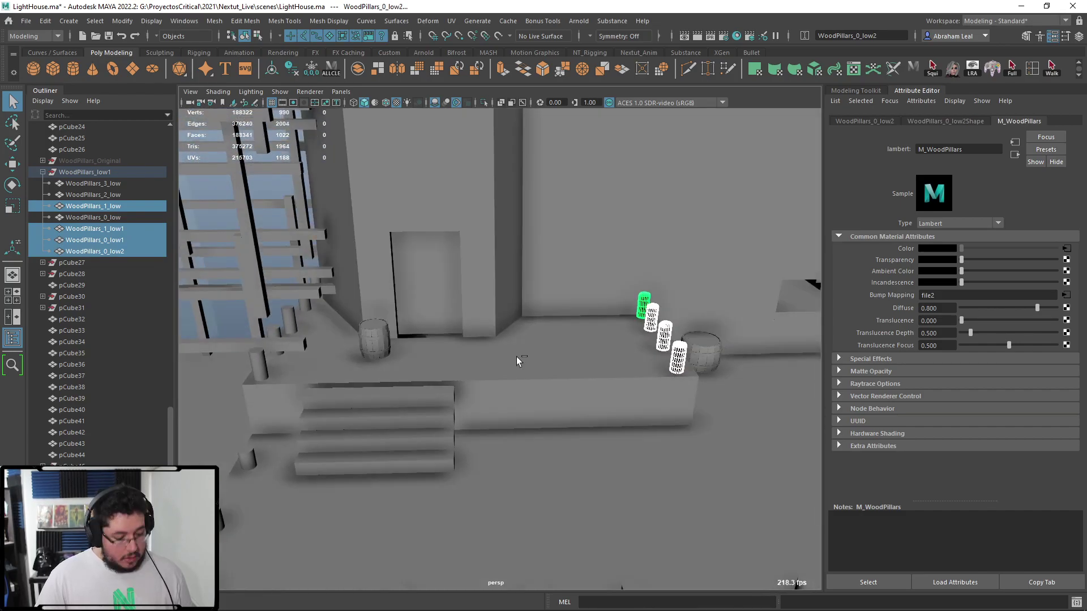
key("ctrl+d")
key("w")
left_click_drag(695, 332, 449, 351)
scroll(449, 352, "up", 8)
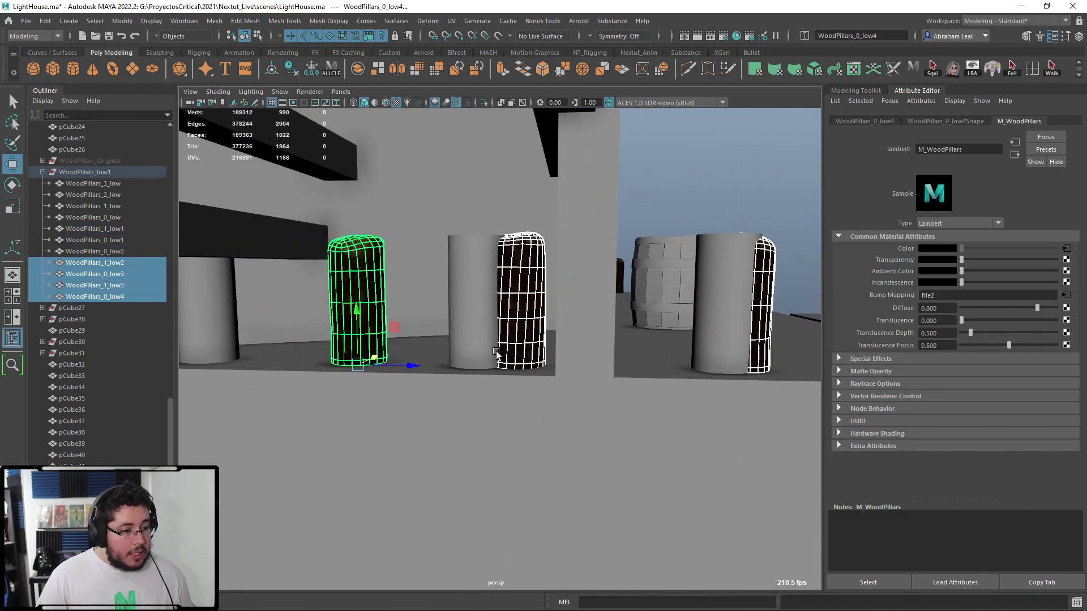
Shift individual pillar copies beyond the stairs so each lines up with its placeholder post.
middle_click_drag(360, 359, 532, 355, "alt")
left_click(670, 330)
left_click_drag(731, 324, 683, 331)
left_click(535, 321)
middle_click_drag(498, 377, 541, 338, "alt")
left_click_drag(700, 265, 544, 261)
Duplicate the four copied pillars and move the new set to the remaining placeholder posts farther along the platform.
left_click(70, 261, "shift")
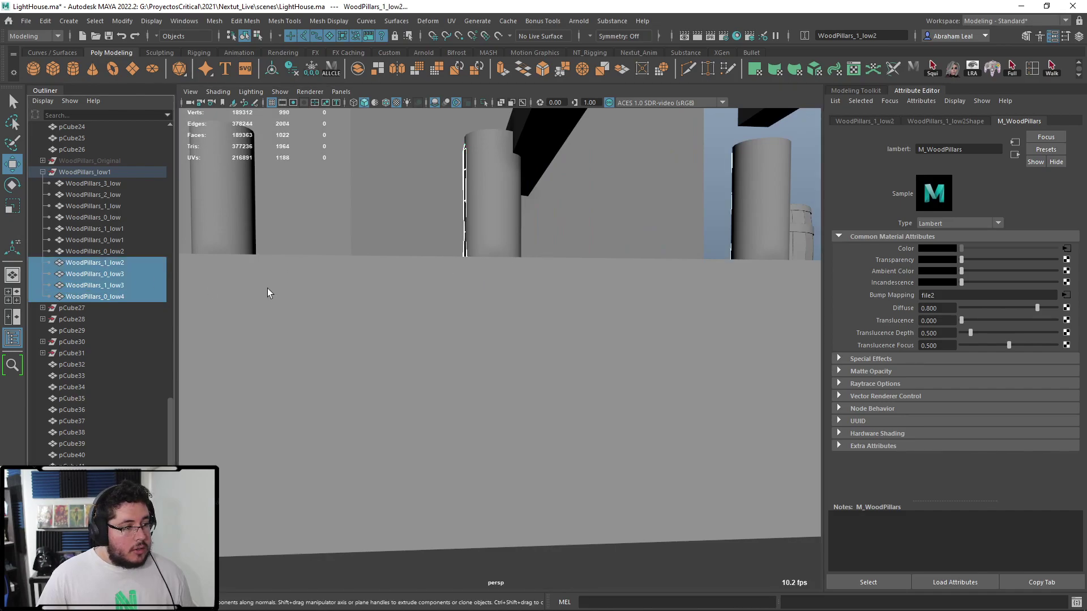
scroll(446, 311, "down", 5)
left_click_drag(783, 344, 506, 354, "shift")
scroll(501, 359, "up", 8)
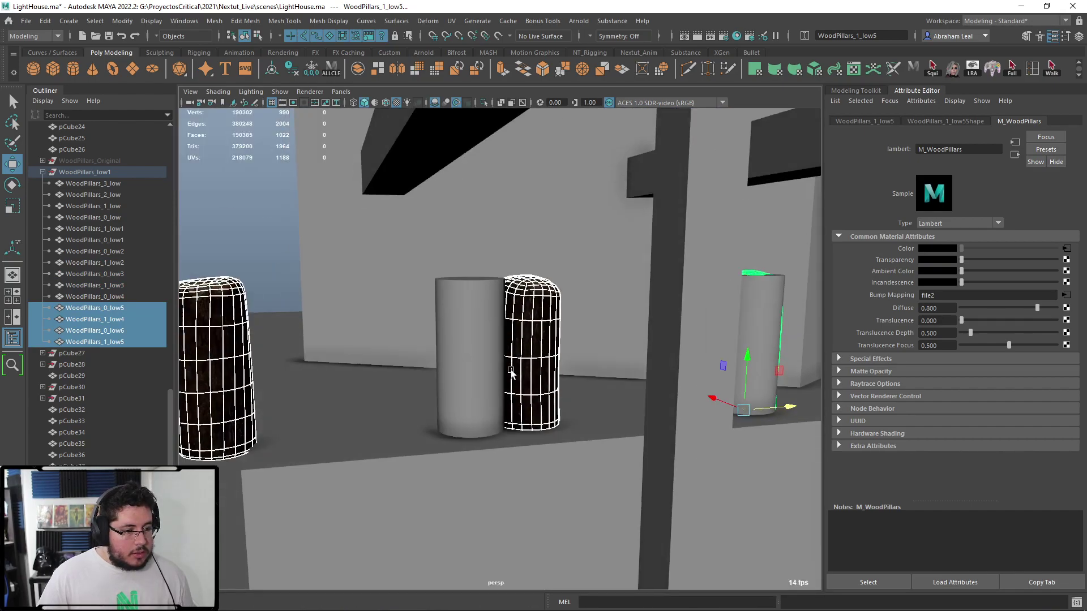
Adjust the new pillar copies individually against the placeholder posts at the platform's far corner.
left_click(521, 363)
left_click_drag(586, 373, 466, 335)
key("e")
left_click(476, 329)
key("w")
left_click(343, 330)
left_click(460, 385)
left_click_drag(459, 384, 425, 351, "alt")
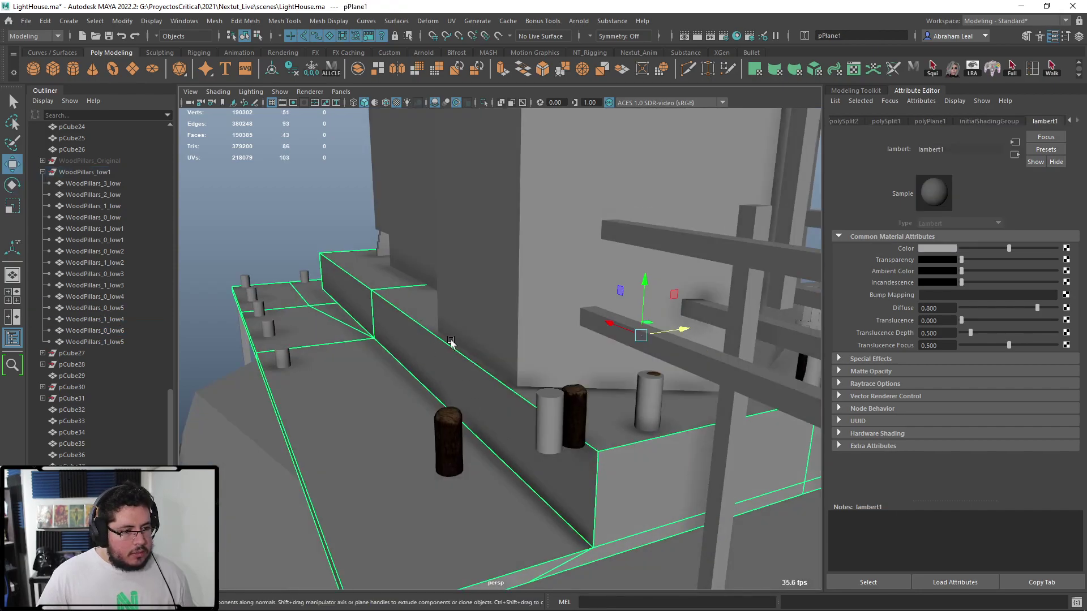
Delete the placeholder post at the platform's far corner and the two surplus pillar copies near it.
left_click(556, 412)
key("Delete")
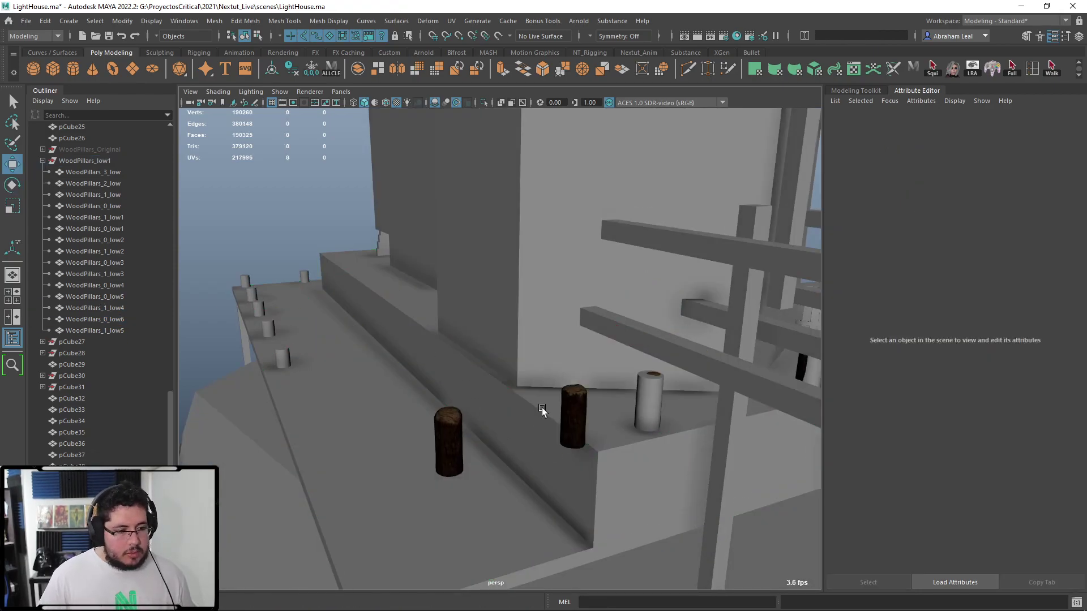
left_click(573, 416)
left_click(449, 442, "shift")
key("Delete")
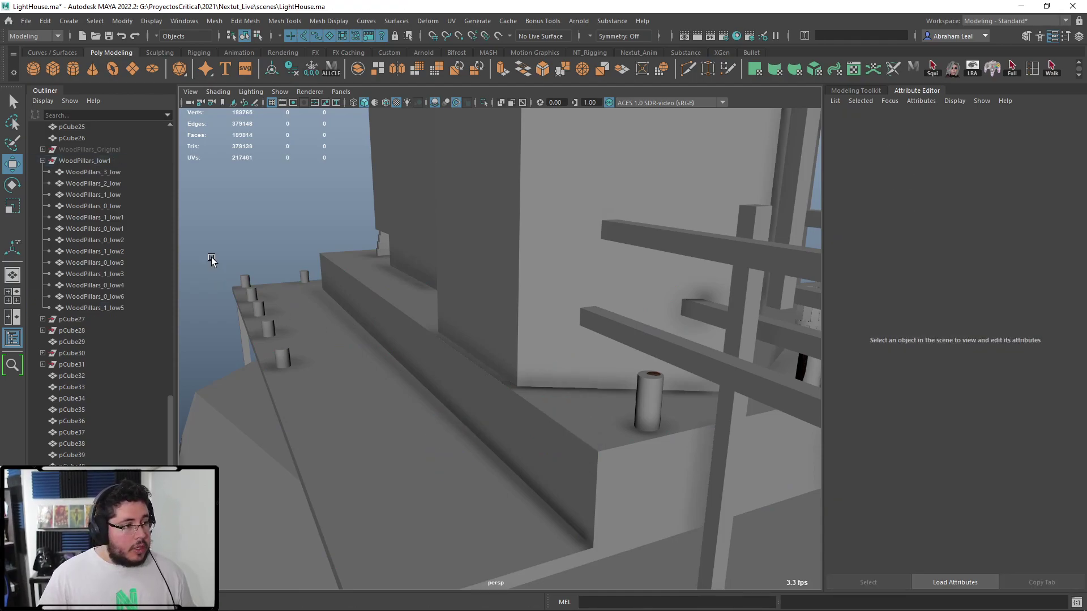
Examine the WoodPillars_low1 group in isolation and then up close and from afar within the scene.
left_click(89, 162)
left_click(483, 102)
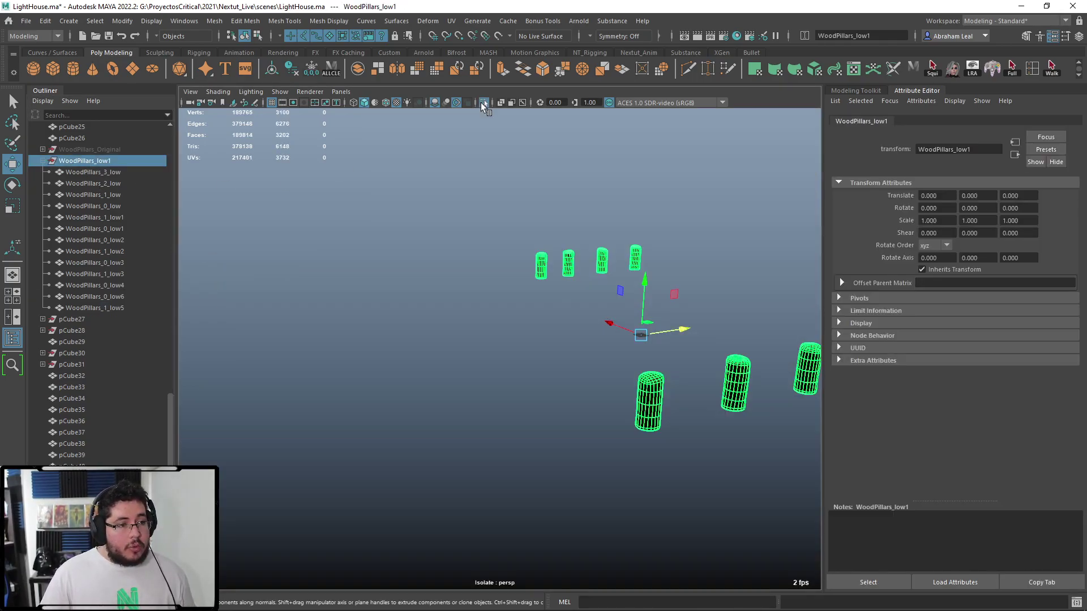
left_click_drag(539, 230, 444, 324, "alt")
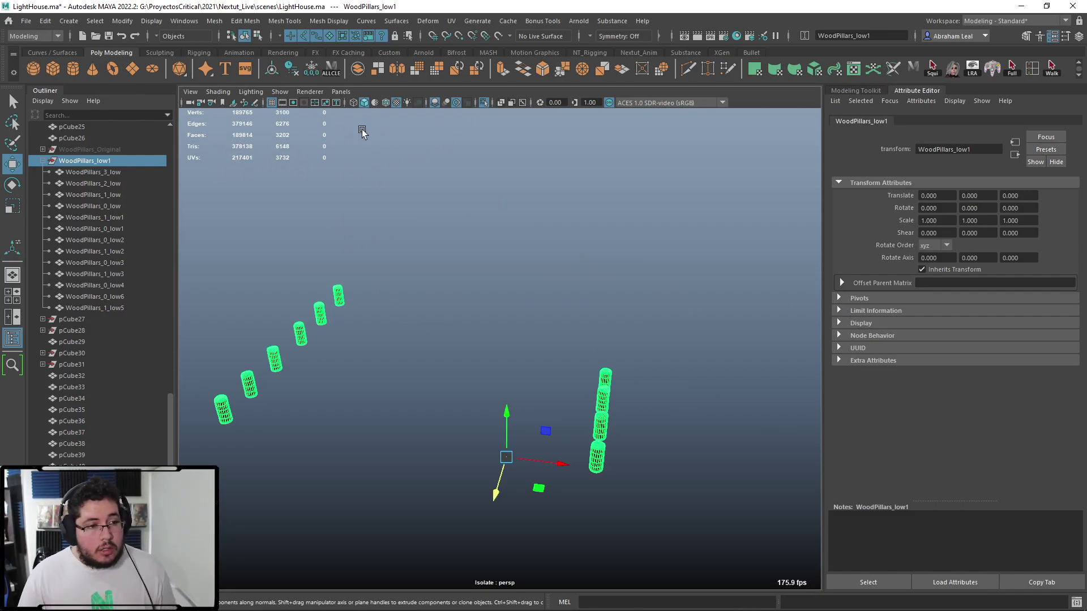
left_click(483, 103)
left_click_drag(476, 136, 356, 295, "alt")
right_click_drag(356, 295, 444, 340, "alt")
middle_click_drag(444, 340, 342, 344, "alt")
right_click_drag(342, 345, 410, 364, "alt")
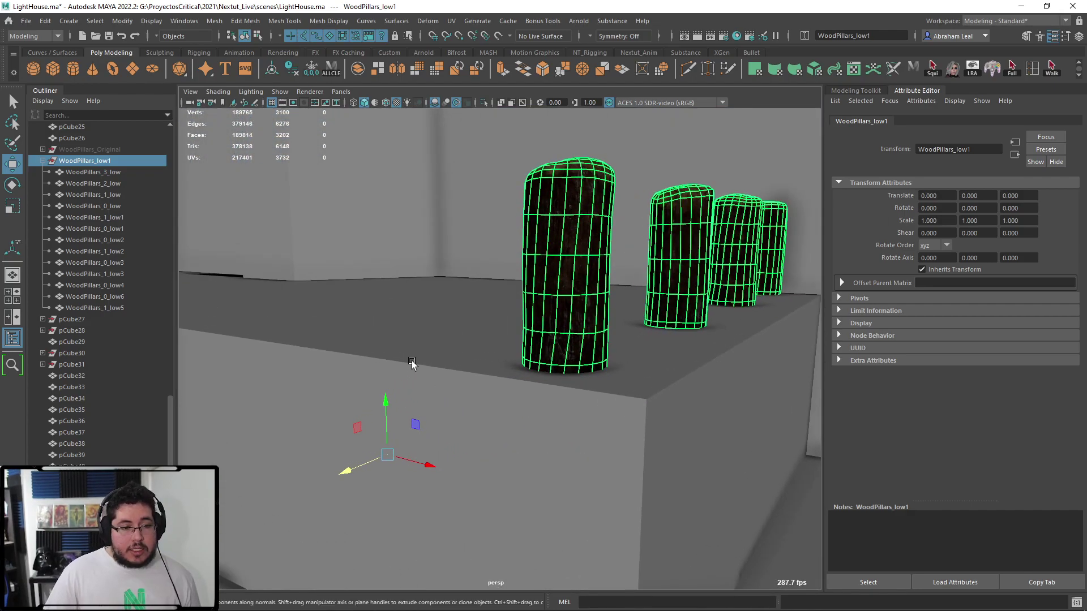
scroll(570, 268, "down", 10)
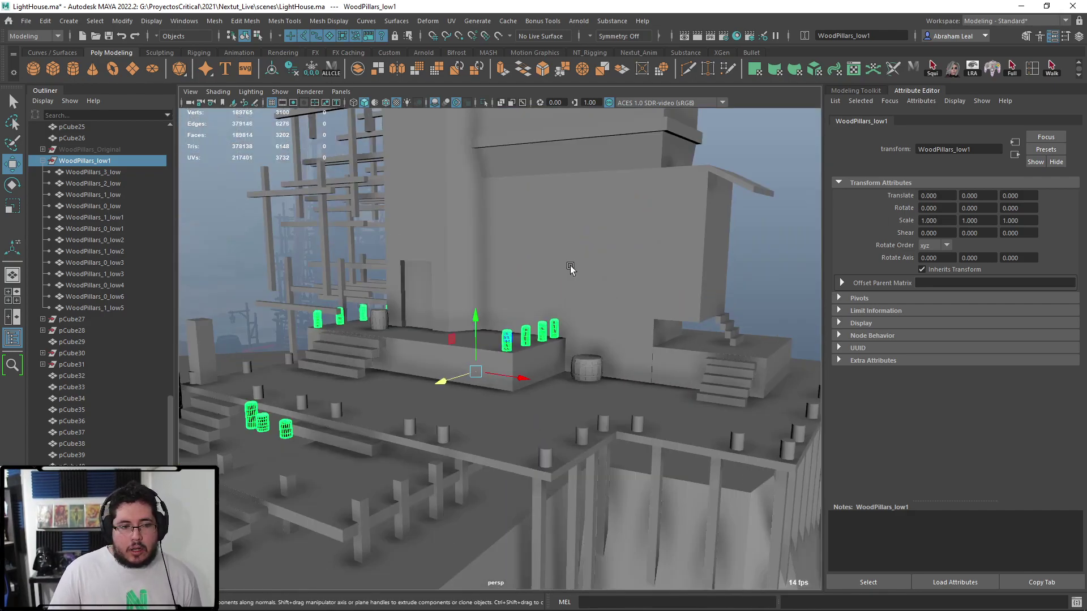
left_click_drag(570, 267, 652, 301, "alt")
left_click(746, 273)
Move the WoodPillars_2_low pillar from the source set towards the deck posts, to about 546 in Z.
left_click_drag(419, 326, 464, 330, "alt")
right_click_drag(464, 331, 444, 403, "alt")
middle_click_drag(443, 403, 461, 439, "alt")
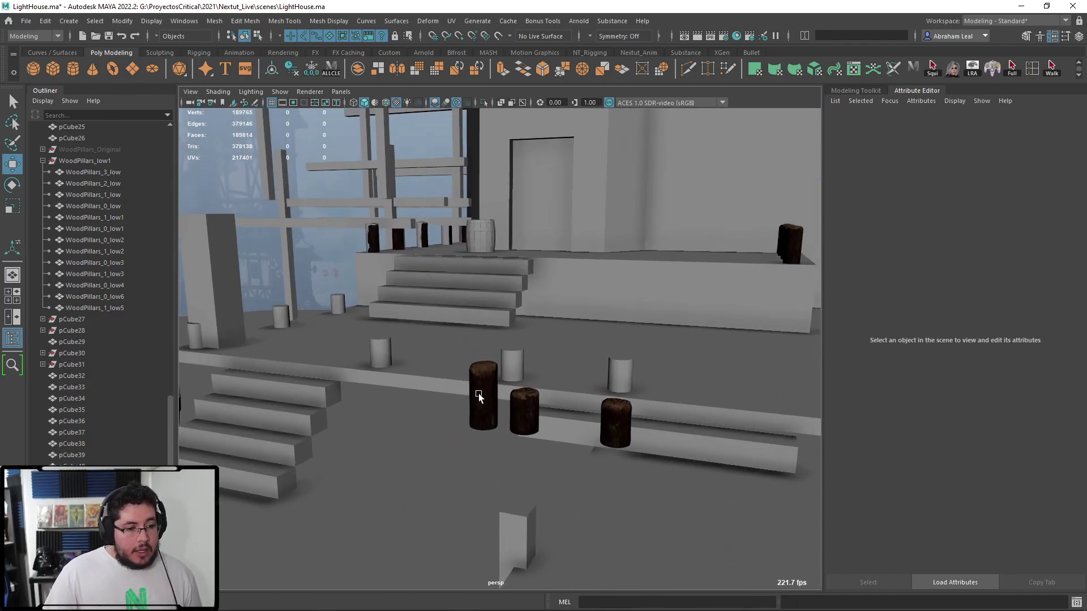
left_click(479, 395)
left_click(522, 408)
left_click_drag(522, 409, 412, 446, "alt")
scroll(412, 445, "down", 5)
scroll(408, 443, "up", 3)
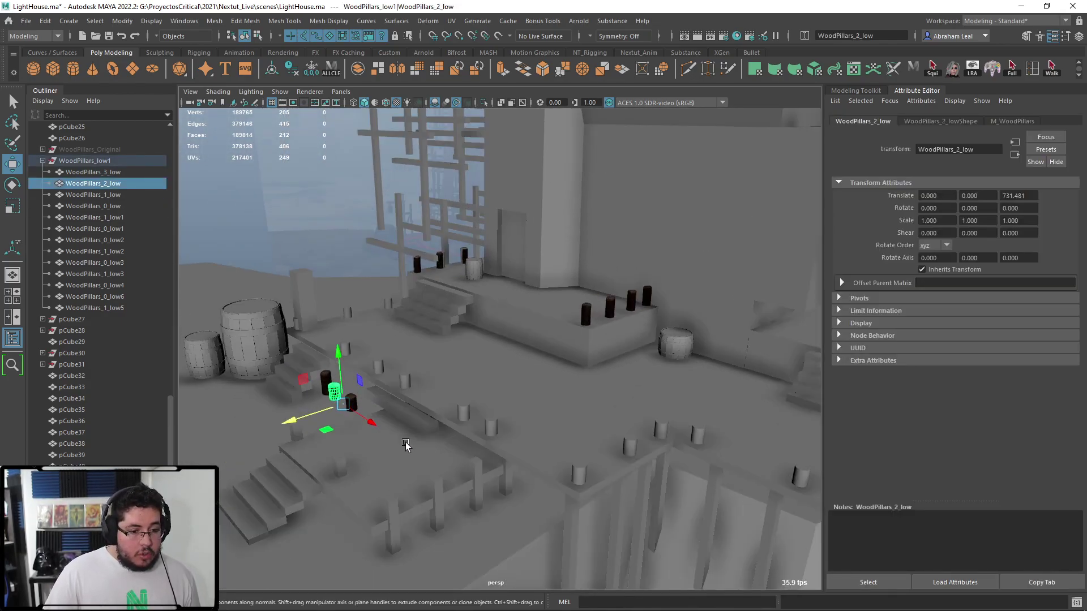
left_click_drag(322, 416, 388, 393)
left_click_drag(388, 393, 407, 395, "alt")
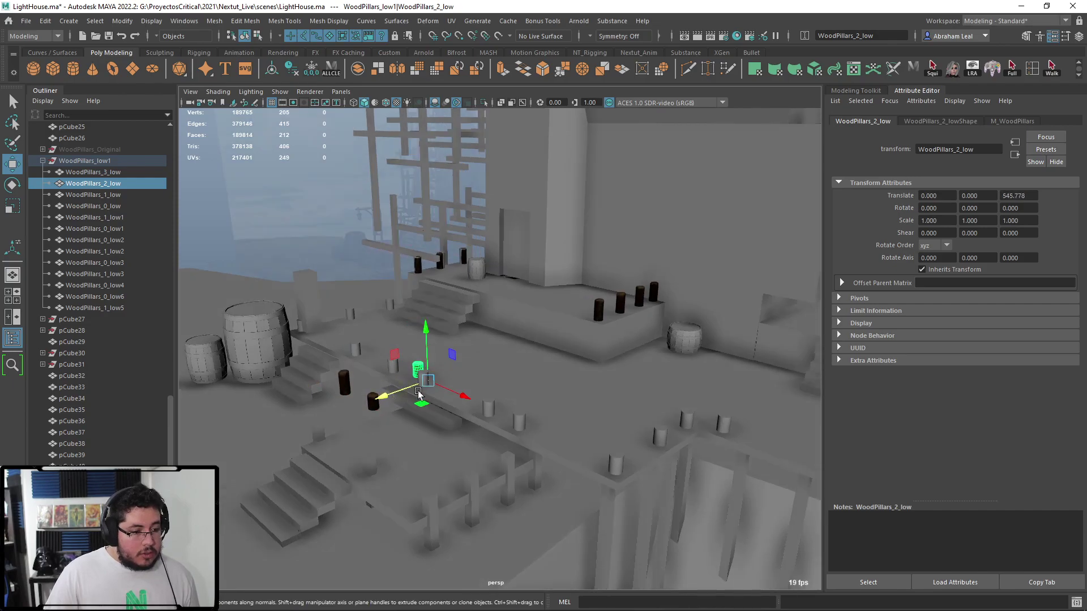
Isolate the WoodPillars_2_low pillar, snap its pivot to the centre of its base and leave isolation.
key("f")
left_click(484, 101)
left_click_drag(572, 247, 600, 376, "alt")
key("d")
key("v")
left_click_drag(664, 383, 338, 376)
left_click(484, 102)
Snap WoodPillars_2_low to the deck surface and move it to the placeholder post beside the large barrel.
left_click_drag(480, 127, 442, 425, "alt")
middle_click_drag(442, 424, 519, 415, "alt")
right_click_drag(519, 415, 423, 449, "alt")
left_click_drag(422, 449, 540, 345, "alt")
key("v")
left_click_drag(508, 309, 499, 477)
left_click_drag(476, 422, 507, 467, "alt")
left_click_drag(561, 370, 243, 324)
middle_click_drag(301, 338, 589, 399, "alt")
left_click_drag(527, 368, 382, 357)
left_click(382, 365)
key("ctrl+z")
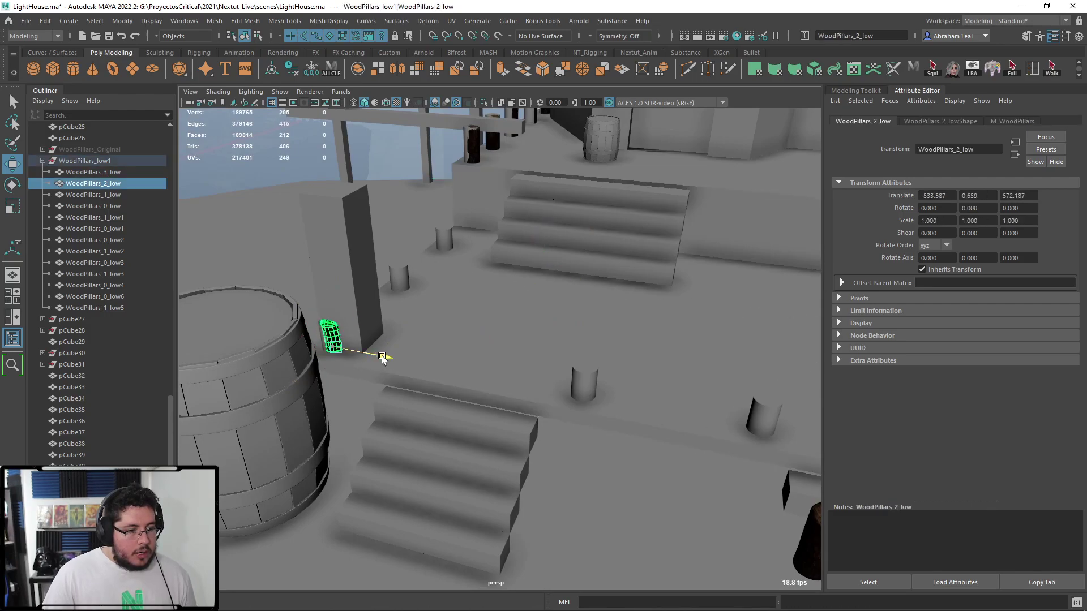
Move the tall block beside the large barrel away from the placeholder posts towards the entrance stairs.
left_click(329, 189)
left_click_drag(393, 276, 587, 312)
left_click_drag(501, 323, 535, 292)
middle_click_drag(535, 293, 560, 317, "alt")
Duplicate the WoodPillars_2_low pillar and place the copies at other placeholder posts on the deck.
left_click(365, 360)
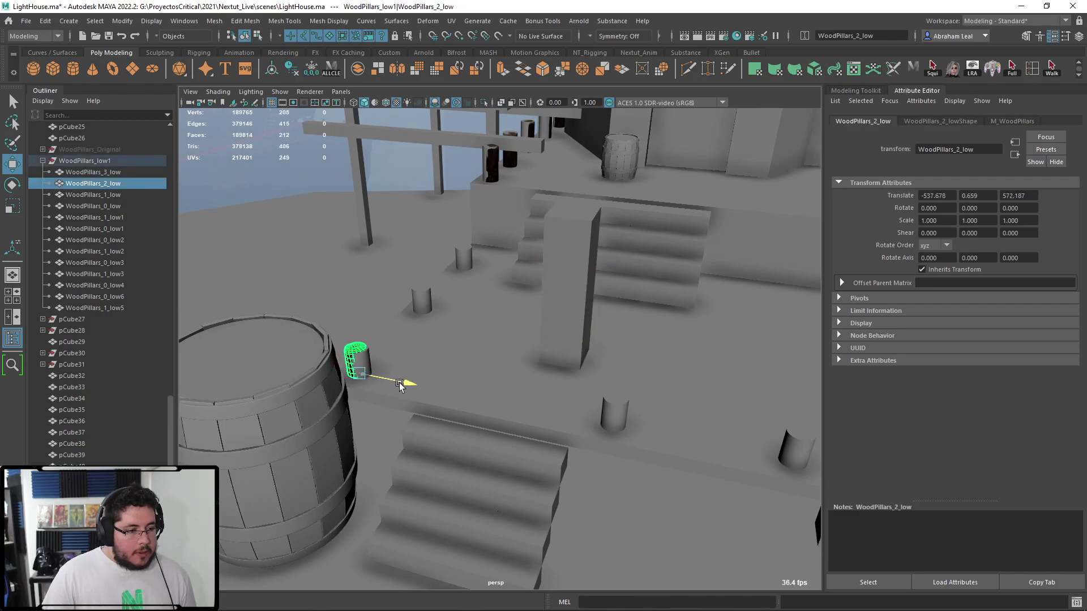
key("ctrl+d")
left_click_drag(386, 360, 426, 342)
key("ctrl+d")
left_click_drag(474, 317, 606, 464)
left_click_drag(657, 434, 670, 438)
Continue duplicating the short pillar onto the placeholder posts along the deck up to its outer edge.
middle_click_drag(746, 459, 463, 381, "alt")
scroll(463, 381, "down", 3)
left_click_drag(463, 381, 517, 369, "alt")
key("ctrl+d")
key("ctrl+d")
key("ctrl+d")
key("ctrl+d")
left_click_drag(480, 411, 684, 437)
key("ctrl+d")
key("ctrl+d")
Duplicate the short pillar onto the row of placeholder posts along the deck's outer edge, ending at the far corner.
scroll(634, 289, "down", 3)
middle_click_drag(684, 436, 510, 402, "alt")
scroll(510, 402, "up", 6)
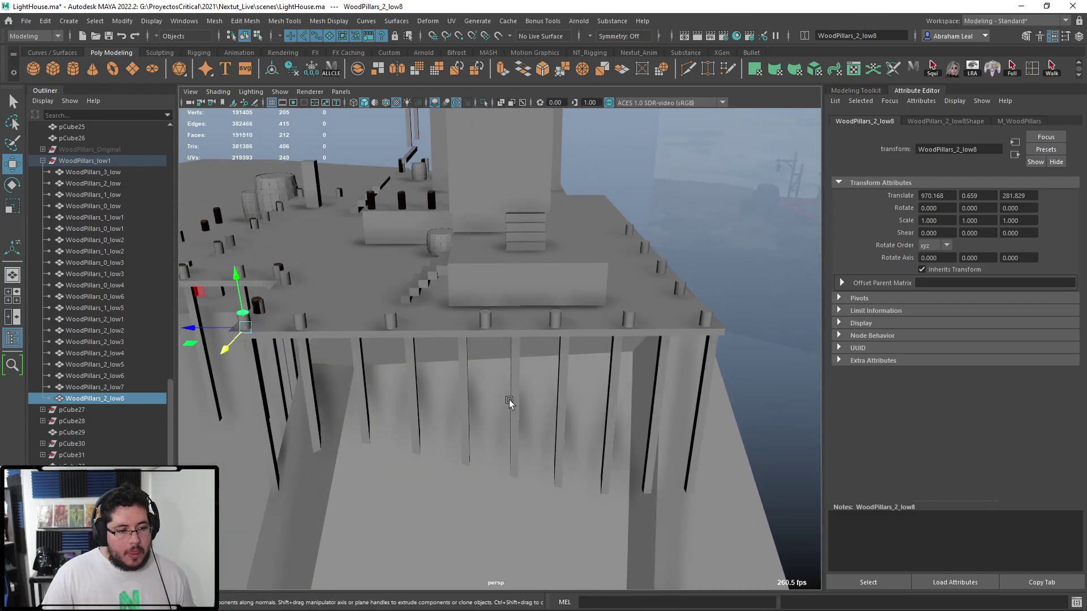
left_click_drag(509, 402, 536, 378, "alt")
key("ctrl+d")
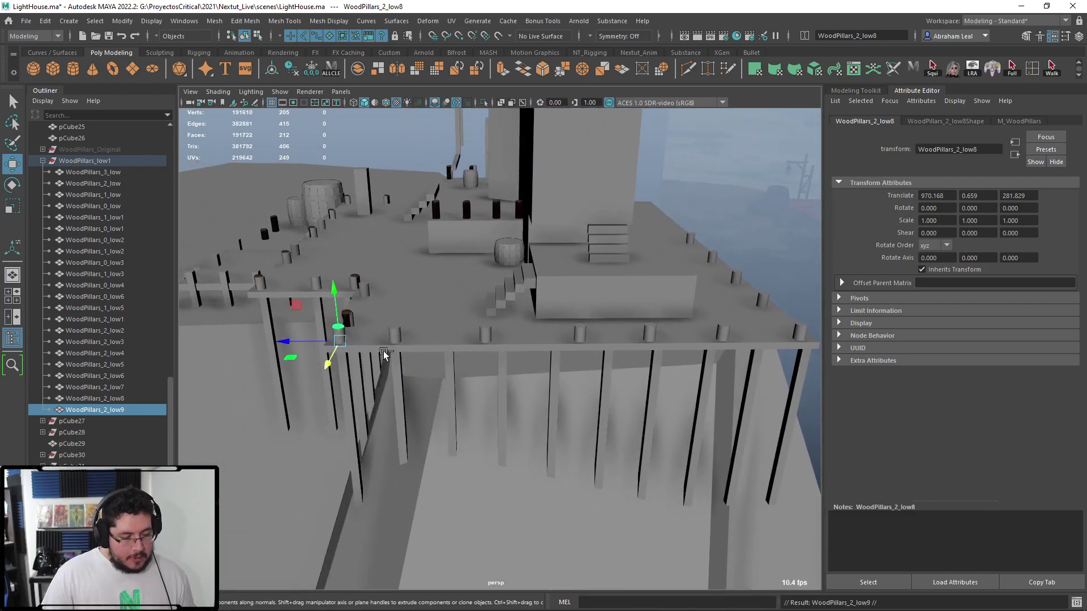
left_click_drag(281, 345, 729, 337)
key("ctrl+d")
key("ctrl+d")
key("ctrl+d")
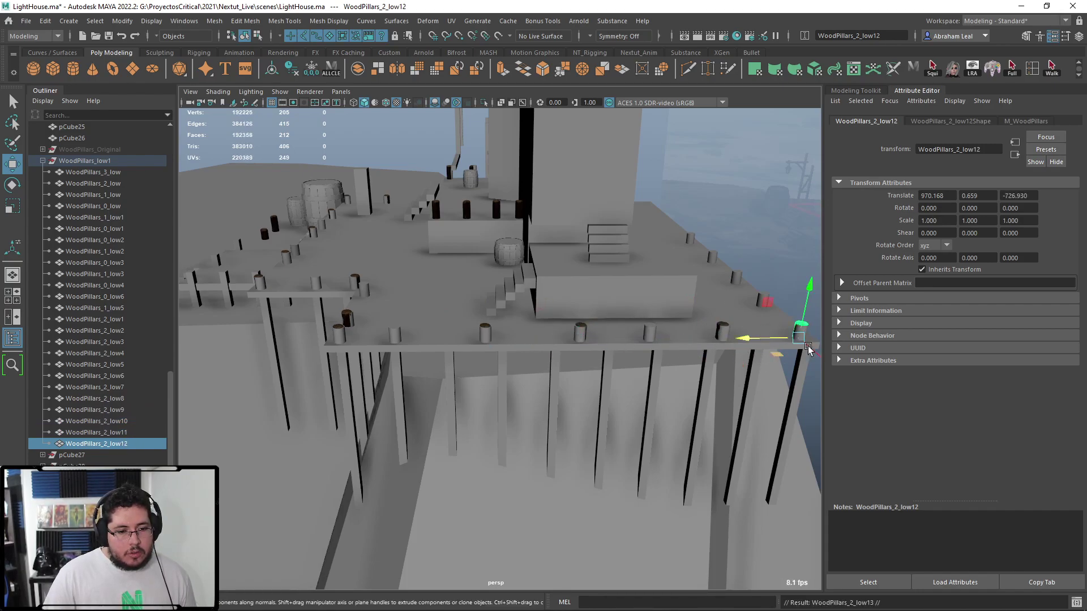
Duplicate the corner pillar onto the placeholder posts running back along the deck's far side.
key("ctrl+d")
left_click_drag(744, 335, 708, 260)
key("ctrl+d")
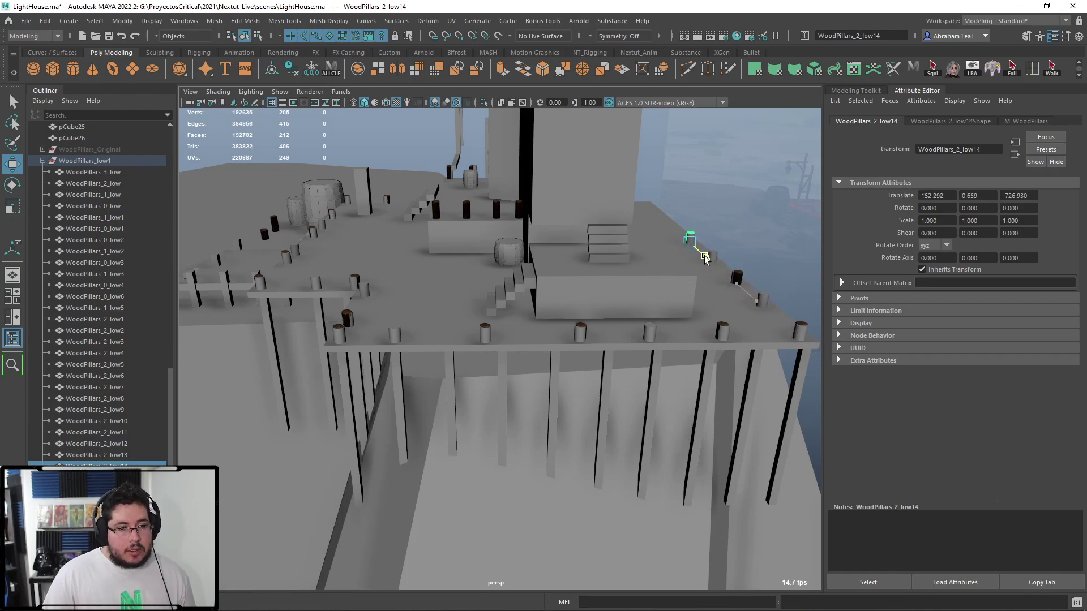
Select the WoodPillars_3_low pillar and snap its pivot to the centre of its base.
left_click_drag(638, 281, 362, 334, "alt")
left_click(407, 342)
middle_click_drag(407, 342, 514, 373, "alt")
right_click_drag(422, 394, 524, 411, "alt")
left_click_drag(557, 407, 420, 346)
key("f")
left_click_drag(502, 364, 527, 308, "alt")
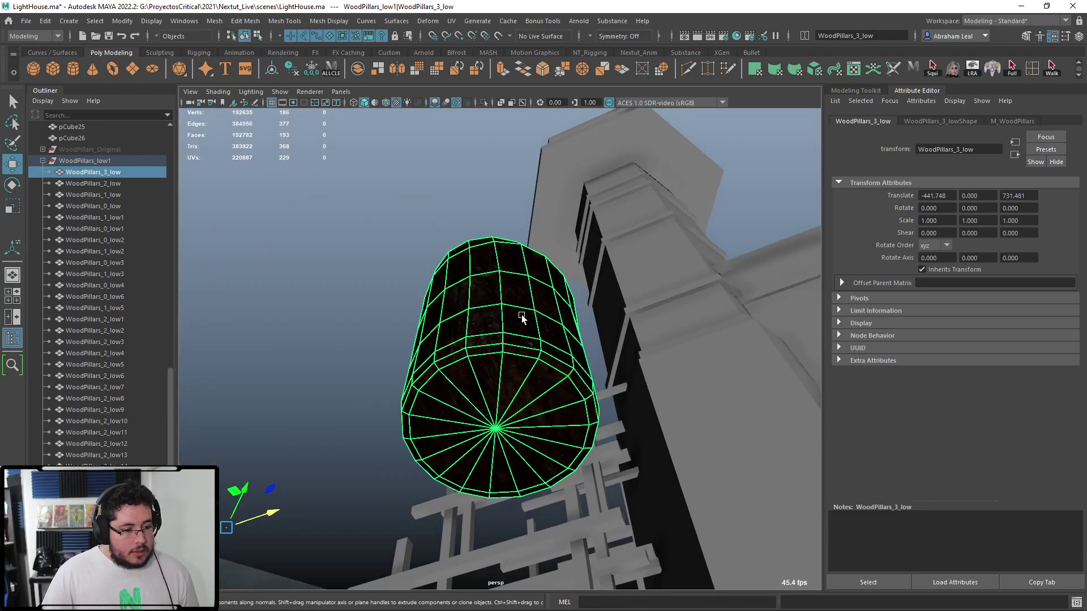
right_click_drag(499, 434, 482, 402, "alt")
left_click_drag(481, 402, 482, 513, "alt")
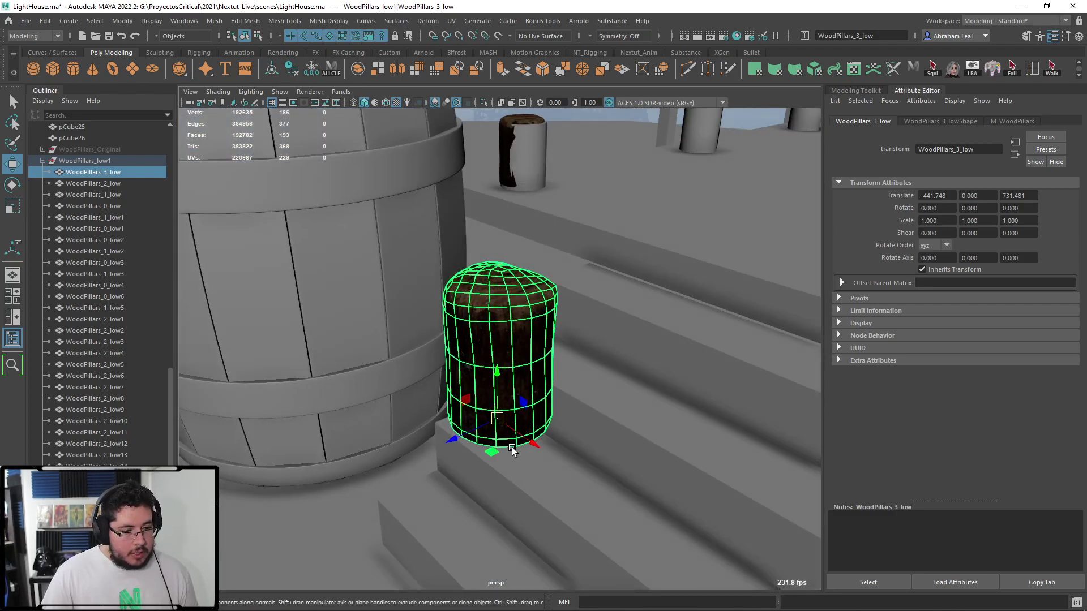
Move WoodPillars_3_low onto the uncovered placeholder post on the deck side beside the upper stairs, aligning it with the post.
right_click_drag(512, 448, 494, 390, "alt")
key("v")
left_click_drag(457, 414, 770, 268)
left_click_drag(541, 327, 551, 331)
left_click_drag(551, 331, 561, 402, "alt")
right_click_drag(561, 402, 548, 363, "alt")
middle_click_drag(548, 363, 588, 477, "alt")
left_click_drag(581, 347, 404, 358)
left_click_drag(348, 385, 379, 164)
middle_click_drag(453, 209, 447, 283, "alt")
scroll(448, 283, "down", 8)
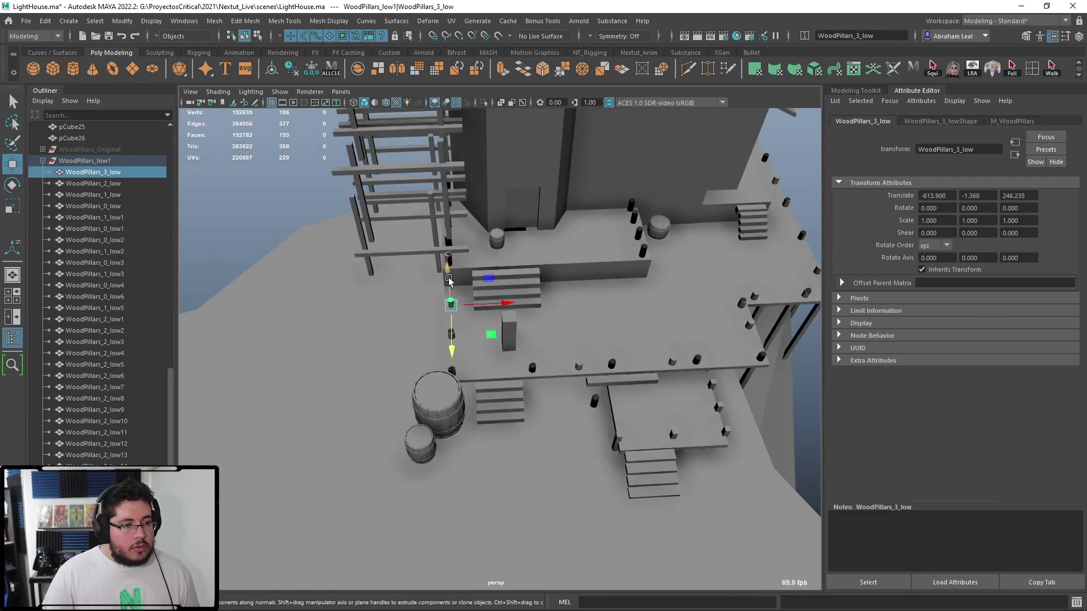
Duplicate the WoodPillars_3_low pillar twice and place the copies on the uncovered placeholder posts along the deck's front edge.
scroll(478, 347, "up", 5)
key("ctrl+d")
left_click_drag(441, 245, 759, 328)
middle_click_drag(760, 328, 557, 336, "alt")
left_click_drag(562, 269, 599, 445)
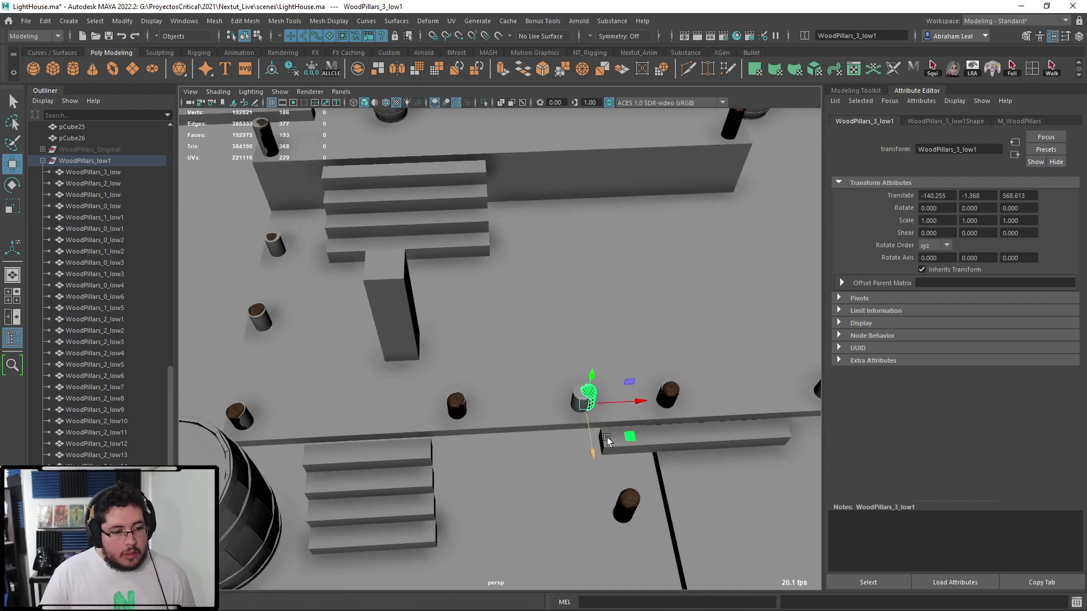
middle_click_drag(629, 402, 392, 380, "alt")
scroll(393, 380, "up", 5)
key("ctrl+d")
left_click_drag(231, 389, 649, 397)
Duplicate the pillar past the deck's front corner and align the copy with the placeholder post along the short side edge.
key("ctrl+d")
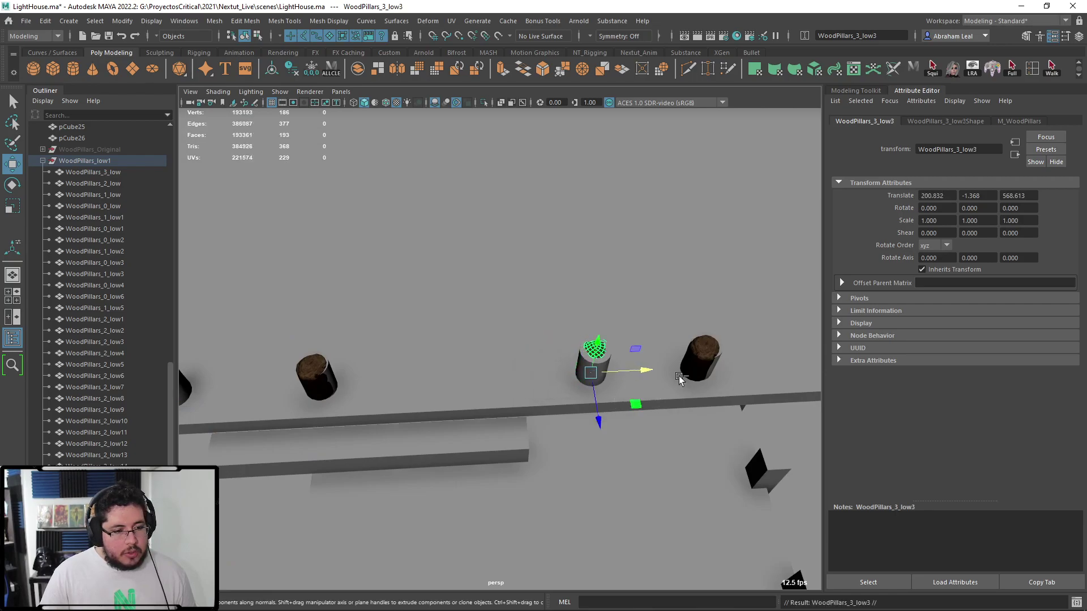
middle_click_drag(673, 381, 490, 384, "alt")
scroll(488, 384, "down", 3)
left_click_drag(508, 365, 783, 355)
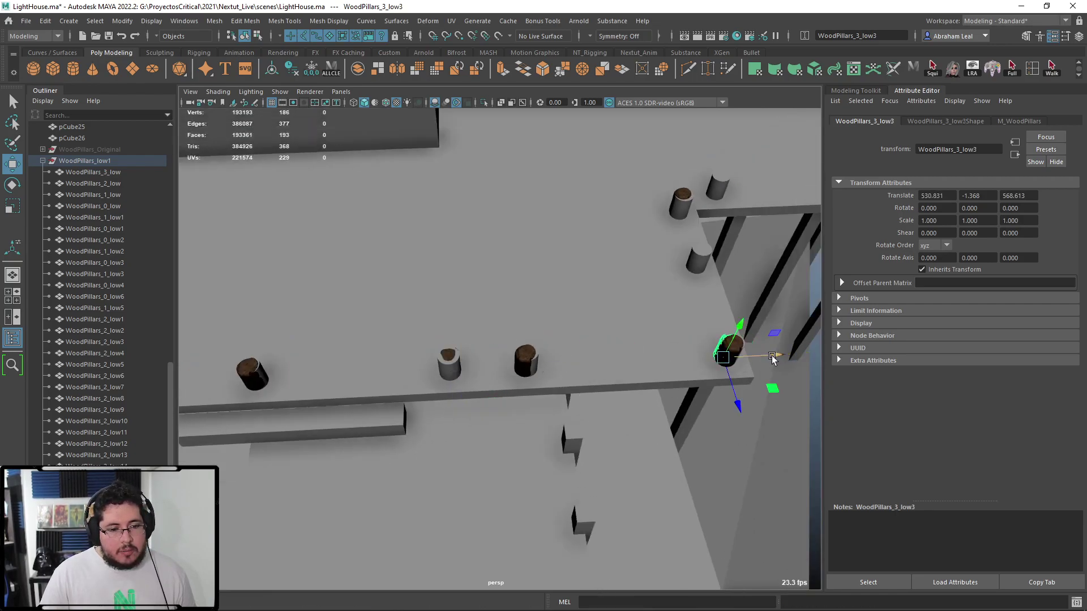
left_click_drag(736, 399, 706, 294)
middle_click_drag(675, 307, 562, 339, "alt")
left_click_drag(598, 335, 604, 329)
left_click_drag(653, 293, 647, 294)
middle_click_drag(600, 314, 519, 353, "alt")
Duplicate the pillar onto the uncovered placeholder posts at the deck's inner corner and further along the outer section.
key("ctrl+d")
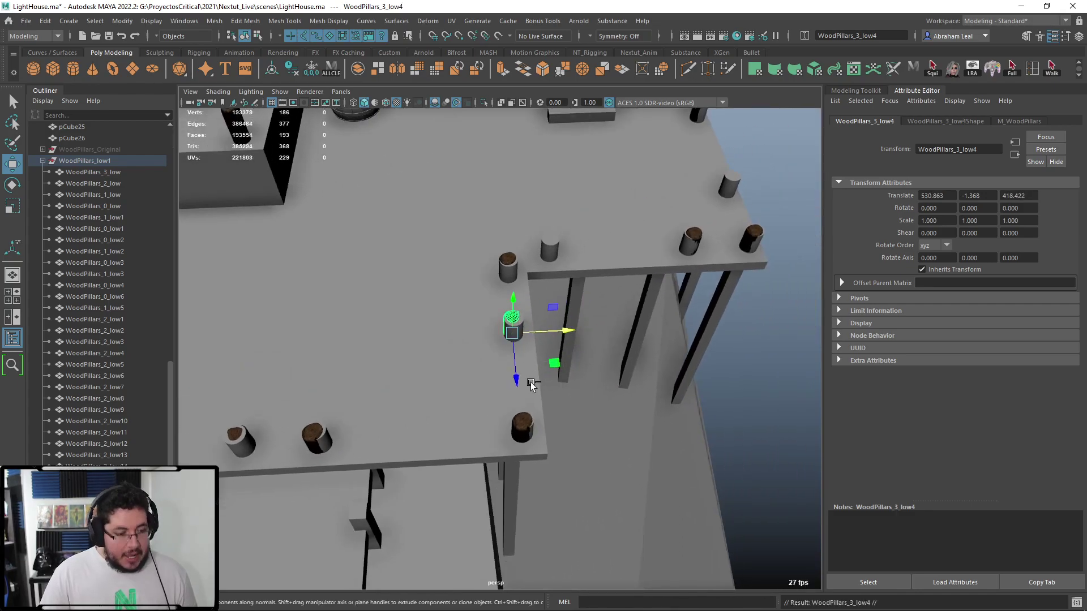
left_click_drag(517, 365, 514, 277)
left_click_drag(559, 249, 603, 255)
left_click_drag(558, 292, 560, 297)
left_click_drag(604, 255, 601, 255)
middle_click_drag(524, 310, 433, 369, "alt")
key("ctrl+d")
left_click_drag(499, 312, 699, 309)
left_click_drag(668, 351, 650, 286)
left_click_drag(687, 245, 403, 339)
Duplicate the pillar onto the remaining uncovered placeholder posts along the deck's outer edge and far side, and clear the selection.
key("ctrl+d")
left_click_drag(188, 405, 590, 361)
middle_click_drag(590, 361, 473, 357, "alt")
key("ctrl+d")
left_click_drag(460, 359, 690, 315)
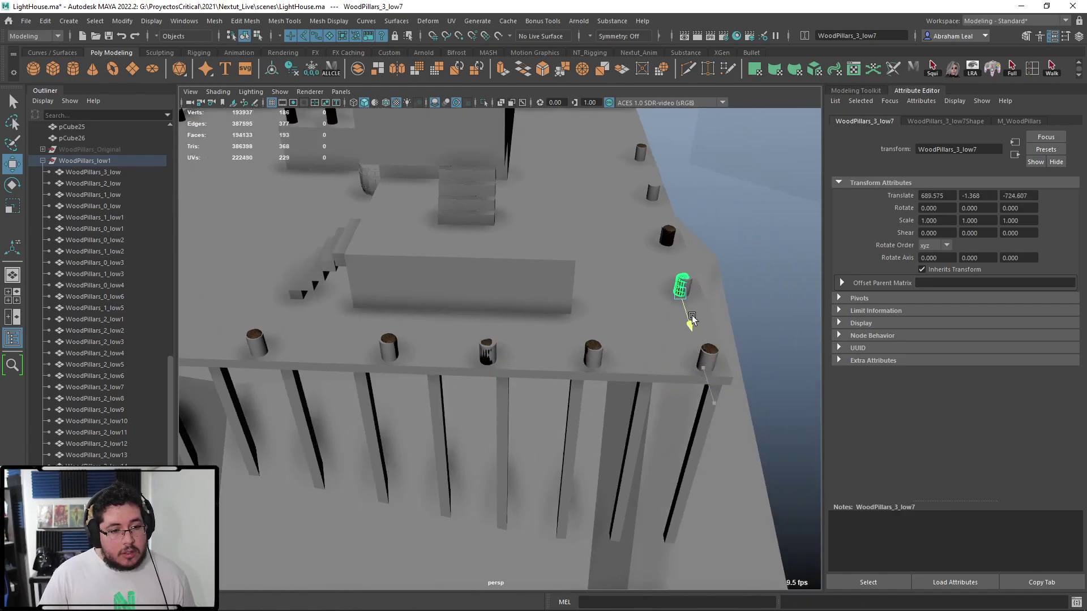
left_click_drag(628, 291, 628, 292)
key("ctrl+d")
left_click_drag(691, 323, 684, 208)
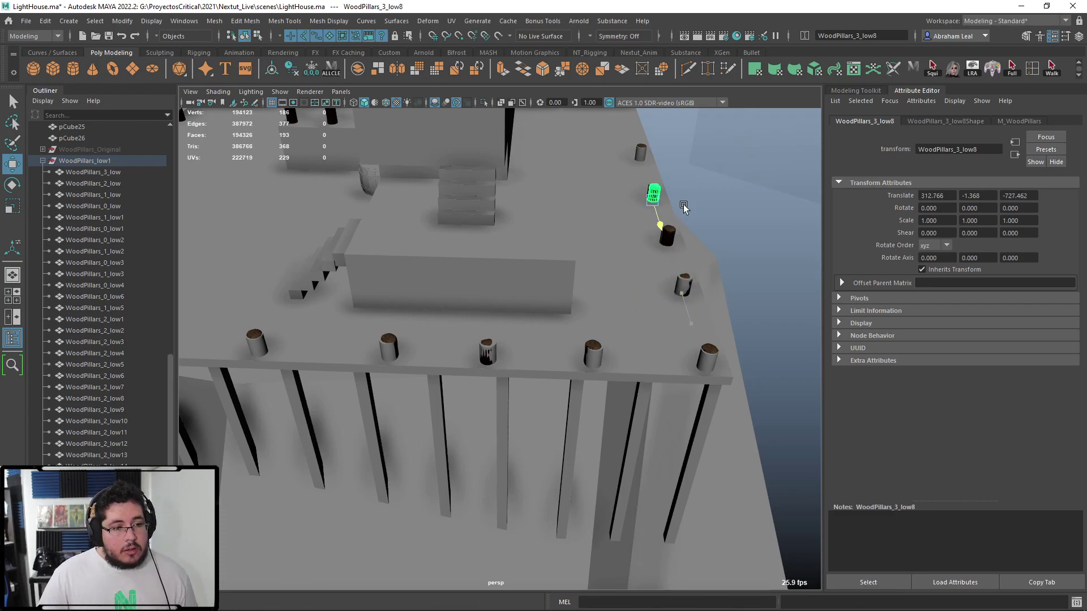
left_click(714, 209)
Select all the placeholder cylinders on the deck, up to pCylinder42, and delete them.
right_click_drag(712, 210, 505, 325, "alt")
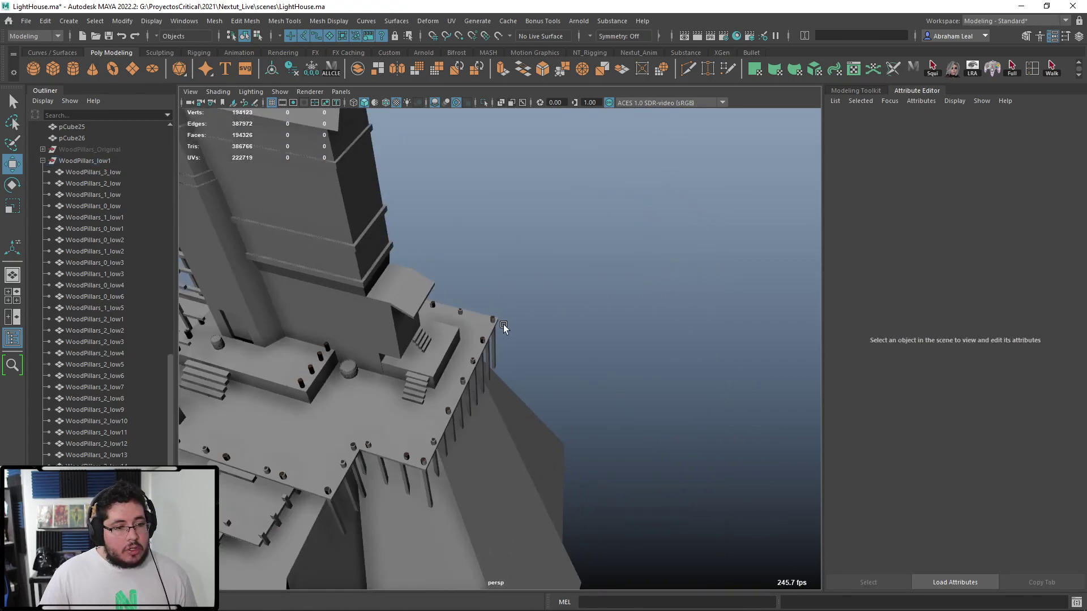
left_click_drag(504, 325, 626, 294, "alt")
right_click_drag(362, 339, 425, 359, "alt")
key("q")
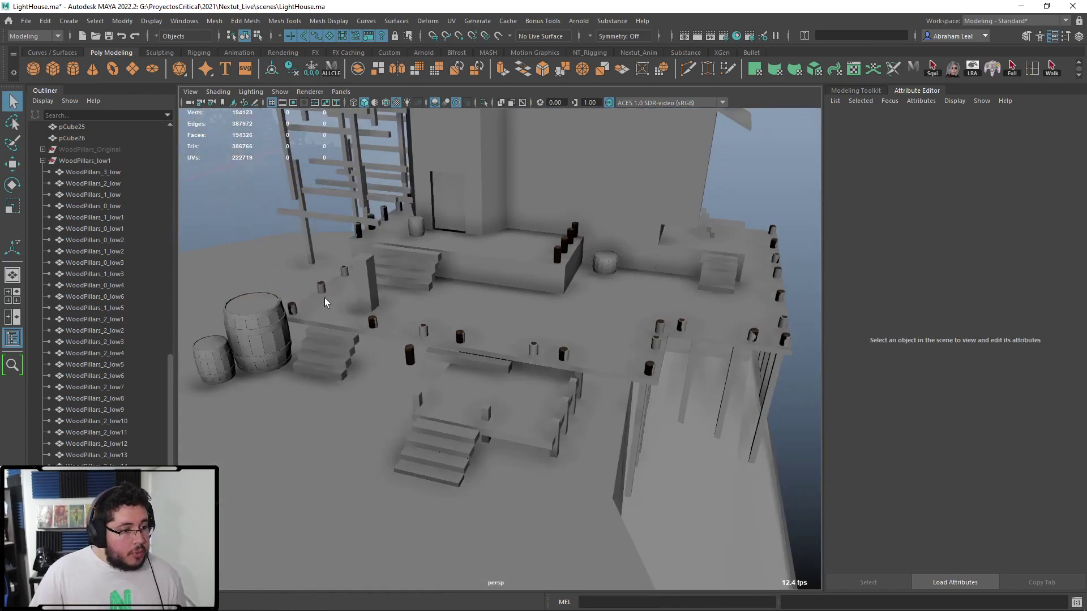
left_click_drag(170, 419, 171, 513)
scroll(103, 388, "up", 15)
left_click_drag(90, 366, 99, 334)
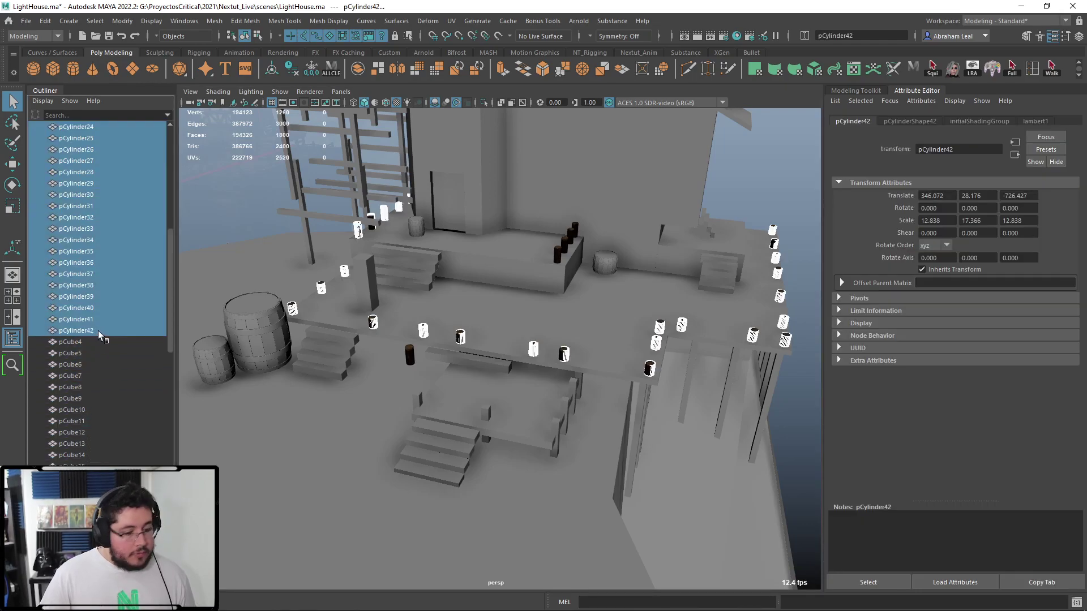
key("Delete")
Examine from up close how the short pillars sit on the deck surface.
left_click_drag(351, 270, 558, 301, "alt")
right_click_drag(558, 300, 617, 340, "alt")
middle_click_drag(617, 340, 484, 317, "alt")
middle_click_drag(340, 294, 373, 348, "alt")
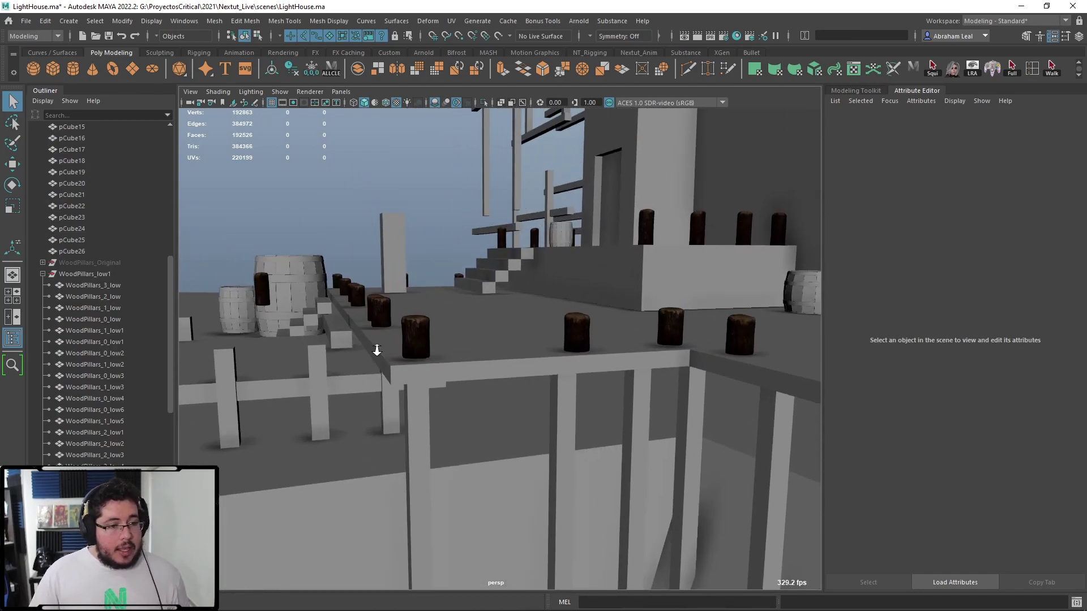
right_click_drag(373, 348, 402, 348, "alt")
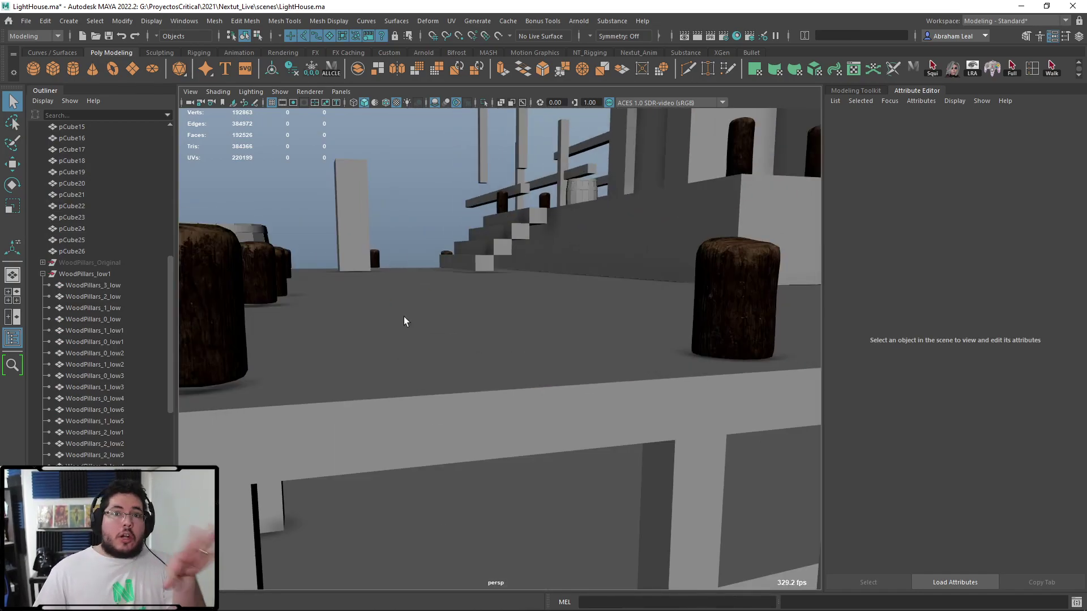
right_click_drag(387, 309, 352, 314, "alt")
mouse_move(352, 314)
left_mouse_down("alt")
mouse_move(343, 306)
mouse_move(361, 330)
left_mouse_up("alt")
right_click_drag(361, 330, 393, 328, "alt")
left_click_drag(393, 328, 381, 323, "alt")
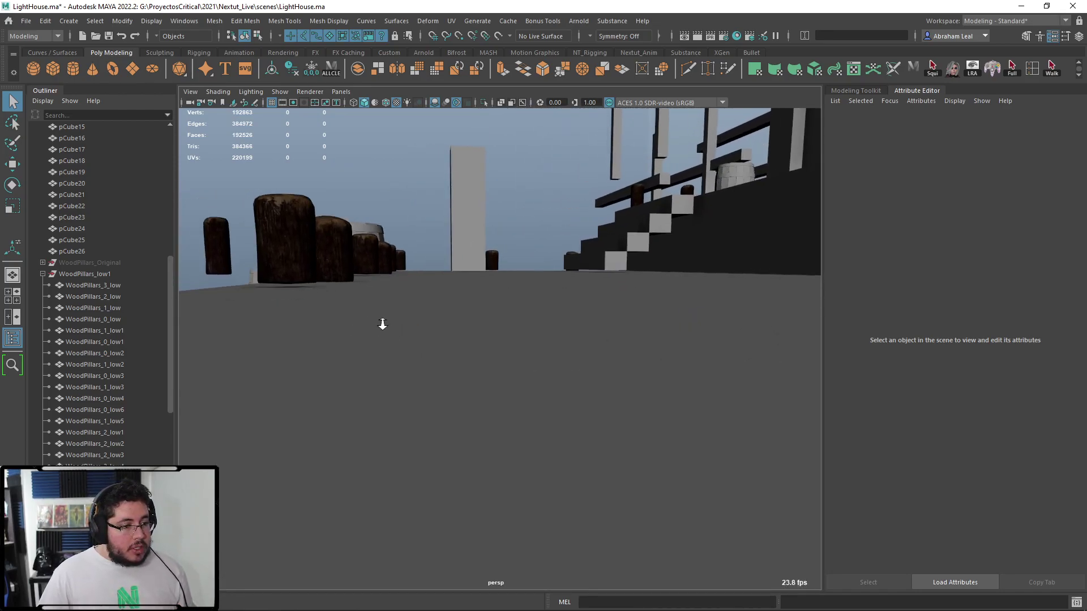
right_click_drag(381, 323, 246, 313, "alt")
Select WoodPillars_2_low1 through WoodPillars_2_low14 and lower them slightly onto the deck.
scroll(124, 382, "down", 14)
scroll(126, 389, "up", 5)
scroll(117, 350, "up", 3)
left_click(105, 398)
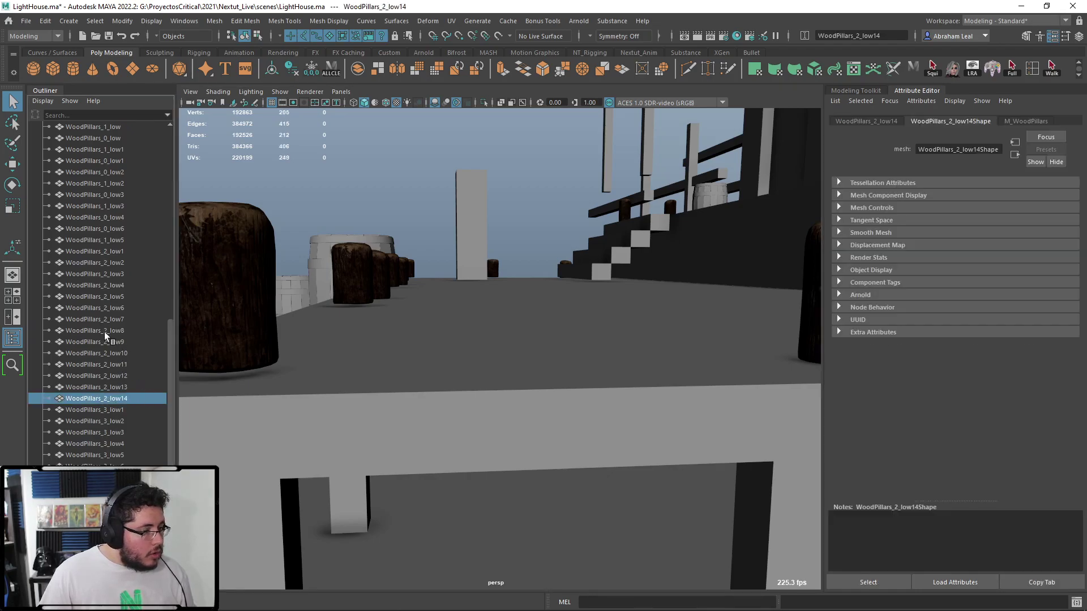
left_click(94, 252, "shift")
middle_click_drag(396, 272, 538, 280, "alt")
key("w")
mouse_move(519, 214)
left_mouse_down()
mouse_move(521, 229)
mouse_move(522, 215)
left_mouse_up()
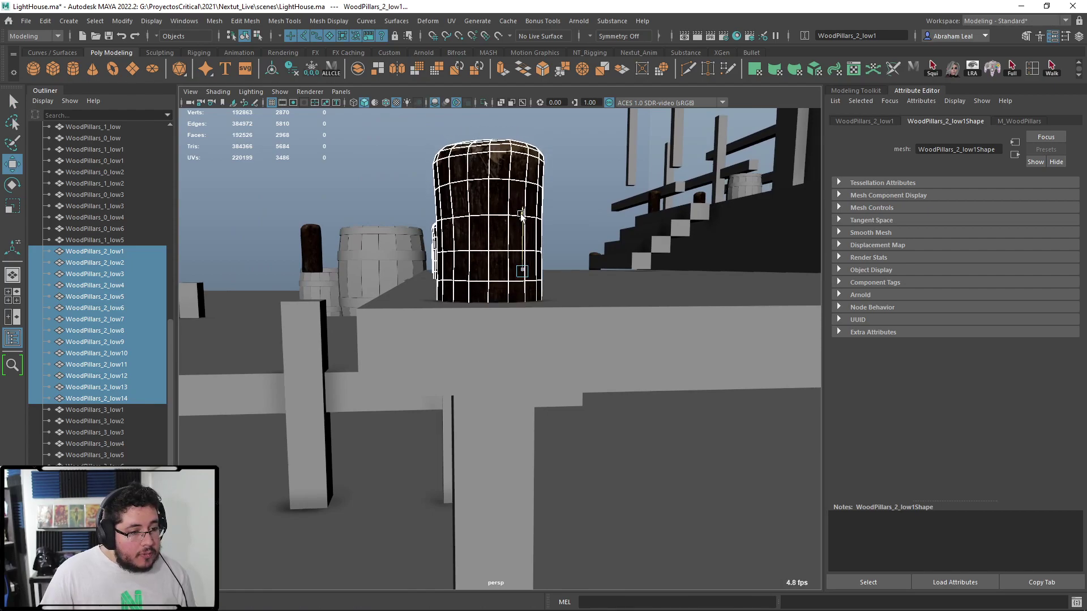
Check the pillars around the deck and select all the short ones from WoodPillars_2_low1 through WoodPillars_3_low8.
left_click(593, 208)
right_click_drag(592, 208, 518, 232, "alt")
left_click_drag(518, 232, 584, 294, "alt")
middle_click_drag(584, 293, 595, 315, "alt")
left_click_drag(594, 315, 529, 322, "alt")
middle_click_drag(529, 323, 266, 372, "alt")
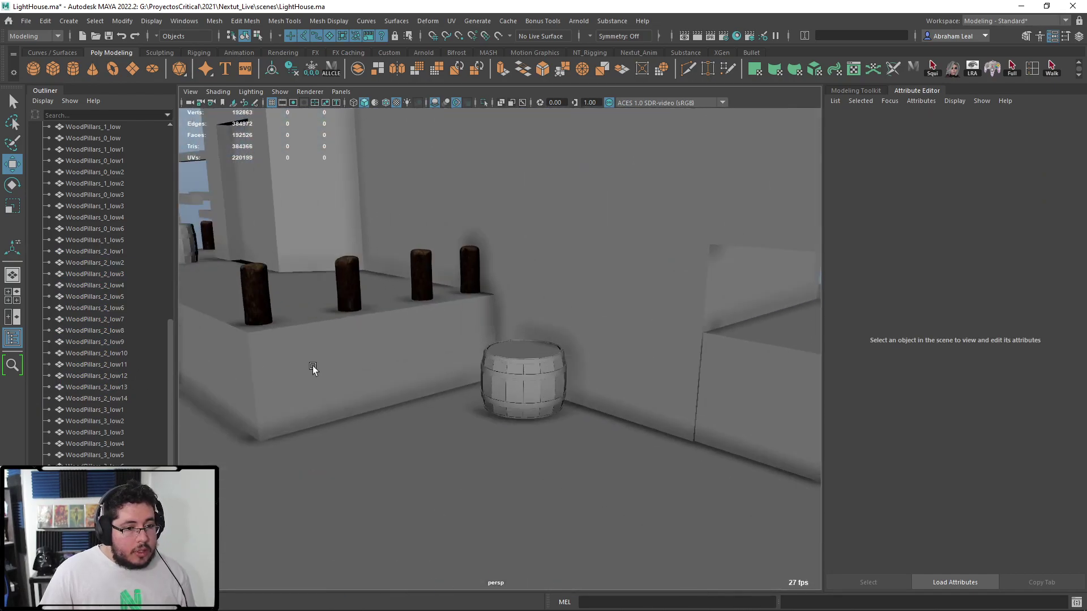
left_click_drag(266, 372, 396, 333, "alt")
right_click_drag(397, 334, 261, 358, "alt")
left_click(95, 489)
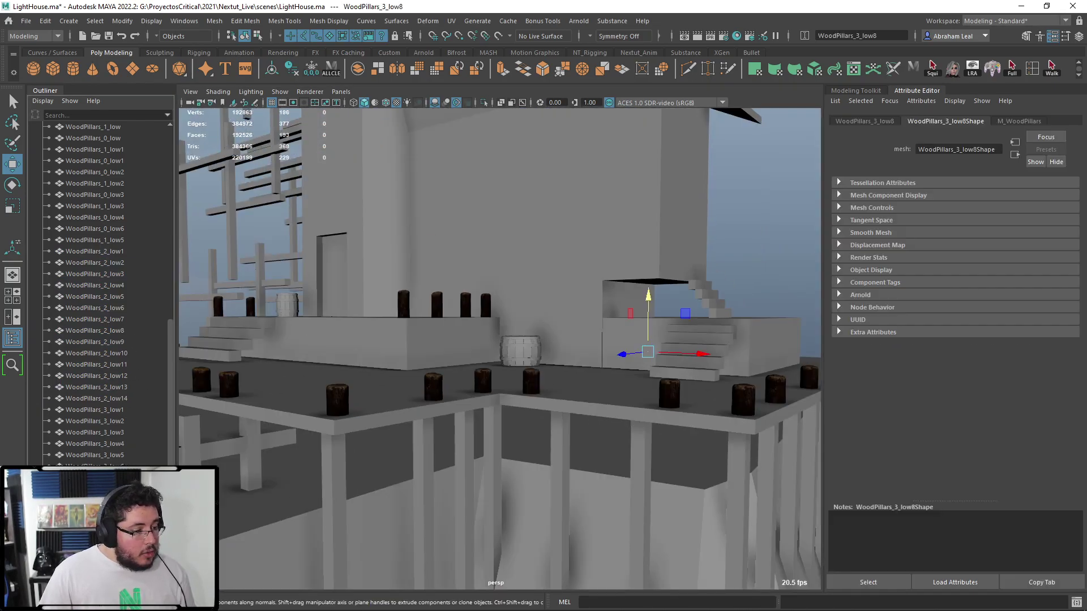
left_click(113, 250, "shift")
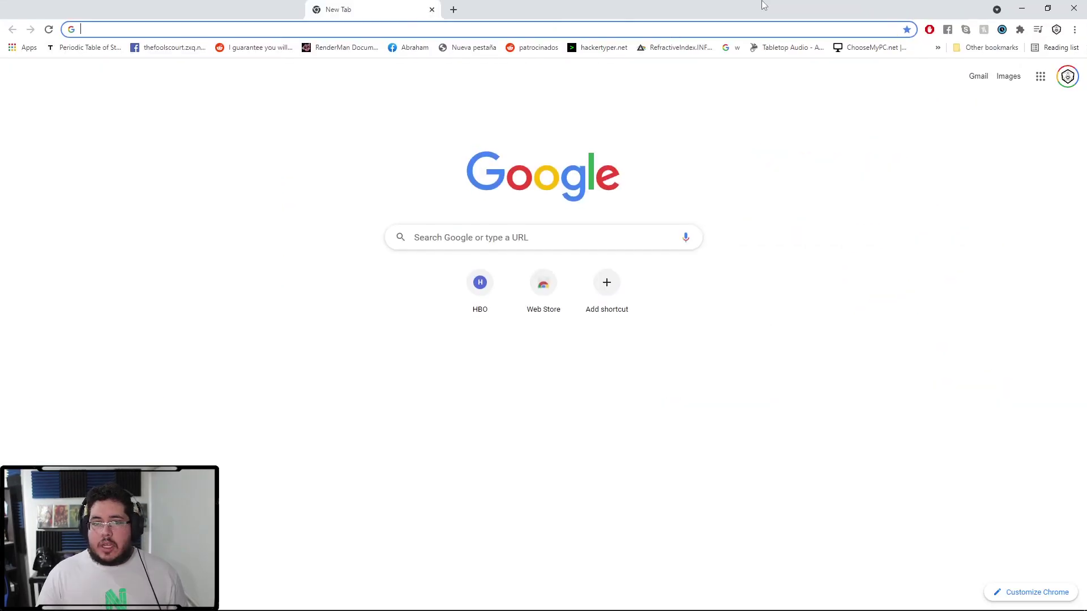
In Chrome, search the web for "autodesk bonus tools maya" and open the Autodesk Maya Bonus Tools 2018-2022 page.
type("autode")
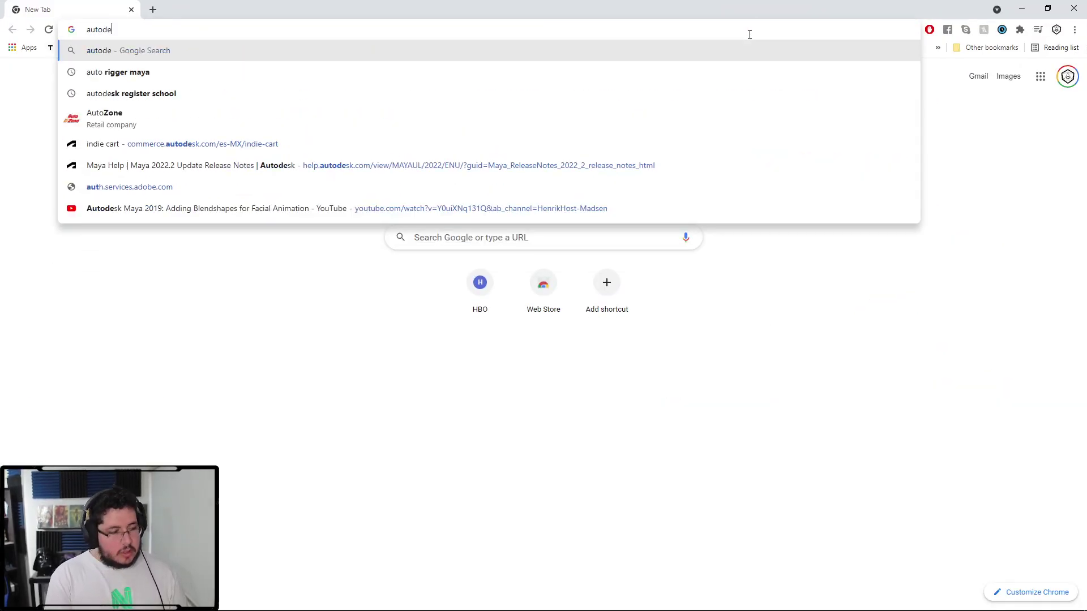
type("ks b")
key("BackSpace")
key("BackSpace")
key("BackSpace")
key("BackSpace")
type("sk")
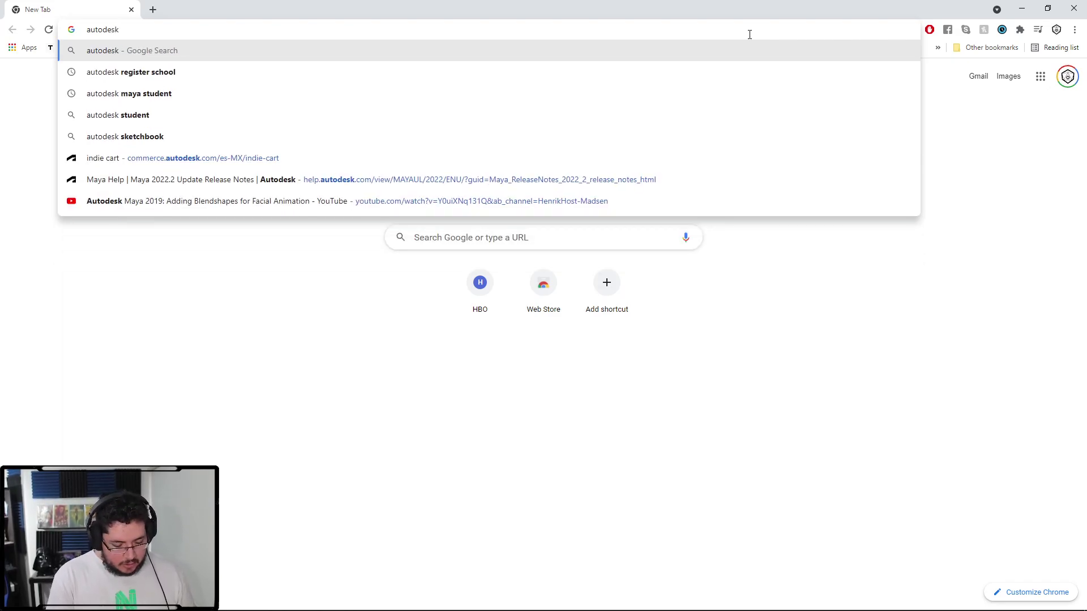
type(" bonus tools maya")
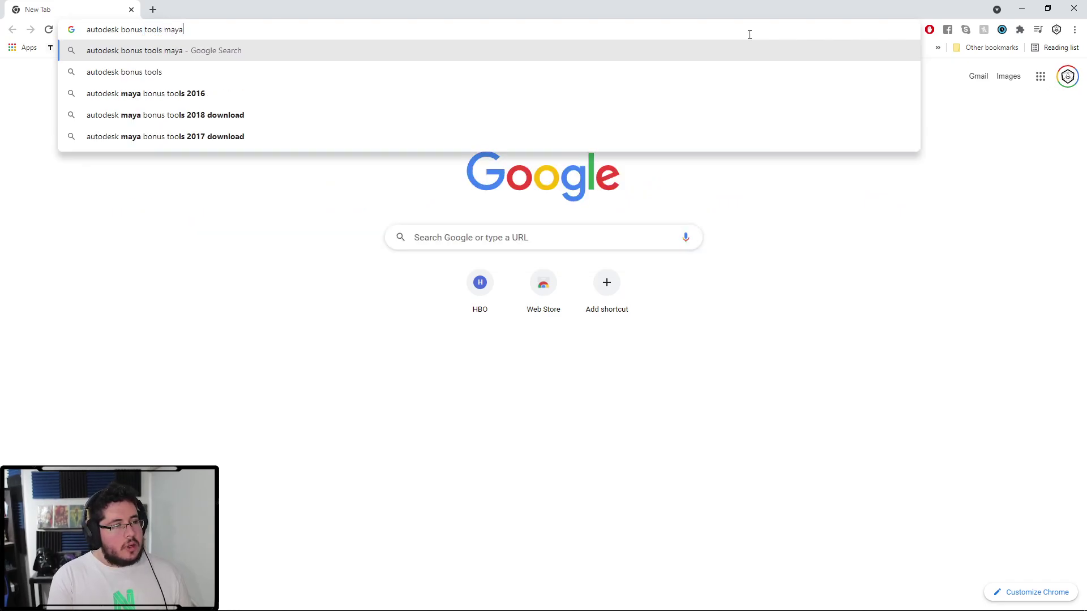
key("Return")
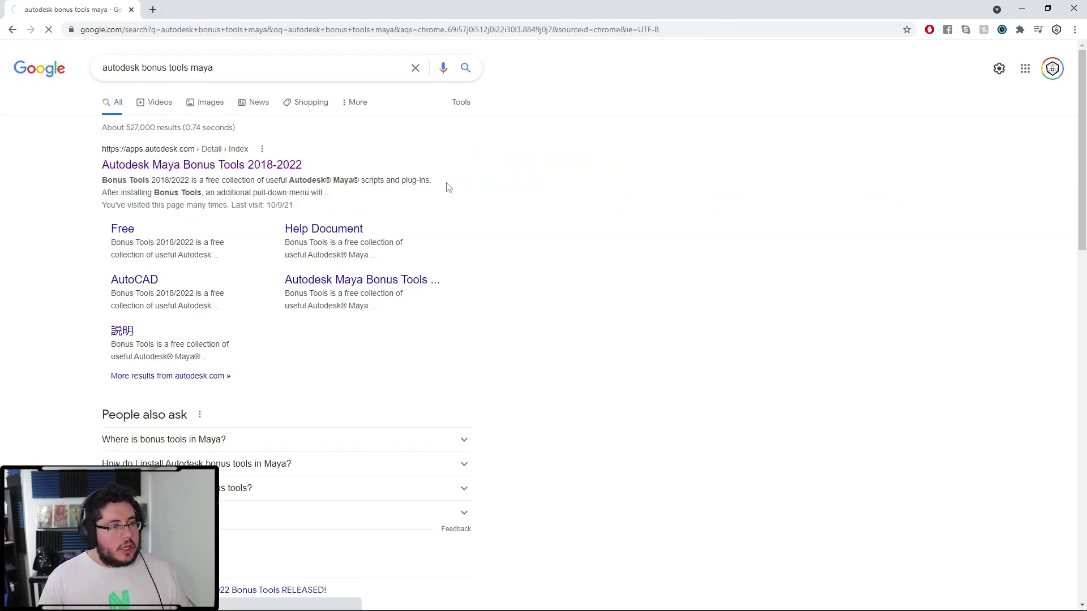
left_click(273, 166)
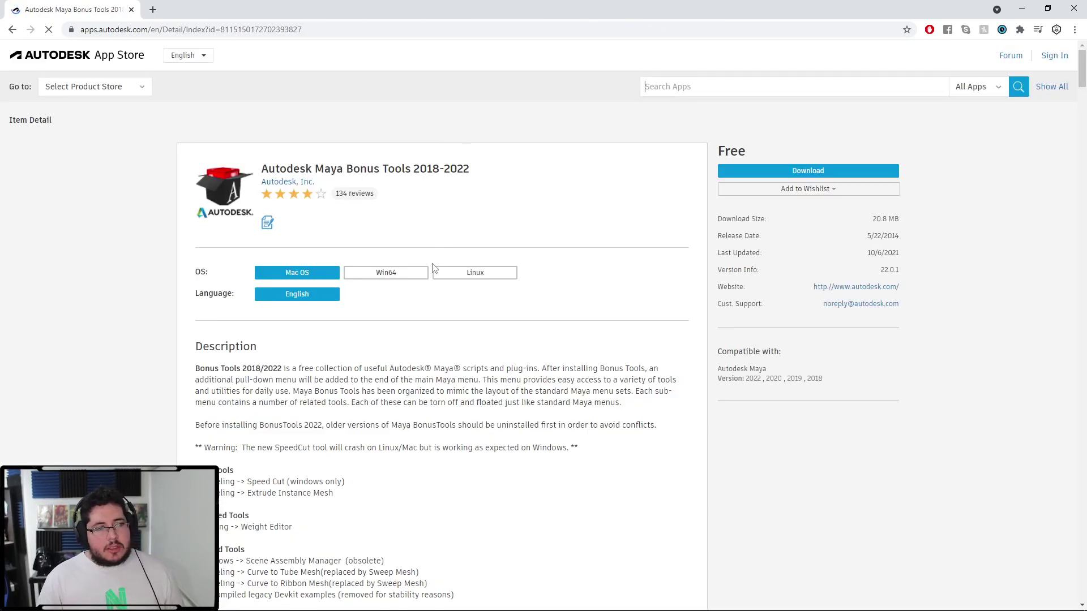
scroll(433, 267, "down", 2)
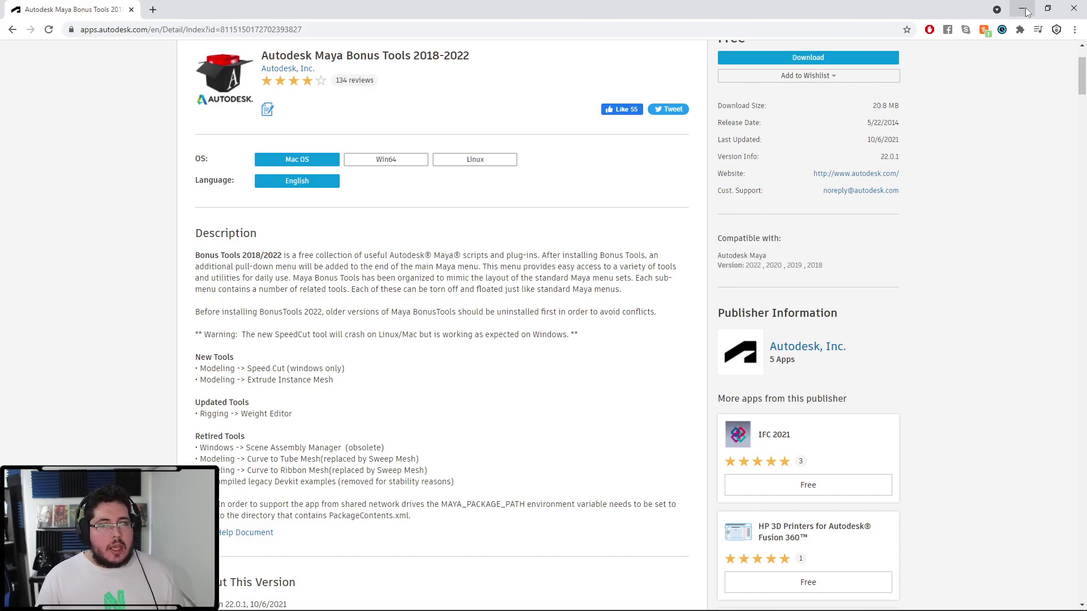
Switch back to Maya and save the LightHouse.ma scene.
left_click(1026, 8)
left_click_drag(497, 355, 491, 301, "alt")
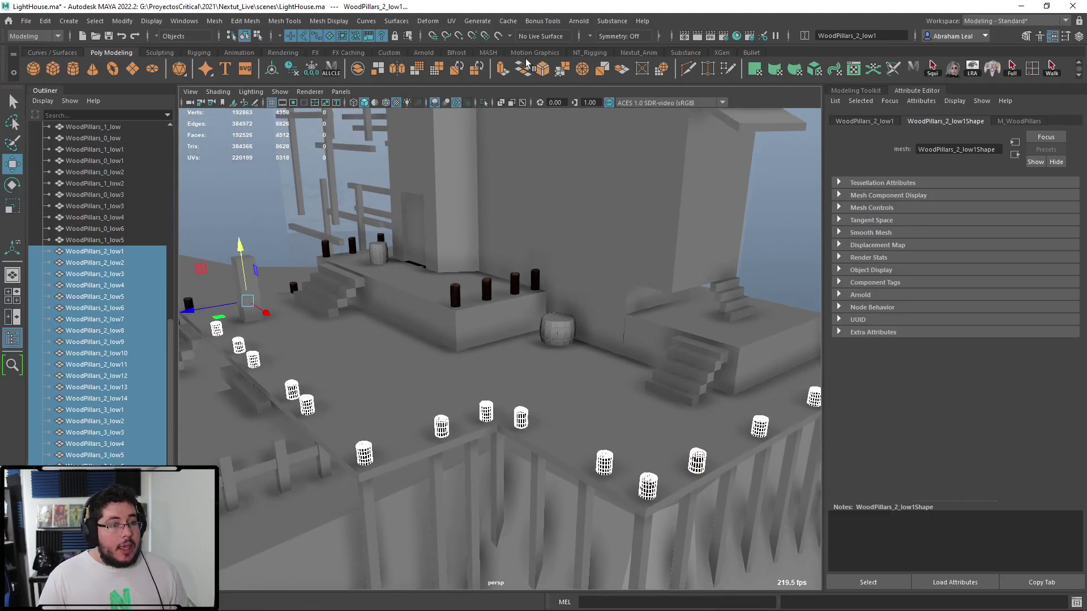
left_click(542, 21)
mouse_move(605, 67)
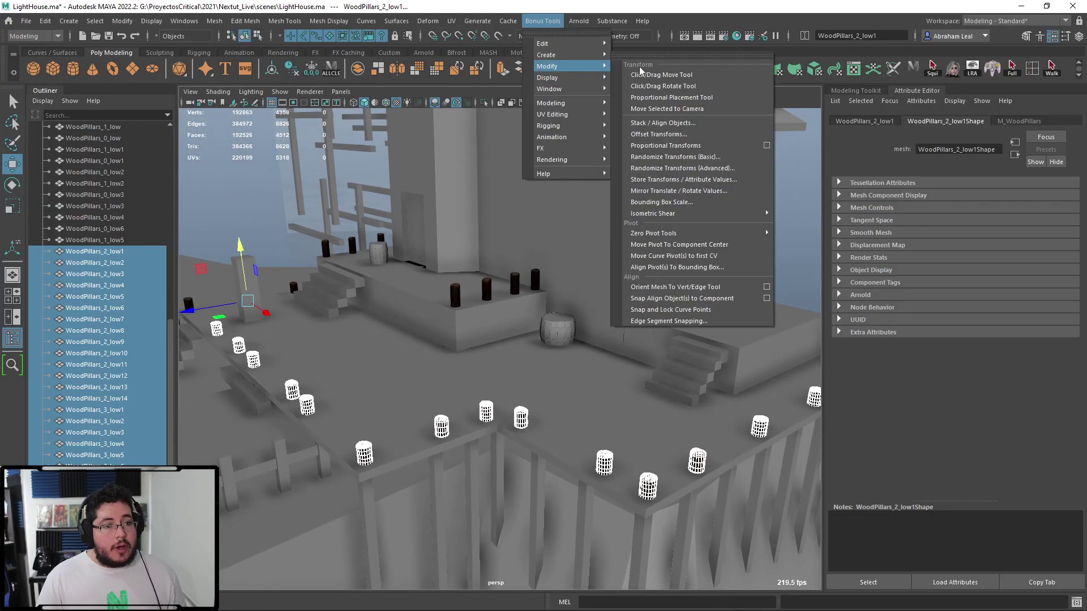
middle_click_drag(323, 194, 332, 197, "alt")
key("ctrl+s")
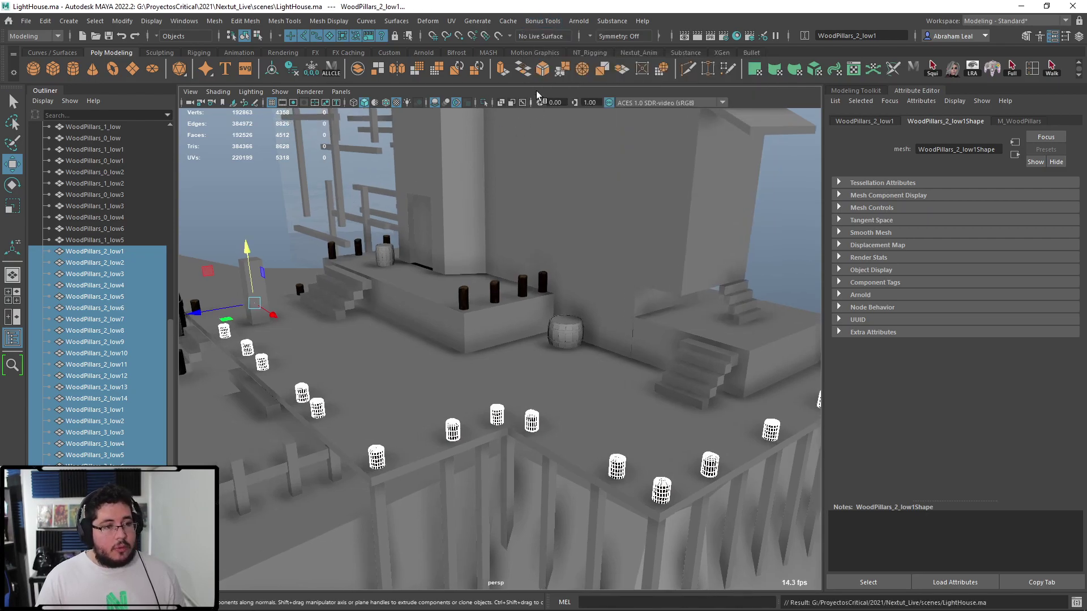
Open the Bonus Tools basic Randomize Transforms and restrict it to the Y axis with a rotation range of 0 to 360.
left_click(542, 21)
mouse_move(569, 66)
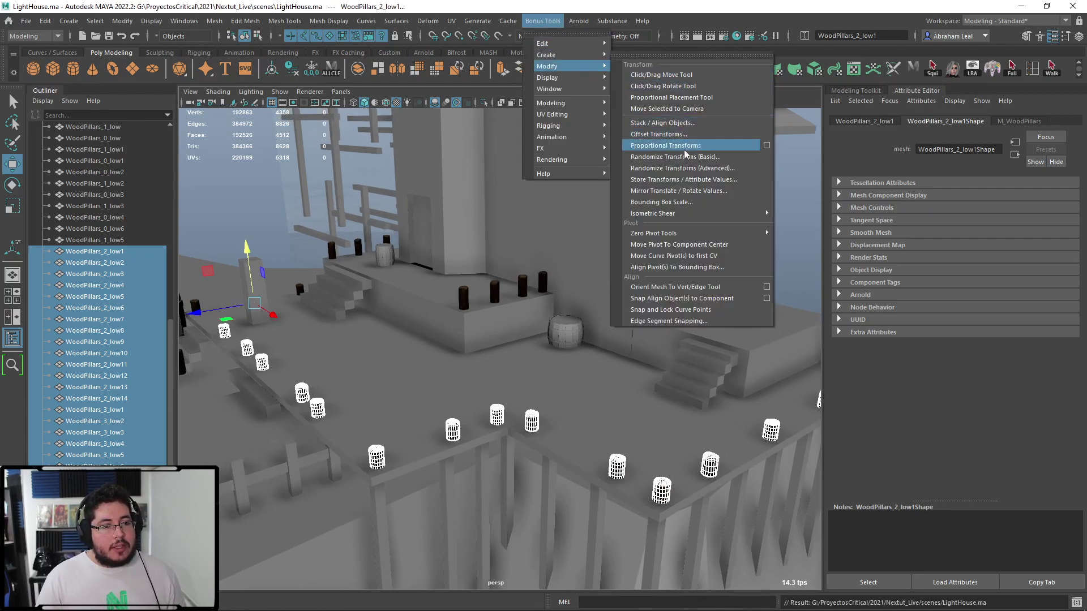
left_click(714, 161)
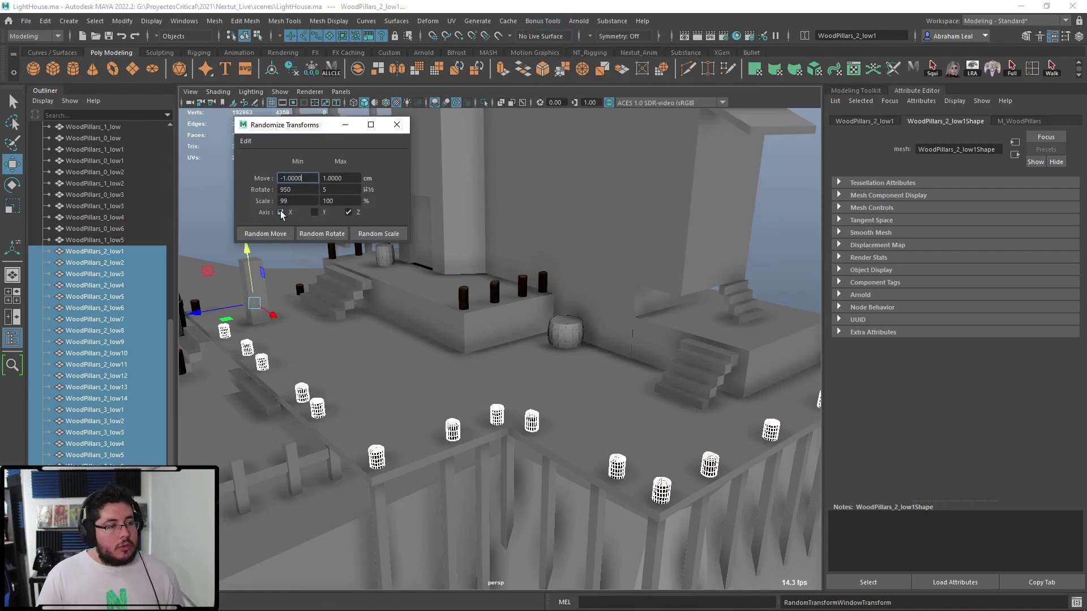
left_click(315, 212)
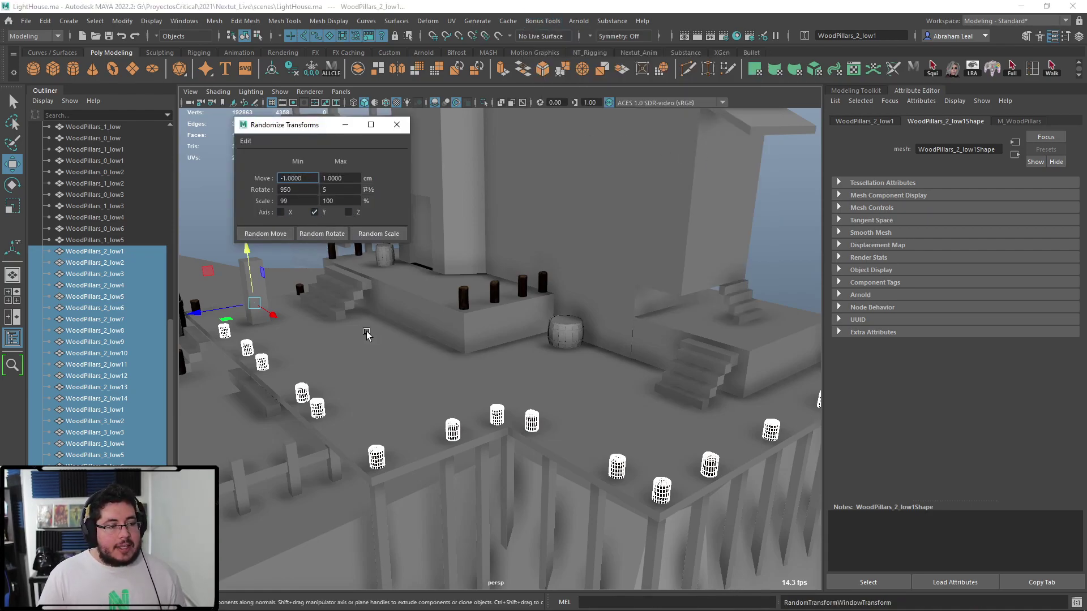
left_click_drag(307, 188, 261, 189)
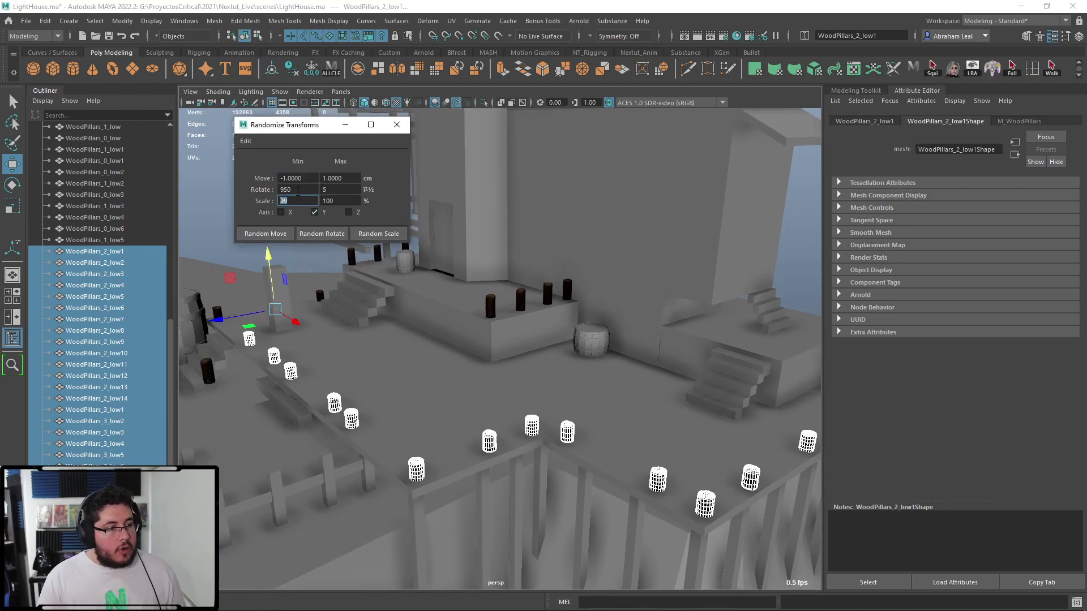
type("0")
key("Tab")
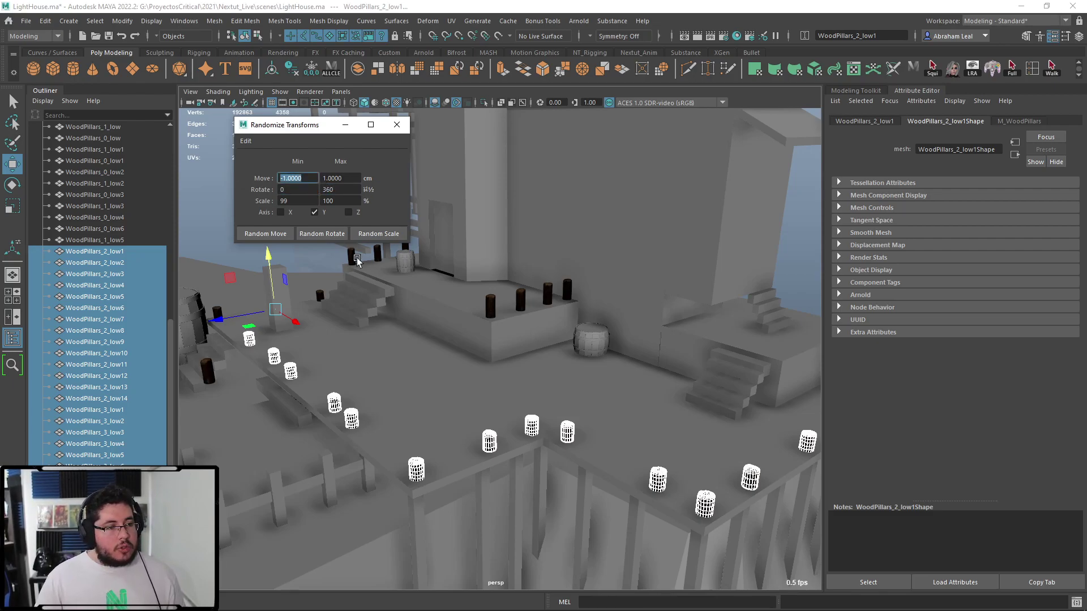
left_click_drag(495, 403, 507, 405, "alt")
right_click_drag(507, 406, 527, 441, "alt")
left_click_drag(527, 442, 544, 432, "alt")
right_click_drag(544, 432, 529, 427, "alt")
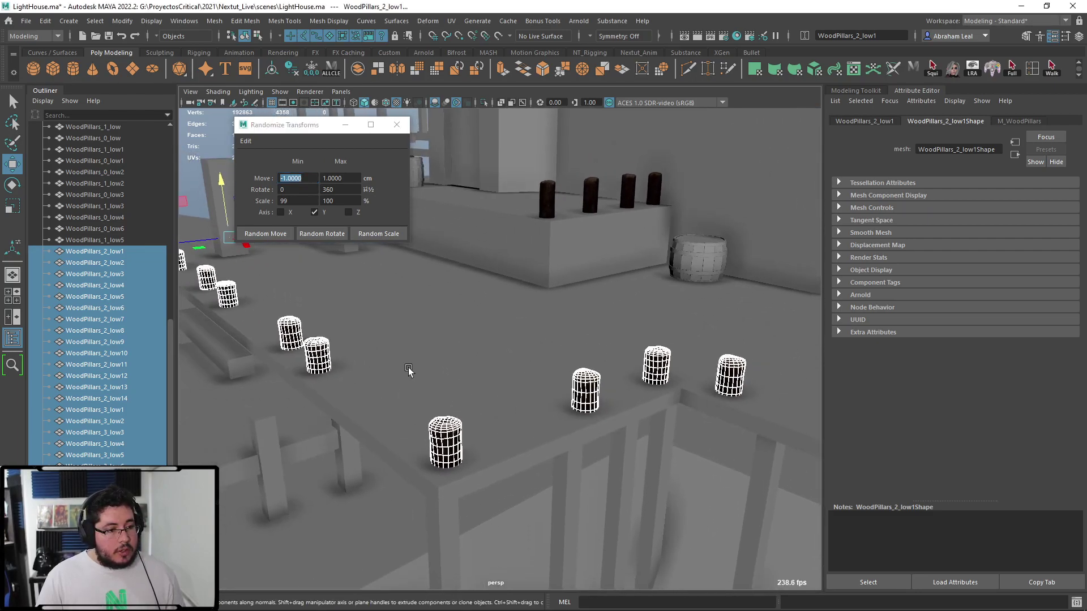
Apply the random rotation to the selected pillars repeatedly and close the Randomize Transforms window.
left_click(330, 233)
left_click(330, 232)
left_click(330, 233)
left_click(330, 232)
left_click(330, 232)
left_click(329, 233)
left_click(330, 232)
left_click(330, 232)
left_click(329, 233)
left_click(329, 232)
left_click(329, 233)
left_click(329, 233)
left_click(329, 233)
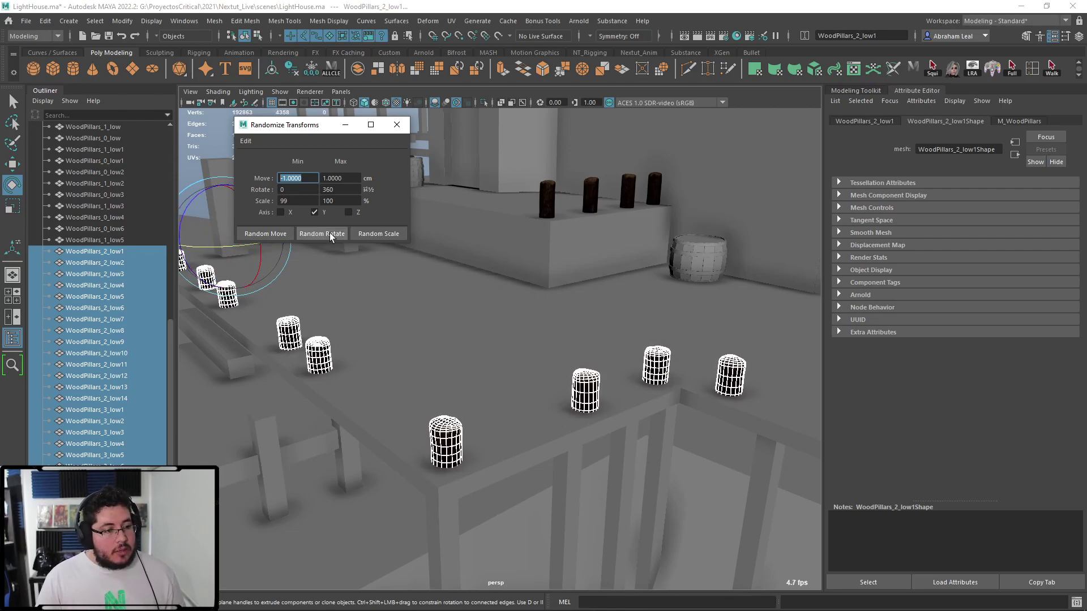
left_click(395, 126)
left_click(259, 182)
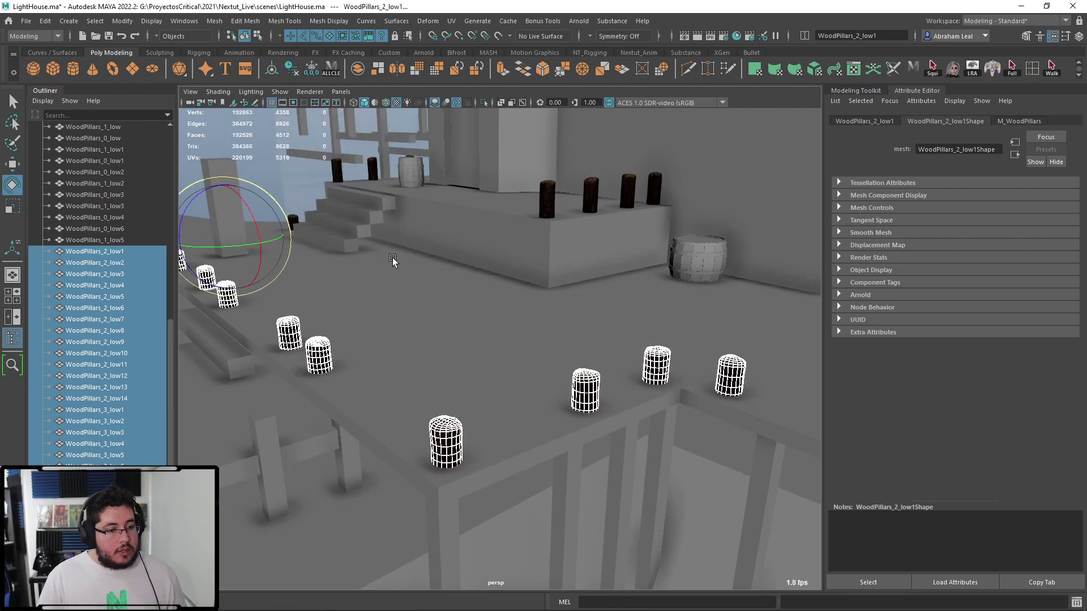
Inspect the rotated pillars from several distances and angles around the deck, checking their variation and polygon silhouettes.
scroll(678, 338, "down", 5)
left_click(765, 292)
left_click_drag(766, 293, 706, 321, "alt")
scroll(706, 320, "up", 4)
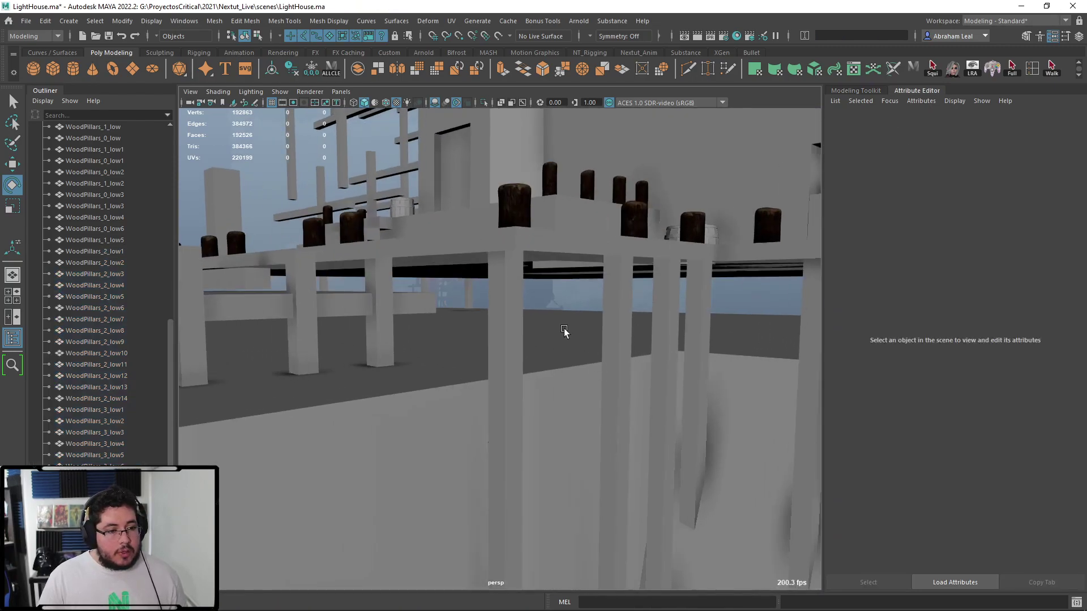
middle_click_drag(566, 332, 568, 389, "alt")
scroll(587, 410, "up", 2)
scroll(586, 409, "down", 12)
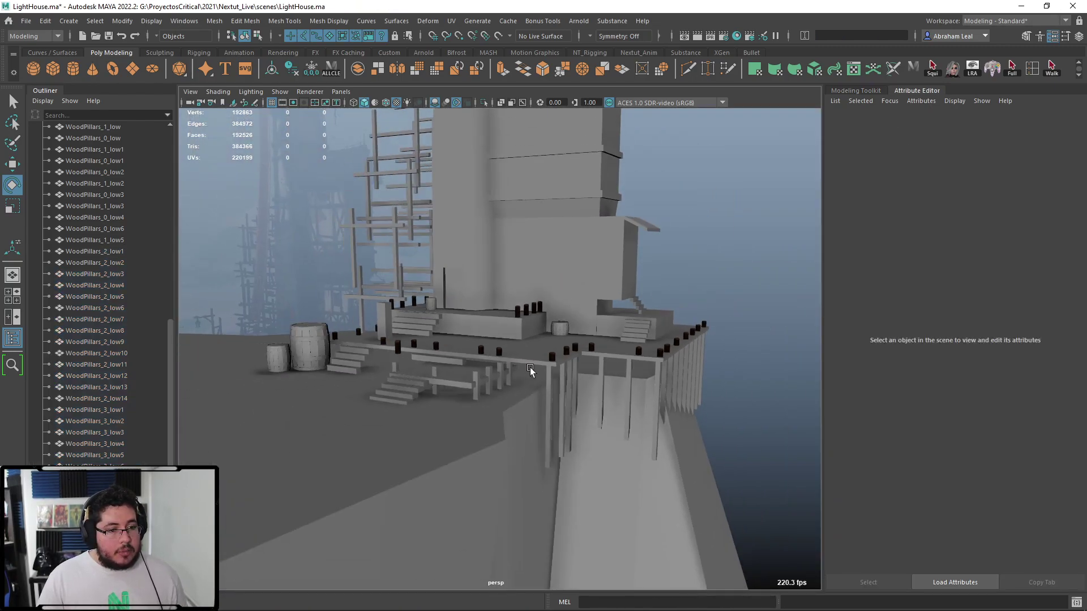
scroll(530, 368, "up", 6)
left_click_drag(660, 466, 596, 462, "alt")
scroll(595, 462, "up", 3)
middle_click_drag(595, 462, 574, 451, "alt")
scroll(574, 452, "up", 3)
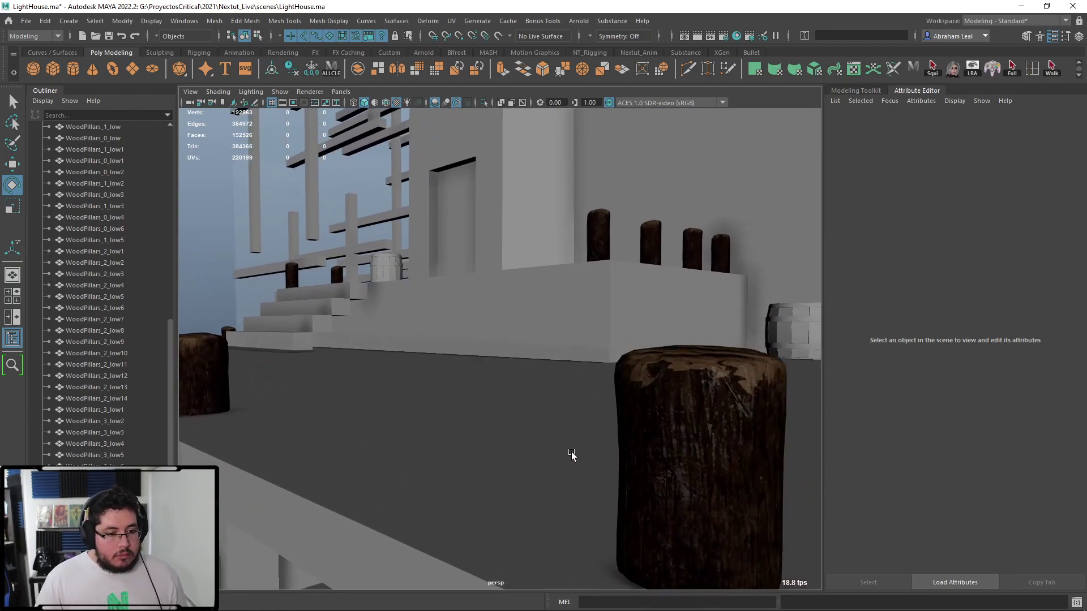
scroll(573, 453, "down", 7)
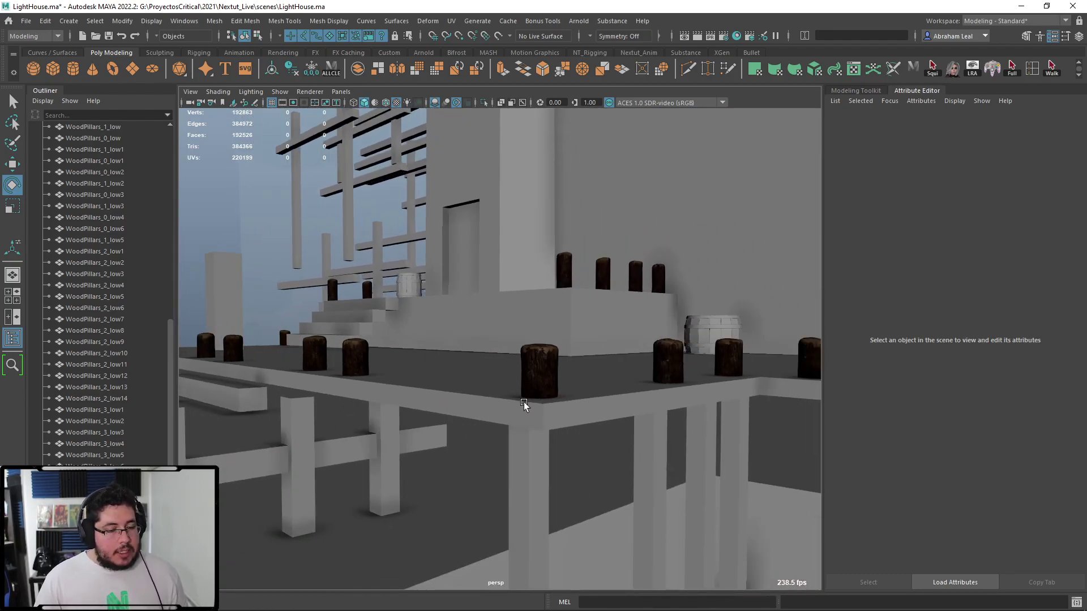
left_click_drag(524, 403, 522, 449, "alt")
scroll(454, 436, "up", 8)
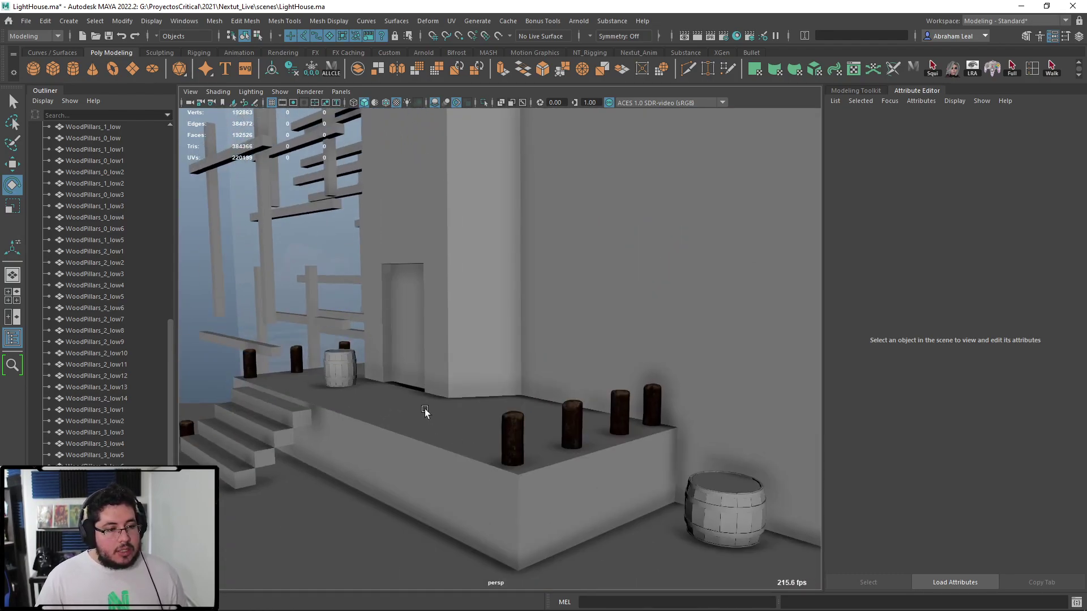
left_click_drag(668, 456, 634, 338, "alt")
right_click_drag(633, 338, 444, 415, "alt")
left_click_drag(444, 415, 524, 364, "alt")
right_click_drag(525, 364, 544, 501, "alt")
left_click_drag(544, 501, 457, 435, "alt")
right_click_drag(456, 435, 396, 413, "alt")
left_click_drag(396, 413, 577, 473, "alt")
right_click_drag(578, 473, 644, 491, "alt")
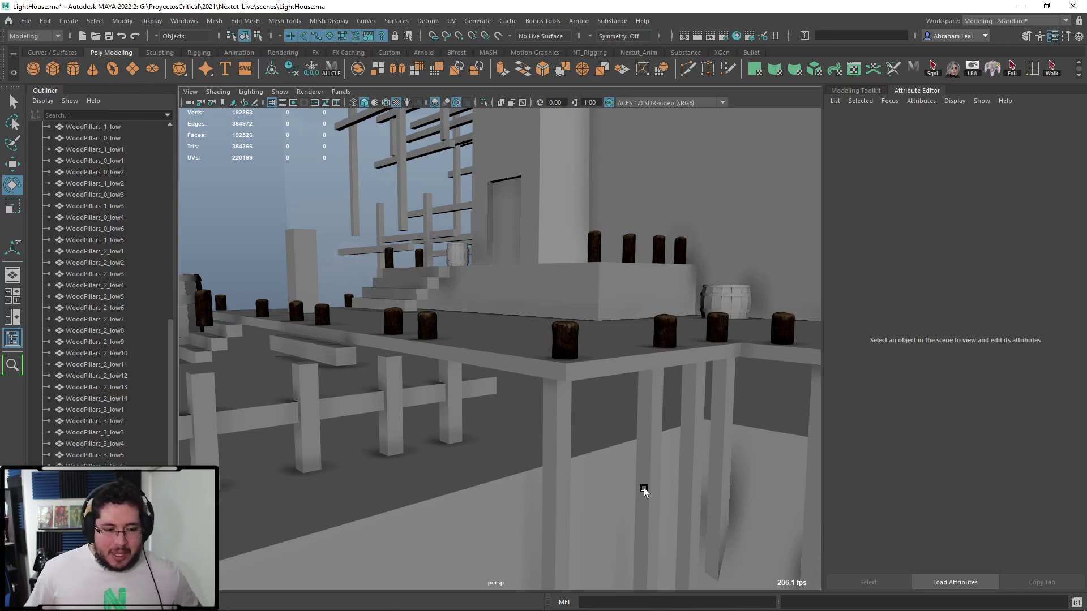
scroll(622, 469, "down", 8)
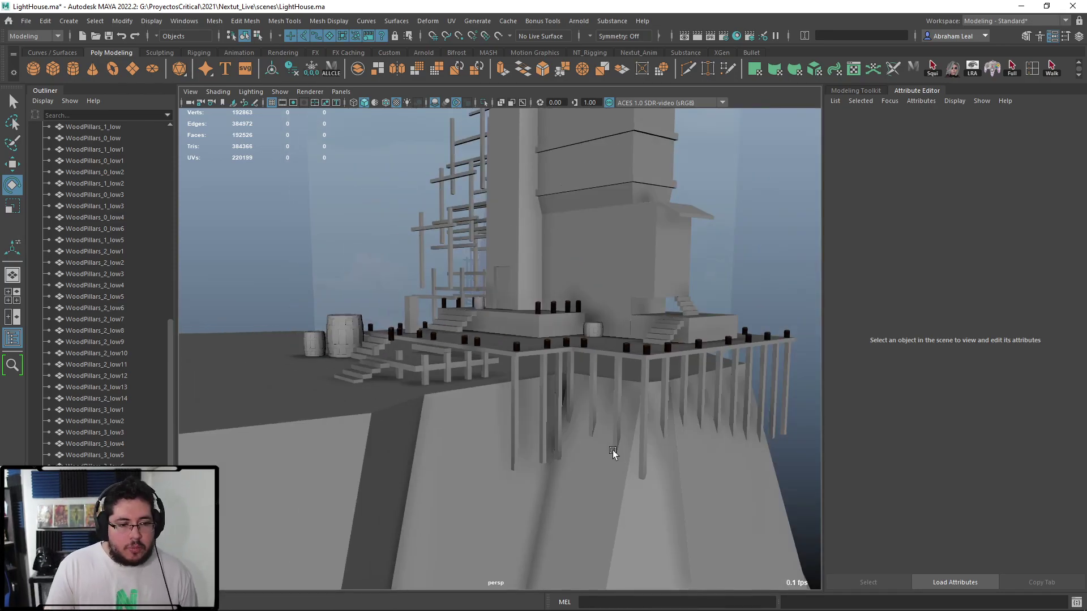
scroll(614, 453, "up", 6)
left_click_drag(614, 453, 623, 468, "alt")
scroll(600, 473, "up", 3)
right_click_drag(597, 476, 364, 413, "alt")
left_click_drag(365, 413, 593, 464, "alt")
right_click_drag(592, 463, 412, 383, "alt")
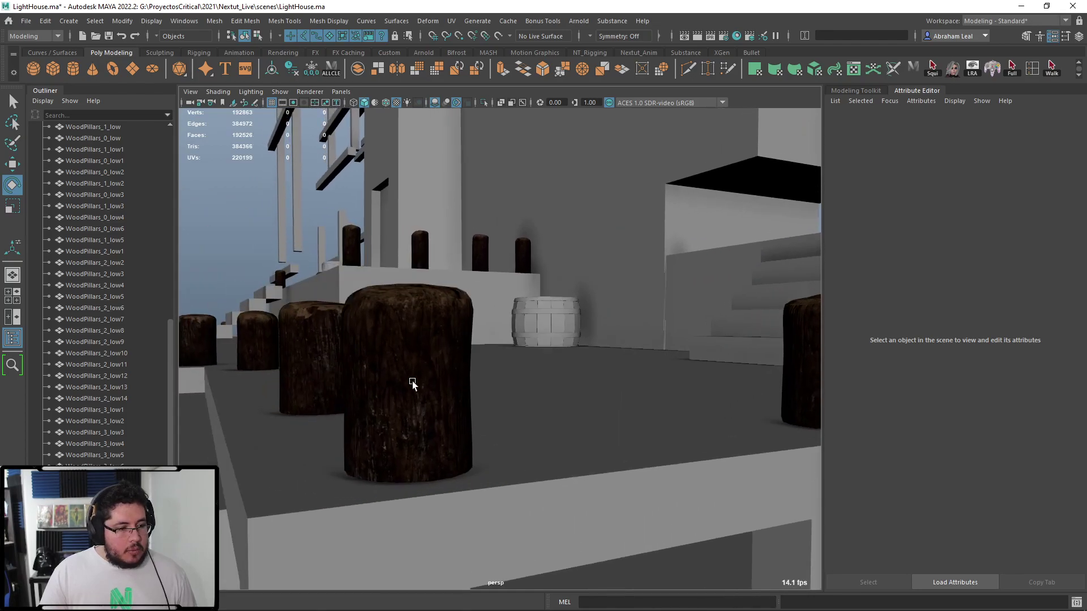
Select the short pillar WoodPillars_2_low4 at the deck's edge and isolate it in the viewport.
left_click(413, 383)
scroll(76, 288, "up", 10)
scroll(76, 289, "down", 8)
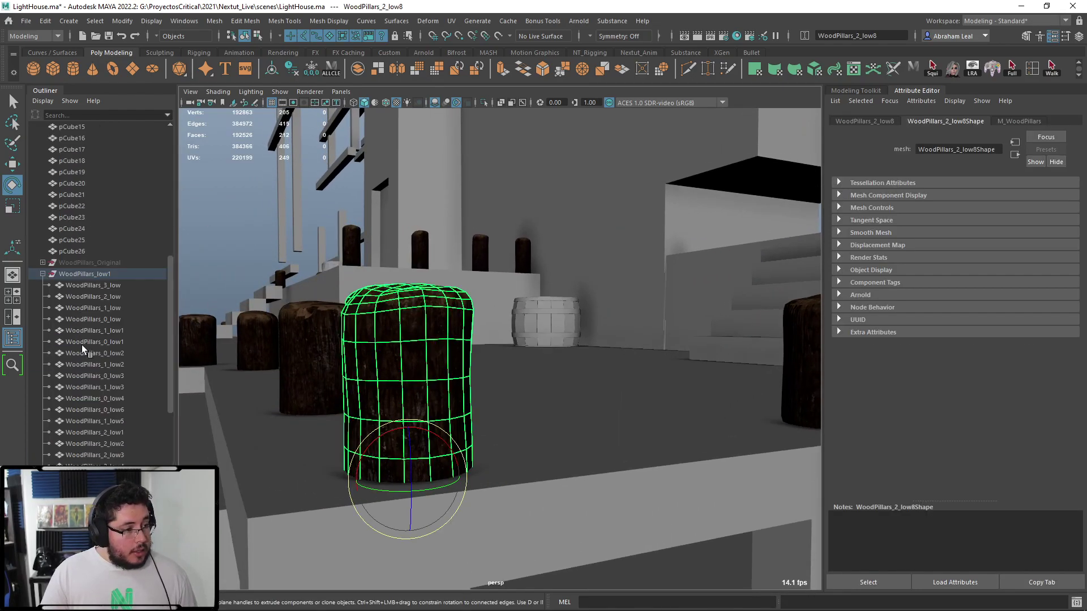
left_click(79, 274)
key("f")
left_click_drag(362, 266, 612, 406, "alt")
left_click(555, 308)
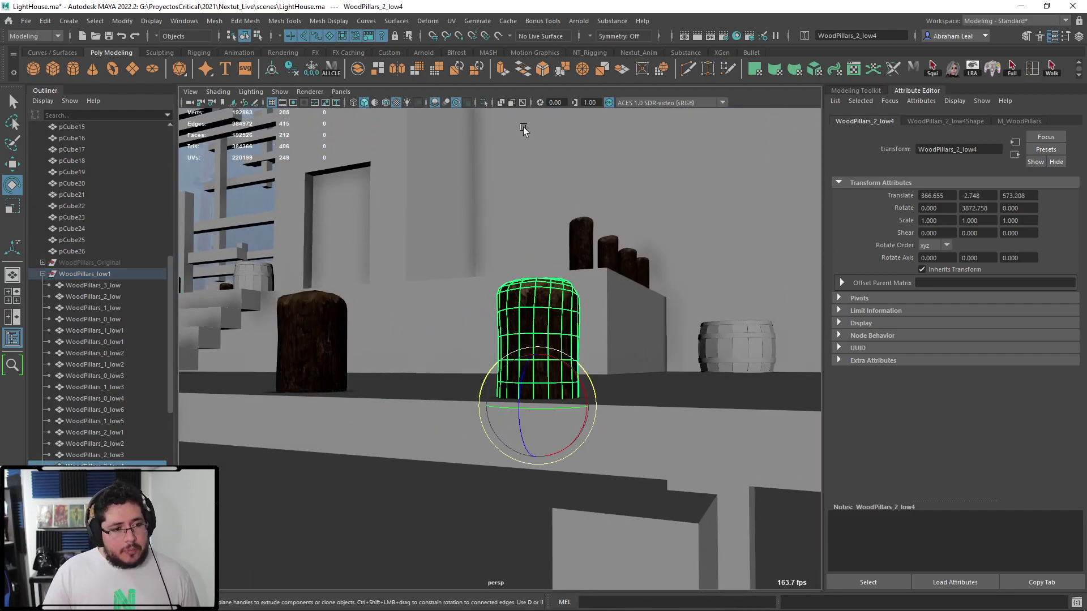
left_click(483, 103)
left_click(623, 312)
scroll(624, 313, "up", 5)
left_click(568, 339)
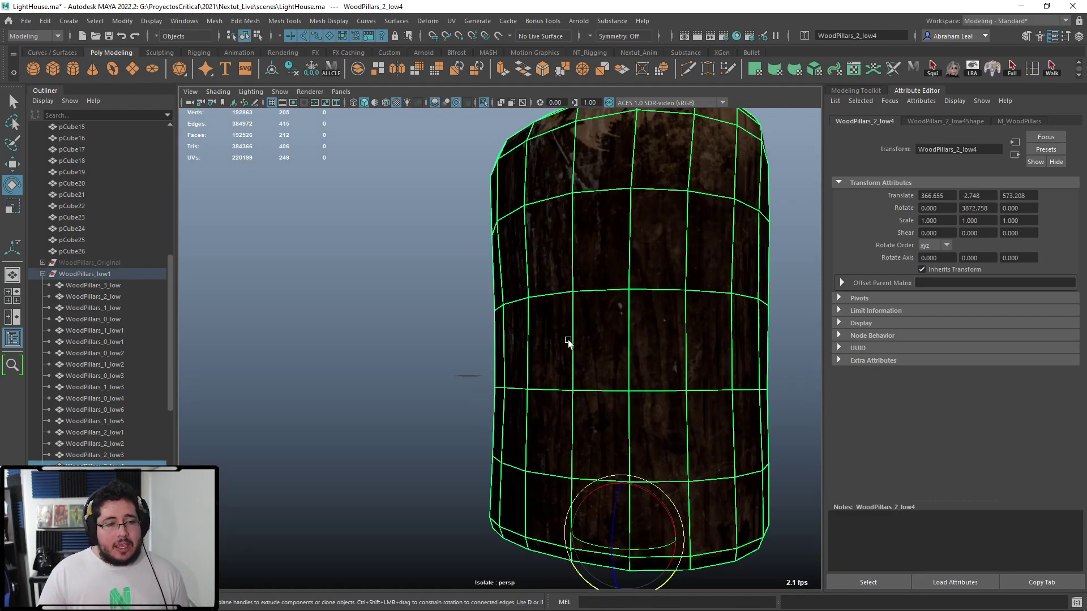
Select the horizontal edge loops along the isolated pillar's body and delete them together with their vertices.
left_click_drag(568, 342, 562, 369, "alt")
right_click_drag(462, 318, 473, 249)
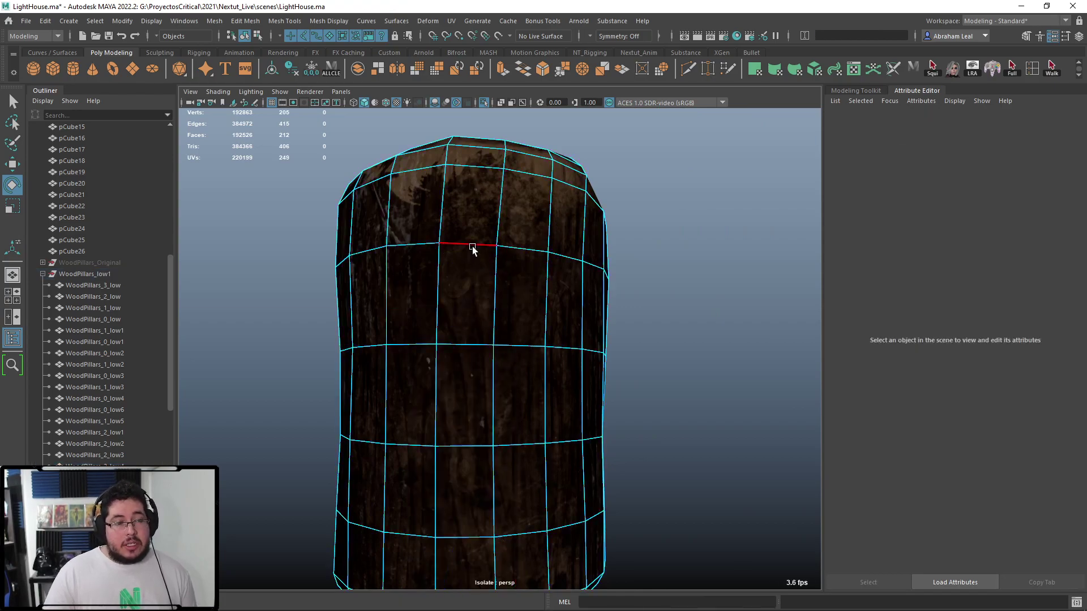
double_click(472, 244)
double_click(457, 345, "shift")
mouse_move(453, 358)
middle_mouse_down("alt")
mouse_move(487, 401)
mouse_move(446, 385)
mouse_move(446, 357)
middle_mouse_up("alt")
right_click_drag(447, 357, 436, 355, "alt")
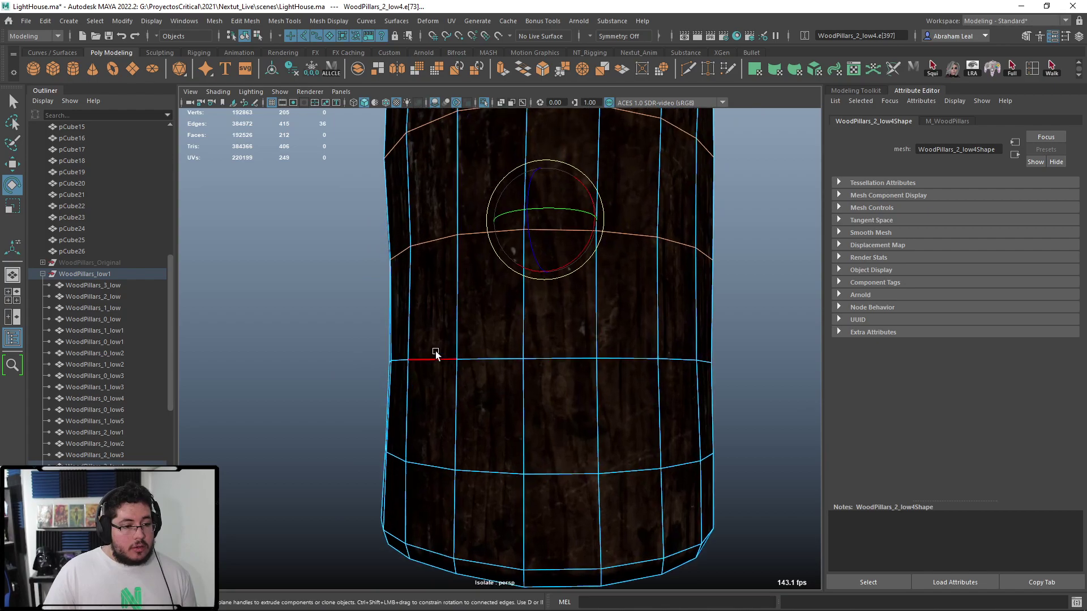
double_click(436, 358)
key("q")
double_click(487, 470, "shift")
double_click(487, 558, "shift")
double_click(488, 243, "shift")
middle_click_drag(489, 245, 504, 315, "alt")
double_click(552, 427, "shift")
scroll(587, 381, "up", 3)
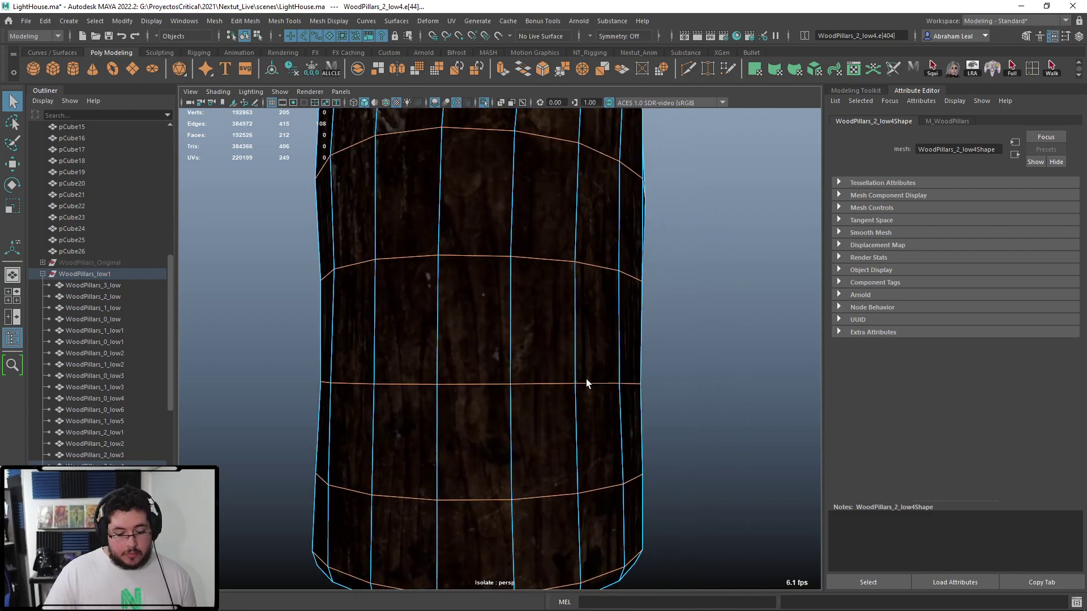
key("ctrl+Delete")
Delete the bevel edge loop around the pillar's top rim together with its vertices.
scroll(586, 379, "down", 10)
left_click_drag(586, 379, 600, 405, "alt")
middle_click_drag(593, 424, 578, 368, "alt")
scroll(579, 372, "up", 5)
middle_click_drag(611, 473, 473, 374, "alt")
scroll(616, 401, "up", 2)
scroll(606, 422, "up", 4)
scroll(594, 404, "down", 1)
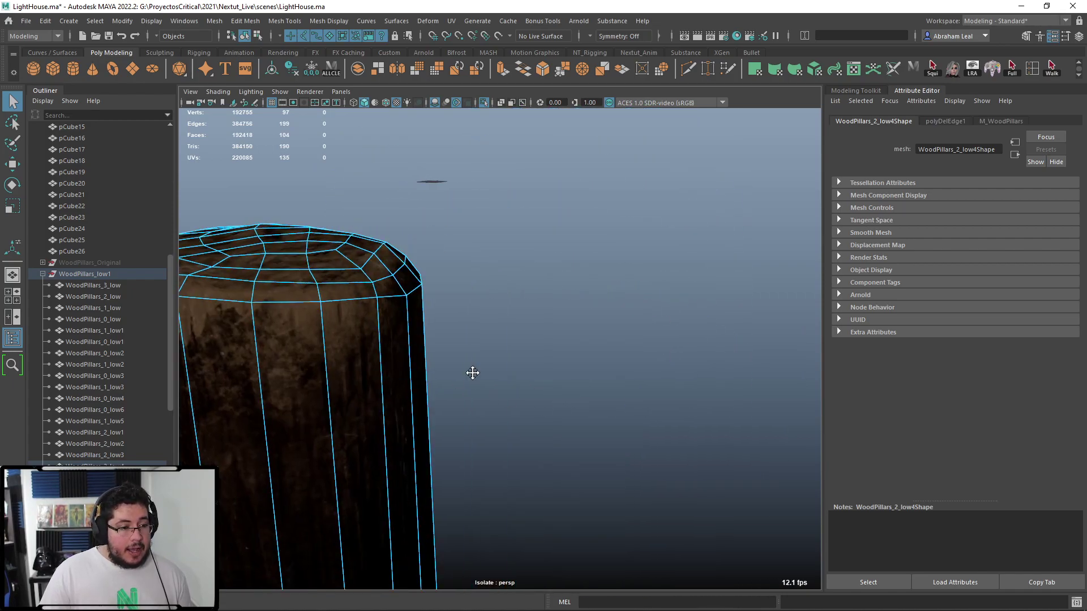
left_click_drag(473, 376, 426, 375, "alt")
double_click(395, 364)
key("ctrl+Delete")
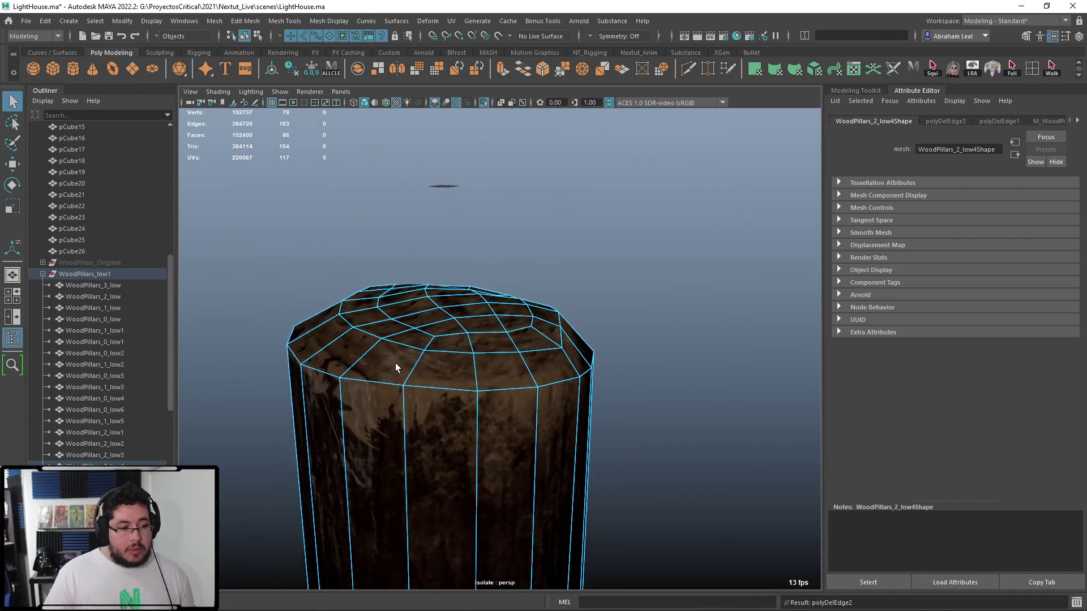
Select the edges of the inner ring on the pillar's top cap and delete them together with their vertices.
double_click(393, 324)
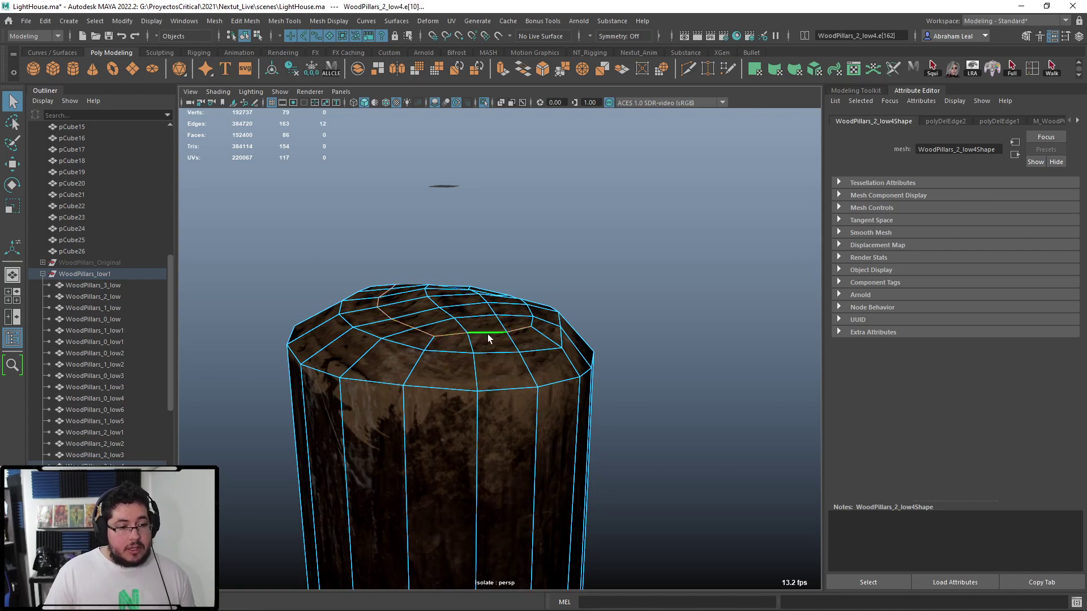
left_click_drag(487, 334, 483, 383, "alt")
middle_click_drag(483, 384, 502, 320, "alt")
right_click_drag(502, 321, 538, 361, "alt")
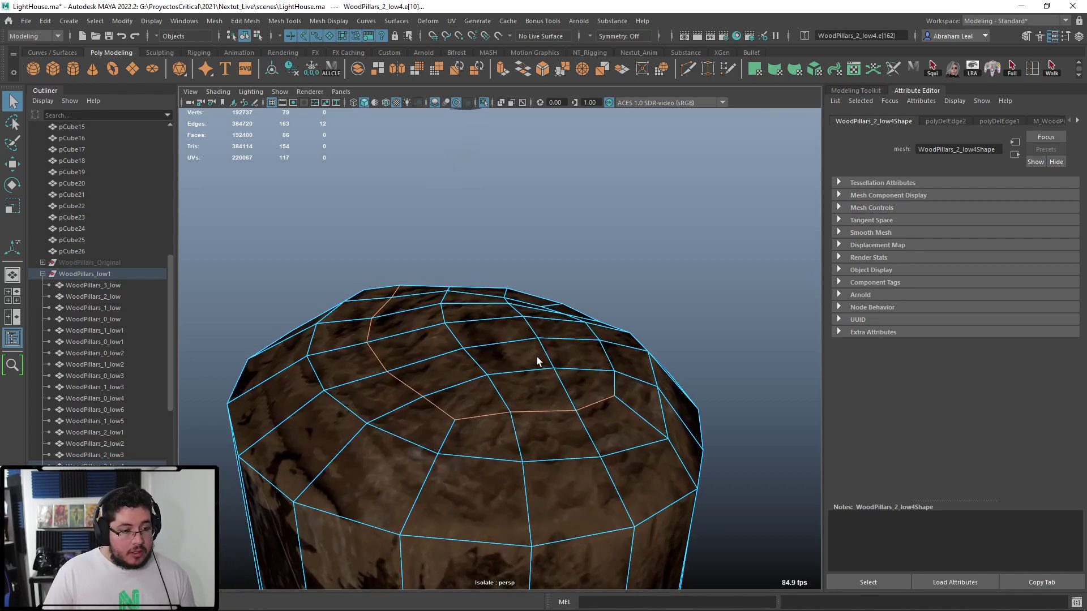
double_click(598, 365)
scroll(558, 404, "down", 5)
left_click_drag(562, 396, 393, 453, "alt")
middle_click_drag(393, 454, 522, 398, "alt")
right_click_drag(522, 398, 532, 408, "alt")
middle_click_drag(532, 408, 469, 427, "alt")
right_click_drag(470, 427, 496, 427, "alt")
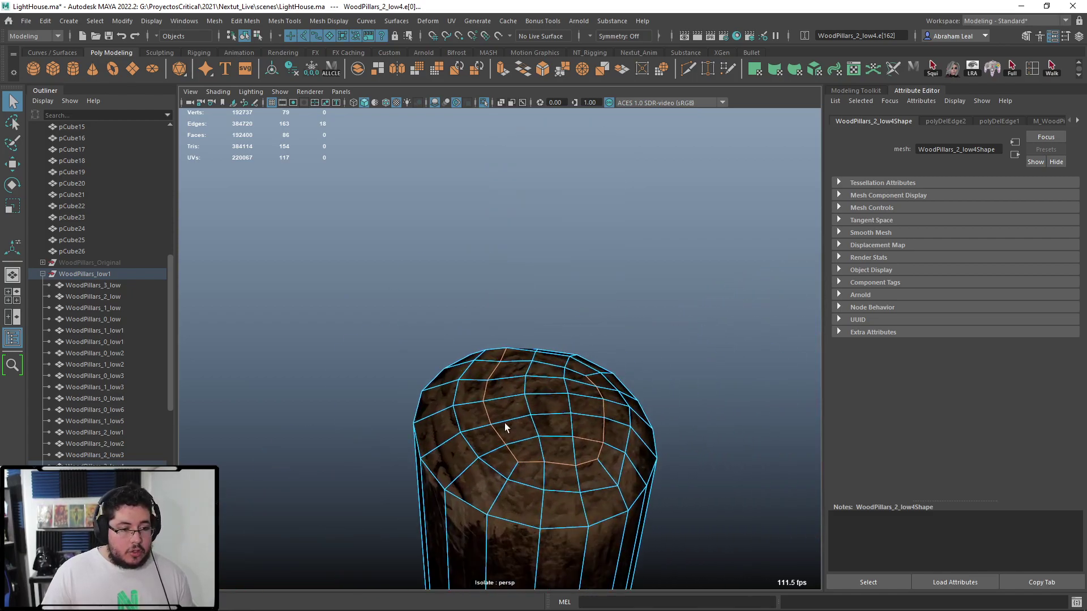
scroll(496, 431, "up", 3)
left_click(532, 353, "shift")
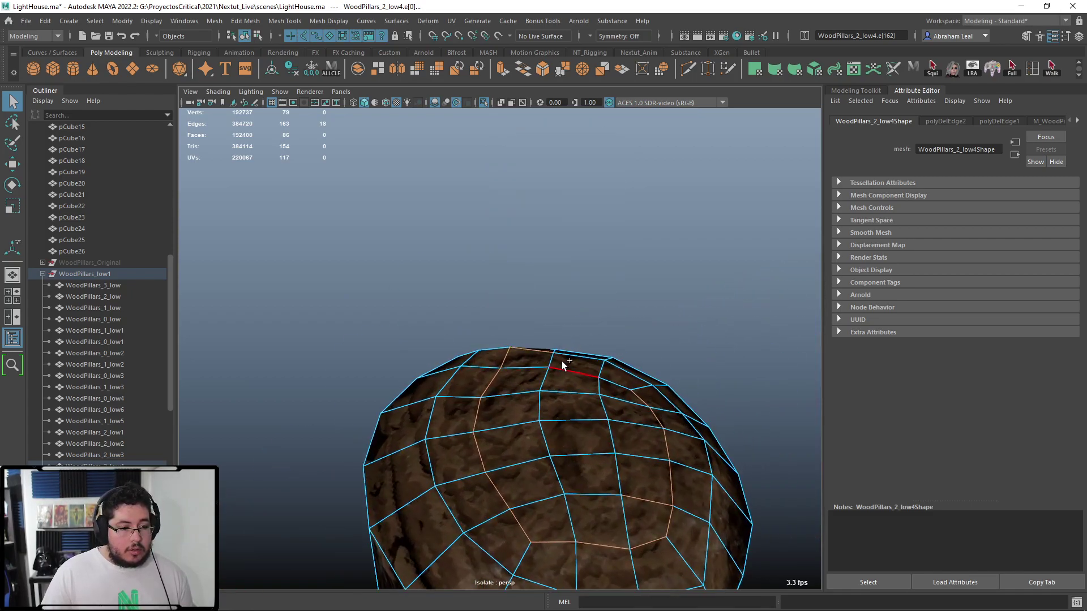
left_click(581, 357, "shift")
left_click(638, 387, "shift")
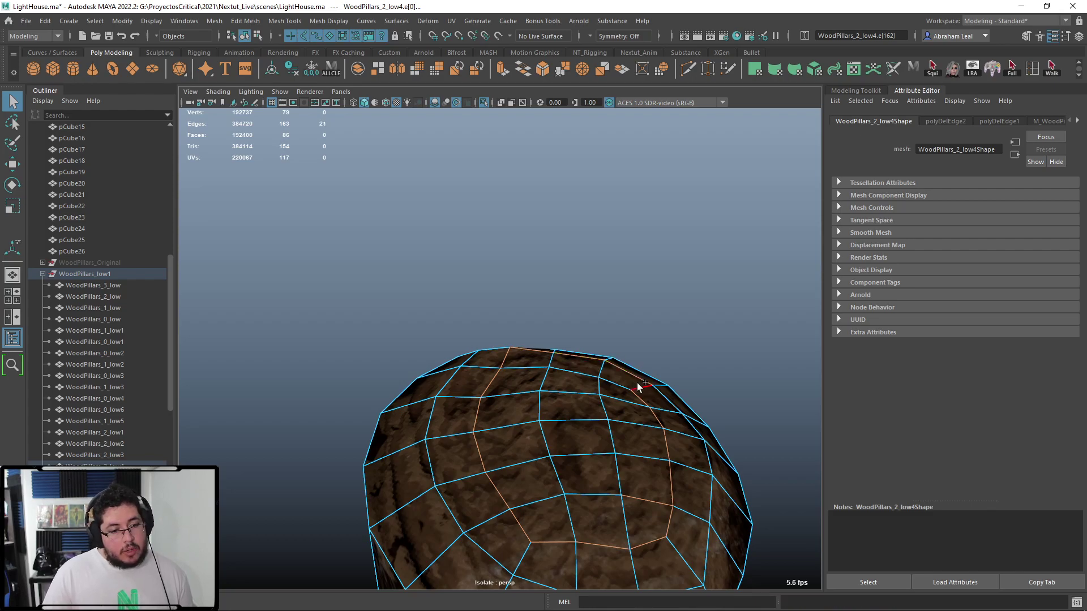
key("ctrl+Delete")
Return the pillar to object mode and view its simplified shape from a distance.
right_click_drag(650, 463, 735, 244)
left_click(711, 309)
right_click_drag(711, 310, 631, 376, "alt")
left_click(498, 391)
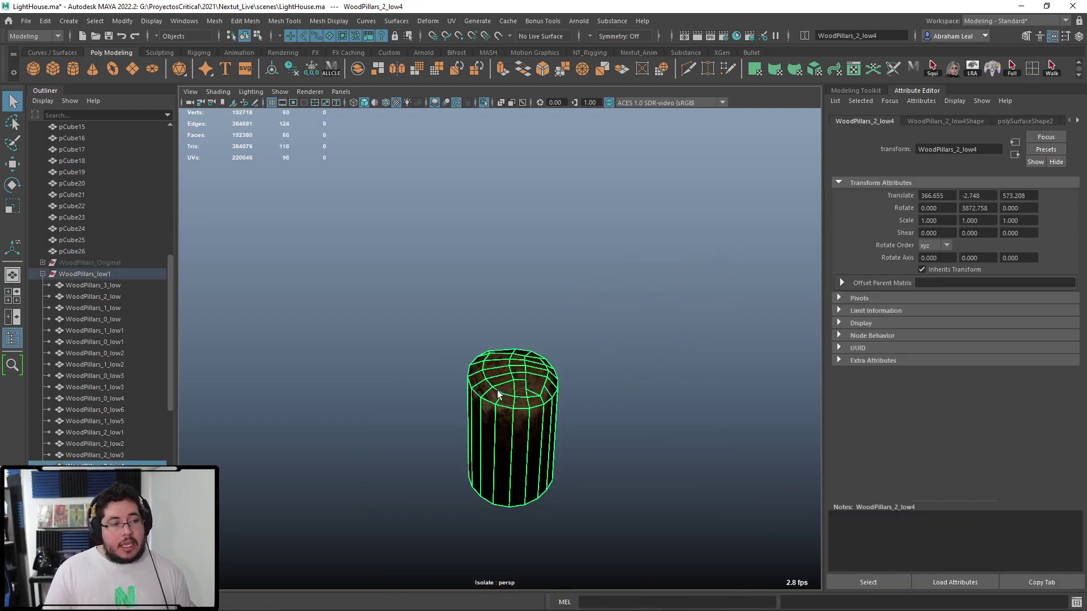
middle_click_drag(498, 391, 598, 371, "alt")
right_click_drag(598, 368, 617, 354, "alt")
middle_click_drag(629, 334, 580, 406, "alt")
Undo all the edge deletions on the pillar and return to object mode with nothing selected.
key("ctrl+z")
key("ctrl+z")
key("ctrl+z")
key("ctrl+z")
key("ctrl+z")
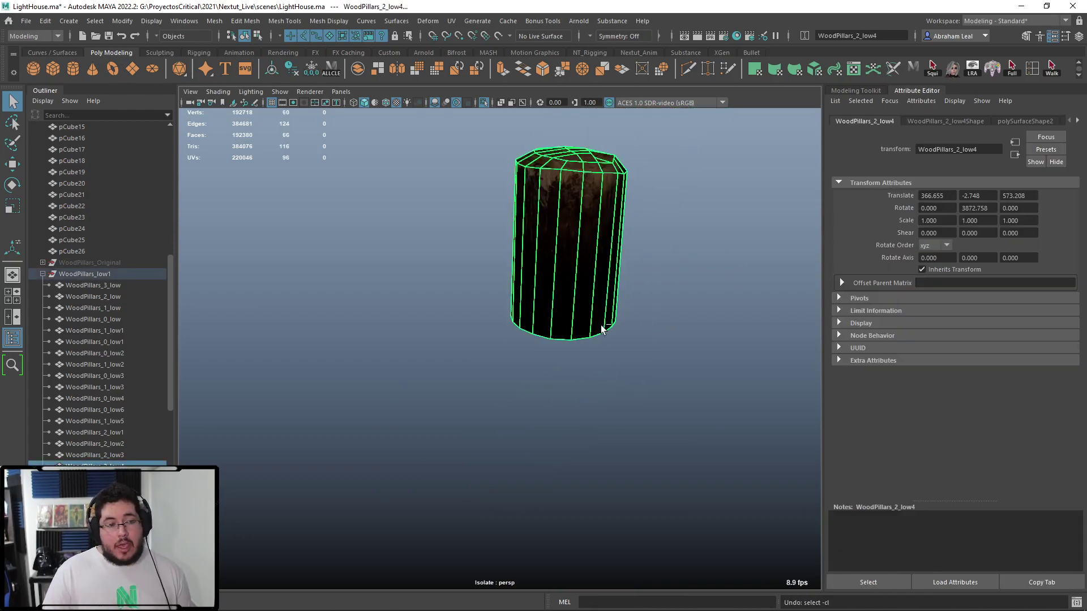
key("ctrl+z")
key("ctrl+z")
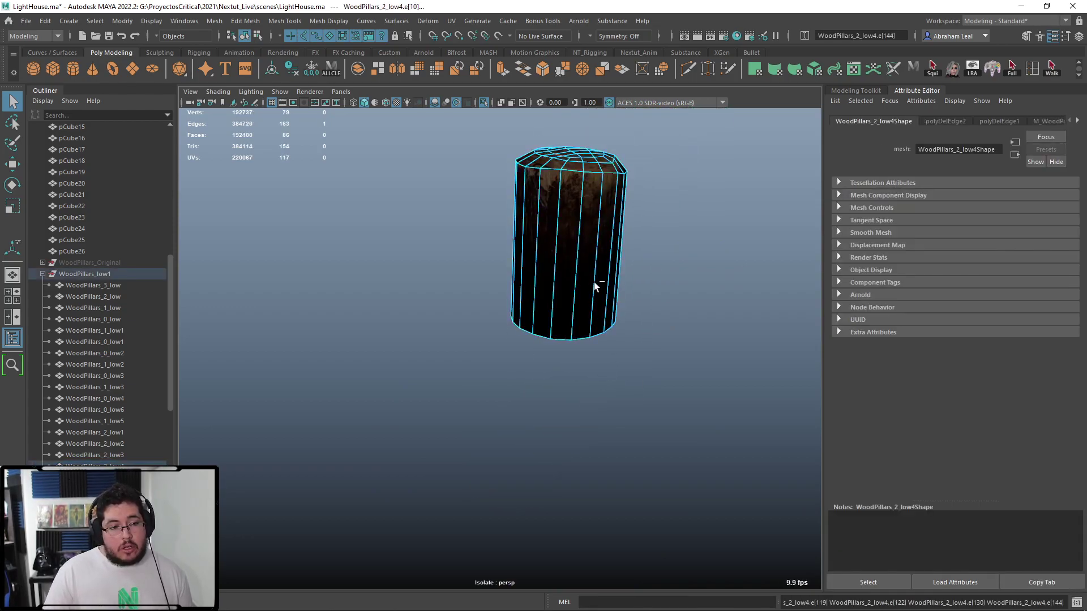
key("ctrl+z")
key("ctrl+z")
key("ctrl+z")
right_click_drag(593, 226, 640, 211)
left_click(641, 216)
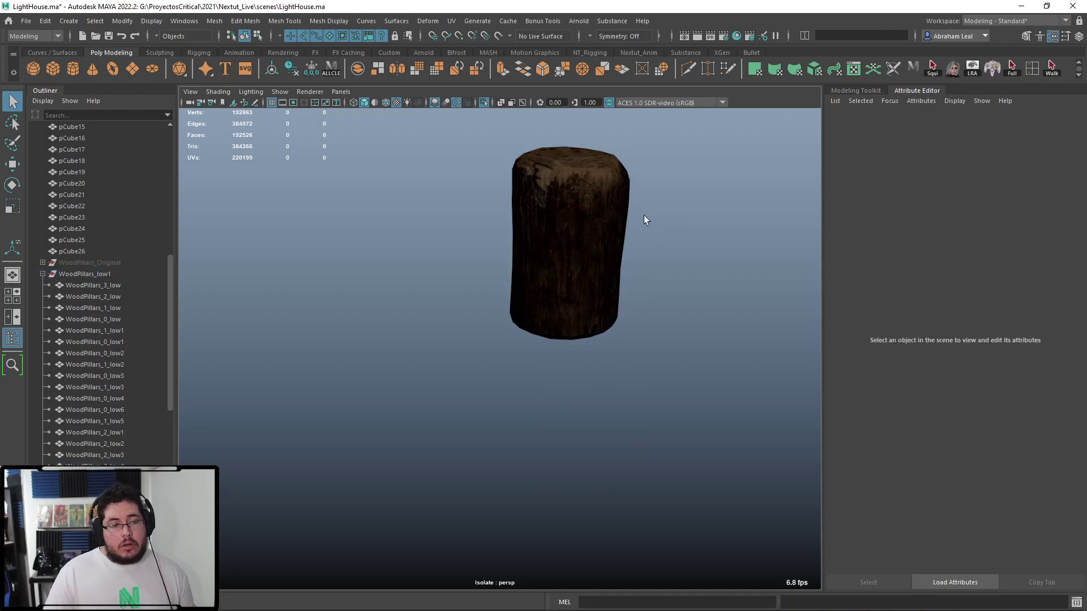
Select the restored pillar and turn off isolation to show the whole deck again.
left_click(546, 156)
left_click(485, 102)
right_click_drag(589, 240, 539, 259, "alt")
left_click_drag(539, 259, 551, 261, "alt")
middle_click_drag(551, 262, 546, 306, "alt")
right_click_drag(545, 306, 497, 284, "alt")
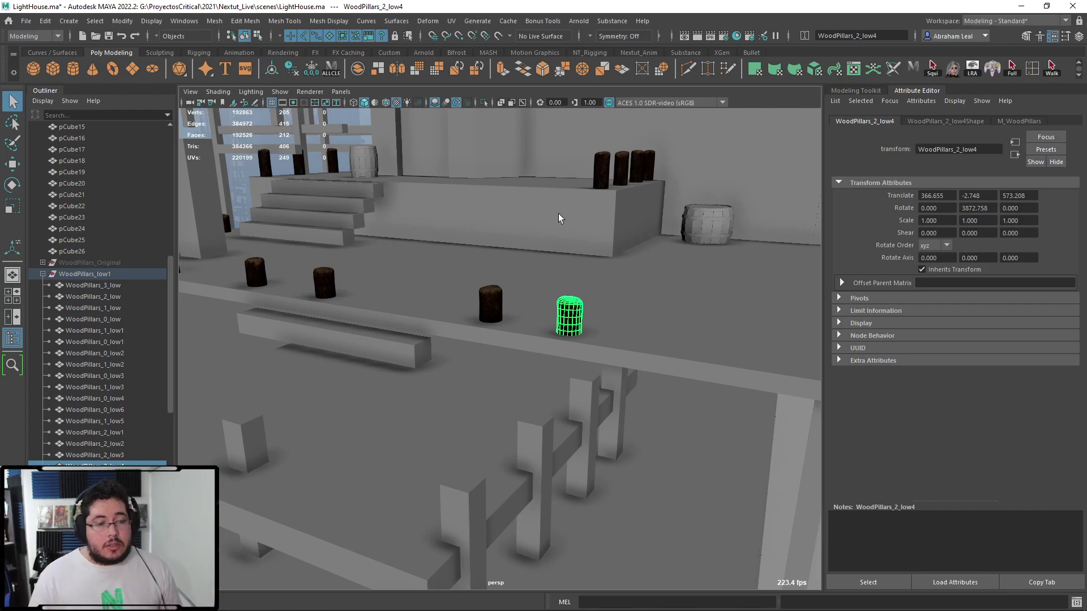
Delete the tall pillar WoodPillars_0_low standing beside the deck near the side stairs.
scroll(565, 271, "down", 5)
scroll(595, 304, "up", 5)
right_click_drag(596, 304, 371, 312, "alt")
middle_click_drag(374, 316, 404, 326, "alt")
left_click(310, 320)
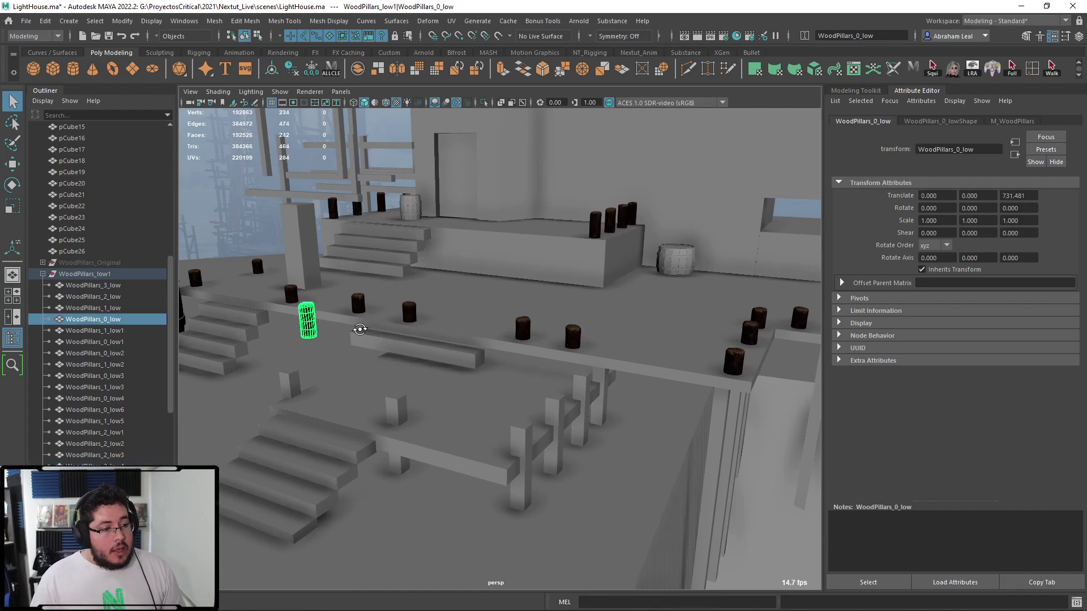
key("Delete")
Review the pillar arrangement around the deck and platform from far and near viewpoints.
right_click_drag(504, 321, 469, 316, "alt")
left_click_drag(468, 316, 434, 320, "alt")
right_click_drag(434, 320, 165, 244, "alt")
left_click_drag(570, 359, 572, 308, "alt")
right_click_drag(543, 351, 583, 390, "alt")
middle_click_drag(583, 391, 604, 473, "alt")
right_click_drag(583, 461, 603, 471, "alt")
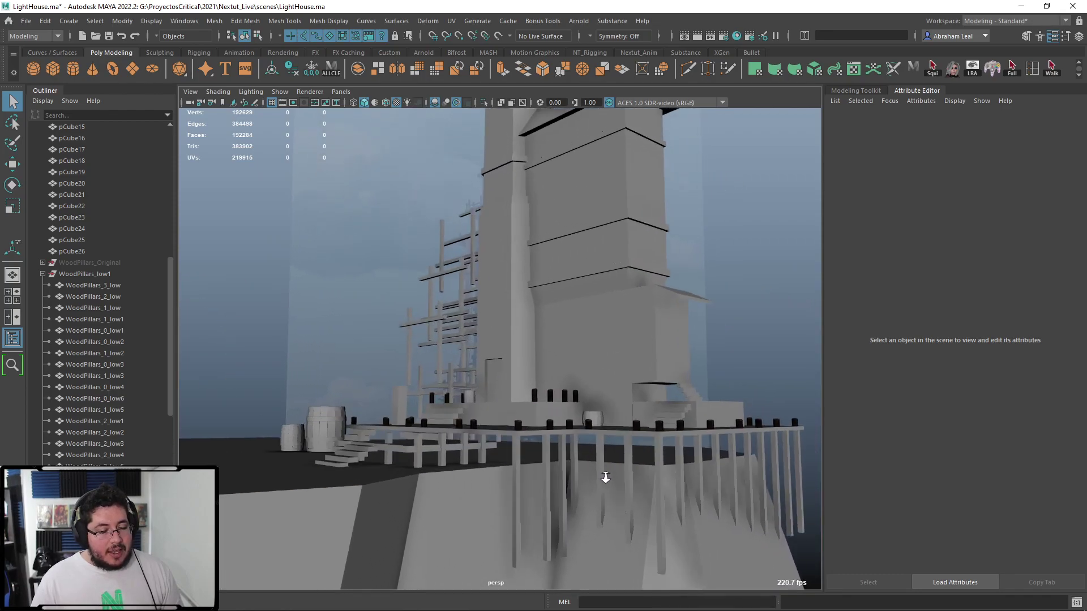
left_click_drag(603, 472, 587, 469, "alt")
right_click_drag(587, 469, 644, 514, "alt")
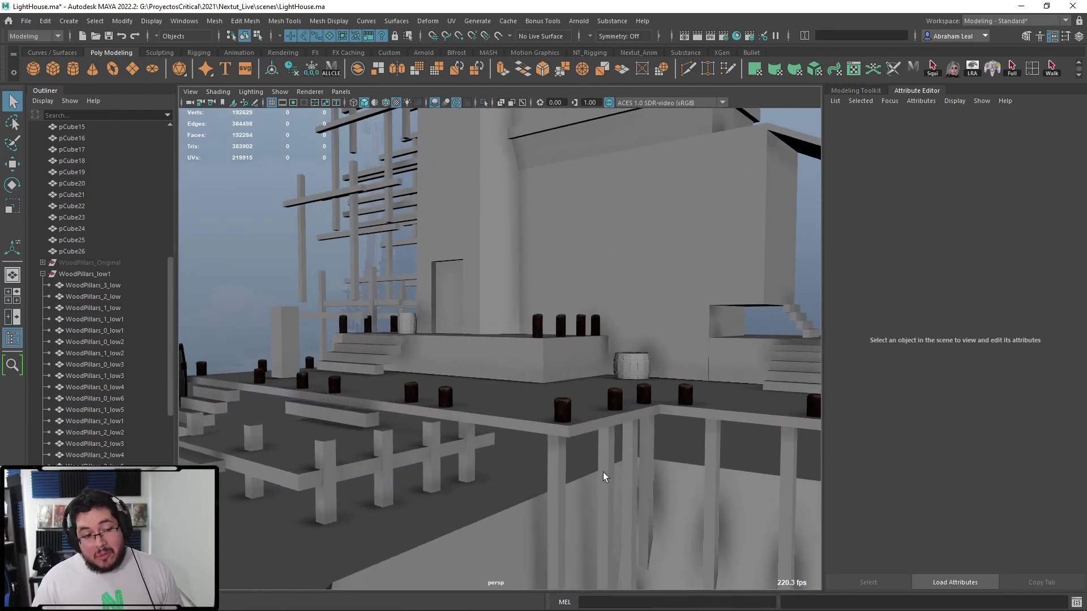
left_click_drag(504, 437, 515, 465, "alt")
right_click_drag(514, 465, 511, 376, "alt")
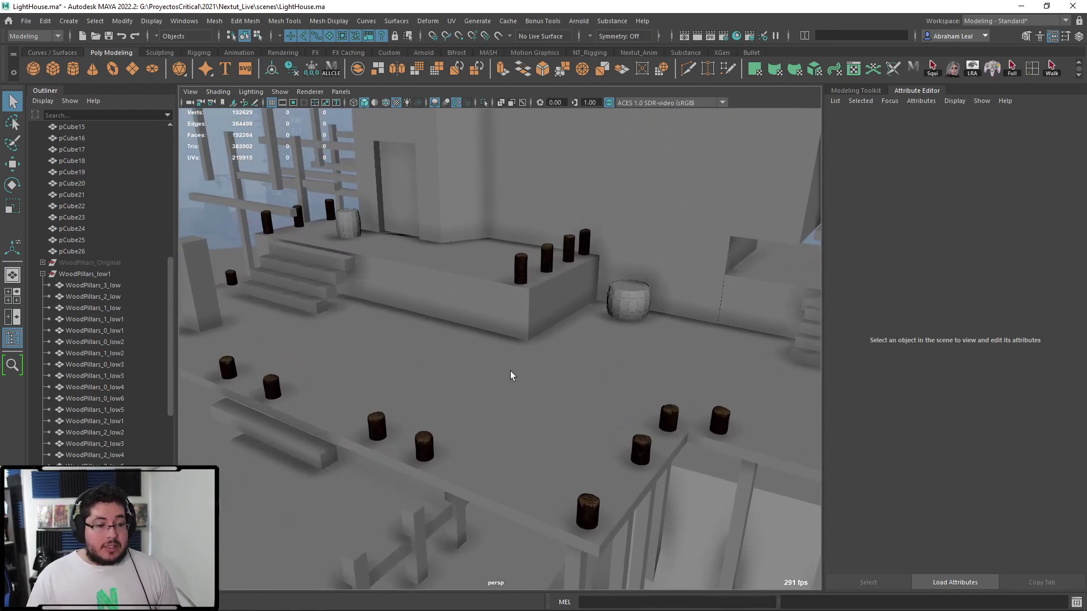
Select the deck floor mesh pPlane1 and switch to Photos to compare it with LightHouseReference.jpg.
left_click(511, 372)
mouse_move(527, 375)
left_mouse_down("alt")
mouse_move(419, 366)
mouse_move(520, 377)
left_mouse_up("alt")
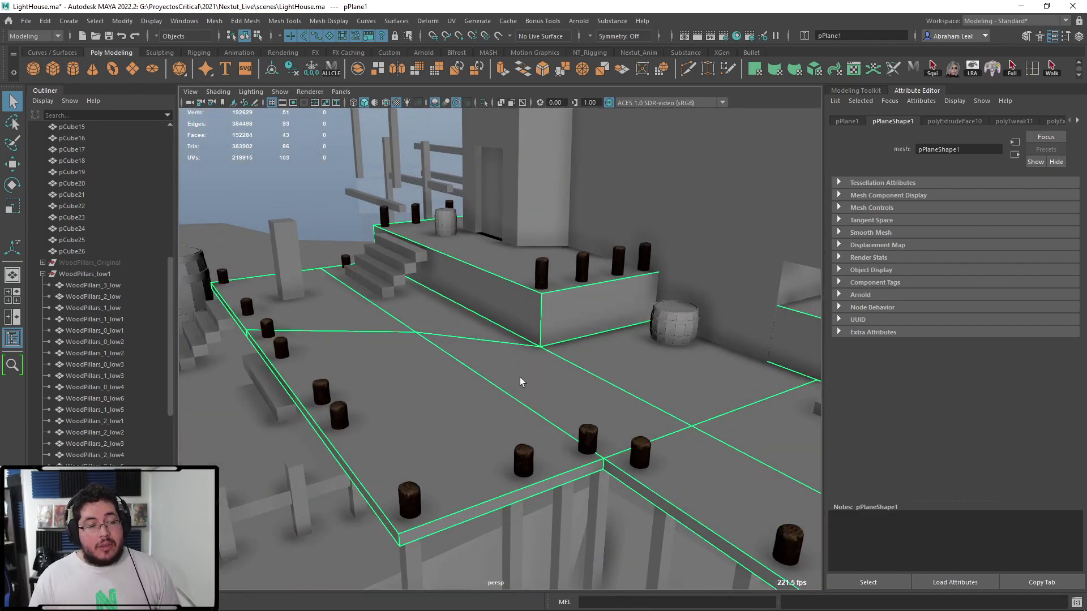
key("alt+Tab")
left_click(552, 354)
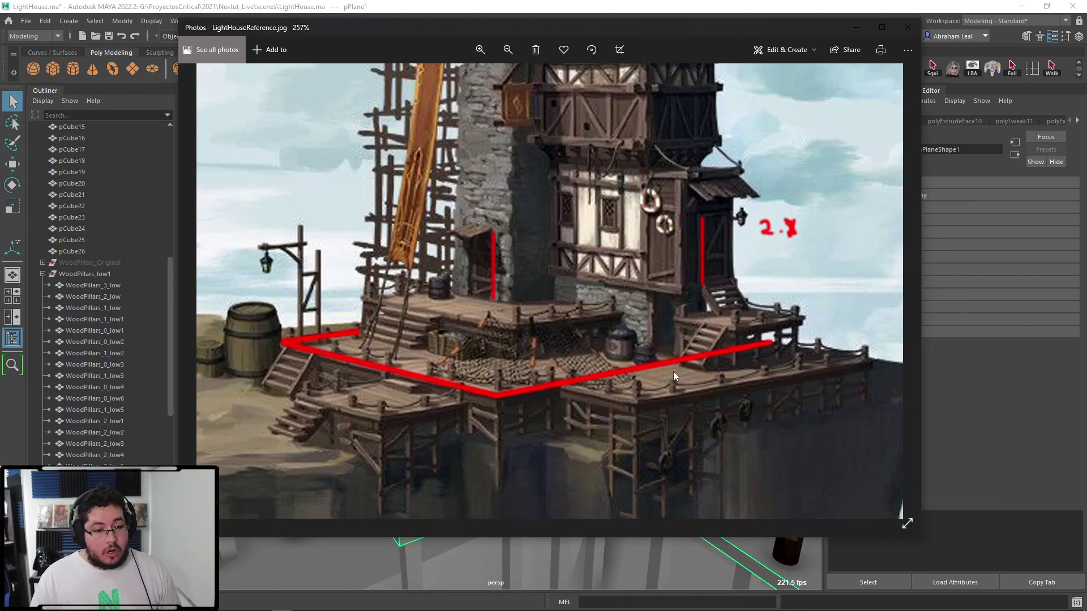